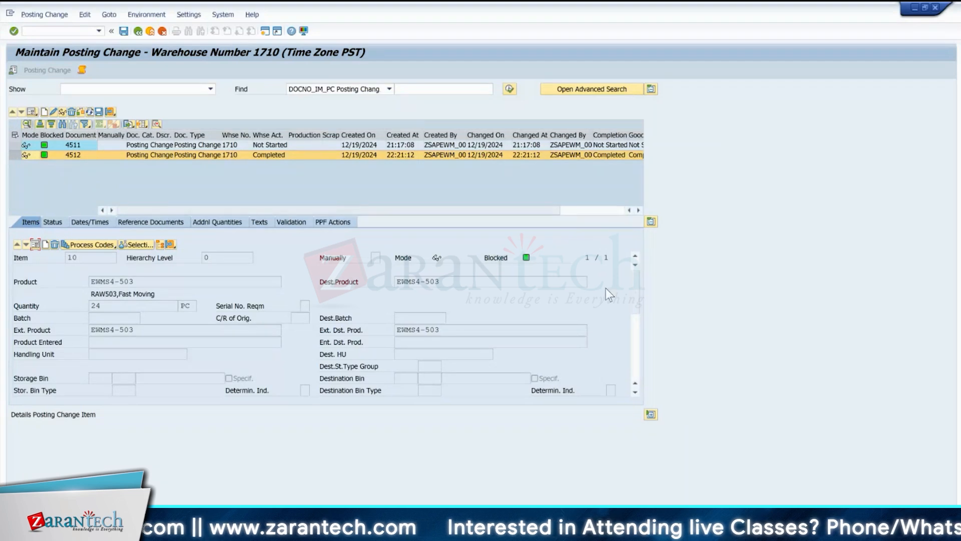
# Examine the item details and header data of posting change 4512, then return to the list views.
pyautogui.moveTo(632, 283); pyautogui.dragTo(644, 350)
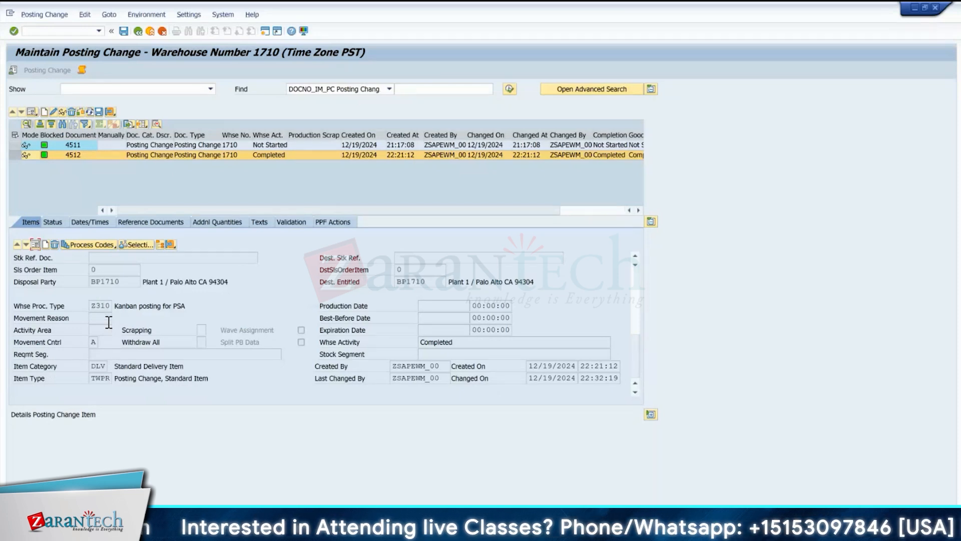
pyautogui.click(32, 111)
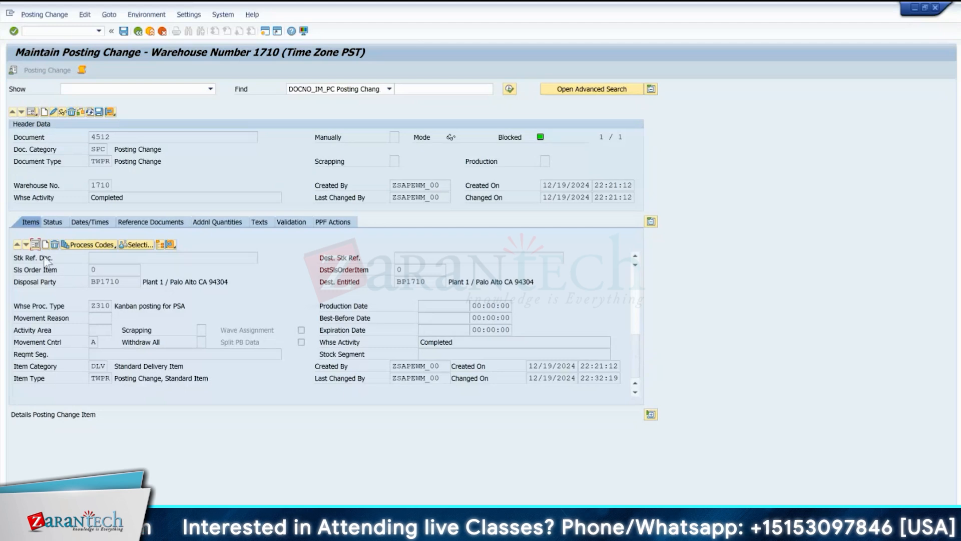
pyautogui.click(35, 244)
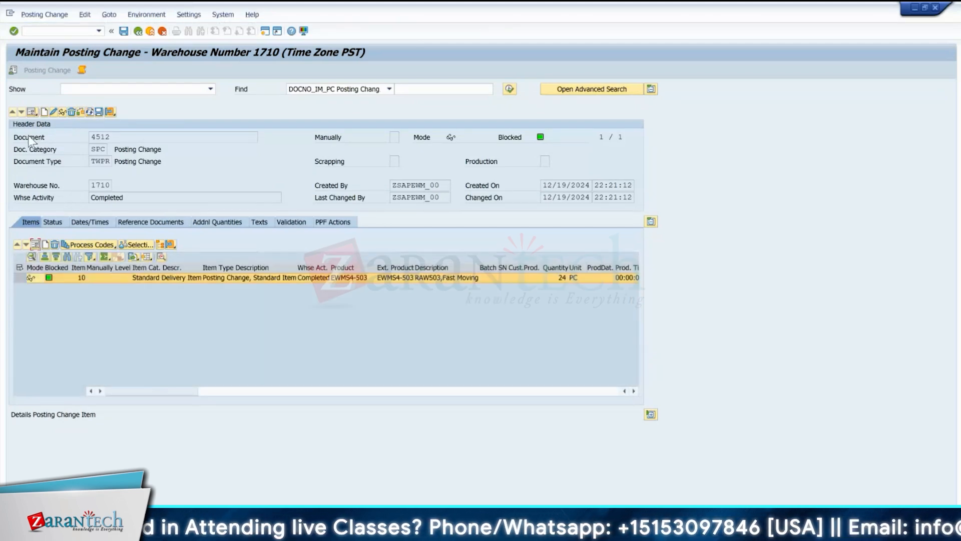
pyautogui.click(30, 110)
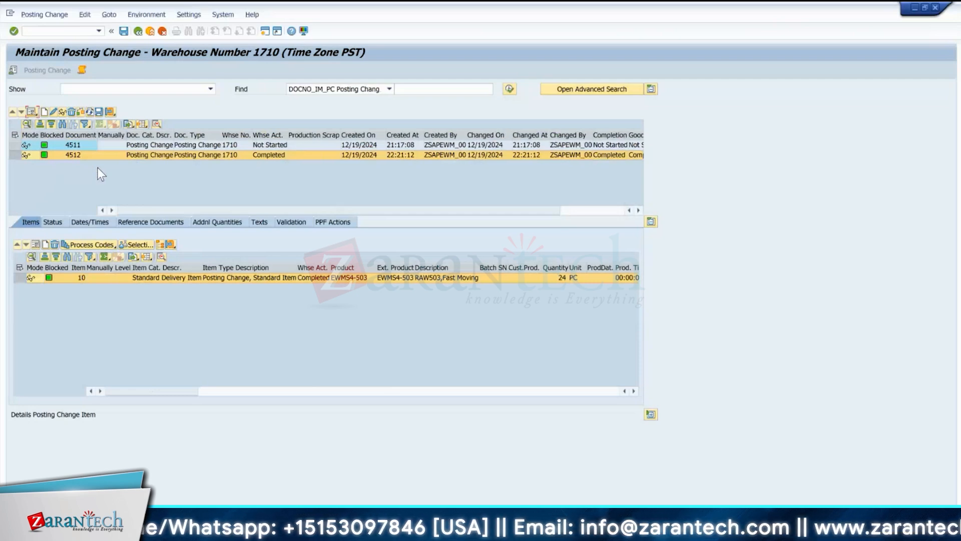
# Check which follow-on functions are offered for posting change 4512.
pyautogui.click(45, 15)
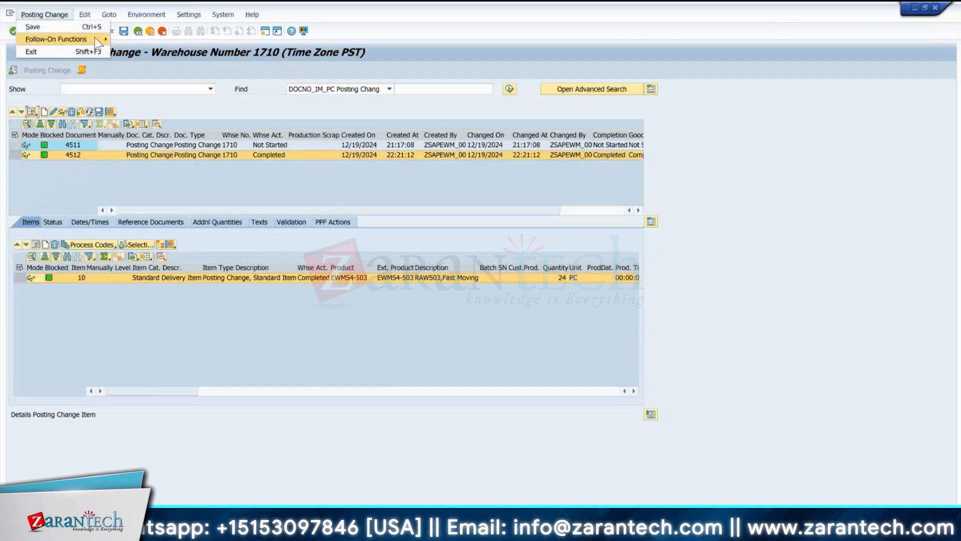
pyautogui.moveTo(94, 37)
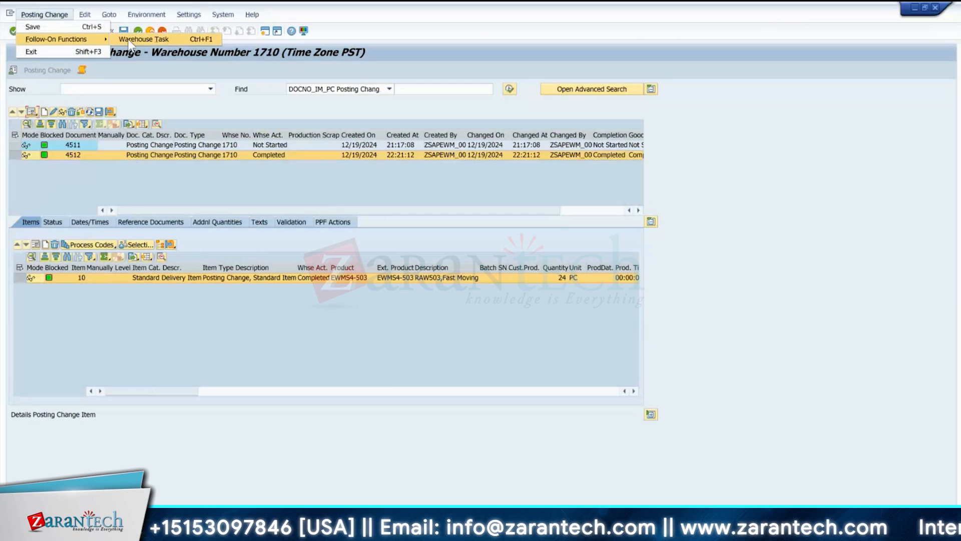
pyautogui.click(124, 188)
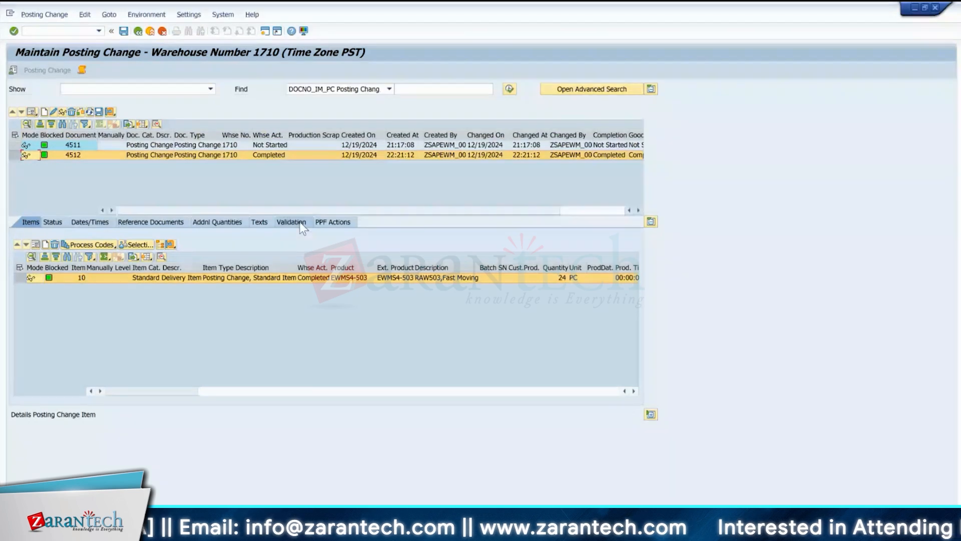
# Display the PPF processing log of the action that sends the ERP delivery message for posting change 4512.
pyautogui.click(327, 221)
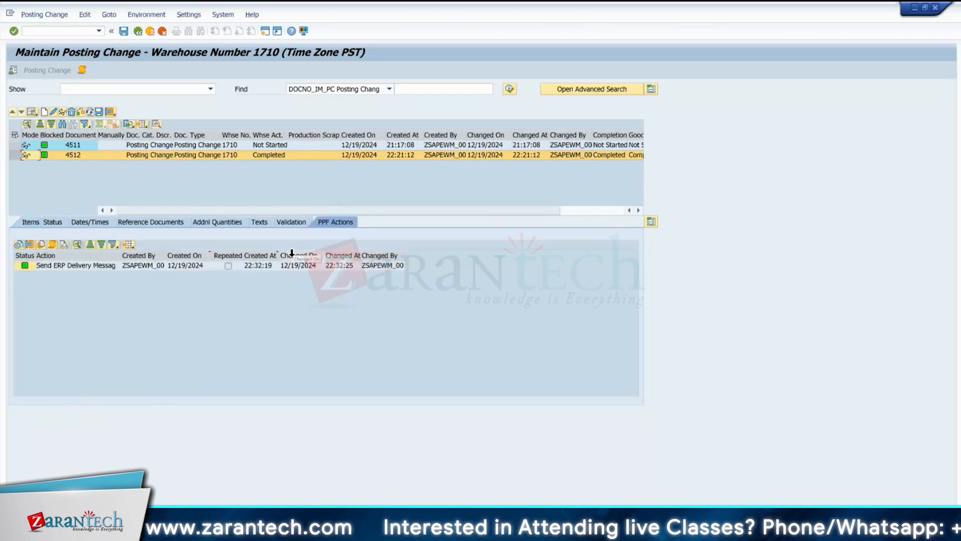
pyautogui.click(30, 264)
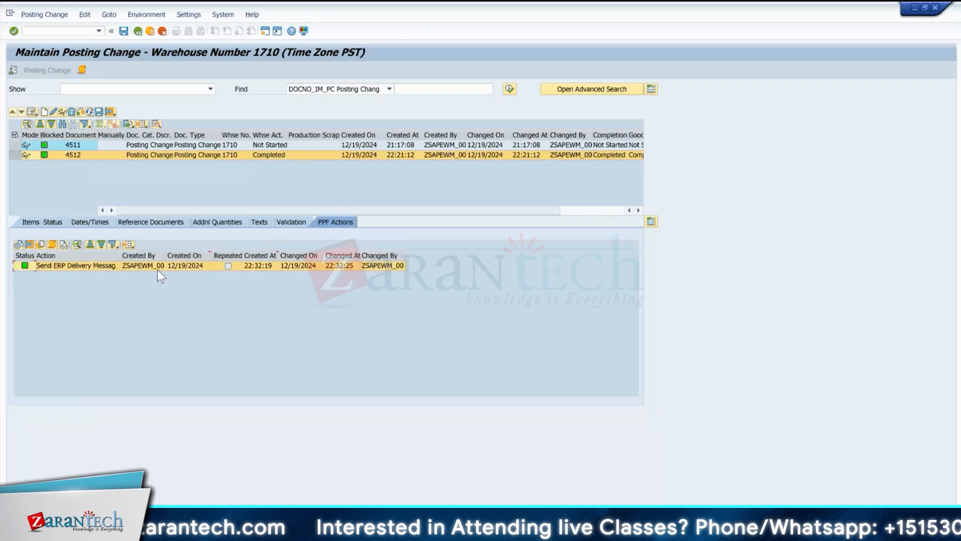
pyautogui.click(51, 244)
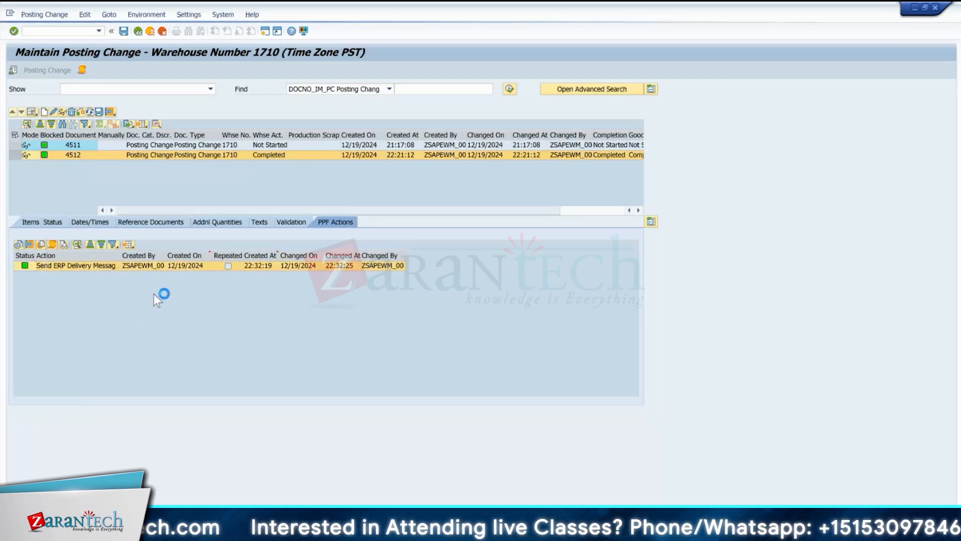
pyautogui.click(302, 302)
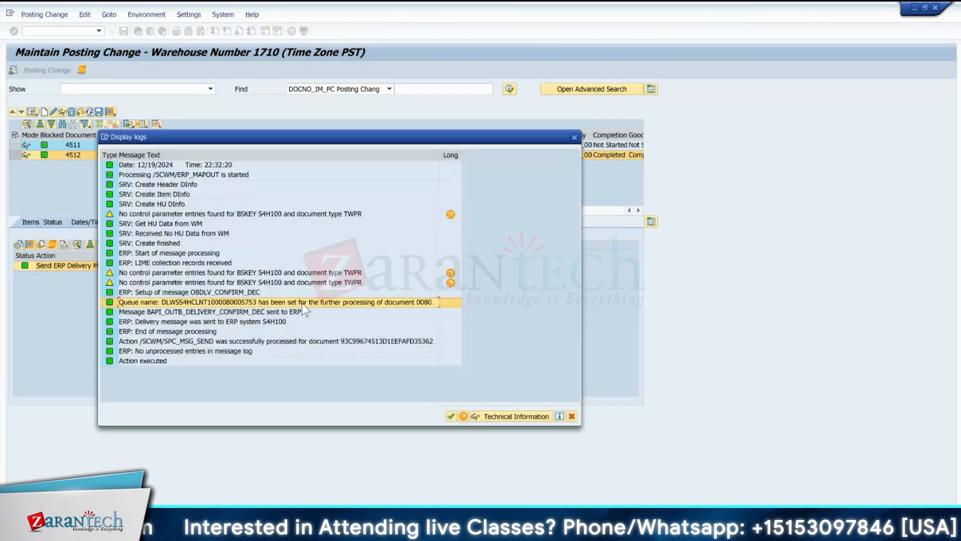
pyautogui.click(574, 137)
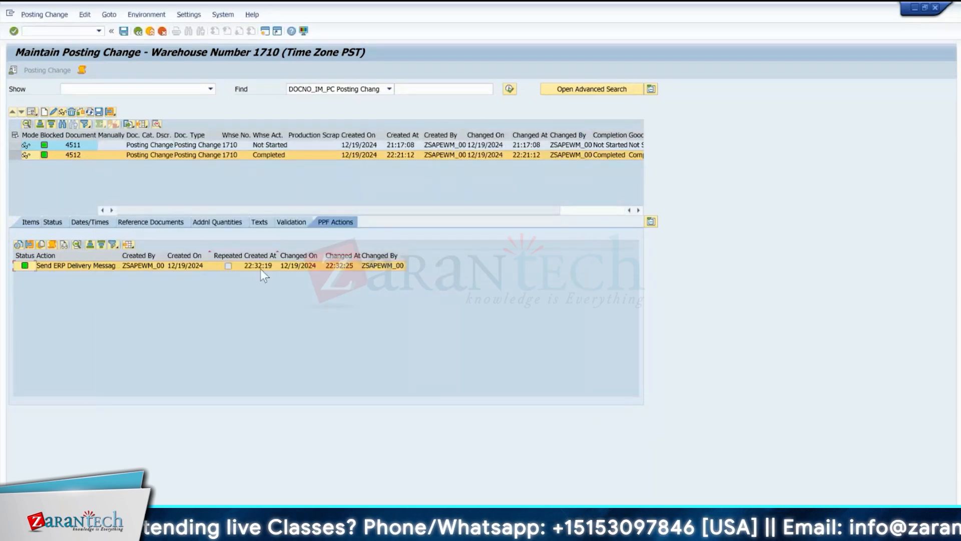
# Go to the posting change's reference documents and display outbound delivery 80005753.
pyautogui.click(166, 223)
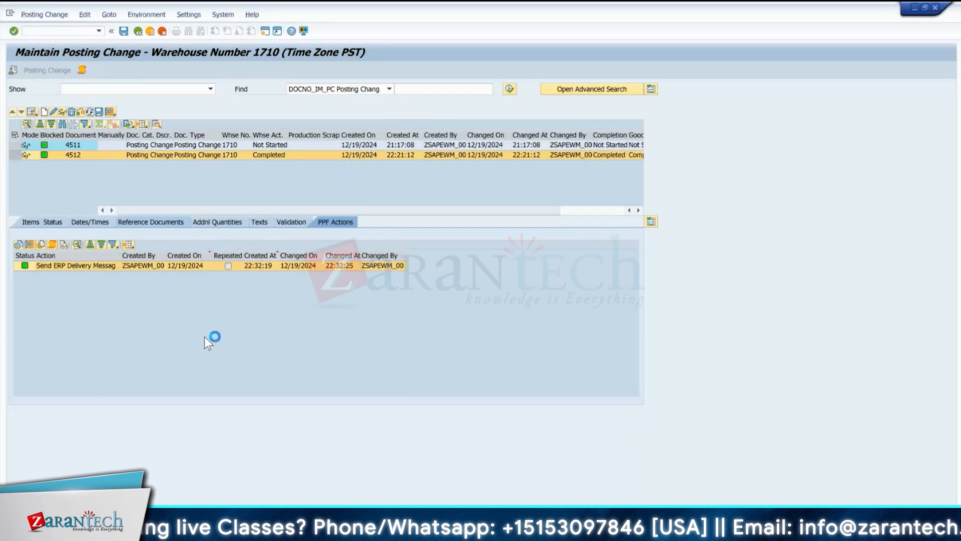
pyautogui.click(170, 269)
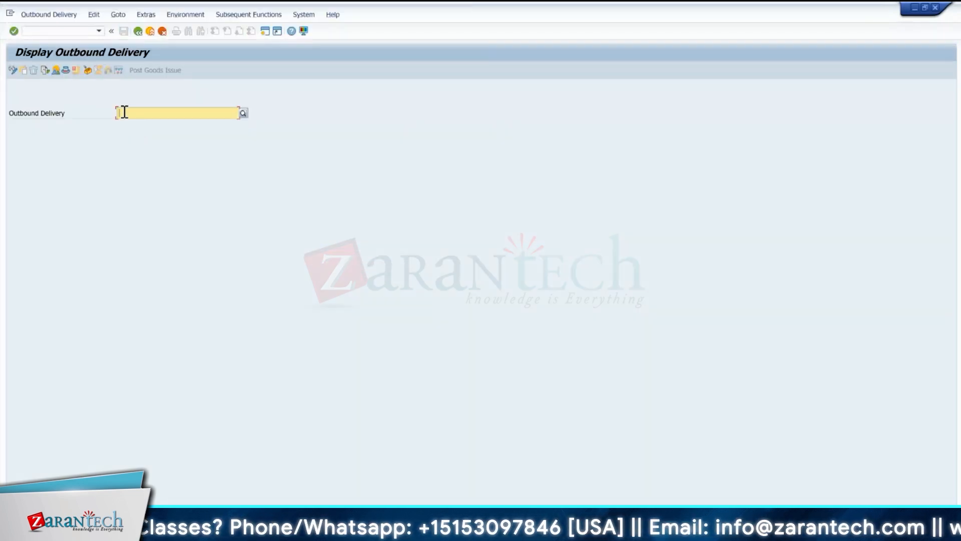
pyautogui.write('80005753')
pyautogui.press('Return')
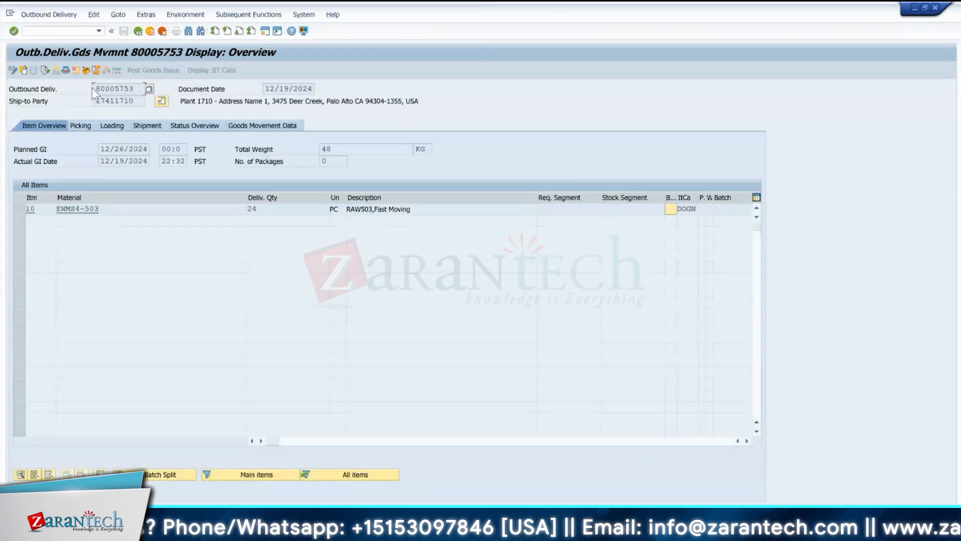
# Display the material document of the storage-location transfer from the document flow of the outbound delivery.
pyautogui.click(45, 68)
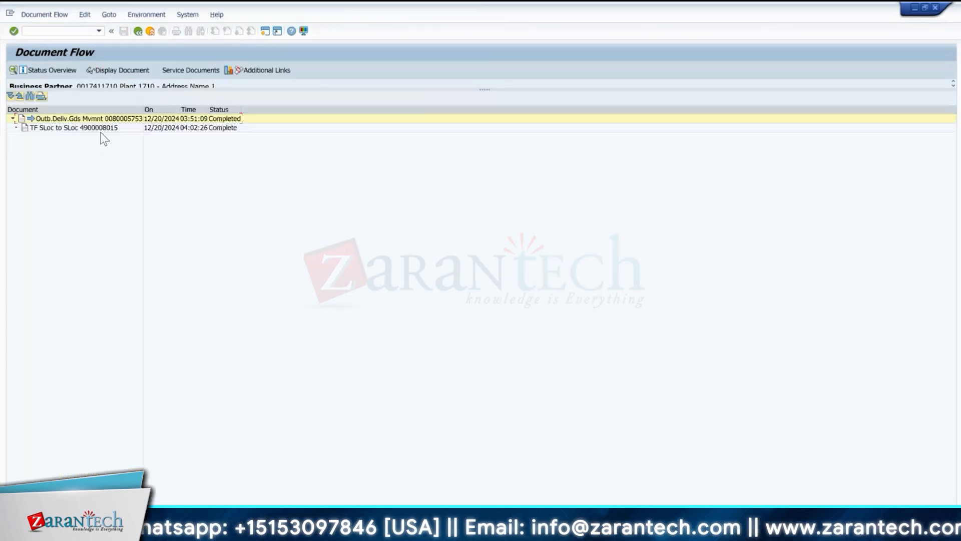
pyautogui.doubleClick(100, 132)
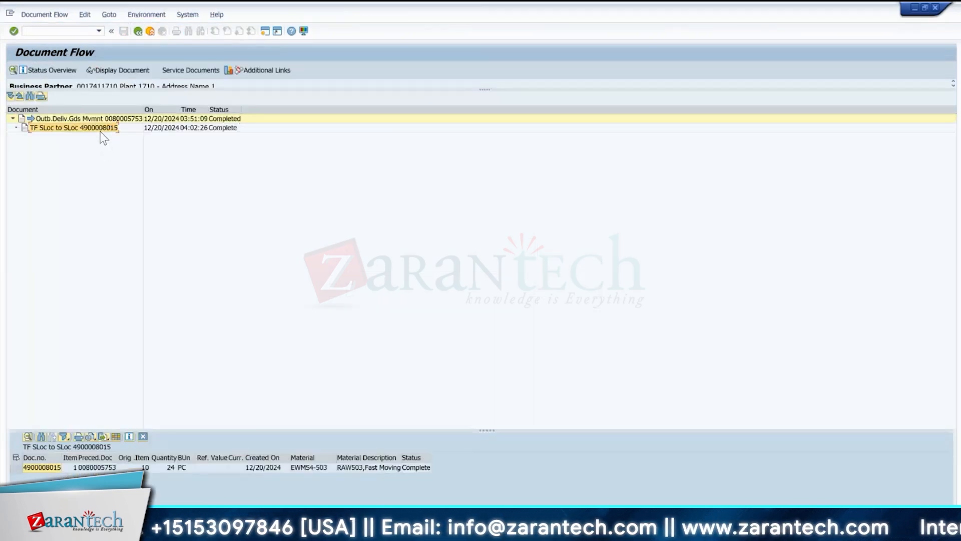
pyautogui.click(16, 467)
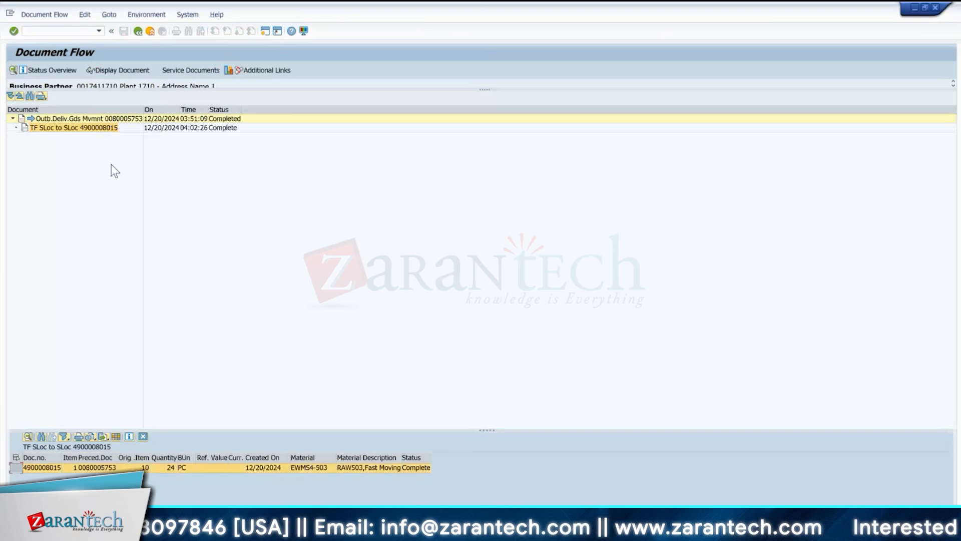
pyautogui.click(122, 71)
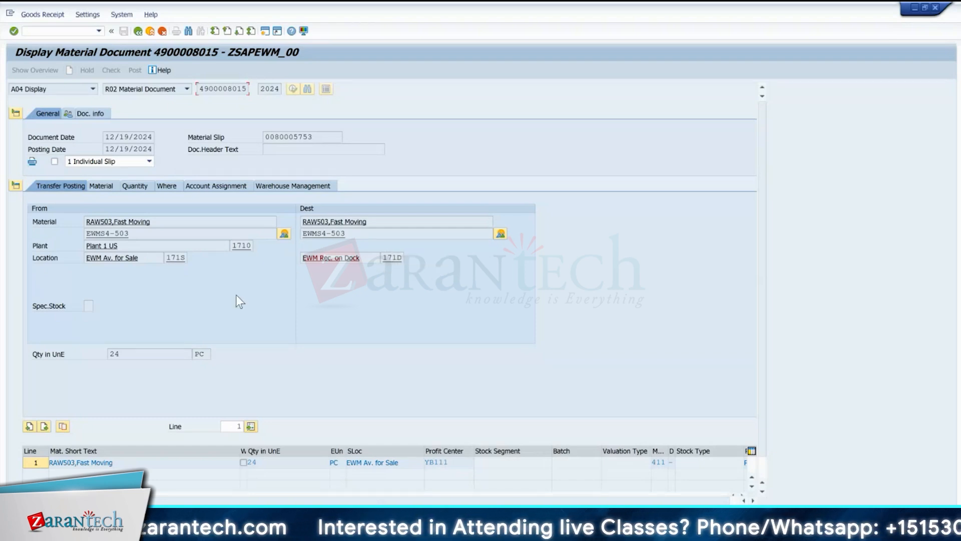
# Return from the material document through the document flow to the outbound delivery overview.
pyautogui.click(58, 29)
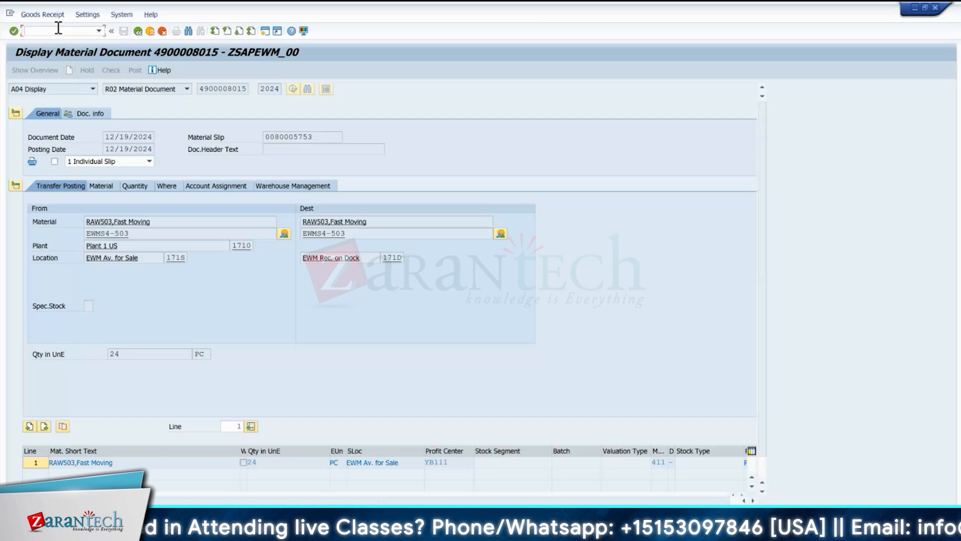
pyautogui.click(135, 31)
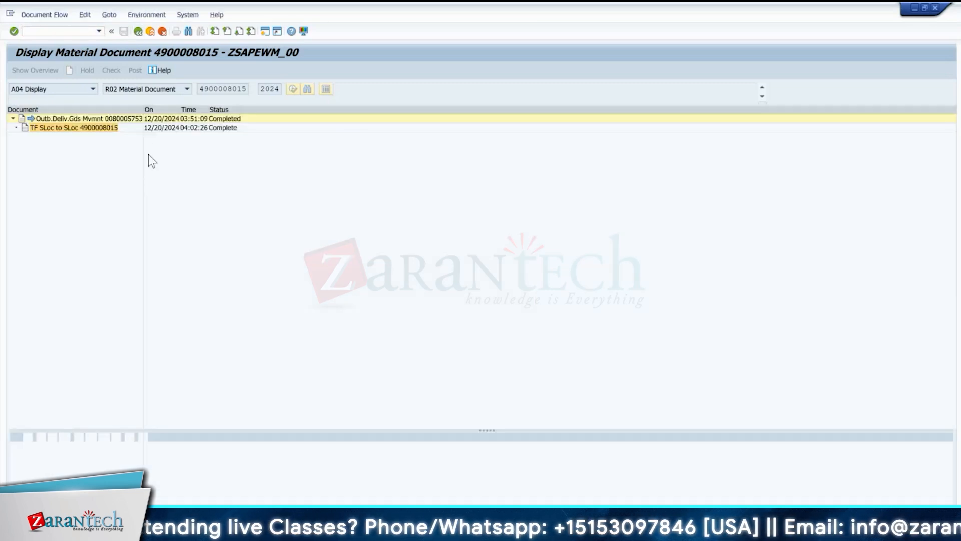
pyautogui.click(137, 32)
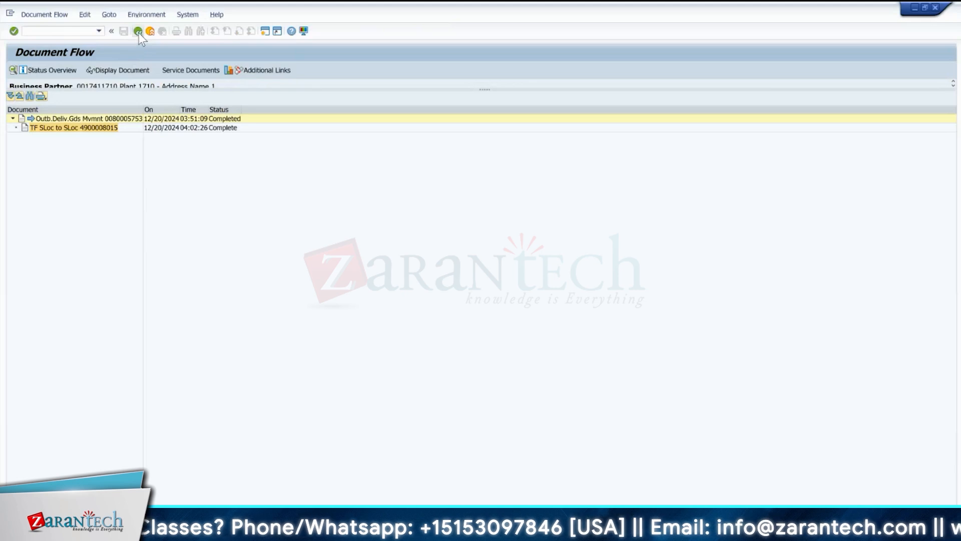
pyautogui.click(138, 32)
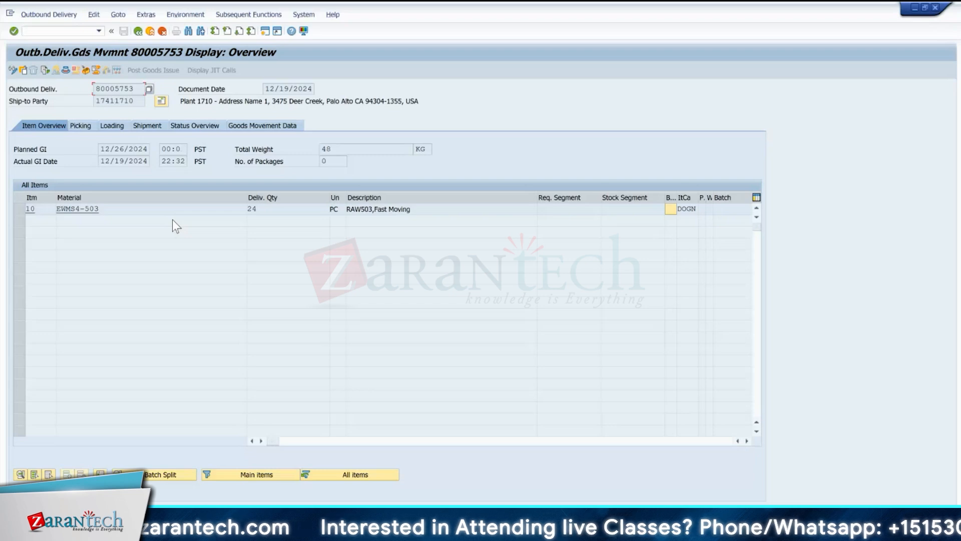
# In the RF session, go to Inbound Processes, Receiving of Handling Units, and examine the options for receiving HUs by manufacturing order.
pyautogui.click(67, 31)
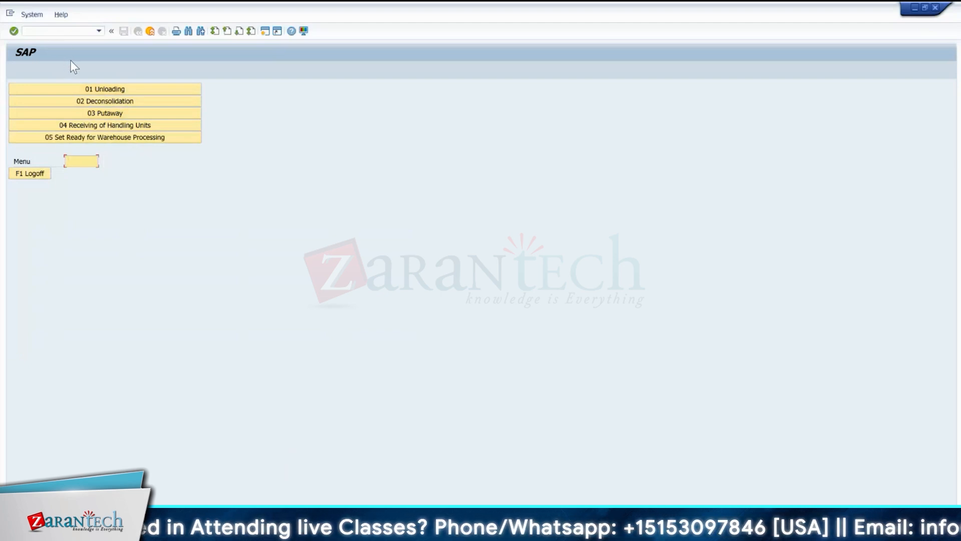
pyautogui.press('F7')
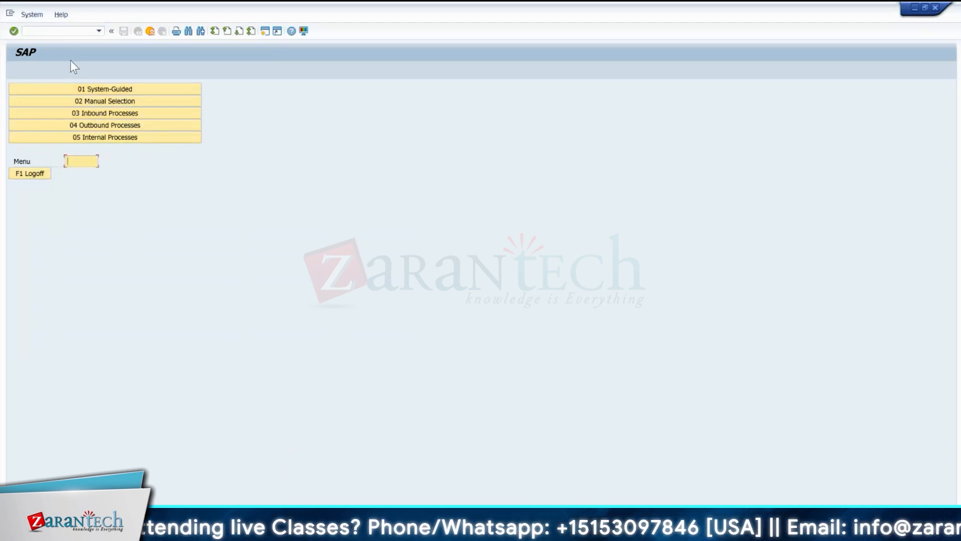
pyautogui.click(99, 113)
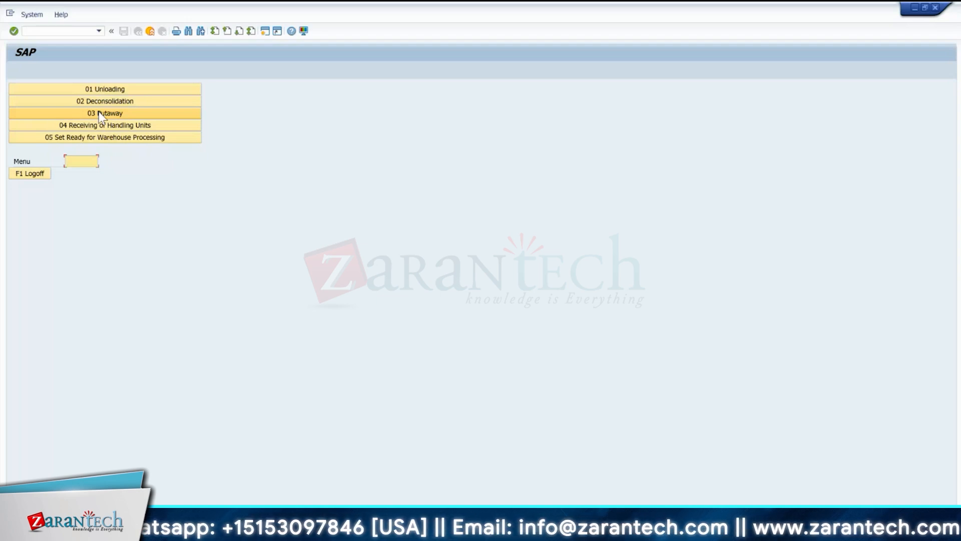
pyautogui.click(107, 125)
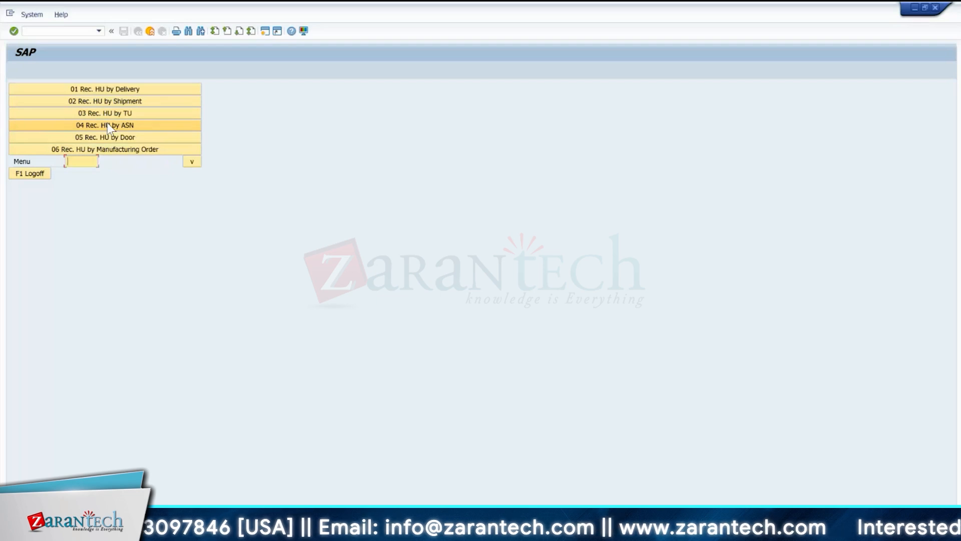
pyautogui.click(107, 149)
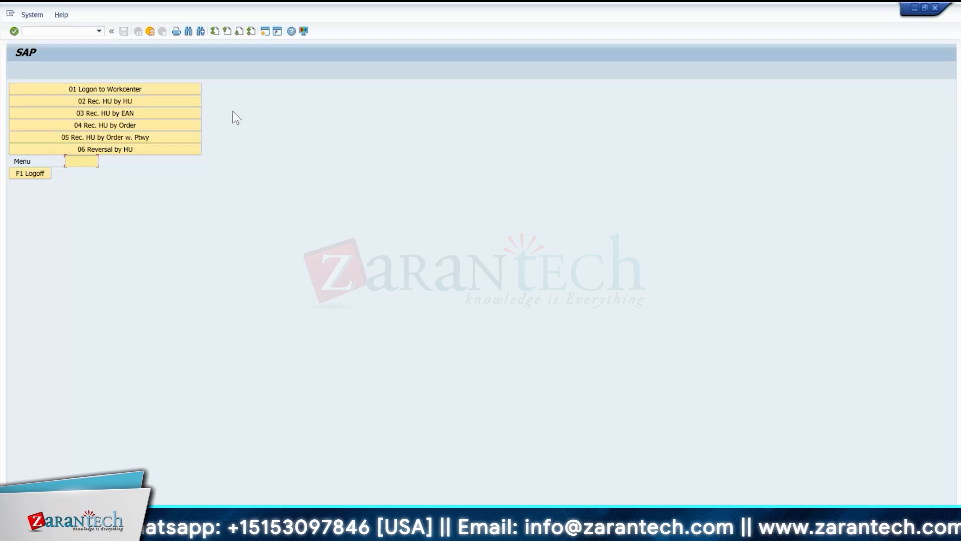
pyautogui.click(173, 90)
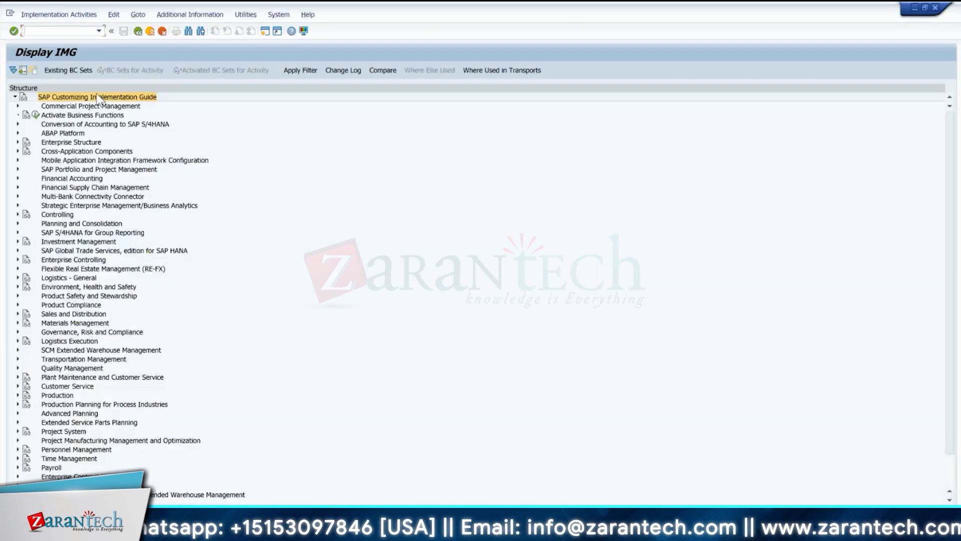
# Open Define Warehouse Process Type in the IMG, under Extended Warehouse Management, Cross-Process Settings, Warehouse Task.
pyautogui.click(17, 350)
pyautogui.click(21, 359)
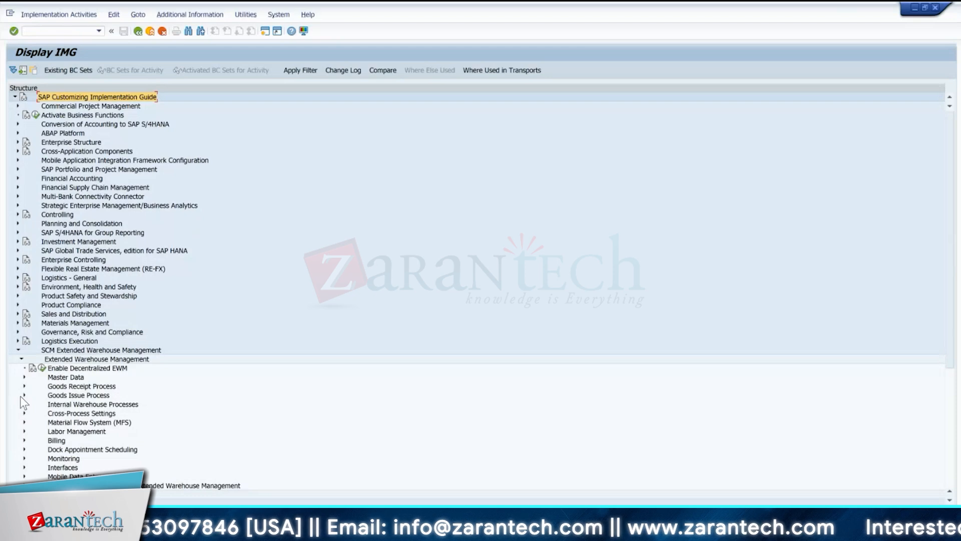
pyautogui.click(24, 413)
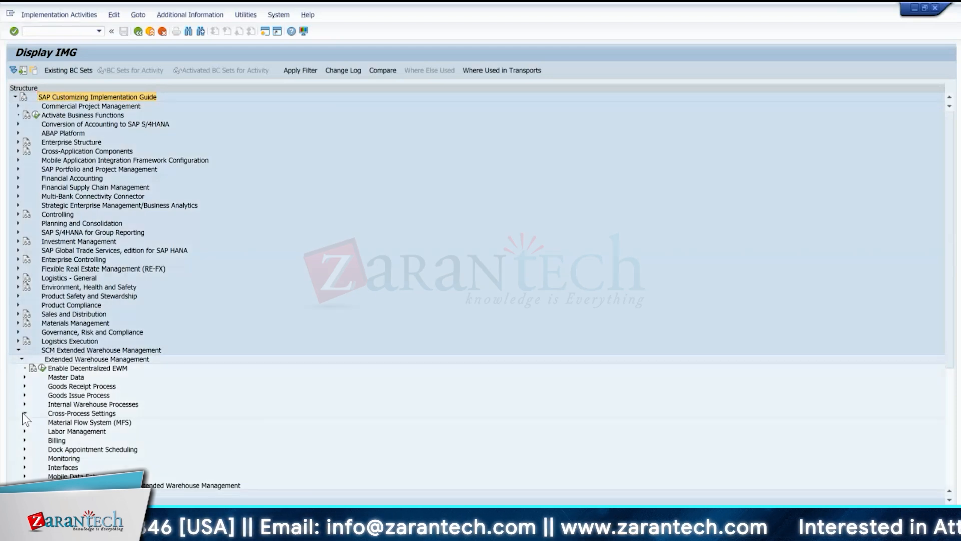
pyautogui.click(27, 404)
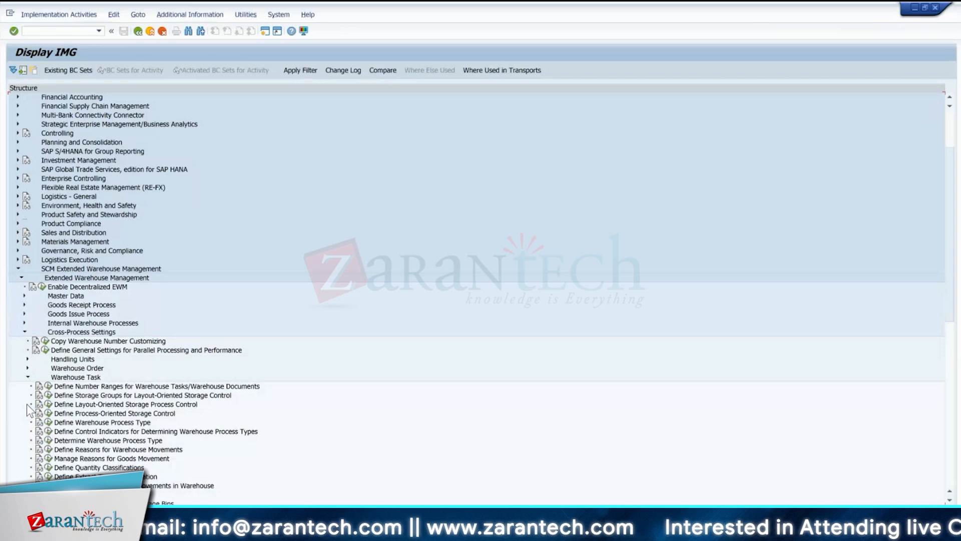
pyautogui.click(48, 423)
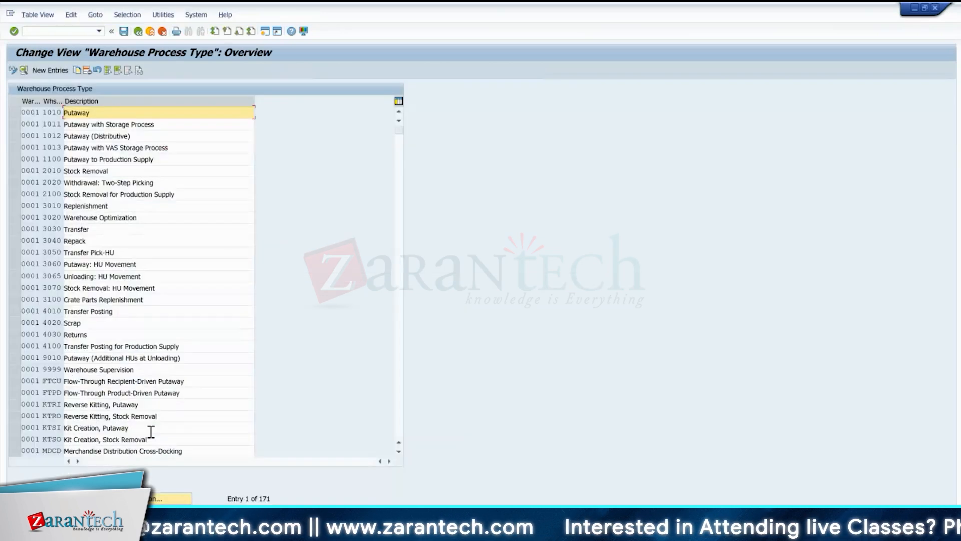
# Position the warehouse process type list at the entries of warehouse 1710.
pyautogui.click(145, 498)
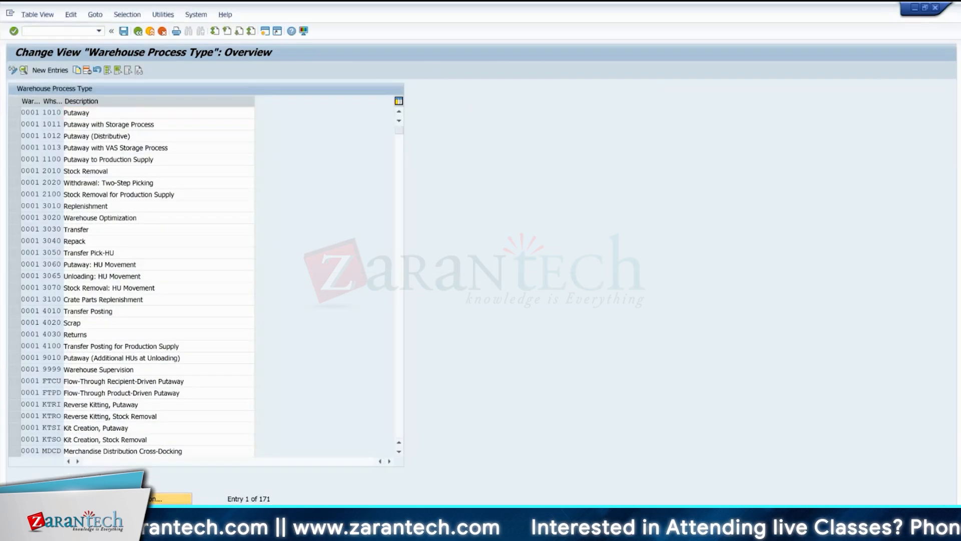
pyautogui.write('1710')
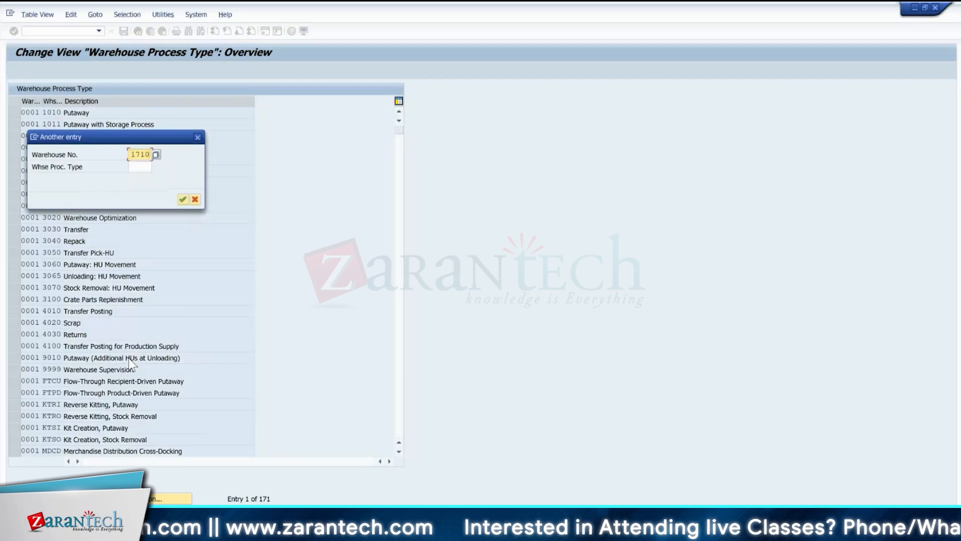
pyautogui.press('Return')
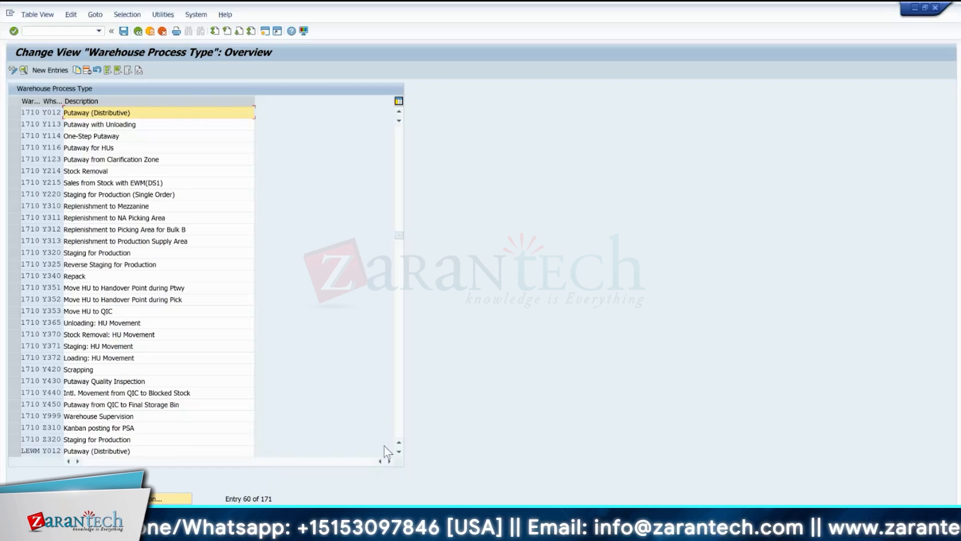
# Open warehouse process type Y116, Putaway for HUs, of warehouse 1710 and start a copy of it.
pyautogui.click(399, 452)
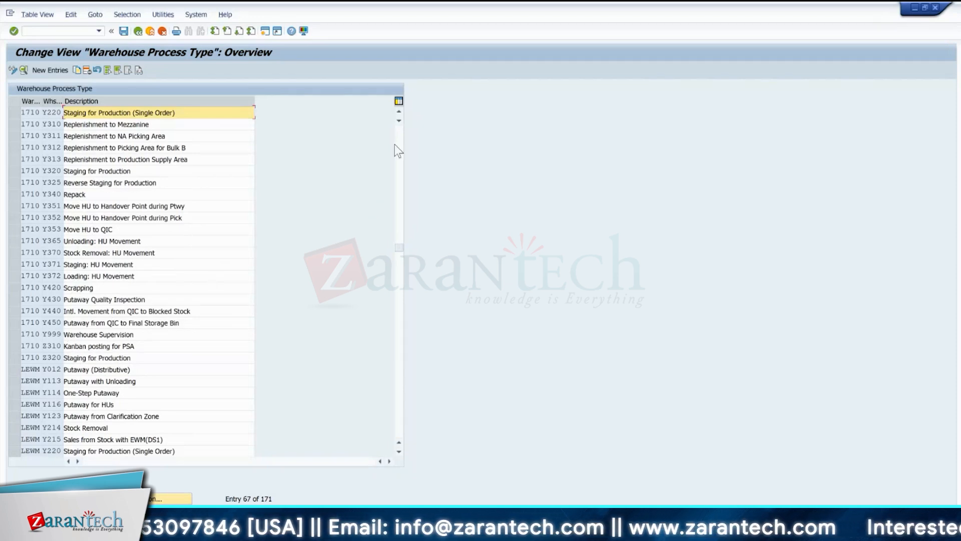
pyautogui.click(398, 111)
pyautogui.click(399, 111)
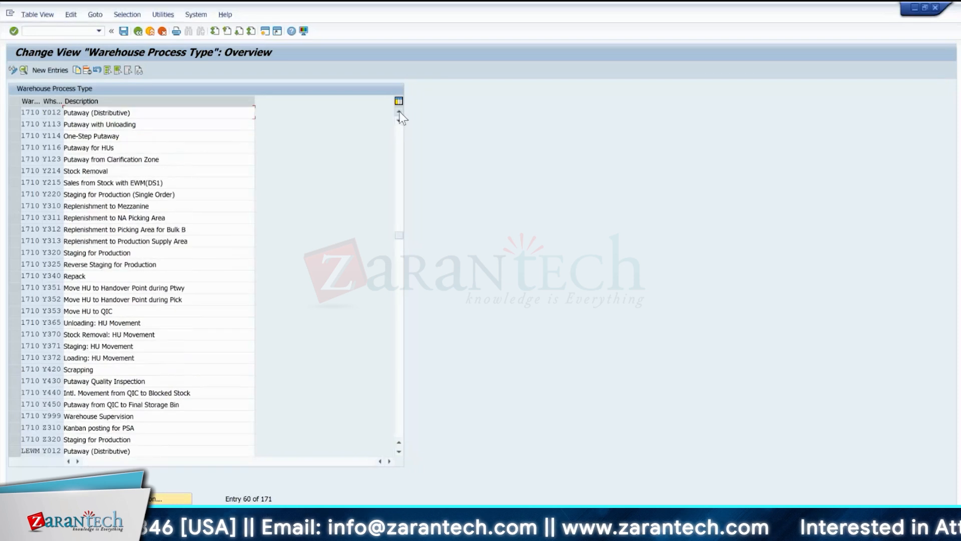
pyautogui.click(398, 111)
pyautogui.click(398, 111)
pyautogui.click(399, 111)
pyautogui.click(399, 112)
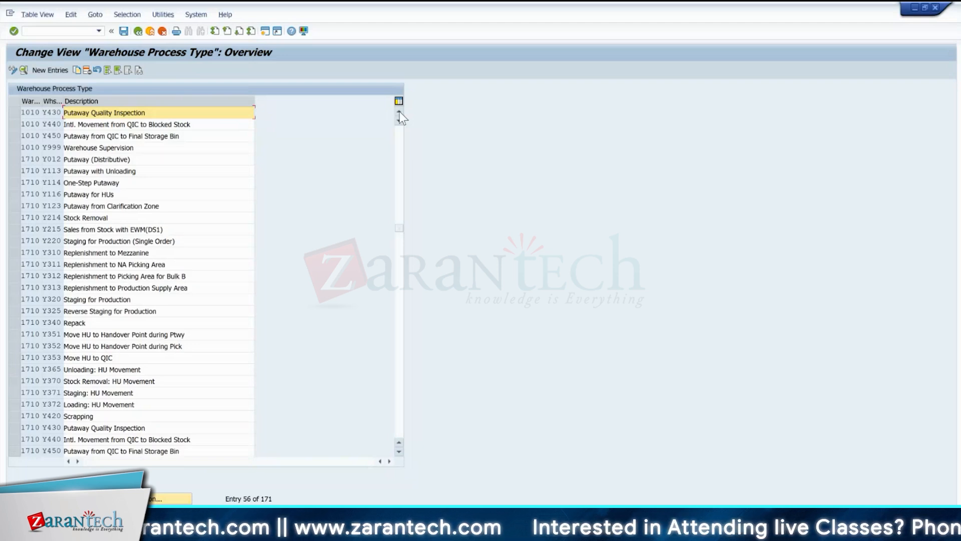
pyautogui.click(398, 112)
pyautogui.click(398, 112)
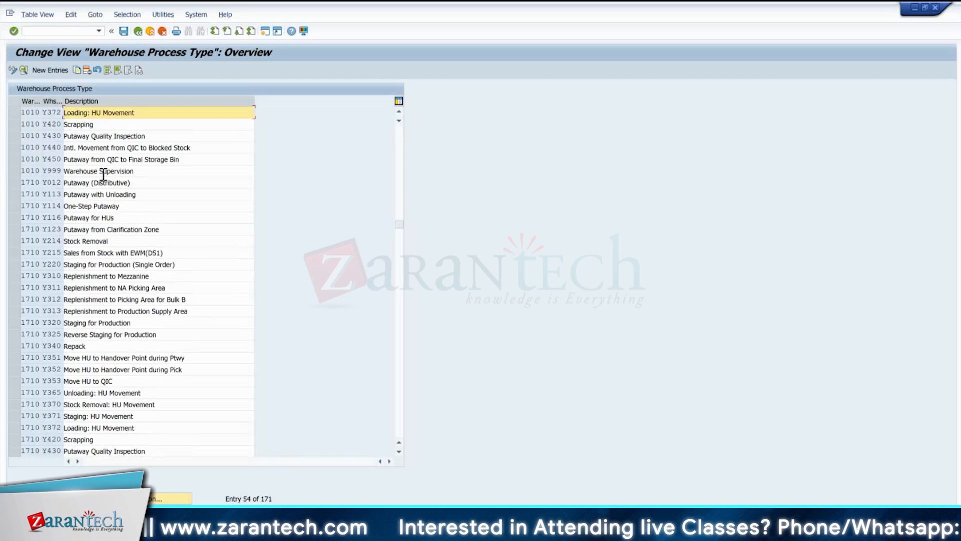
pyautogui.doubleClick(52, 217)
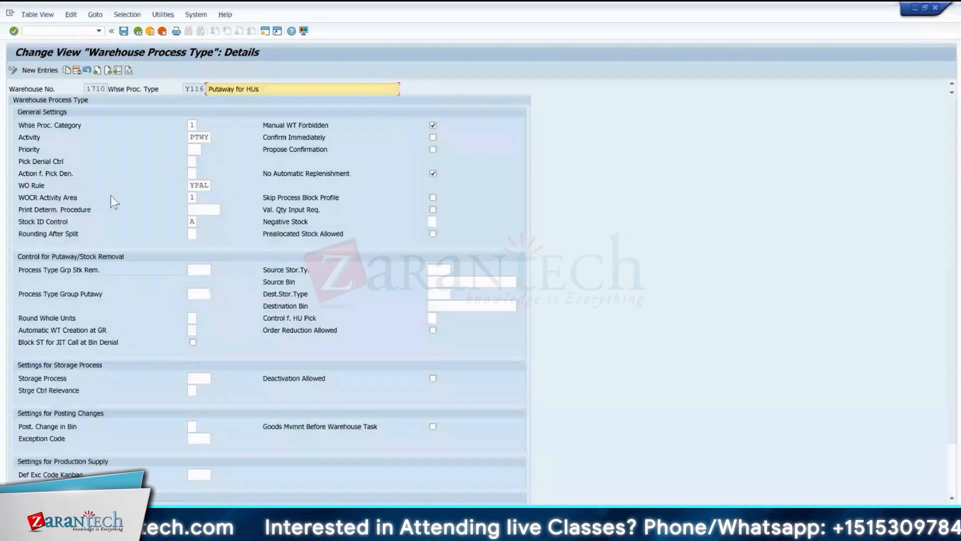
pyautogui.click(68, 71)
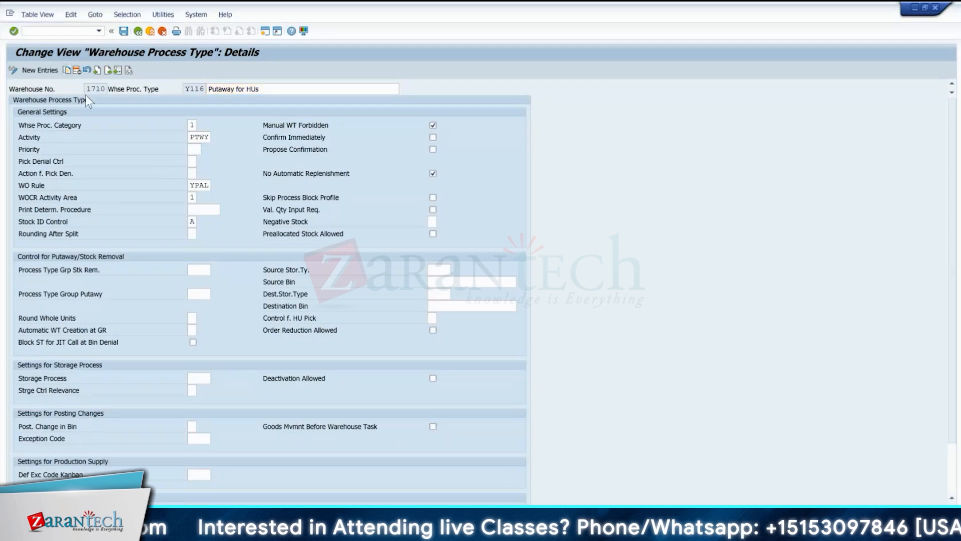
# Examine the possible values for the warehouse process category and the WOCR activity area of the copied process type.
pyautogui.click(191, 125)
pyautogui.write('1')
pyautogui.press('Return')
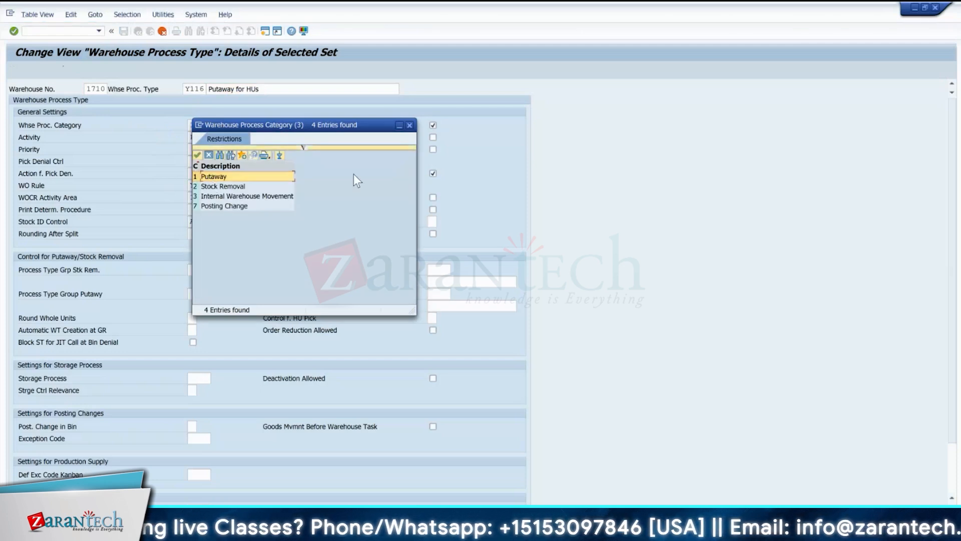
pyautogui.click(409, 125)
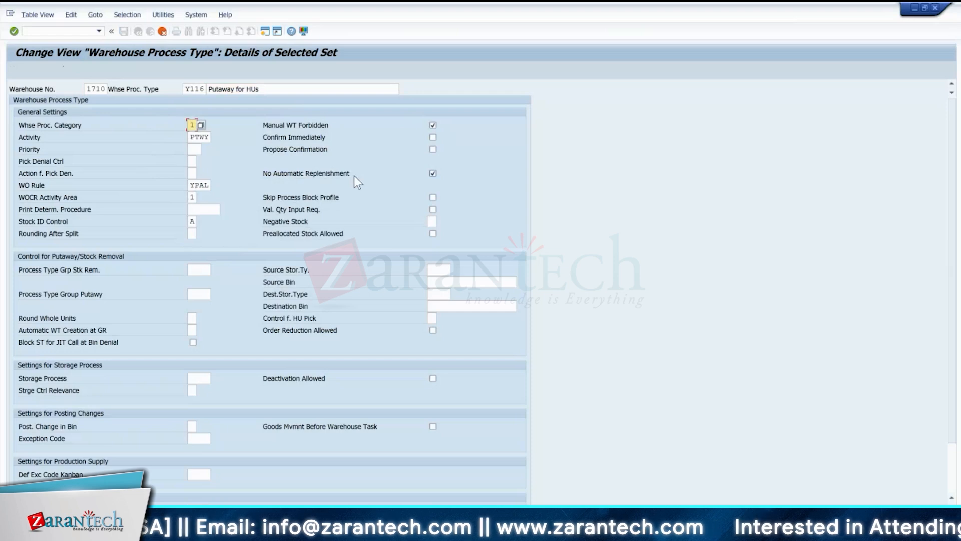
pyautogui.click(190, 198)
pyautogui.click(201, 197)
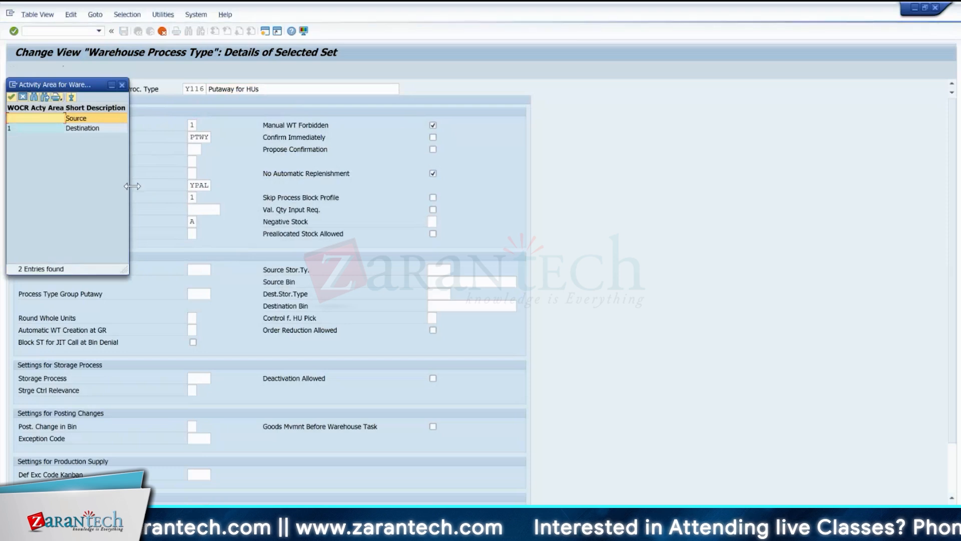
pyautogui.click(122, 85)
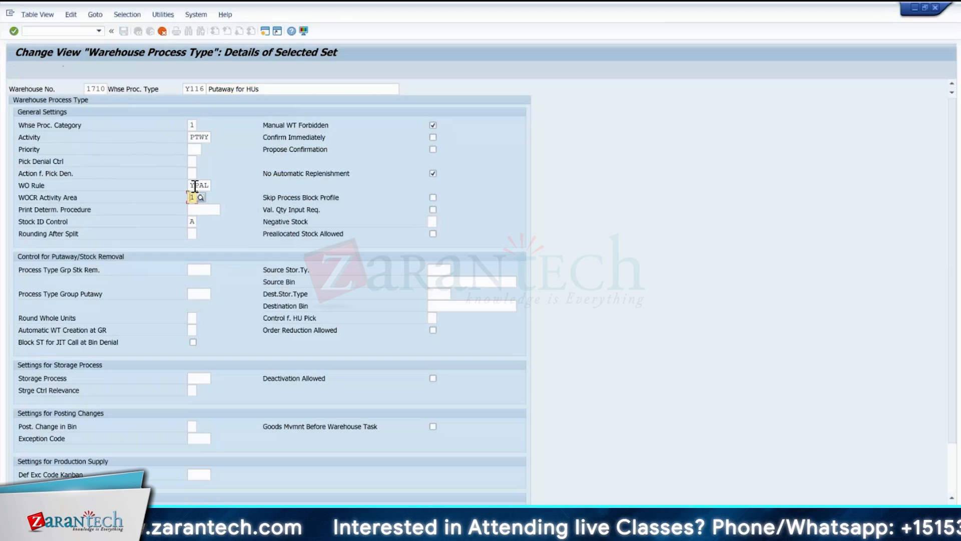
# Clear the WO rule in the general settings of the copied process type.
pyautogui.click(209, 186)
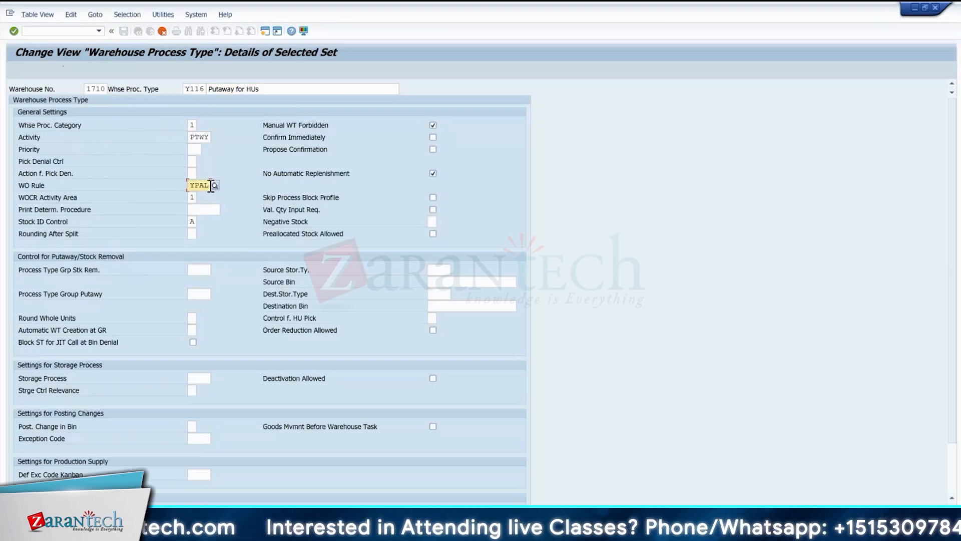
pyautogui.press('BackSpace')
pyautogui.press('BackSpace')
pyautogui.press('BackSpace')
pyautogui.press('BackSpace')
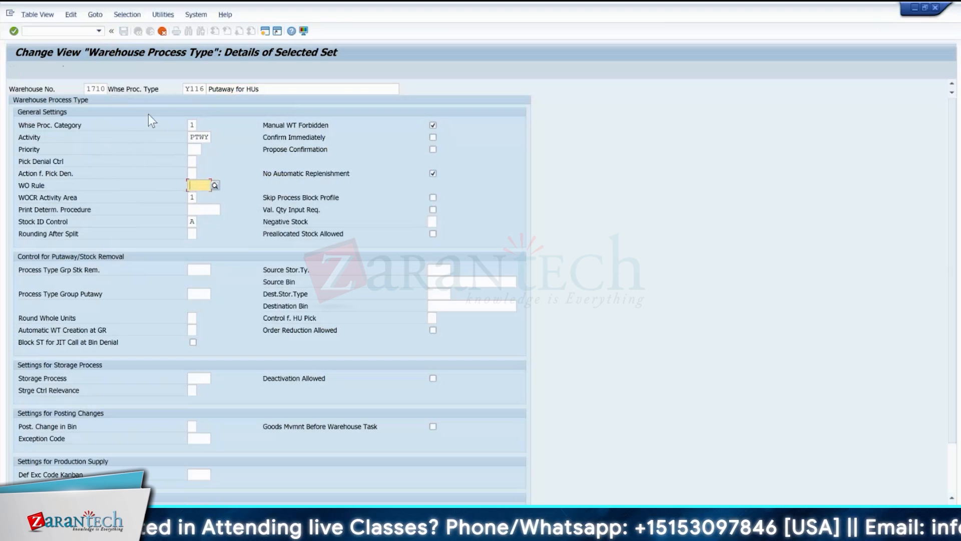
# Name the copied warehouse process type Z100 with the description Putaway from Prod.
pyautogui.click(205, 89)
pyautogui.press('BackSpace')
pyautogui.press('BackSpace')
pyautogui.press('BackSpace')
pyautogui.press('BackSpace')
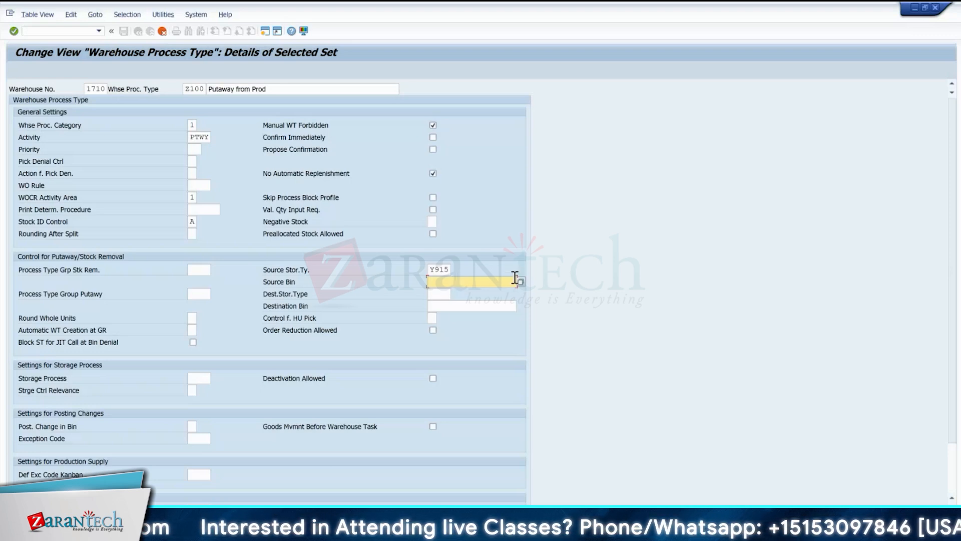
# Set the source storage type of process type Z100 to Y915, Goods Receipt in Production.
pyautogui.click(439, 269)
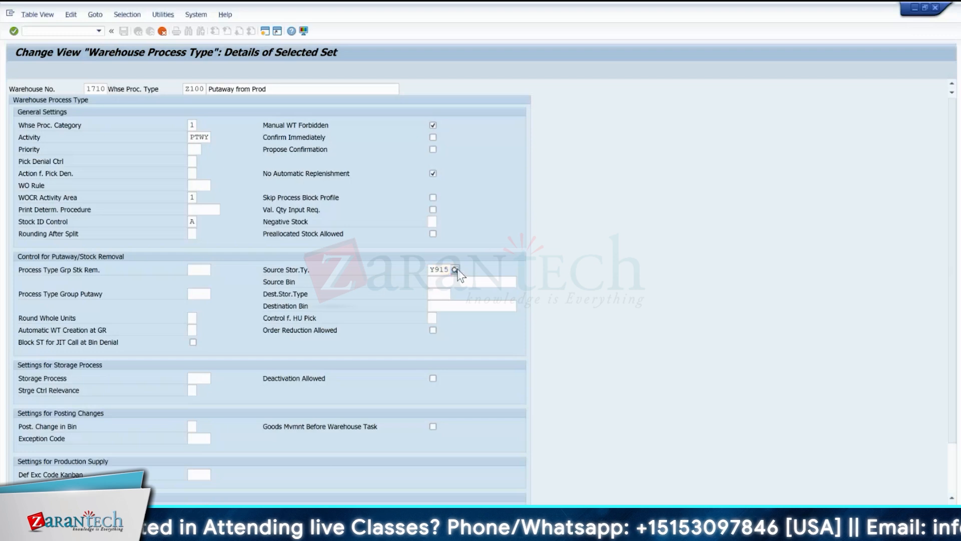
pyautogui.click(455, 270)
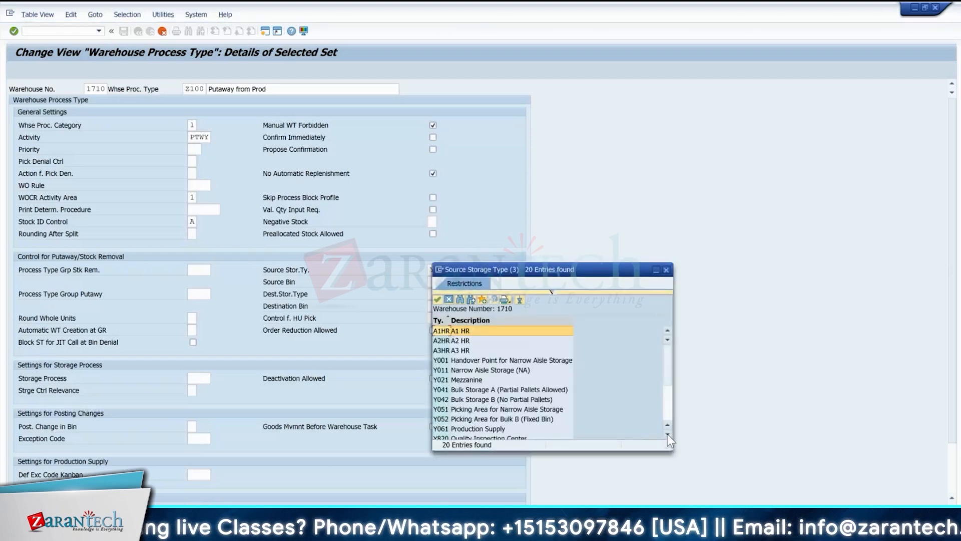
pyautogui.click(667, 434)
pyautogui.click(521, 409)
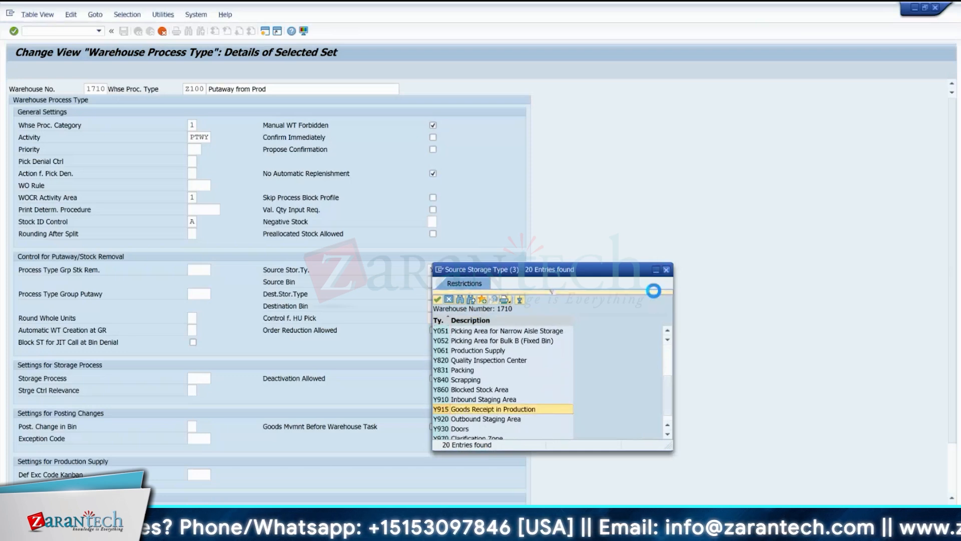
pyautogui.press('Return')
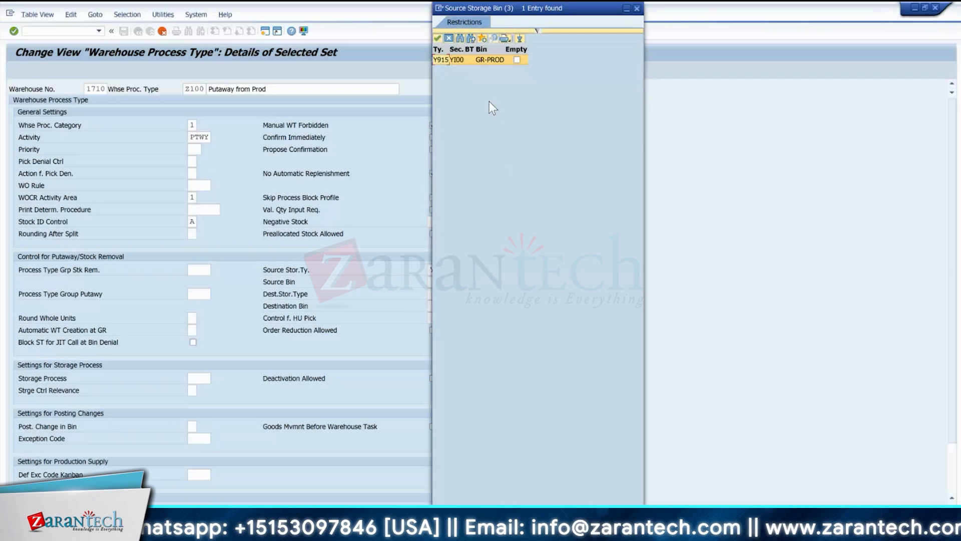
# Set the source bin of process type Z100 to GR-PROD and save the entry to the proposed customizing request.
pyautogui.click(484, 62)
pyautogui.press('Return')
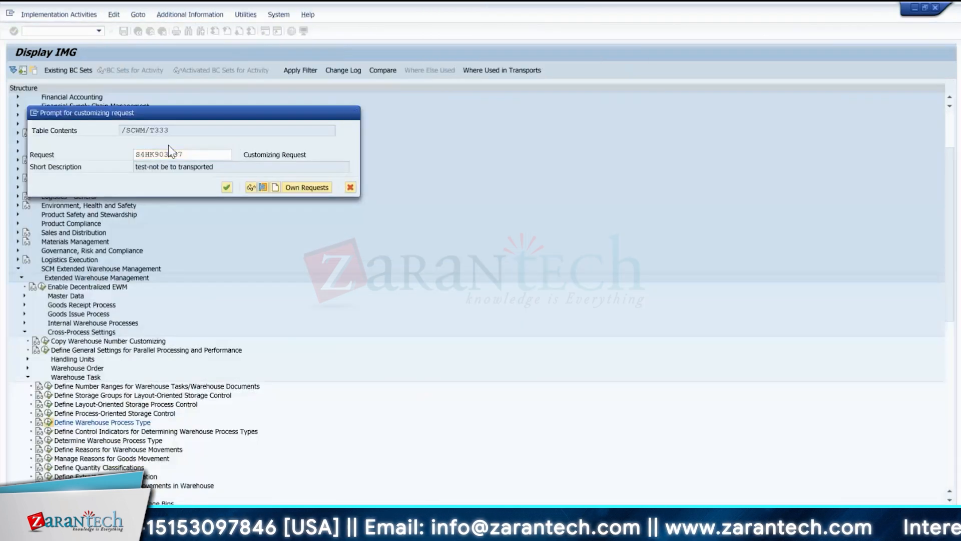
pyautogui.press('Return')
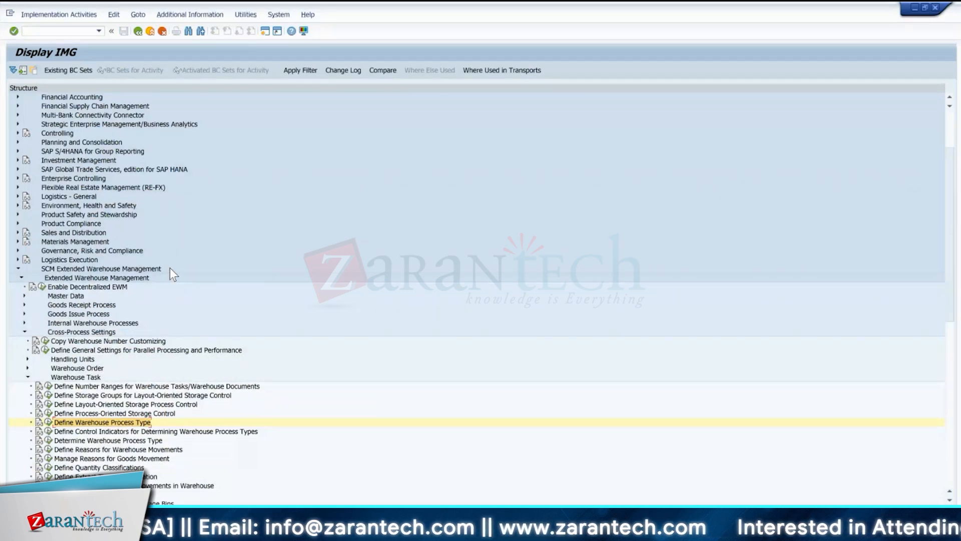
# Open Determine Warehouse Process Type in the IMG and start a copy of the warehouse 1710 entry for document type INBM.
pyautogui.click(48, 440)
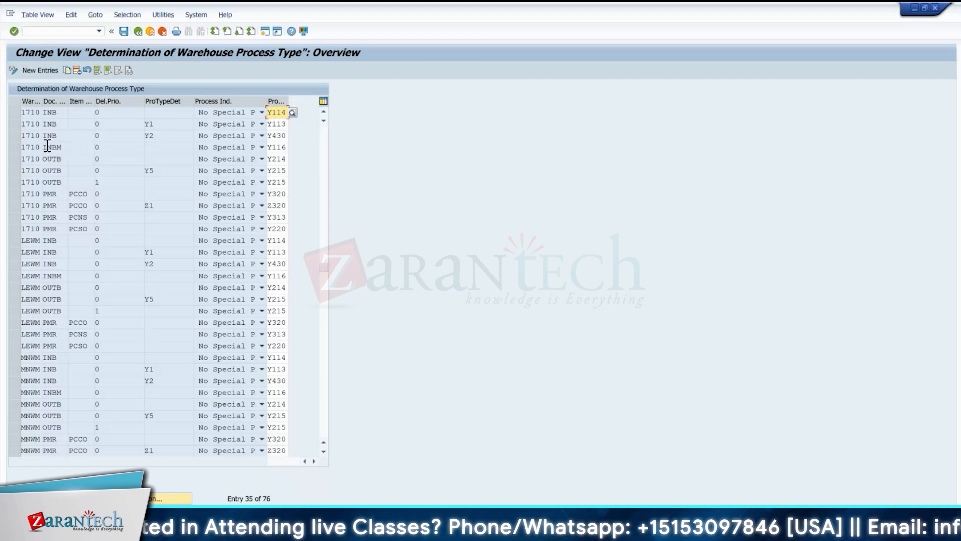
pyautogui.click(11, 147)
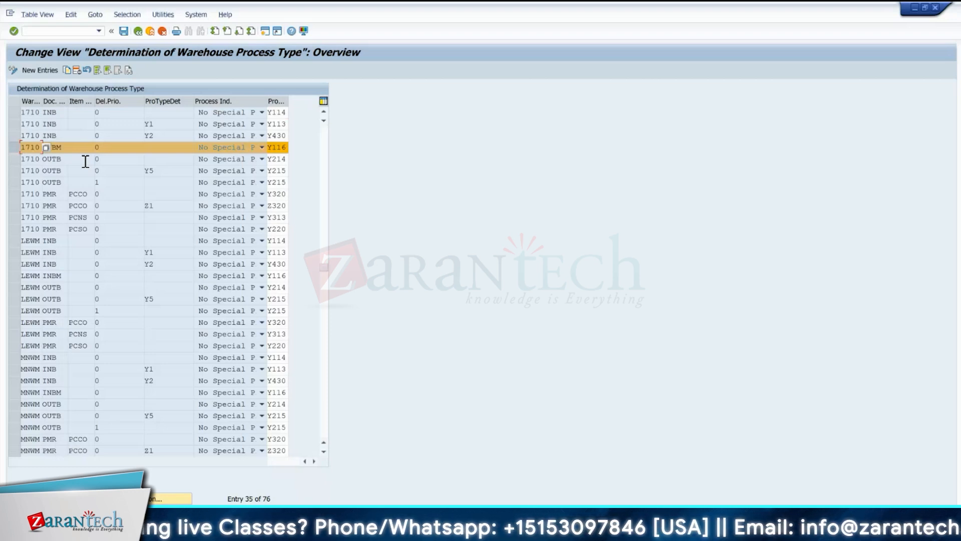
pyautogui.click(68, 71)
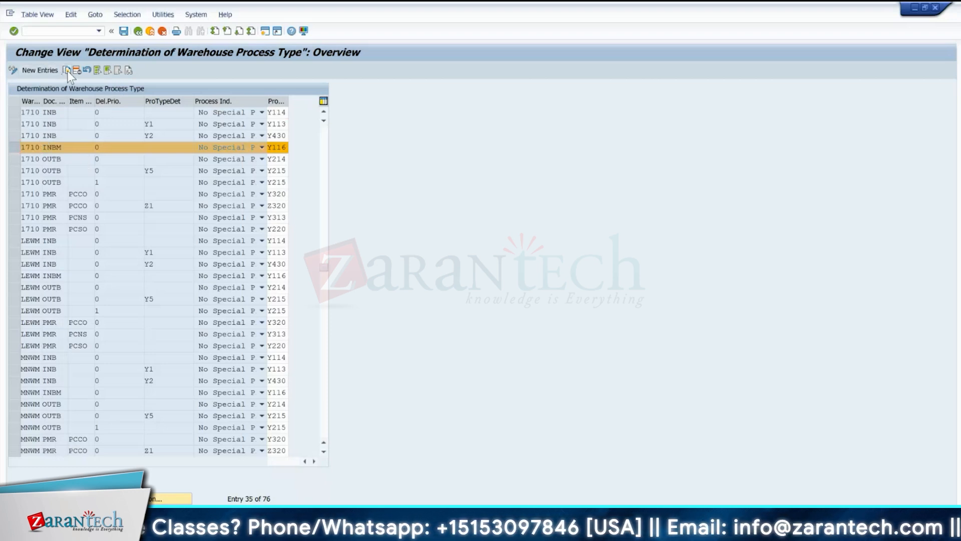
# In the copied INBM entry, set the item type to IDPD and the warehouse process type to Z100, and accept the entry.
pyautogui.click(58, 113)
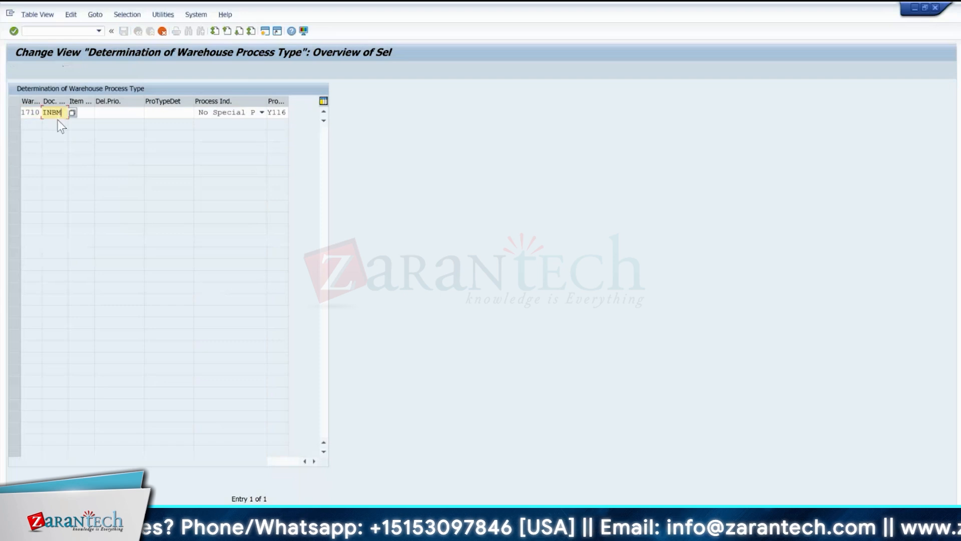
pyautogui.click(124, 114)
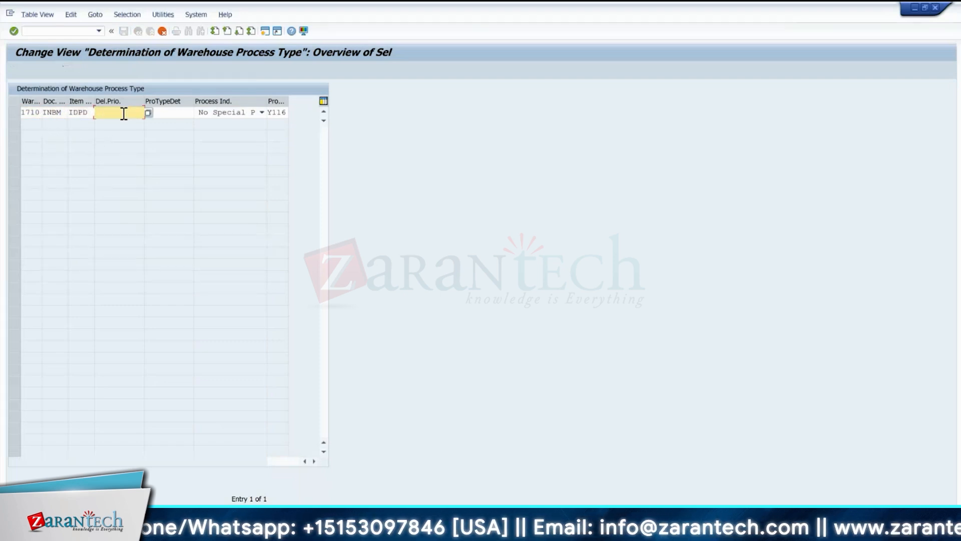
pyautogui.click(179, 112)
pyautogui.click(288, 112)
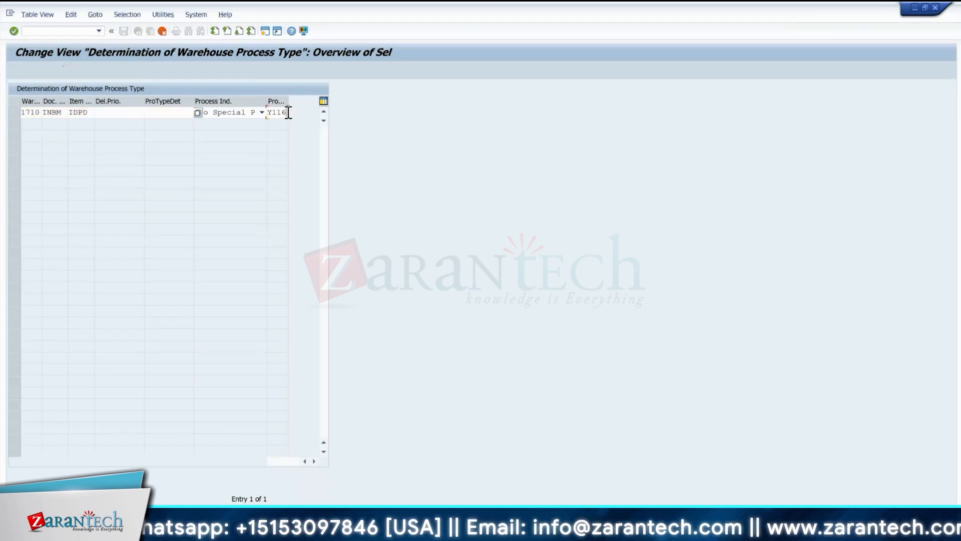
pyautogui.press('BackSpace')
pyautogui.press('BackSpace')
pyautogui.press('BackSpace')
pyautogui.press('BackSpace')
pyautogui.write('Z1')
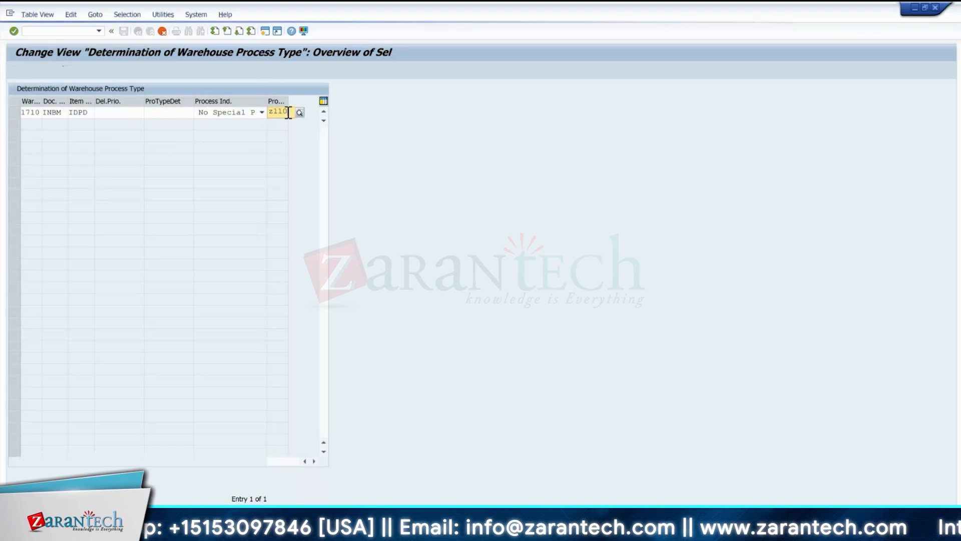
pyautogui.write('1')
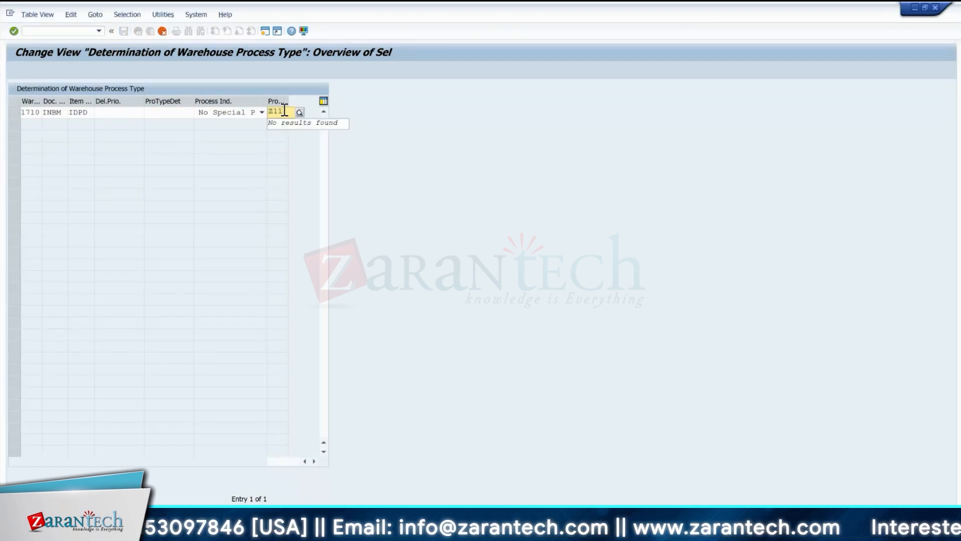
pyautogui.write('00')
pyautogui.press('Return')
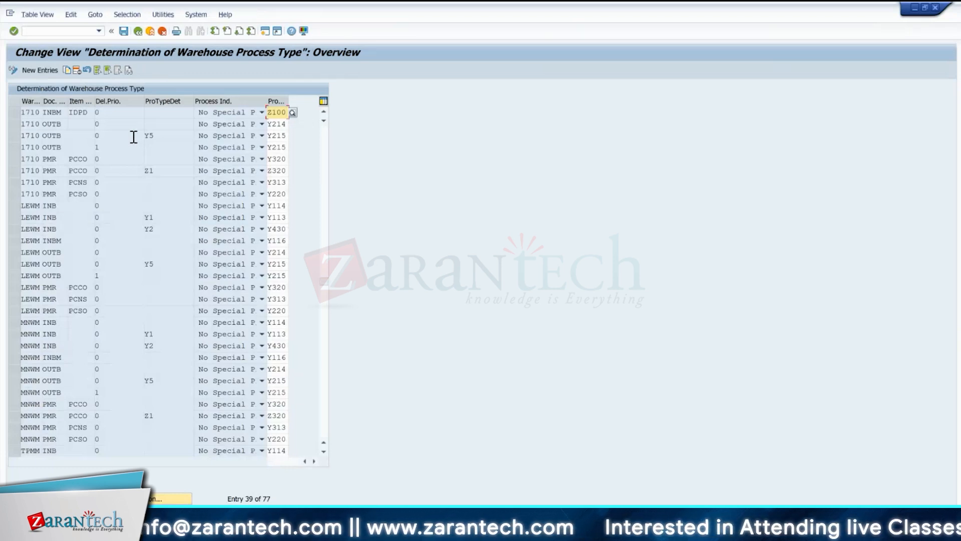
# Return to the IMG and open Define Work Center under SCM Extended Warehouse Management, Extended Warehouse Management, Master Data, Work Center.
pyautogui.click(51, 31)
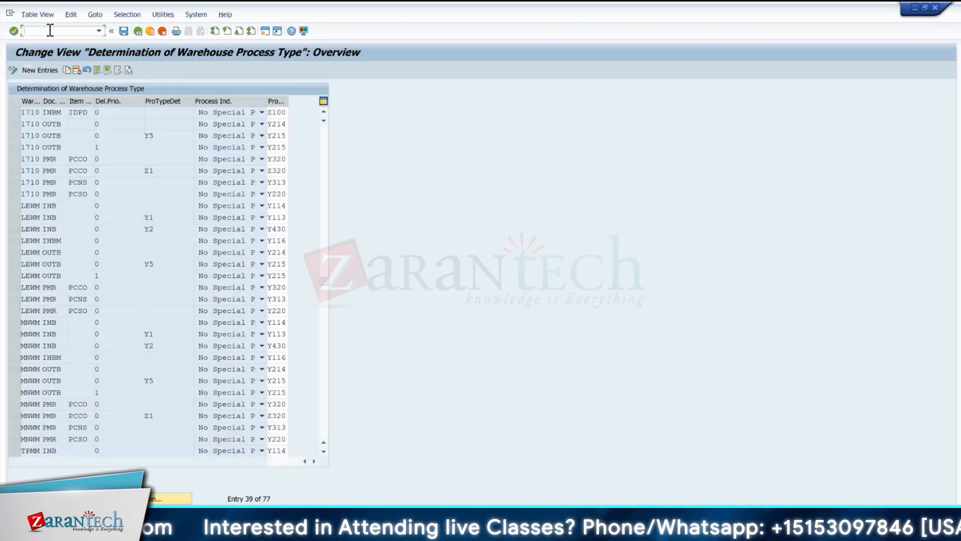
pyautogui.write('/n')
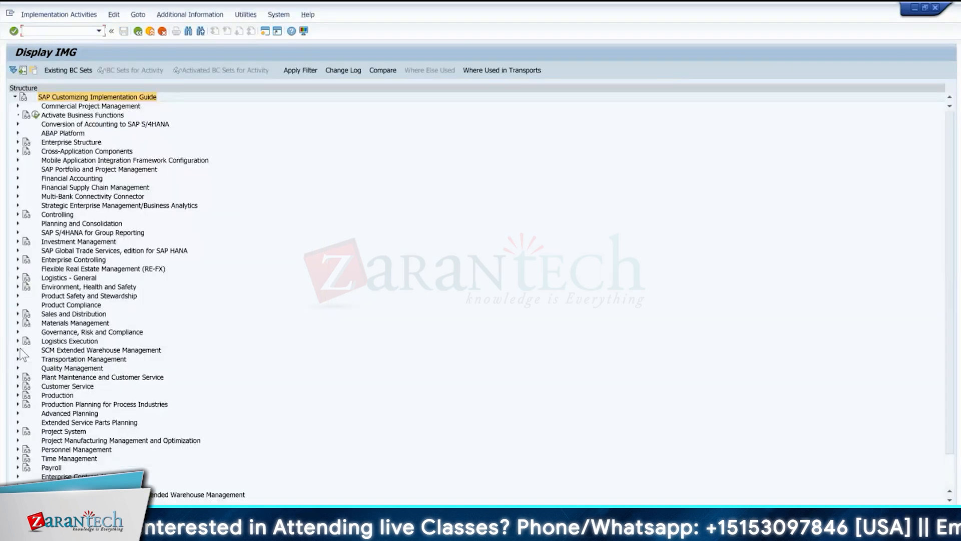
pyautogui.click(18, 350)
pyautogui.click(20, 356)
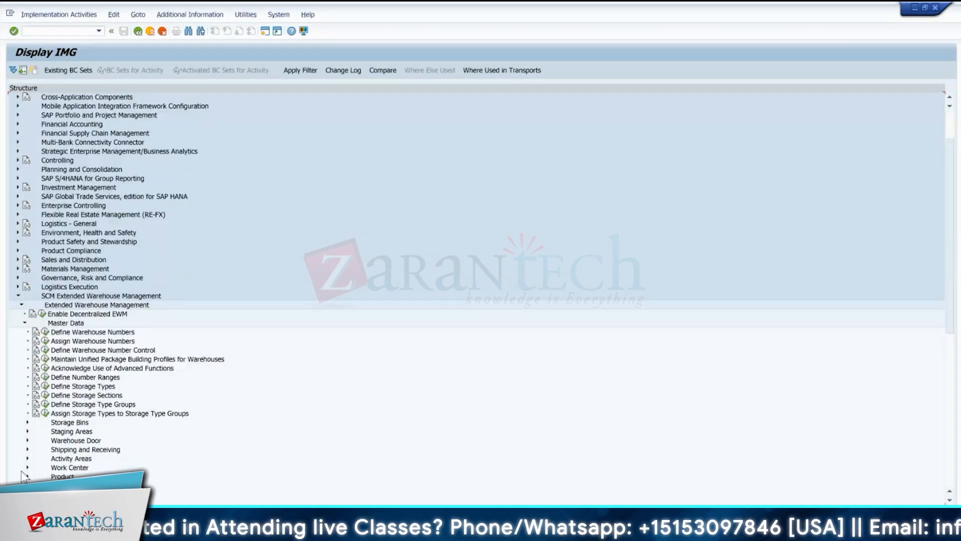
pyautogui.click(28, 467)
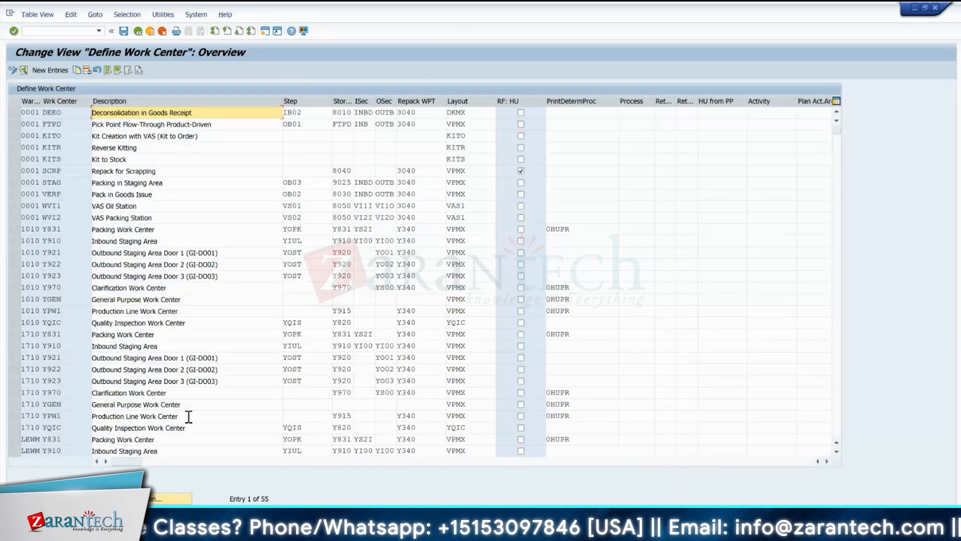
# Open the details of work center YPW1 in warehouse 1710 and enable RF:HU Ready f. Input.
pyautogui.click(52, 417)
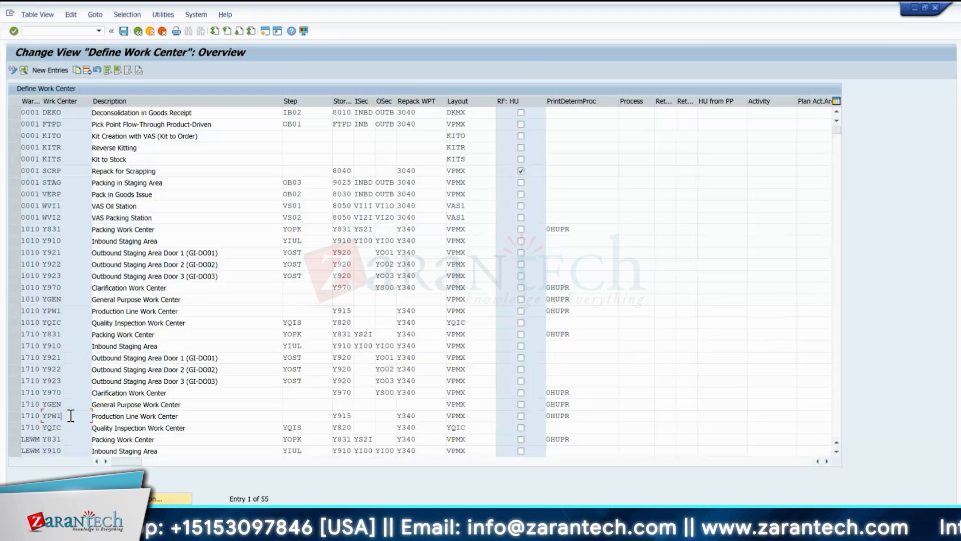
pyautogui.doubleClick(71, 416)
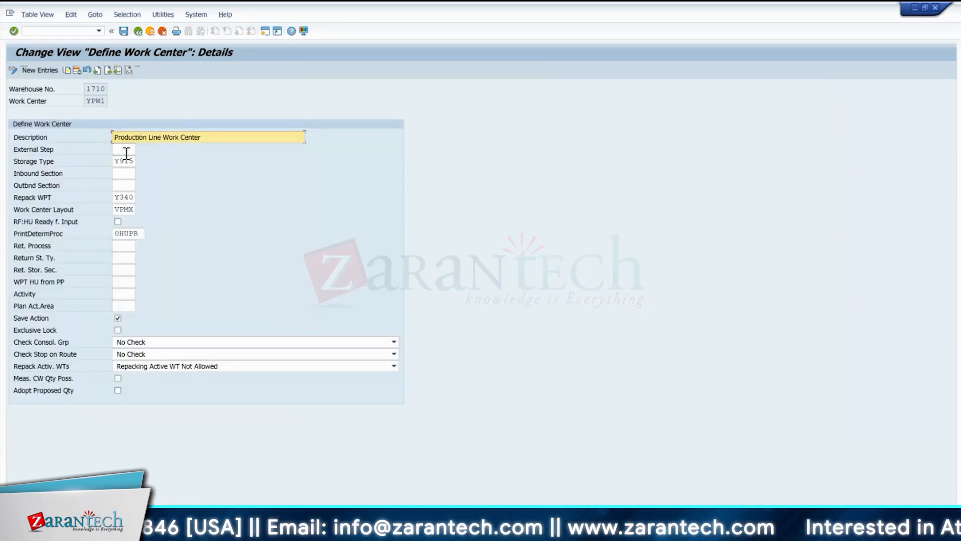
pyautogui.click(118, 222)
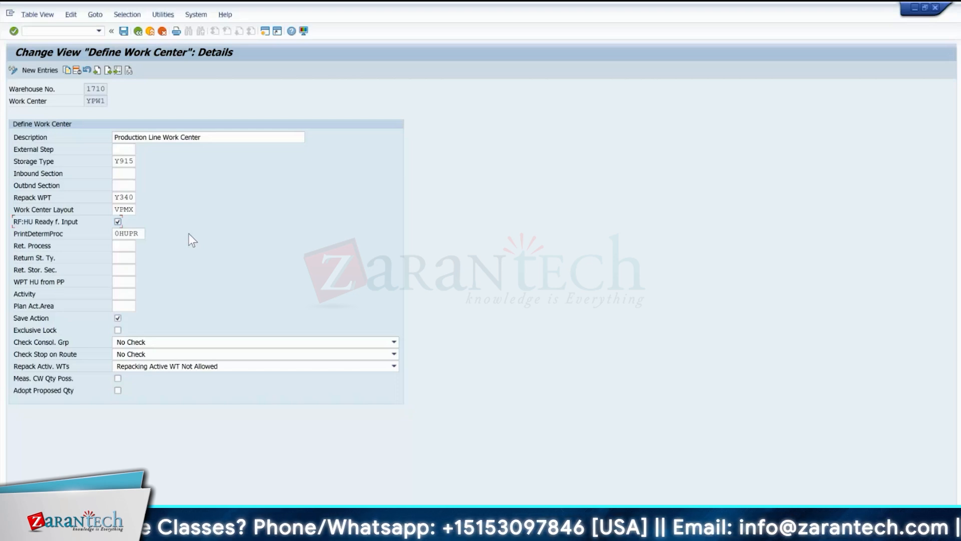
# Display the Work Center: Packing - General selection for warehouse 1710, return to the YPW1 details and save the work center change.
pyautogui.click(60, 30)
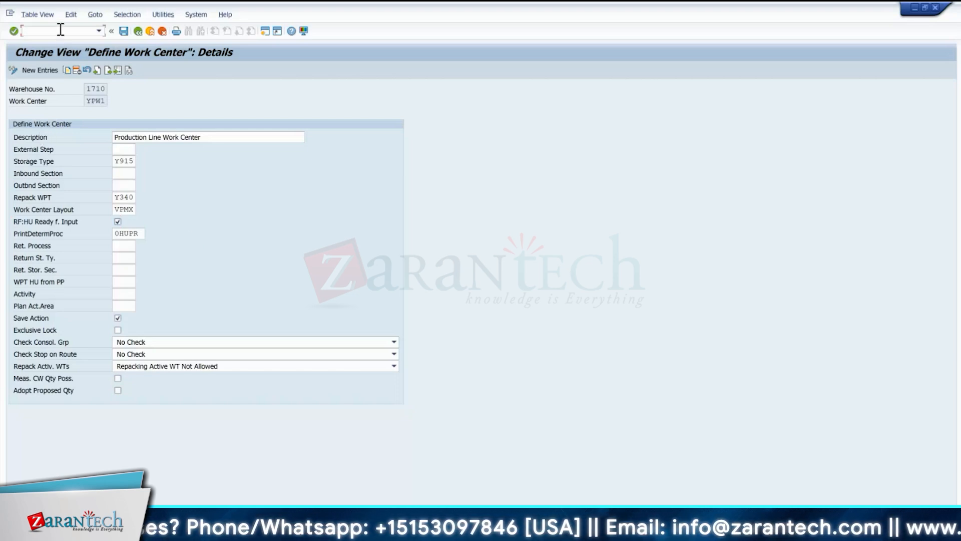
pyautogui.press('Return')
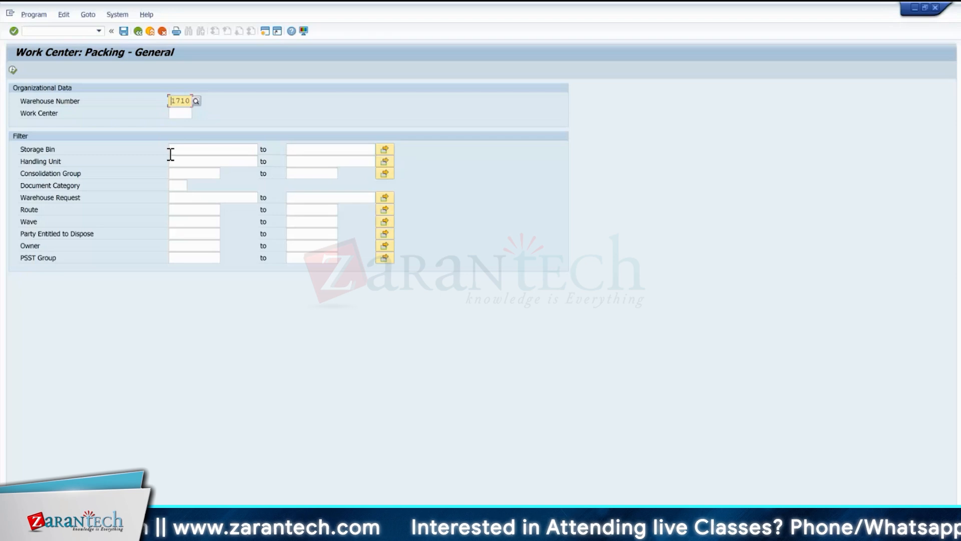
pyautogui.hotkey('alt', 'Tab')
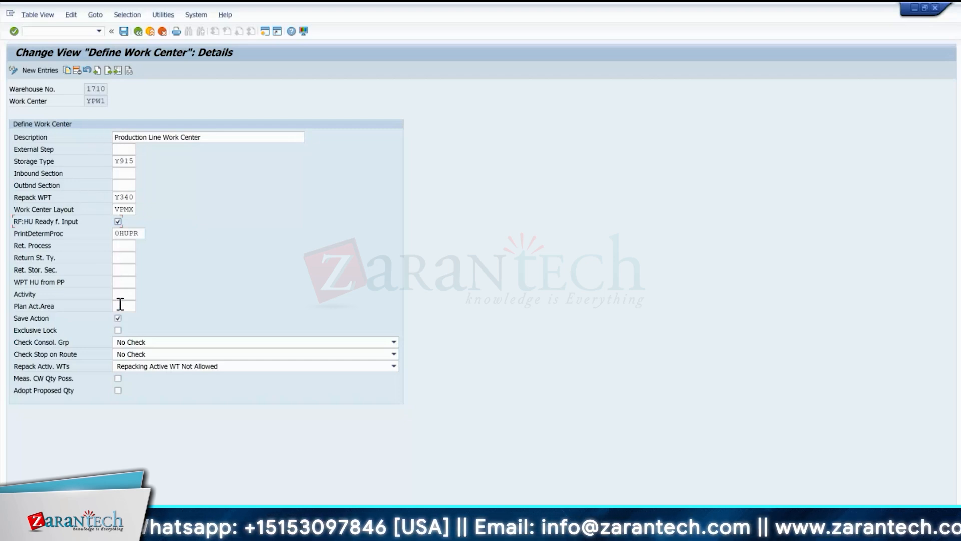
pyautogui.click(122, 31)
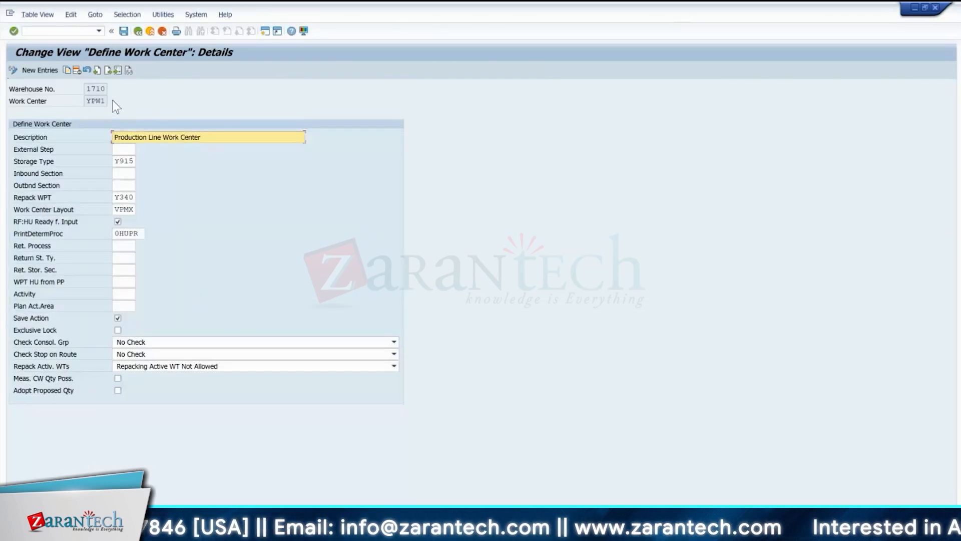
# Leave the work center customizing and start transaction /n/scwm/tworkst to list the work center master data attributes of warehouse 1710.
pyautogui.click(137, 30)
pyautogui.click(137, 31)
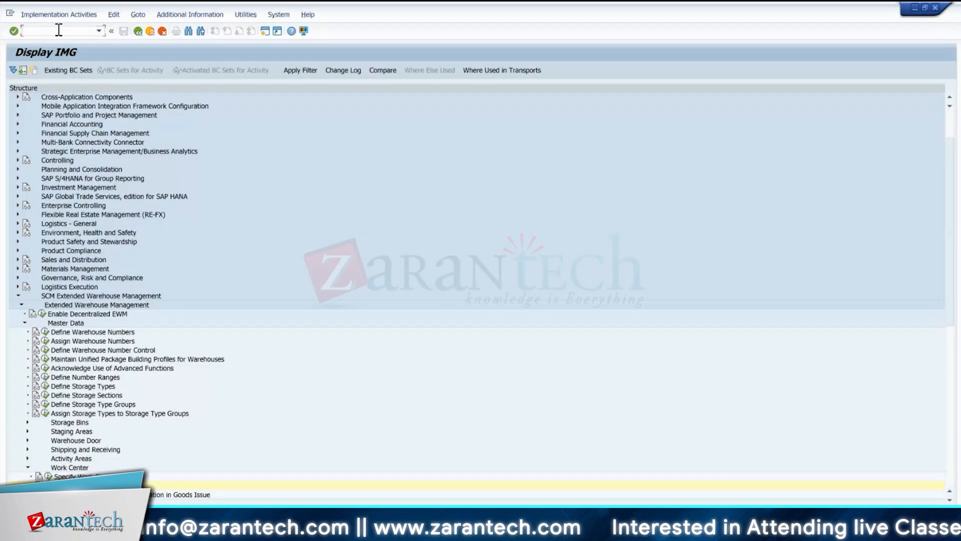
pyautogui.write('/n/scwm/t')
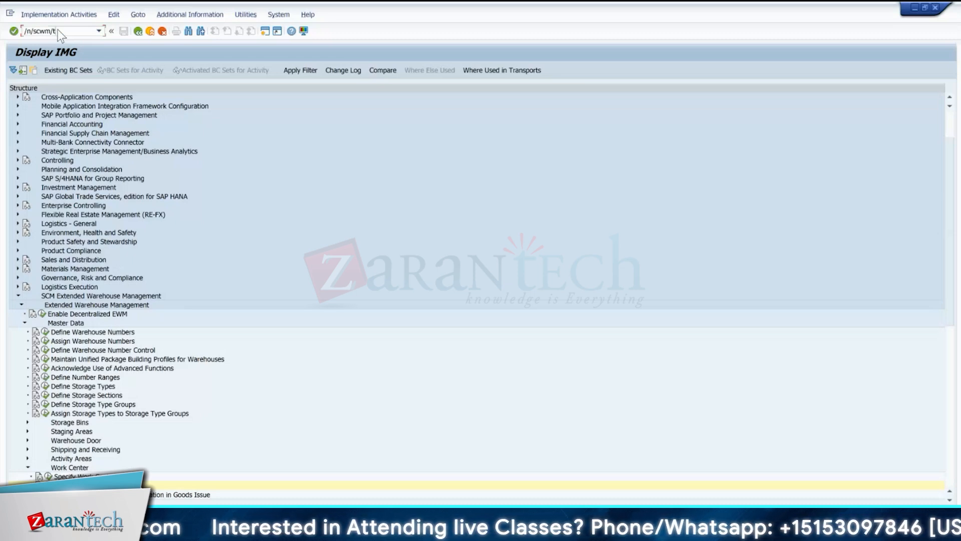
pyautogui.write('workst')
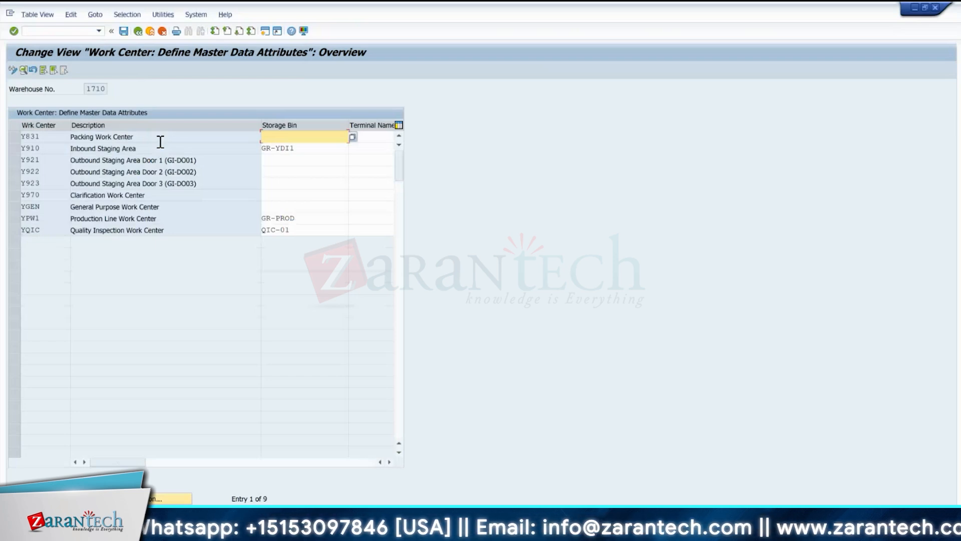
# Examine the storage bin and packaging material of Production Line Work Center YPW1, and return to SAP Easy Access.
pyautogui.click(16, 217)
pyautogui.click(298, 218)
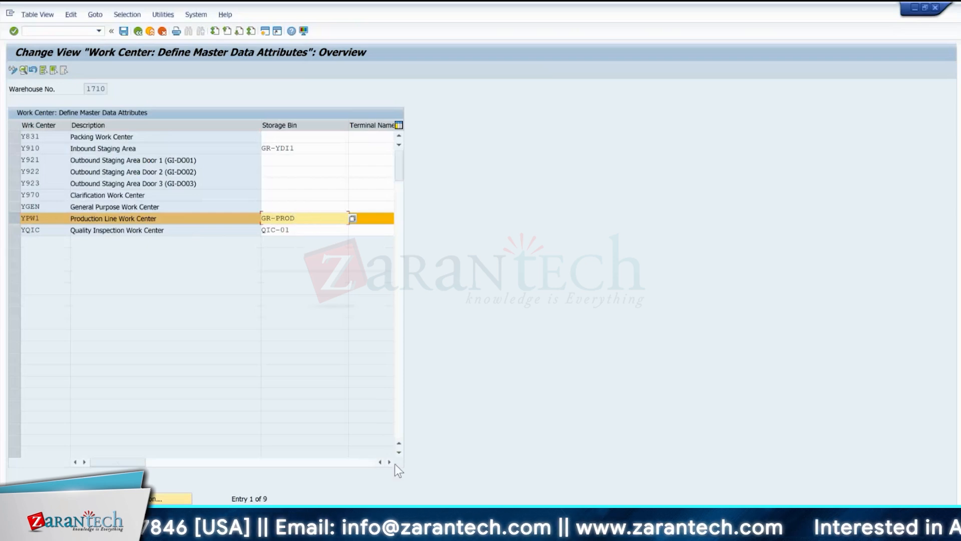
pyautogui.doubleClick(245, 220)
pyautogui.click(155, 186)
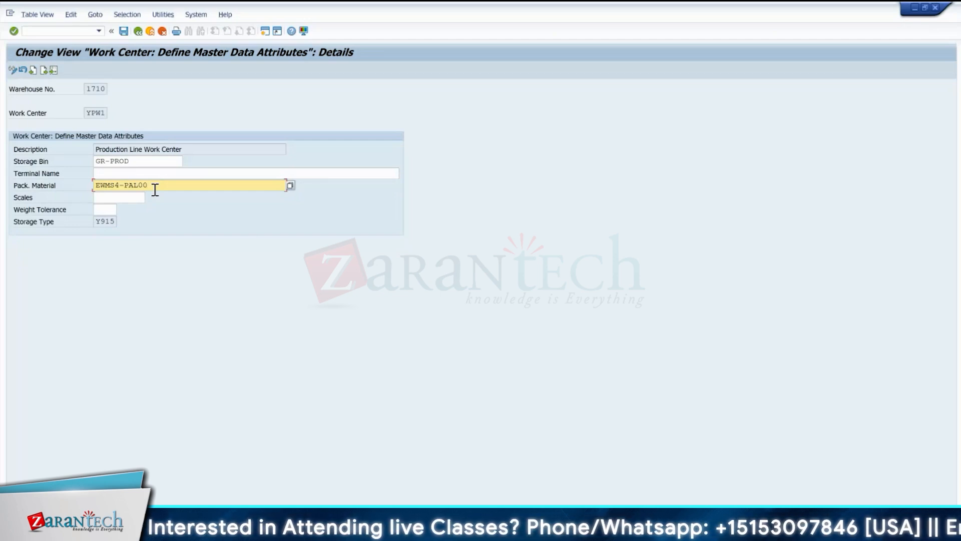
pyautogui.click(137, 31)
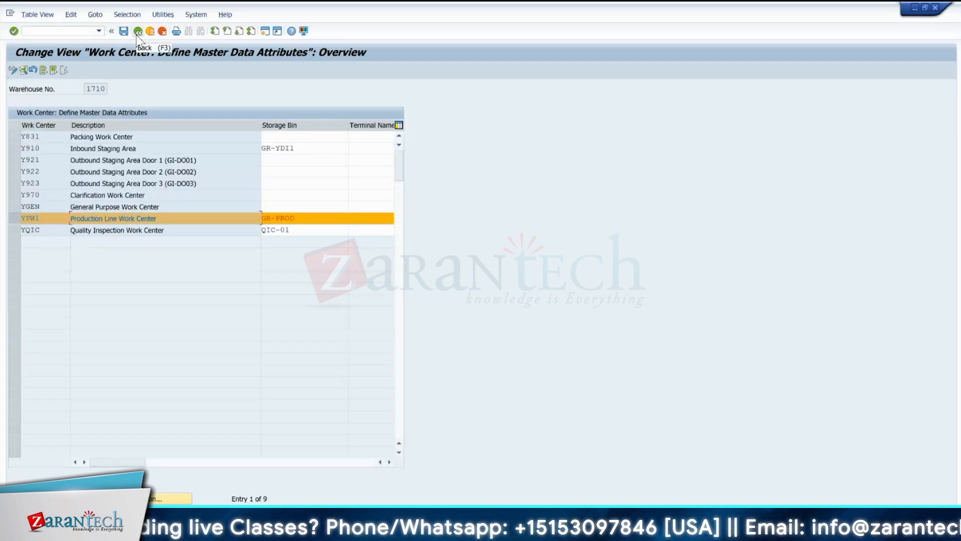
pyautogui.click(136, 33)
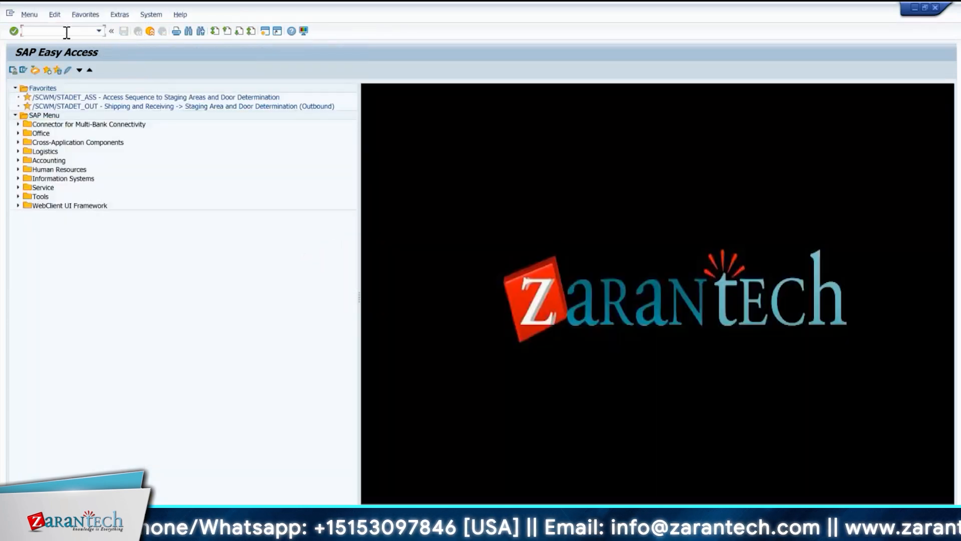
# Start transaction /nco03 and display the header of the proposed production order.
pyautogui.click(67, 32)
pyautogui.write('/nco03')
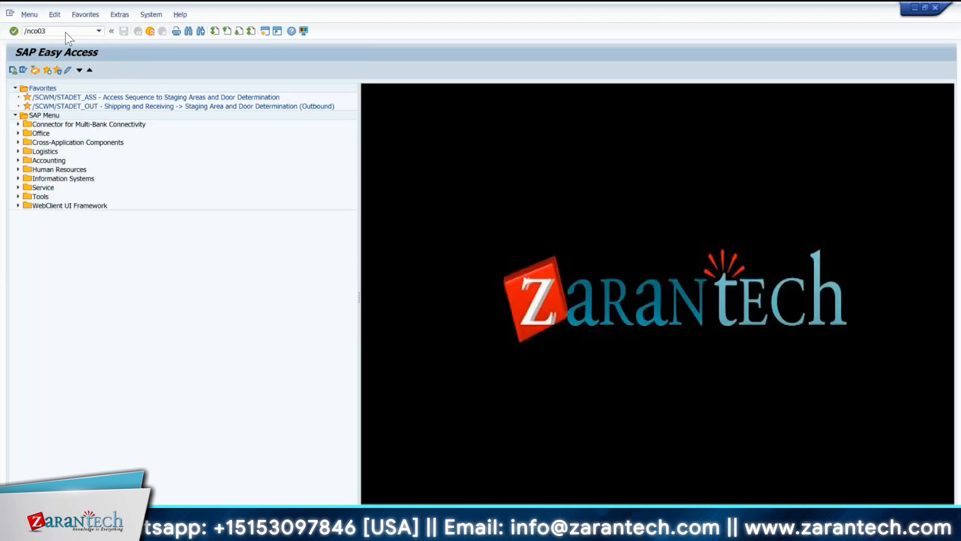
pyautogui.press('Return')
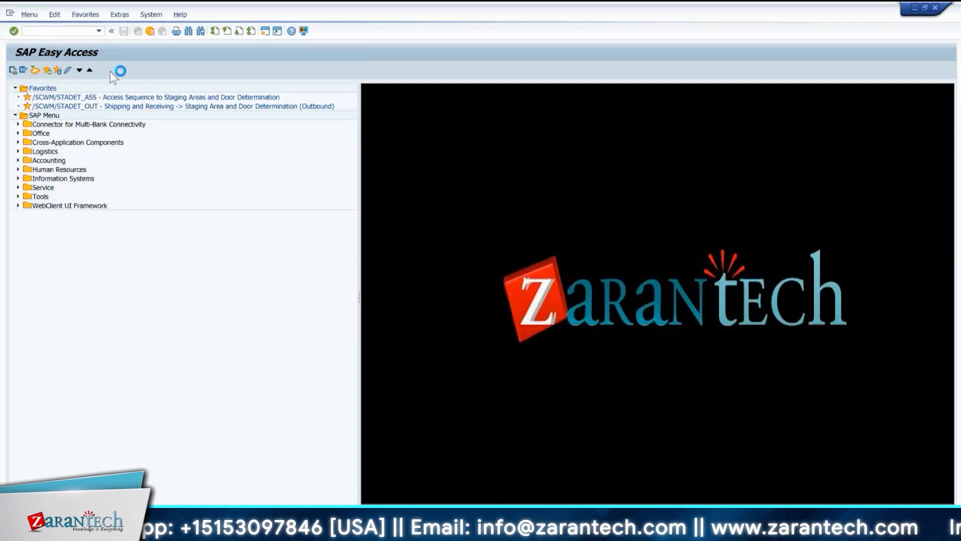
pyautogui.click(120, 112)
pyautogui.click(125, 123)
pyautogui.press('Return')
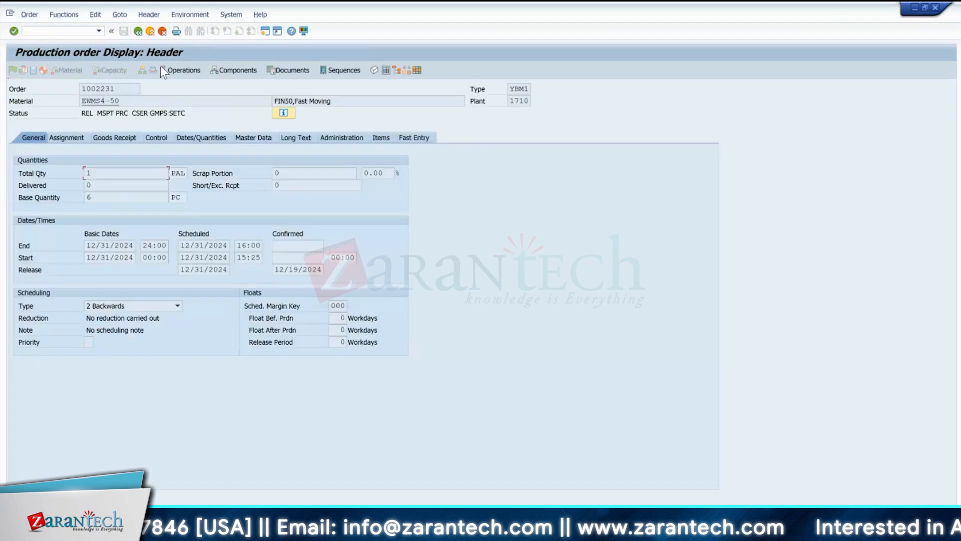
# Review the documented goods movements of the production order, return to its header and select the material field.
pyautogui.click(123, 16)
pyautogui.click(129, 17)
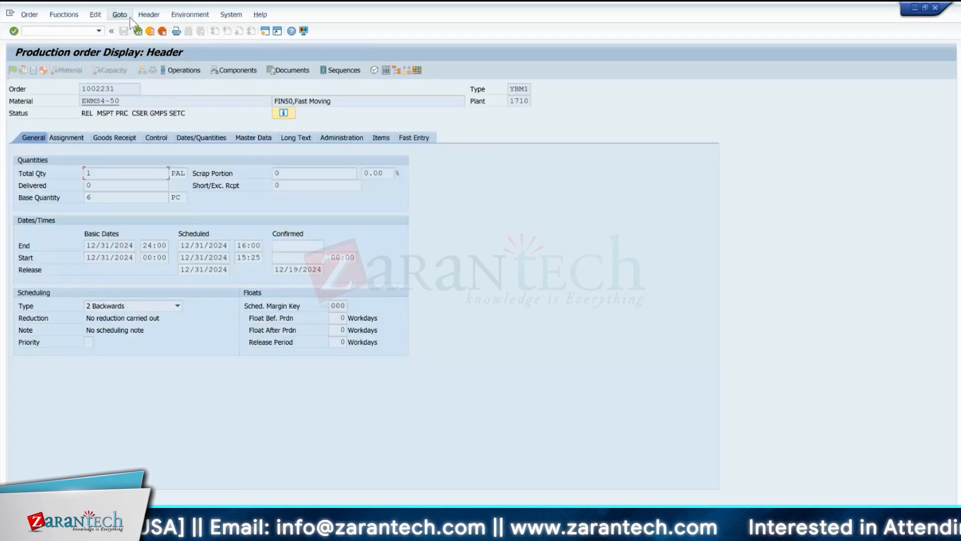
pyautogui.click(127, 18)
pyautogui.click(228, 99)
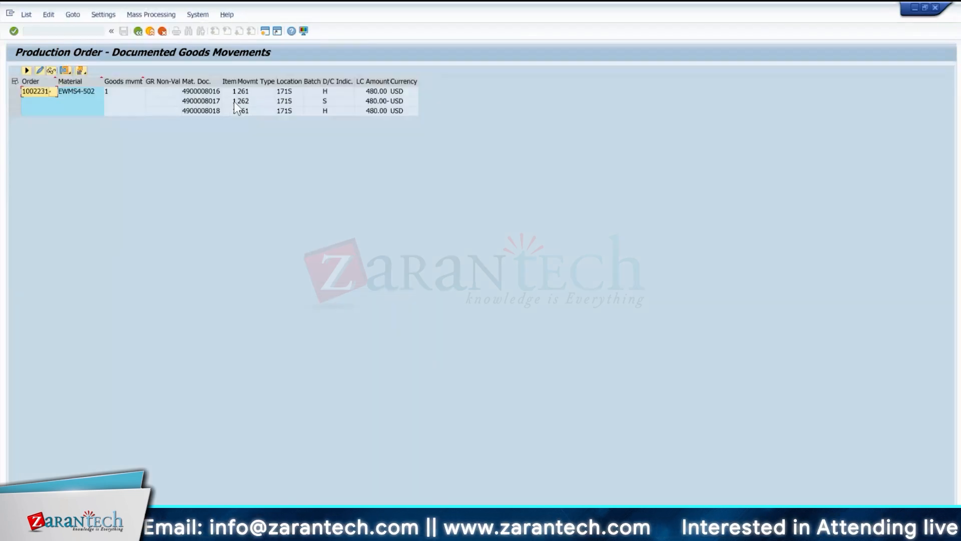
pyautogui.click(240, 103)
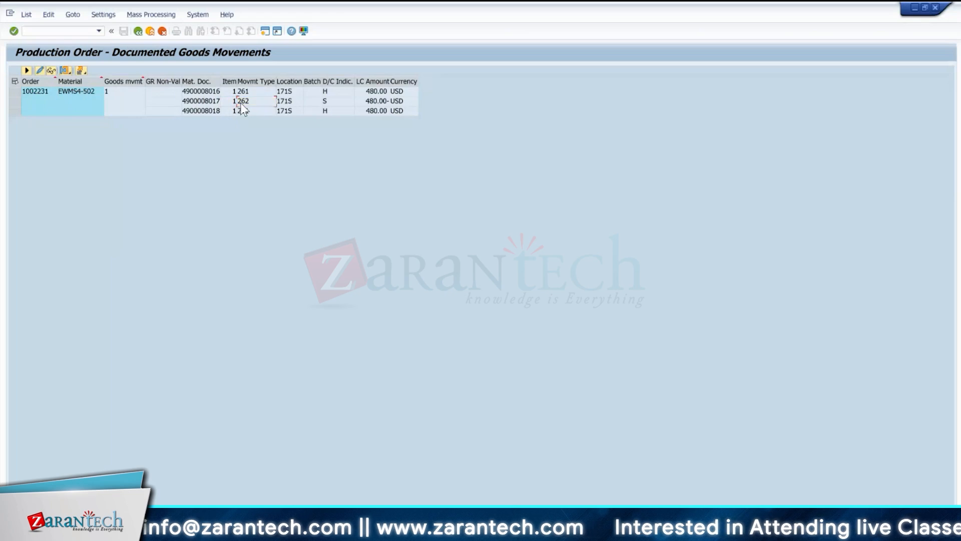
pyautogui.click(138, 31)
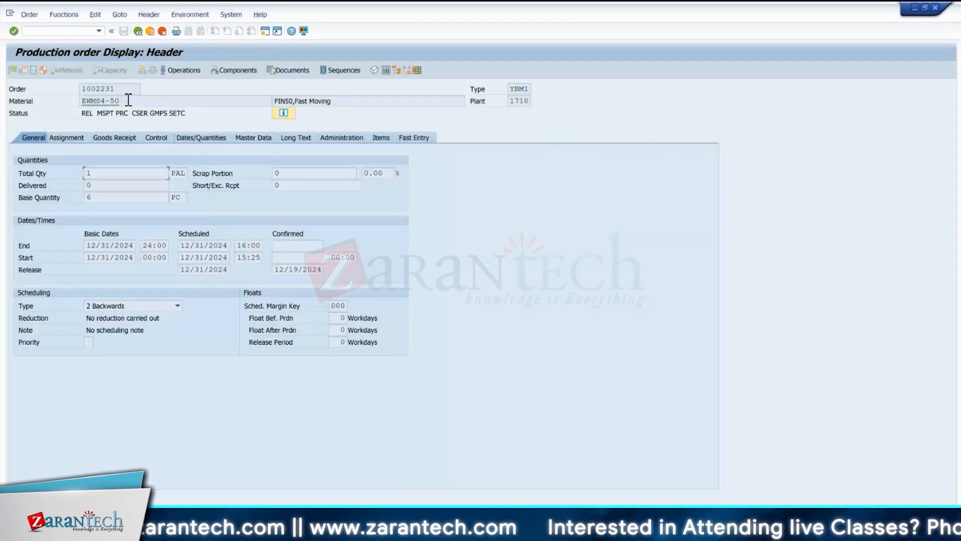
pyautogui.moveTo(126, 100); pyautogui.dragTo(80, 98)
pyautogui.click(82, 102)
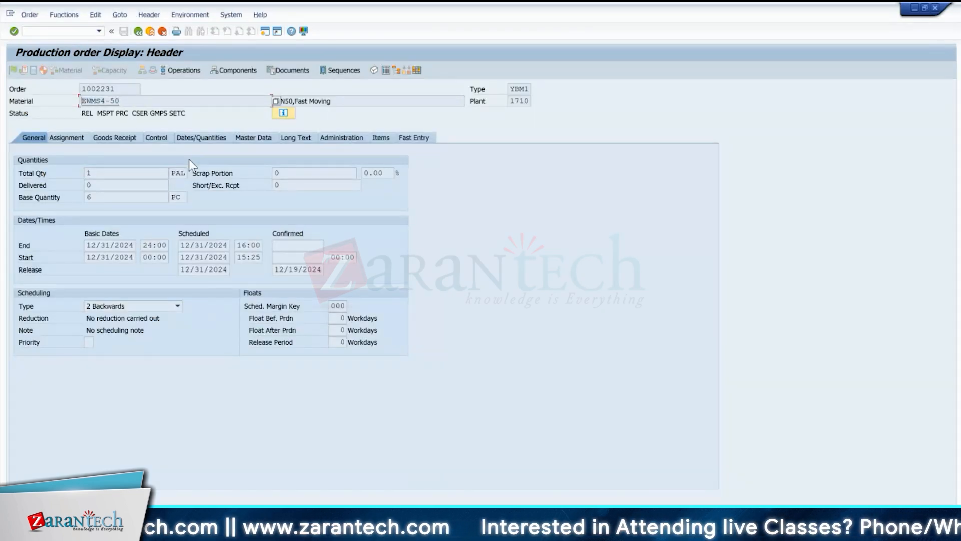
# Switch to the RF menu and open receiving of handling units by manufacturing order.
pyautogui.click(50, 31)
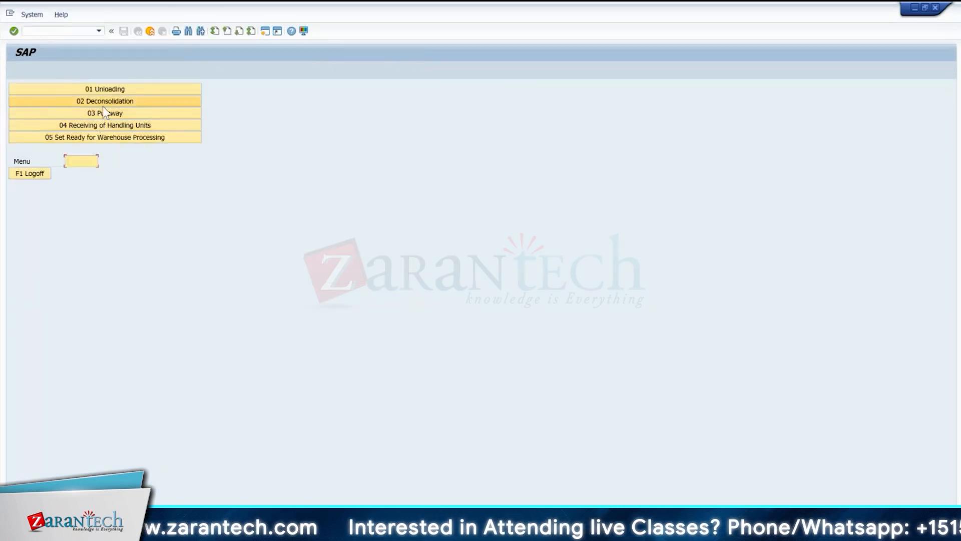
pyautogui.click(100, 125)
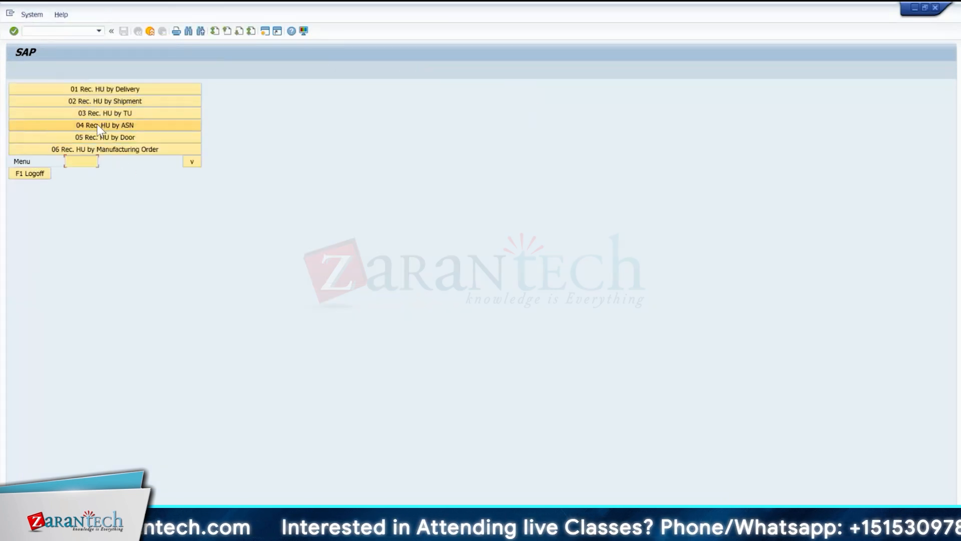
pyautogui.click(102, 149)
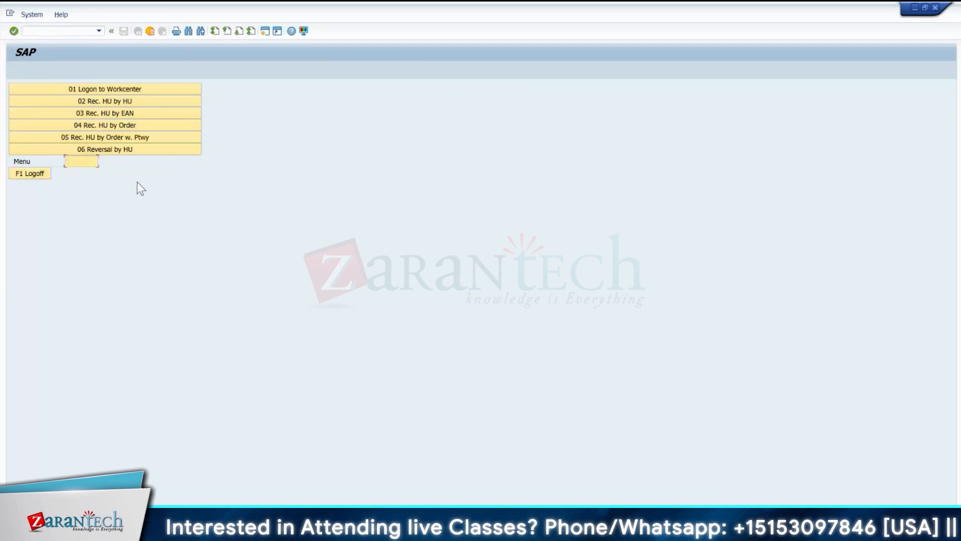
pyautogui.click(116, 89)
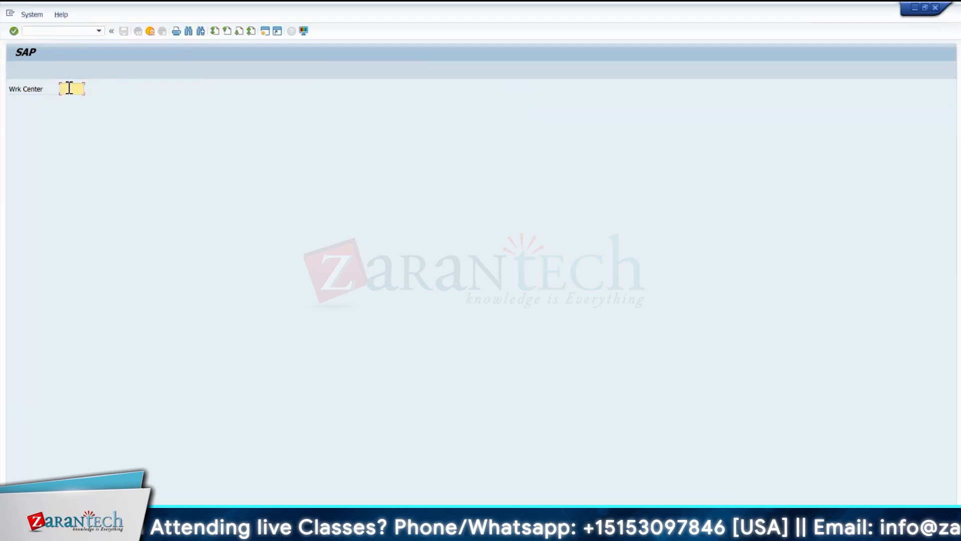
pyautogui.write('PACK')
pyautogui.press('Return')
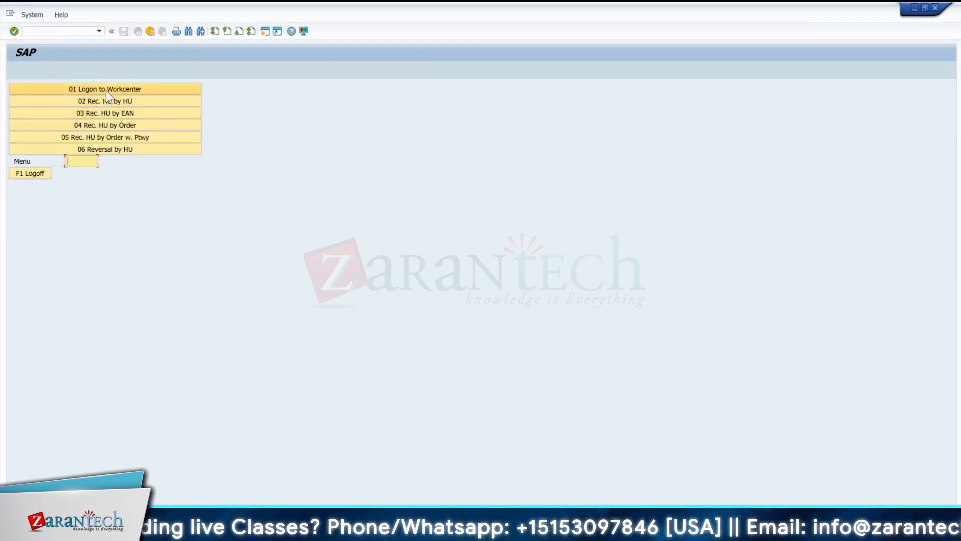
# Log on to work center YPW1 in the RF menu and open the receiving screen that asks for the manufacturing order.
pyautogui.click(106, 90)
pyautogui.write('YP')
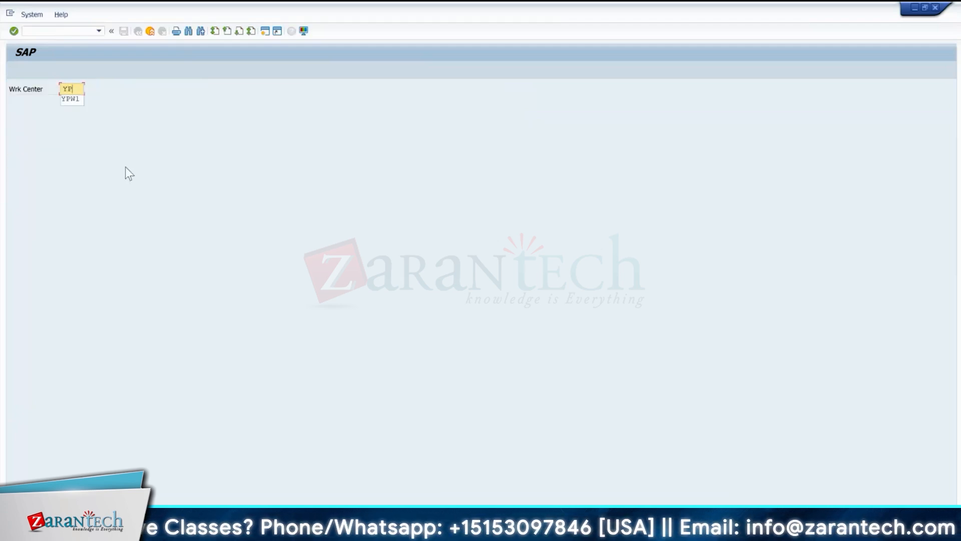
pyautogui.write('W1')
pyautogui.press('Return')
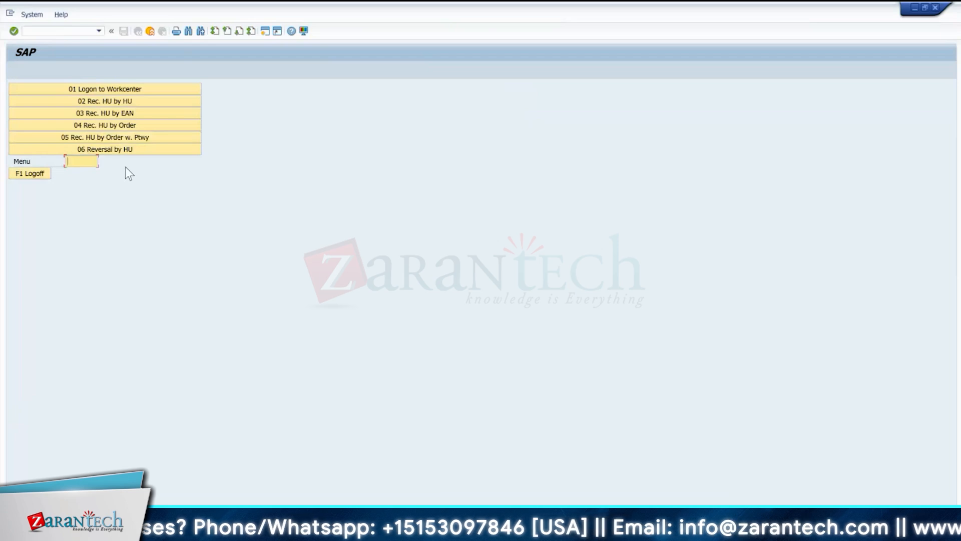
pyautogui.click(130, 90)
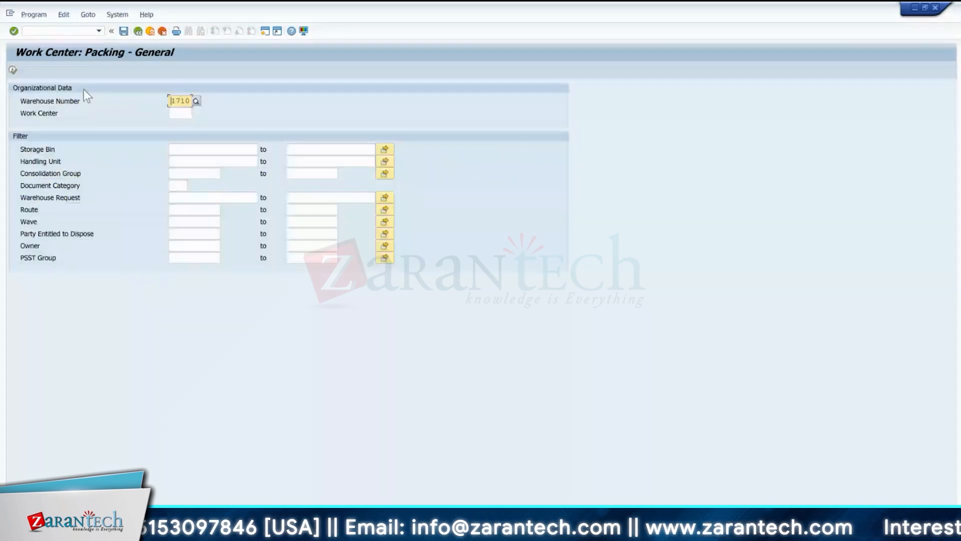
pyautogui.hotkey('alt', 'Tab')
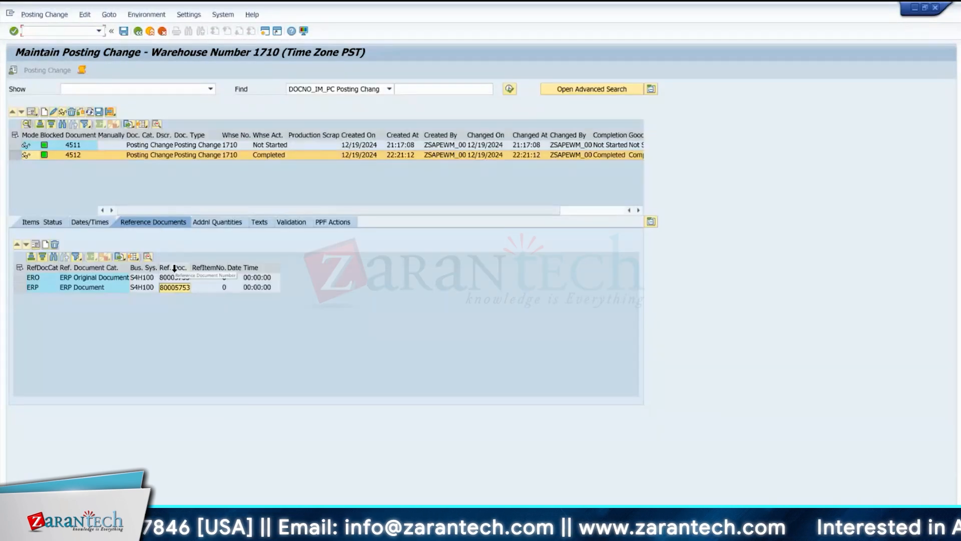
pyautogui.hotkey('alt', 'Tab')
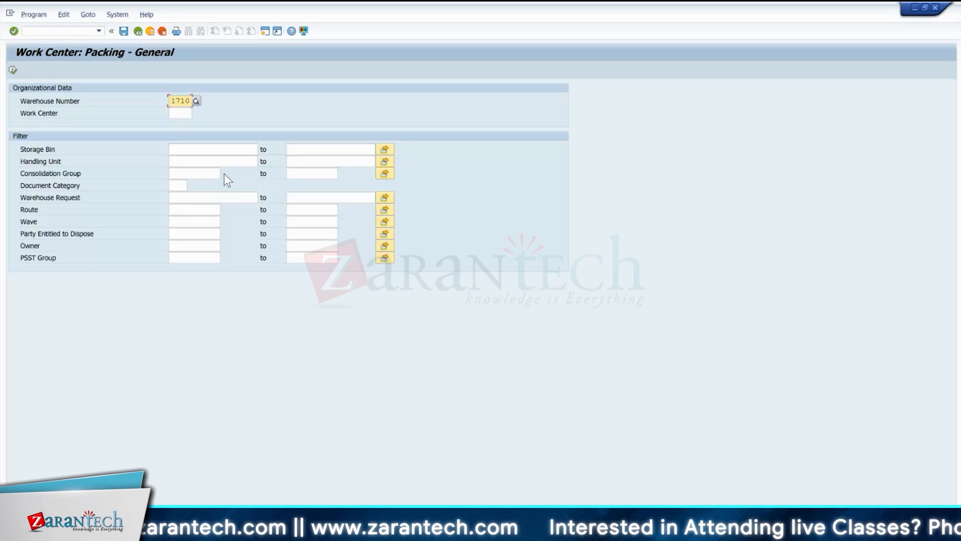
pyautogui.hotkey('alt', 'Tab')
pyautogui.hotkey('alt', 'Tab')
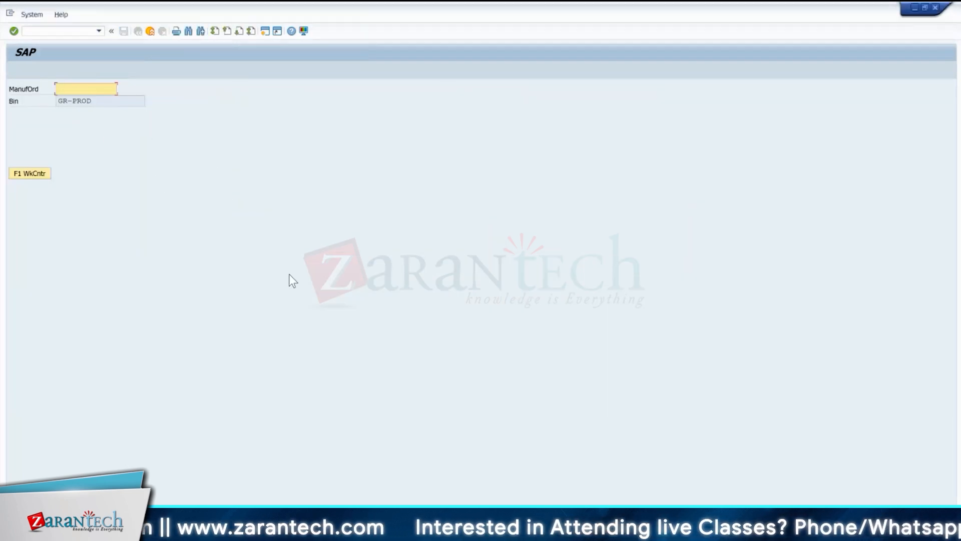
pyautogui.hotkey('alt', 'Tab')
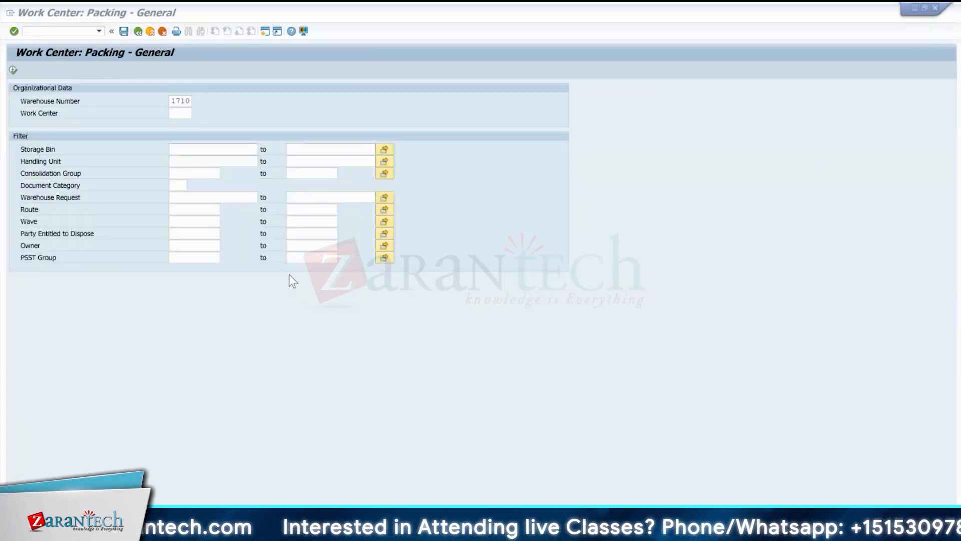
# Start transaction /NCO03, copy the production order's number and enter it as the manufacturing order on the RF receiving screen.
pyautogui.click(55, 32)
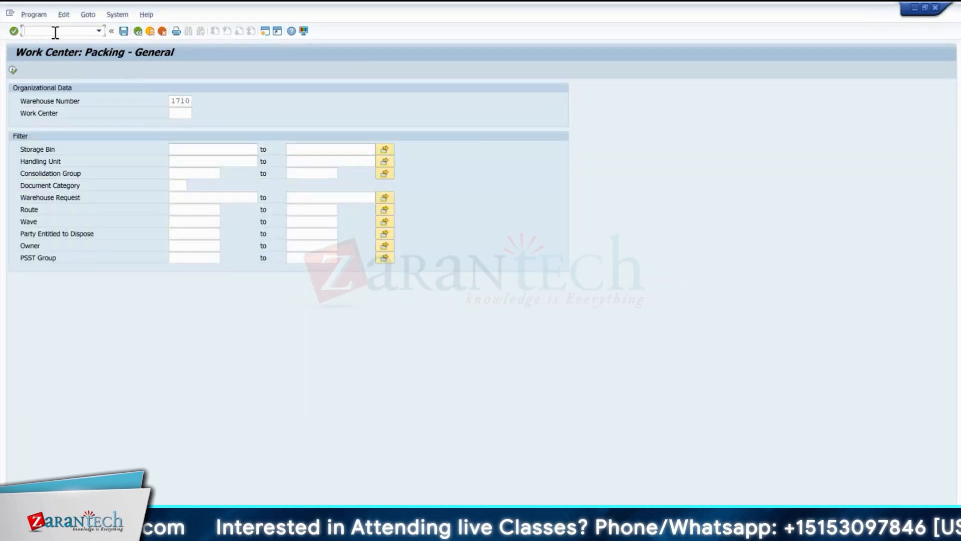
pyautogui.write('/NCO0')
pyautogui.write('3')
pyautogui.press('Return')
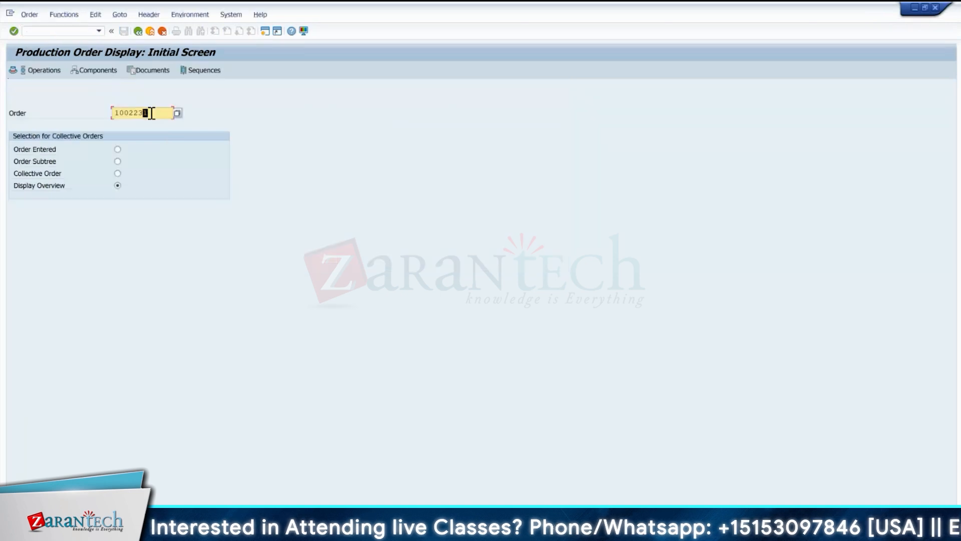
pyautogui.moveTo(152, 114); pyautogui.dragTo(97, 109)
pyautogui.write('1002231')
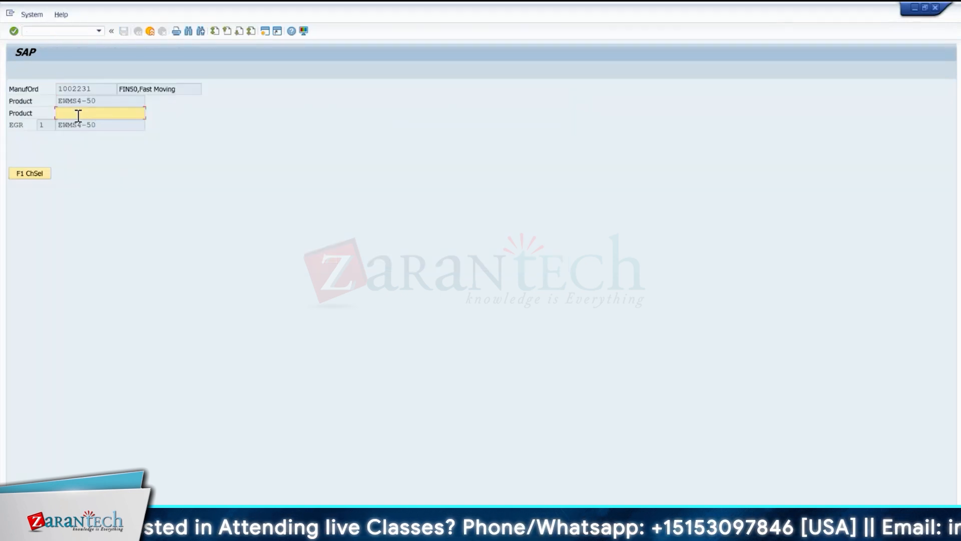
# Verify product EWMS4-50 for the manufacturing order and create its handling unit with packaging material EWMS4-PAL00.
pyautogui.moveTo(99, 102); pyautogui.dragTo(58, 100)
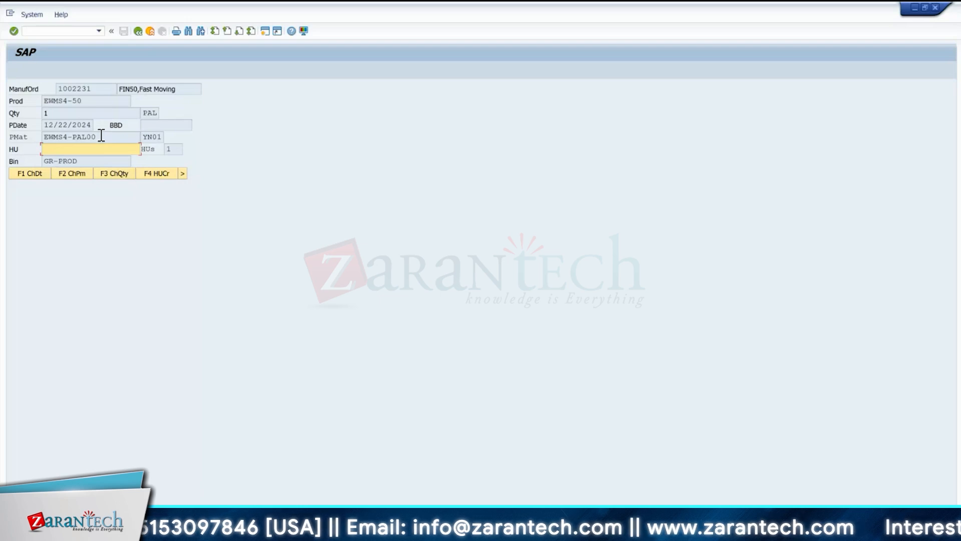
pyautogui.click(157, 175)
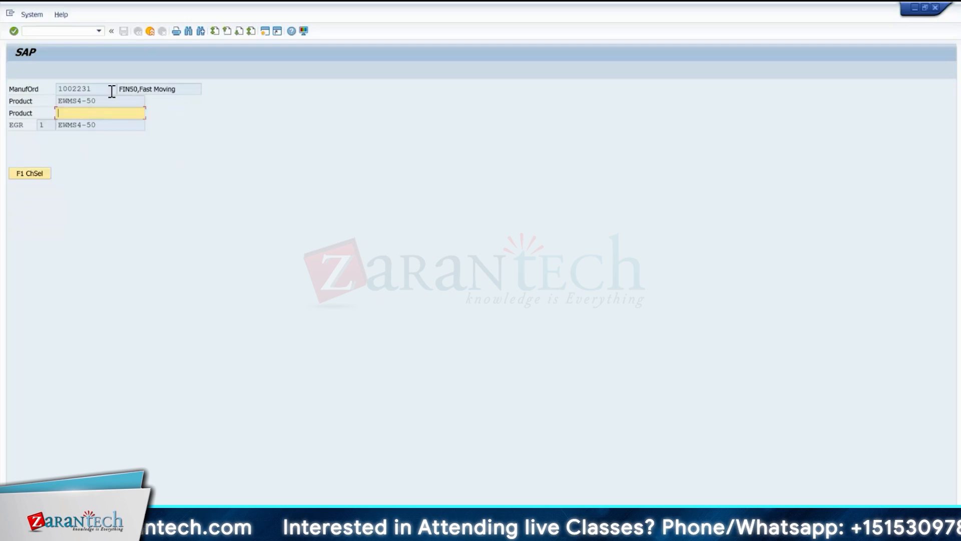
# Copy product EWMS4-50 of the manufacturing order into the verification field and confirm it to reopen the handling unit details.
pyautogui.moveTo(103, 102); pyautogui.dragTo(58, 101)
pyautogui.hotkey('ctrl', 'c')
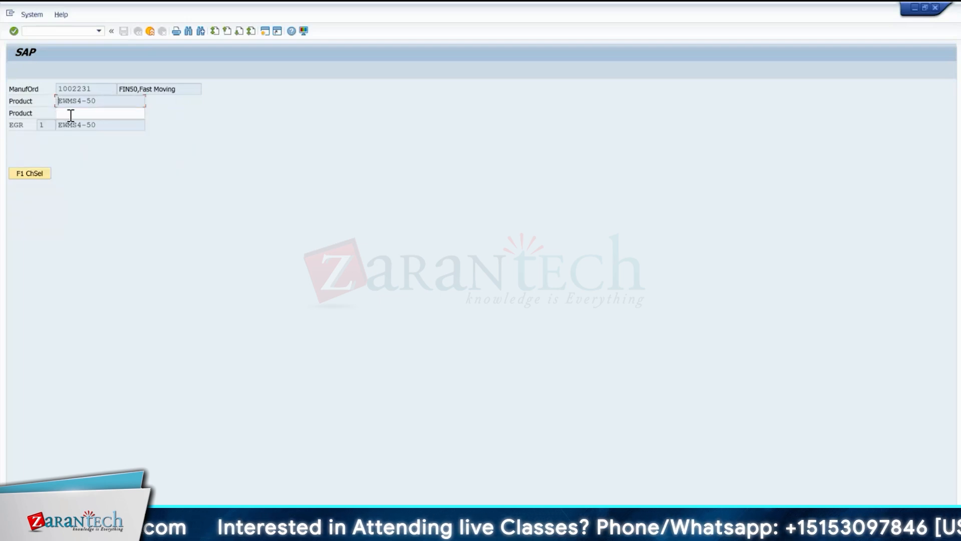
pyautogui.click(71, 114)
pyautogui.hotkey('ctrl', 'v')
pyautogui.press('Return')
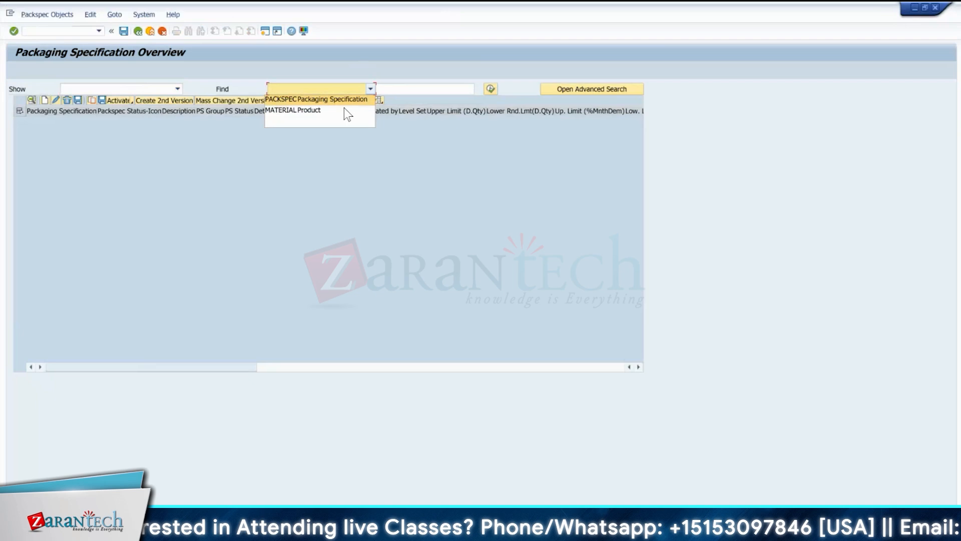
# Search the packaging specification overview by product for EWMS4-50.
pyautogui.click(322, 109)
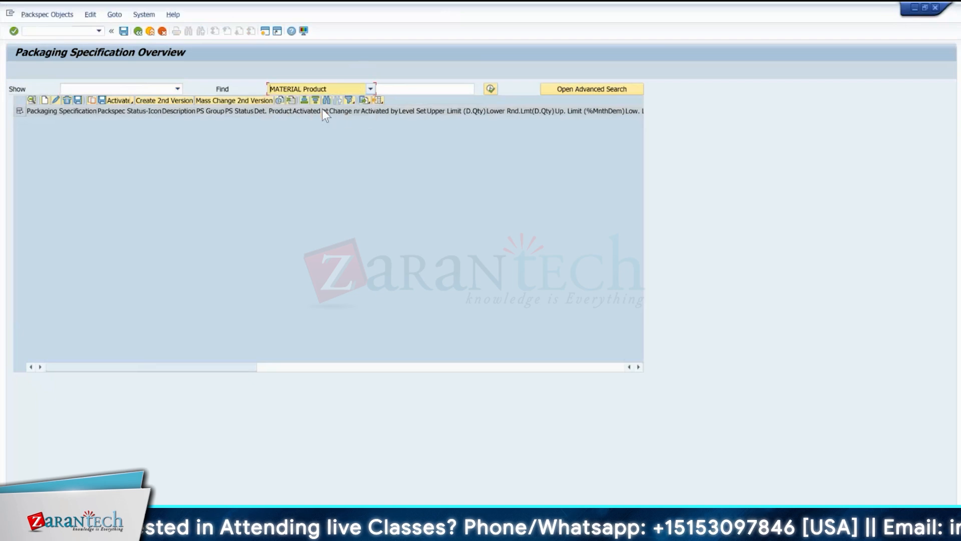
pyautogui.click(390, 89)
pyautogui.hotkey('ctrl', 'v')
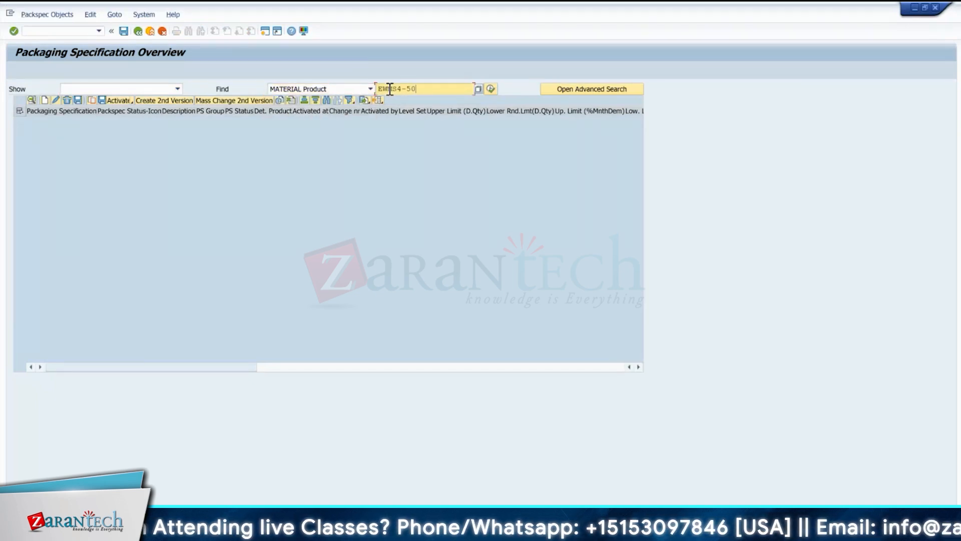
pyautogui.click(490, 89)
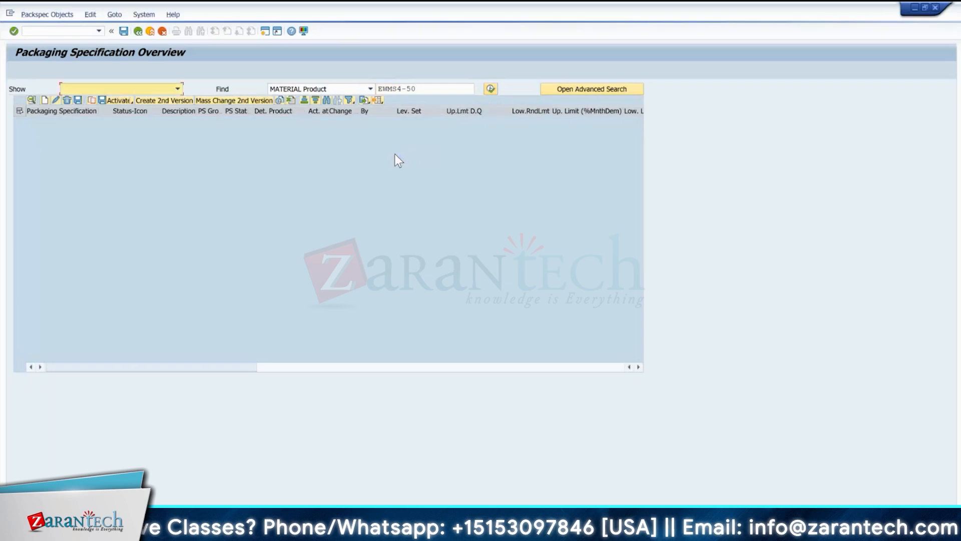
# Clear the product search value and create a new packaging specification with group VAS.
pyautogui.click(418, 89)
pyautogui.press('BackSpace')
pyautogui.press('BackSpace')
pyautogui.press('BackSpace')
pyautogui.press('BackSpace')
pyautogui.press('BackSpace')
pyautogui.press('BackSpace')
pyautogui.press('BackSpace')
pyautogui.press('BackSpace')
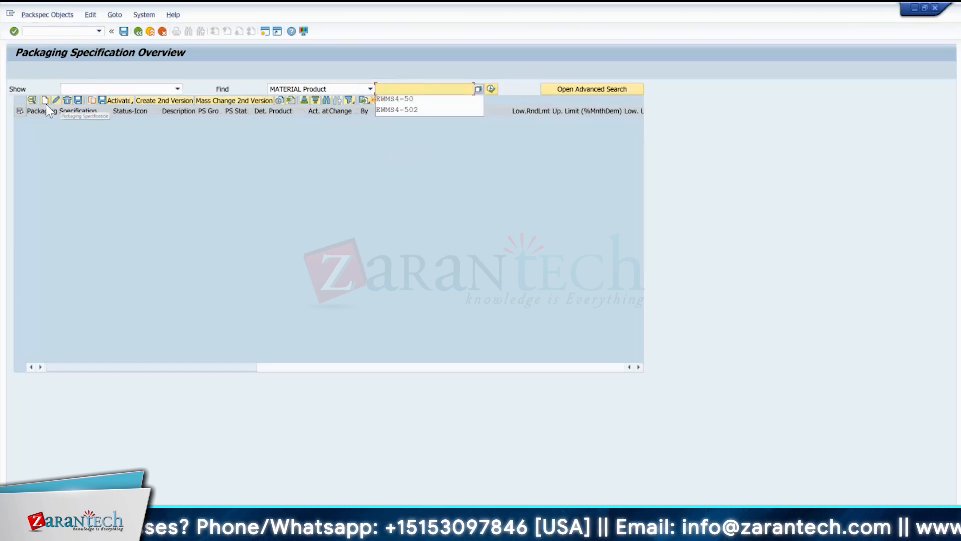
pyautogui.click(46, 102)
pyautogui.click(436, 13)
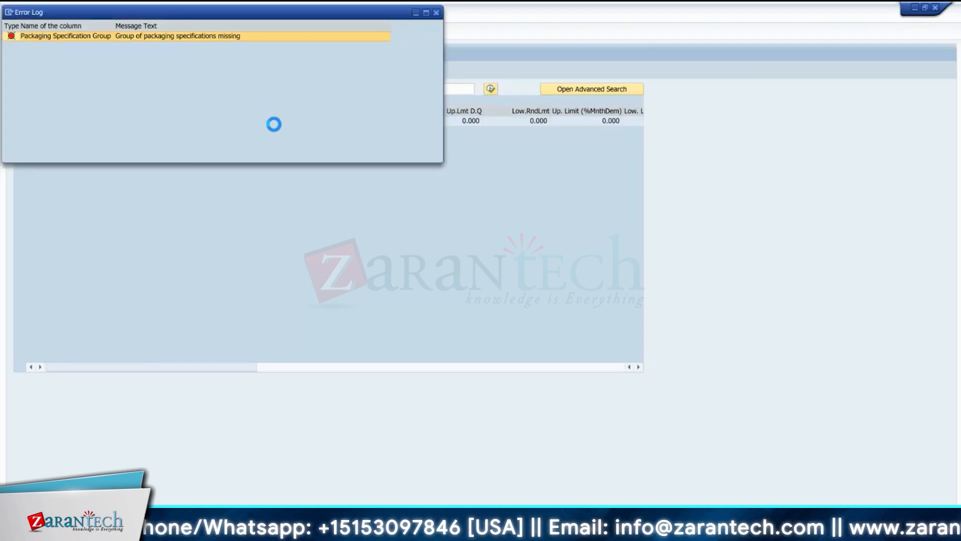
pyautogui.click(223, 120)
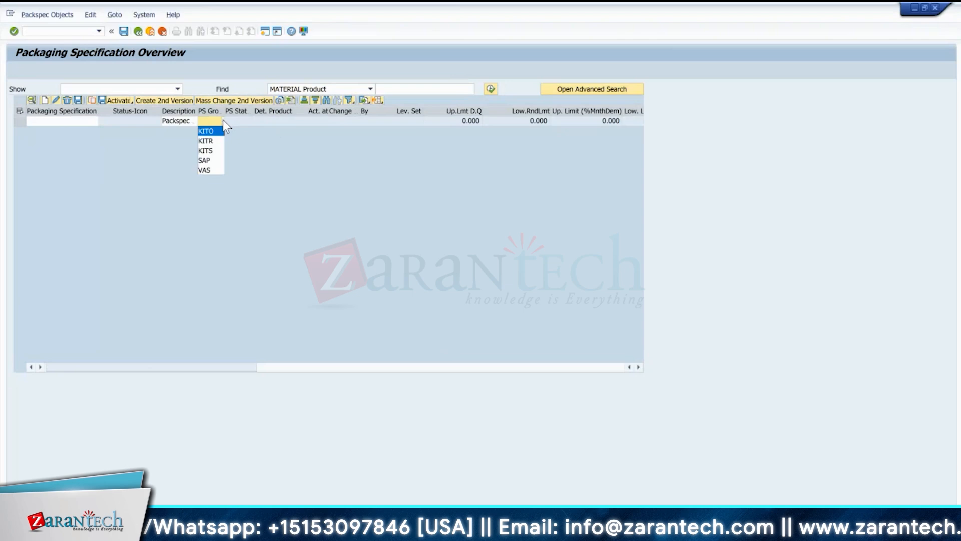
pyautogui.click(209, 169)
# Open table /SCWM/T300_MD in transaction SE16 for warehouse 1710 and select the entry's supply chain unit.
pyautogui.click(50, 32)
pyautogui.write('/ose16')
pyautogui.press('Return')
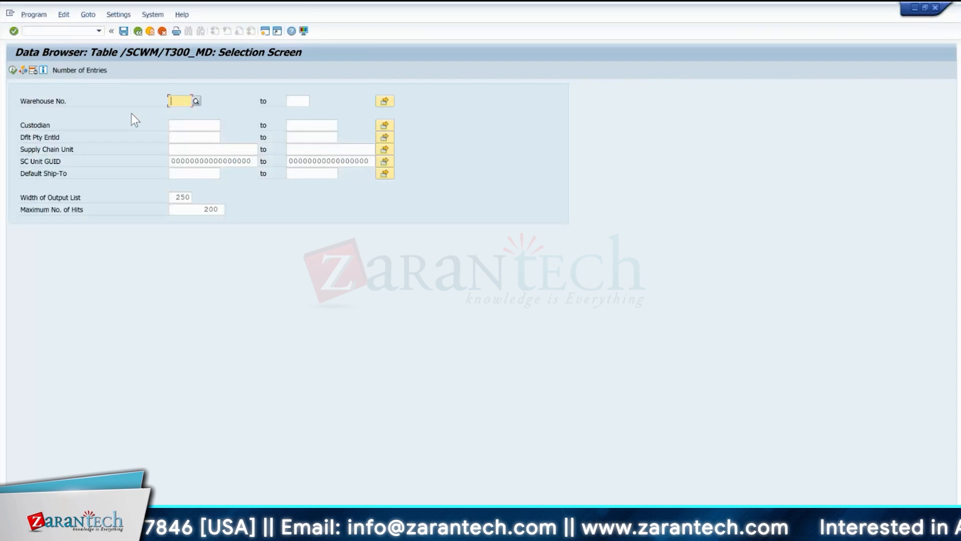
pyautogui.write('1710')
pyautogui.press('F8')
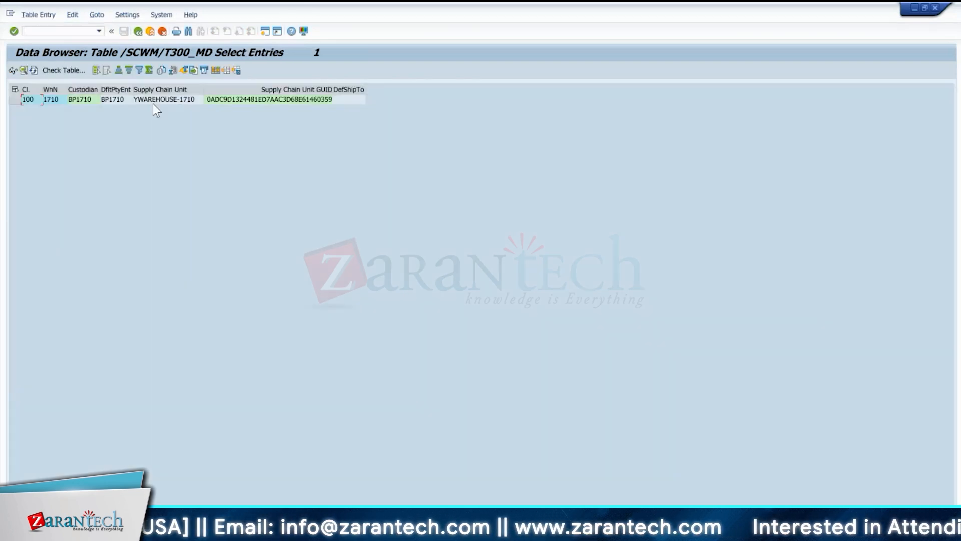
pyautogui.click(152, 103)
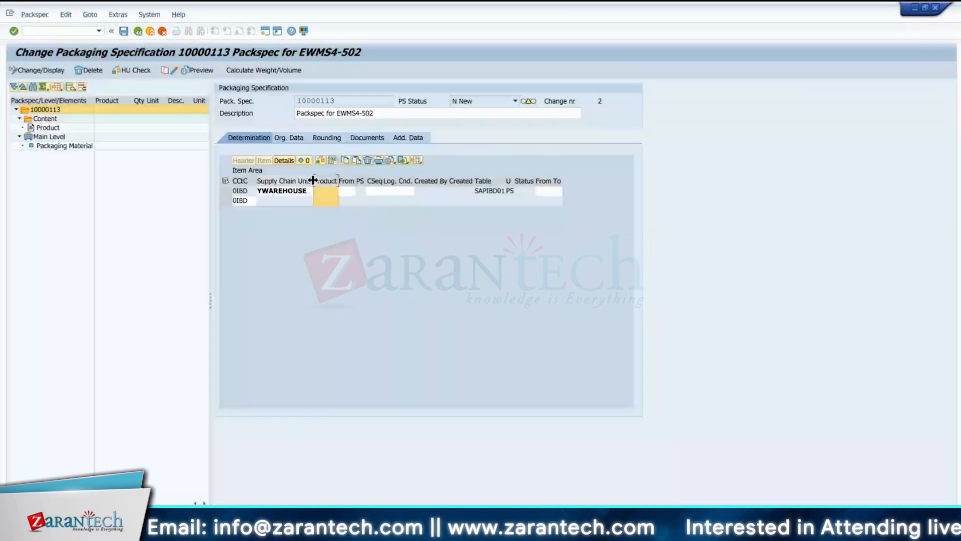
# Add determination records for product EWMS4-502 and supply chain unit YWAREHOUSE-1710, including condition type 0PSD with supply area PSA-Y001.
pyautogui.click(376, 114)
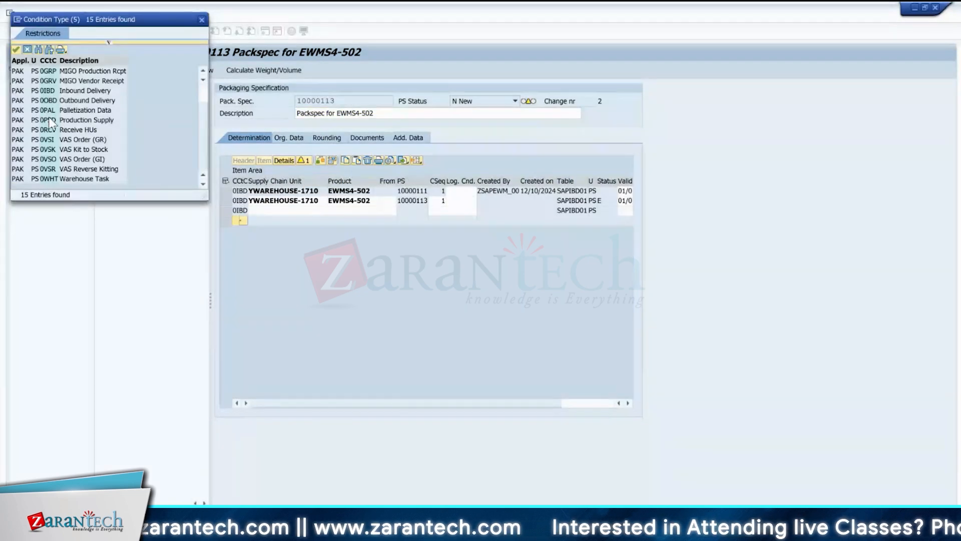
pyautogui.doubleClick(50, 121)
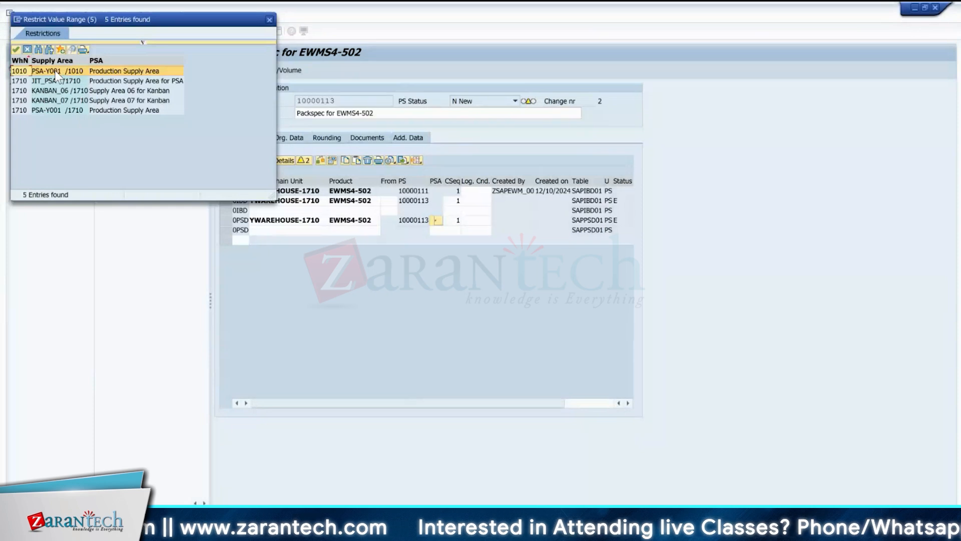
pyautogui.doubleClick(55, 71)
# Copy packaging material EWMS4-PAL00 from the RF screen, assign it to the packaging specification's main level and enable HU creation.
pyautogui.hotkey('alt', 'Tab')
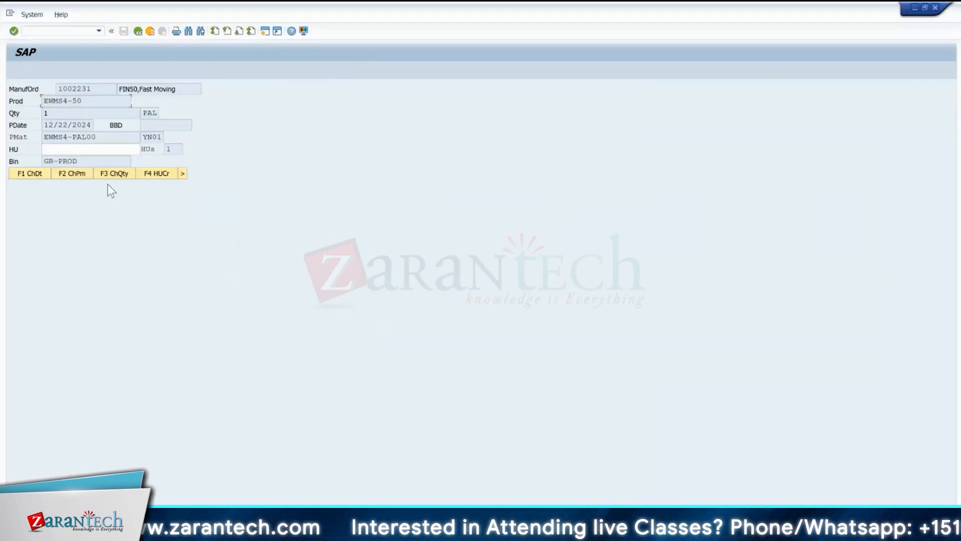
pyautogui.click(100, 138)
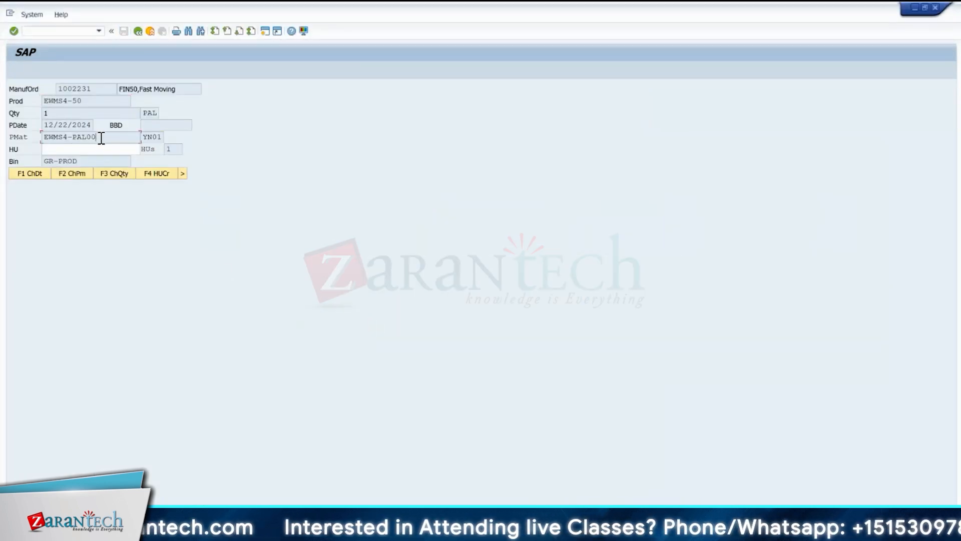
pyautogui.moveTo(102, 138); pyautogui.dragTo(60, 138)
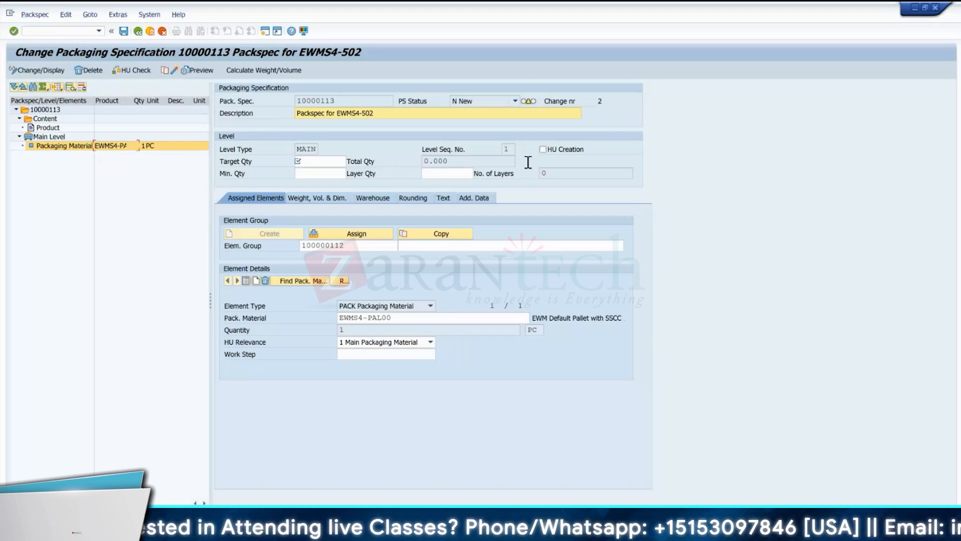
pyautogui.click(542, 149)
# Display the specification's product content, start transaction /O/SCWM/MAT1 and check the units of measure of product EWMS4-502 in warehouse 1710.
pyautogui.click(48, 127)
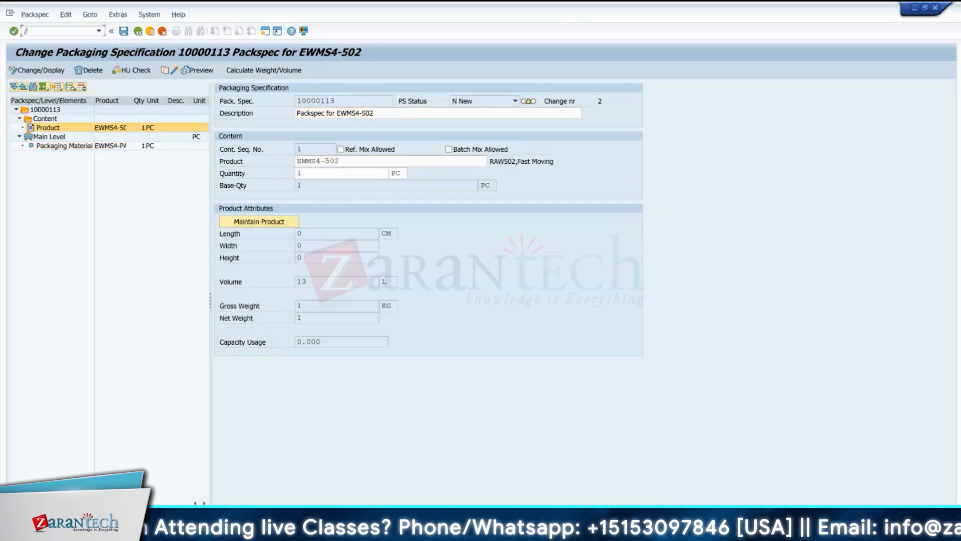
pyautogui.click(73, 31)
pyautogui.write('/O/SC')
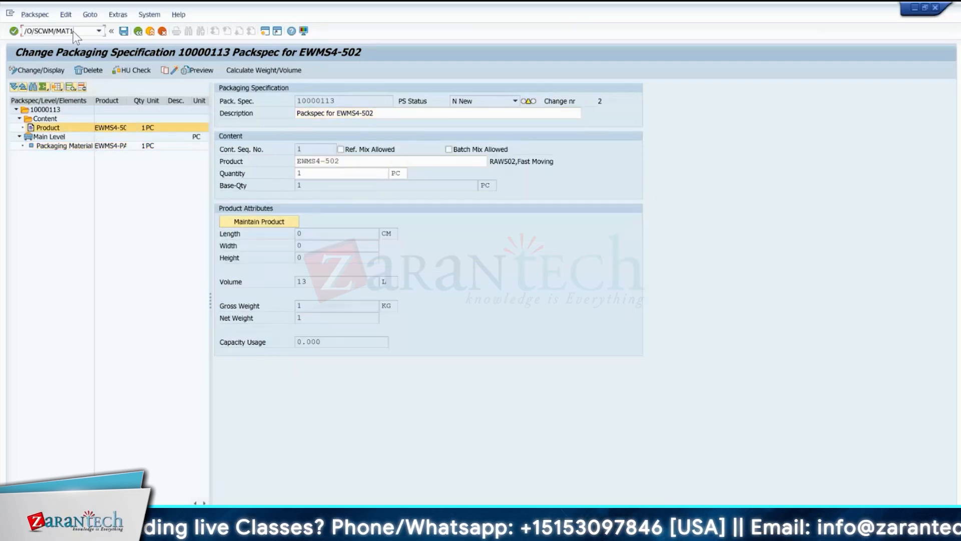
pyautogui.write('WM/MAT1')
pyautogui.press('Return')
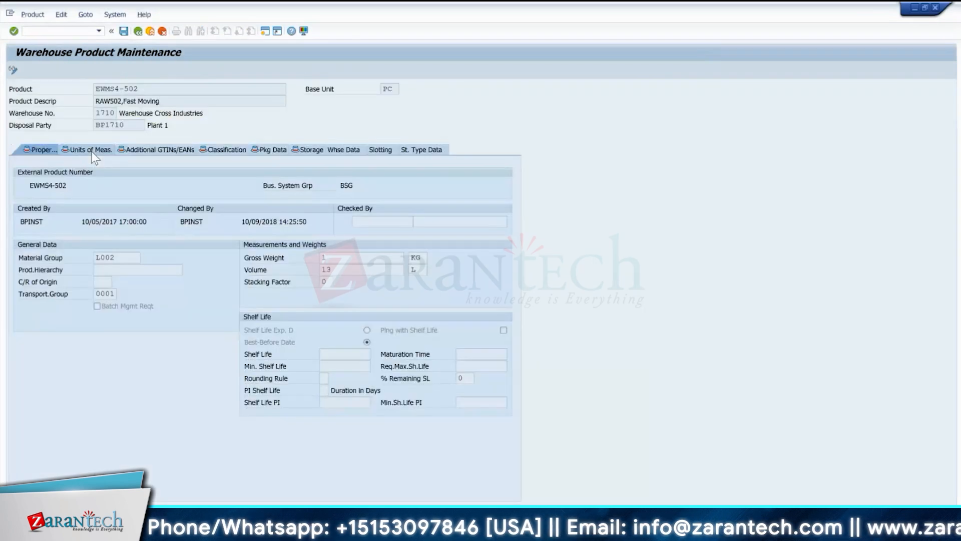
pyautogui.click(93, 152)
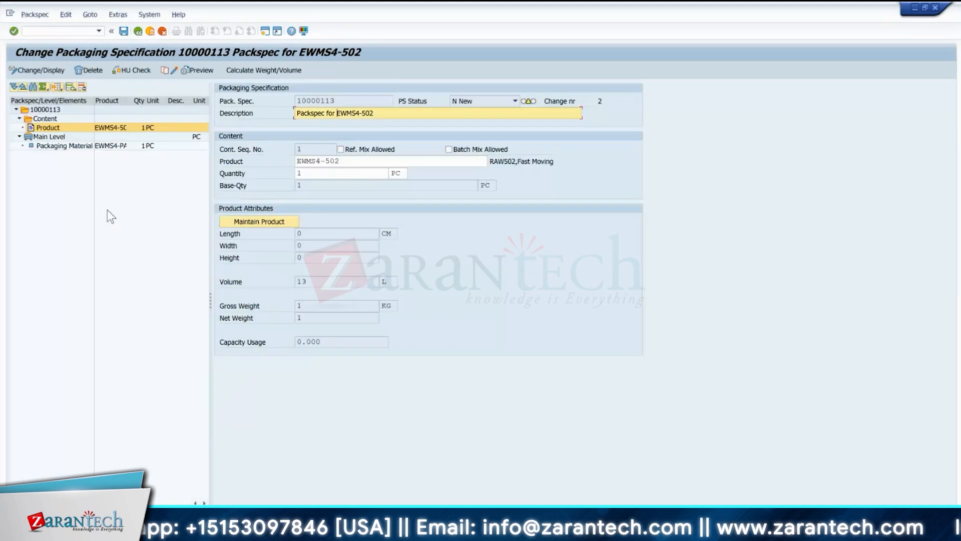
# Display the production order again and check the units of measure of its product EWMS4-50 in warehouse product maintenance.
pyautogui.click(86, 146)
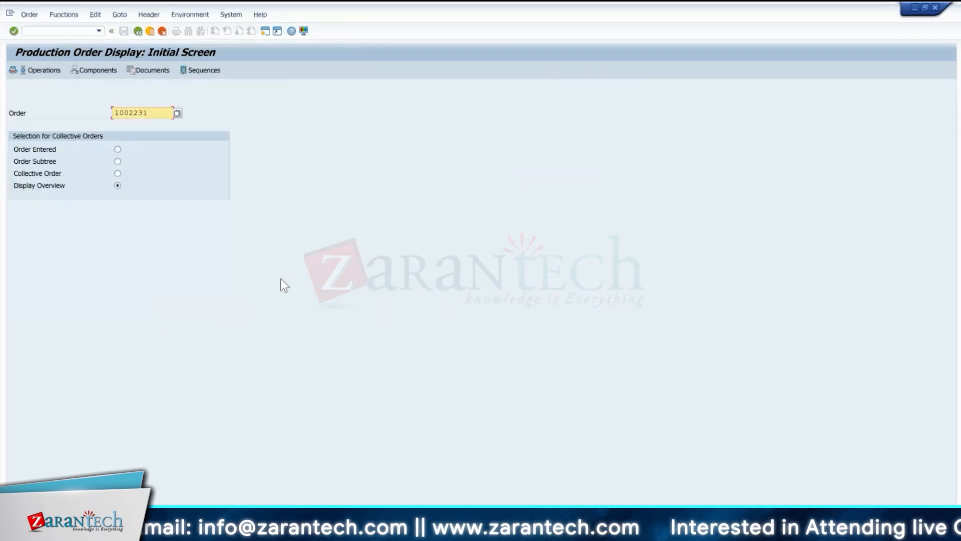
pyautogui.press('Return')
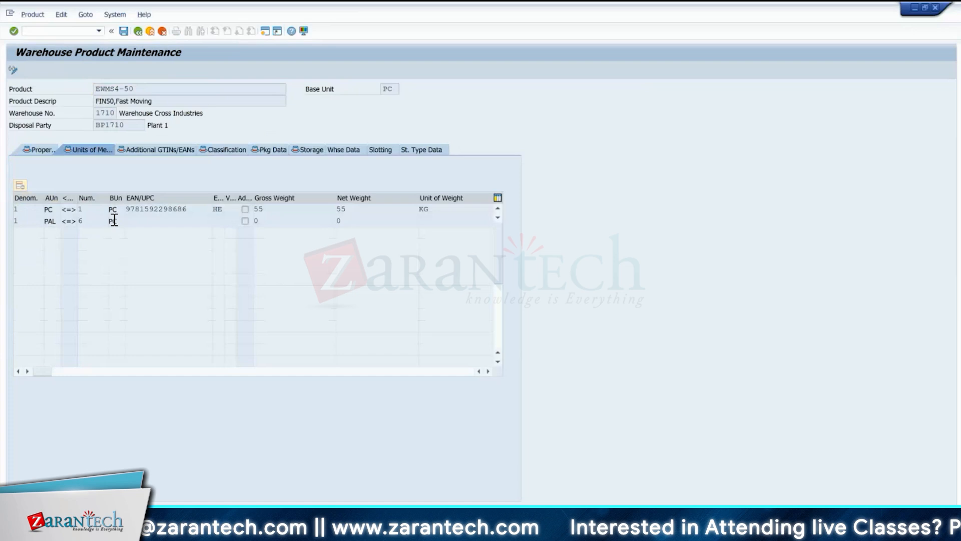
pyautogui.hotkey('alt', 'Tab')
pyautogui.hotkey('alt', 'Tab')
pyautogui.hotkey('alt', 'Tab')
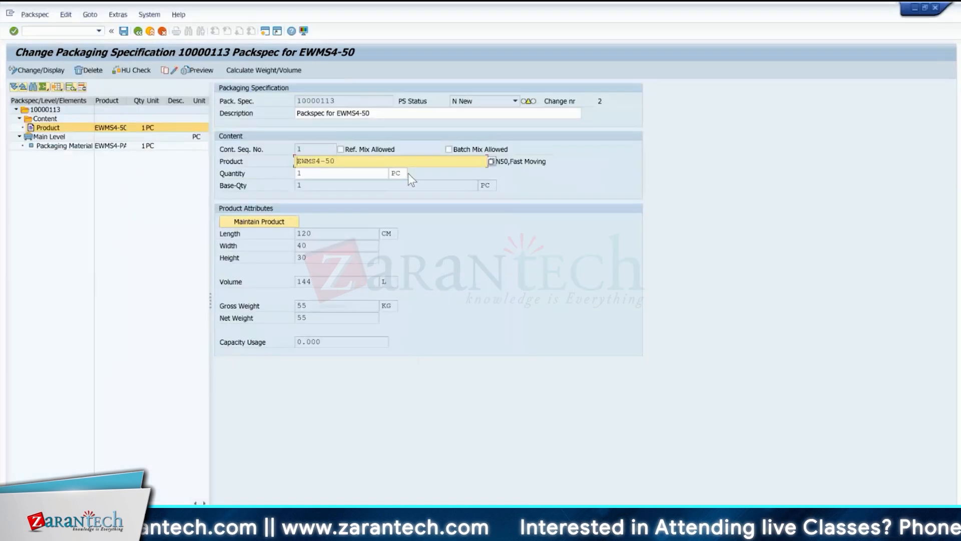
# Set the quantity unit of product EWMS4-50 in the packaging specification's content to PAL.
pyautogui.click(404, 173)
pyautogui.press('BackSpace')
pyautogui.press('BackSpace')
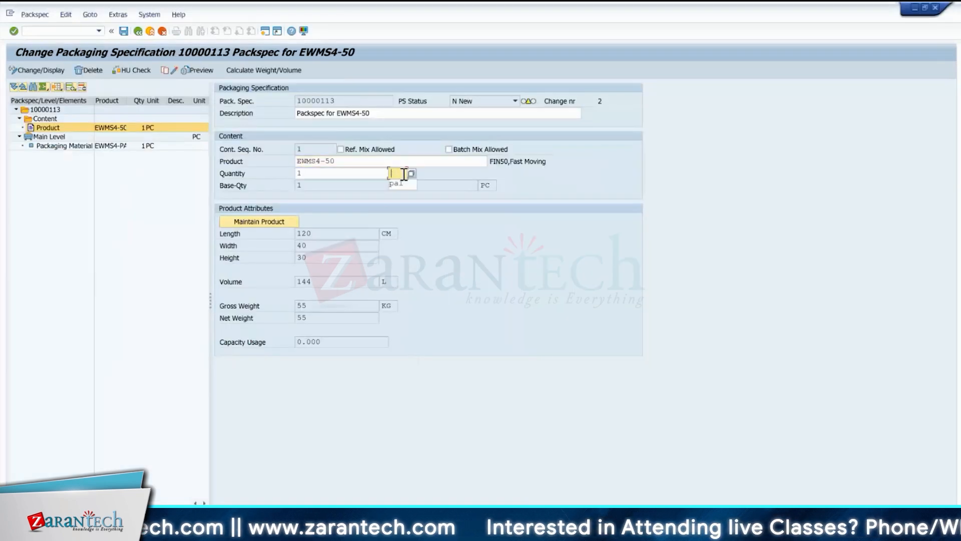
pyautogui.press('Return')
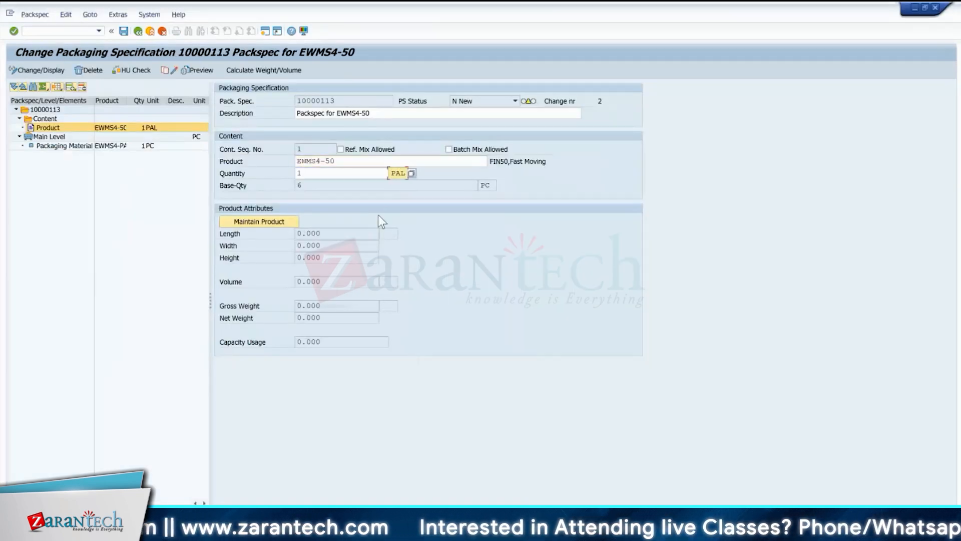
# Compare with the EWMS4-502 packaging specification and set the main level's warehouse data to P Pallet Quantity and HU type YN01 EWM Pallet.
pyautogui.hotkey('alt', 'Tab')
pyautogui.hotkey('alt', 'Tab')
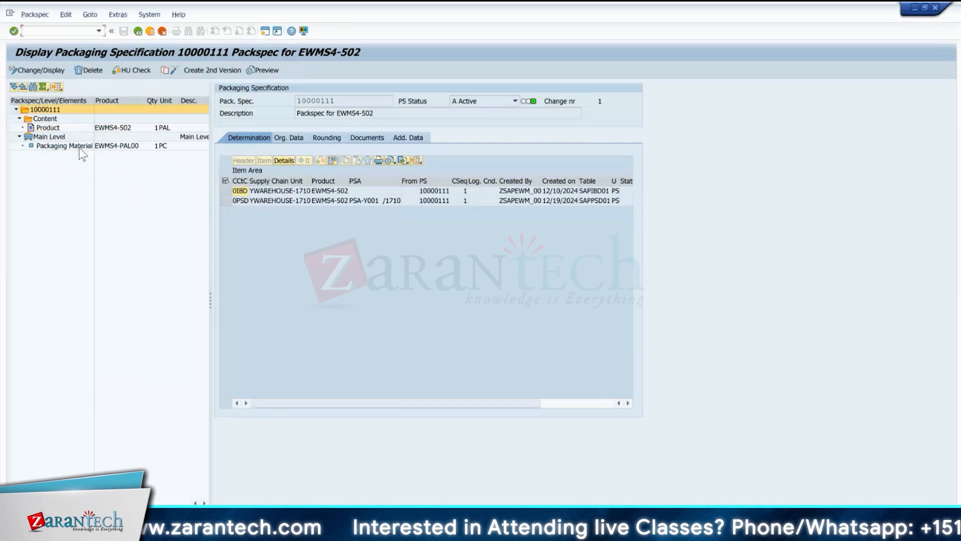
pyautogui.doubleClick(79, 148)
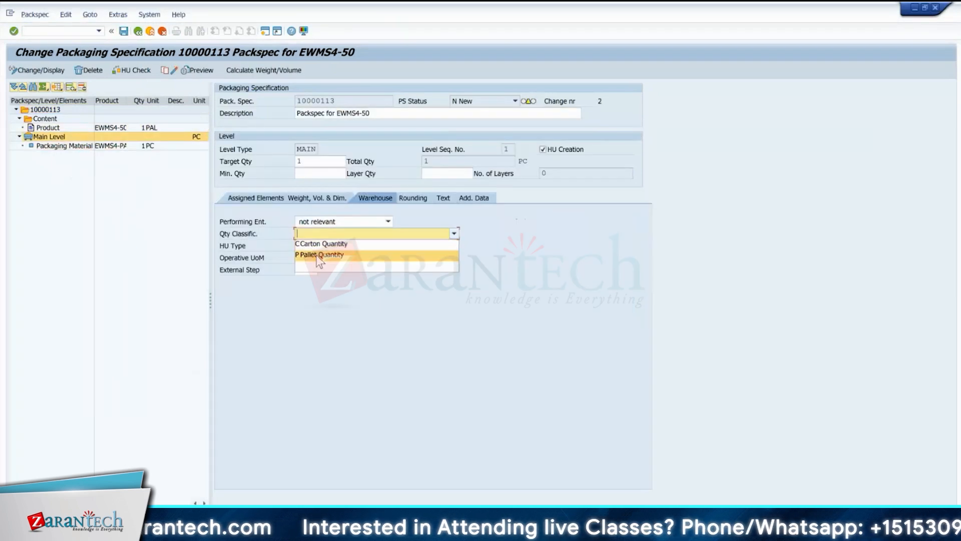
pyautogui.click(319, 255)
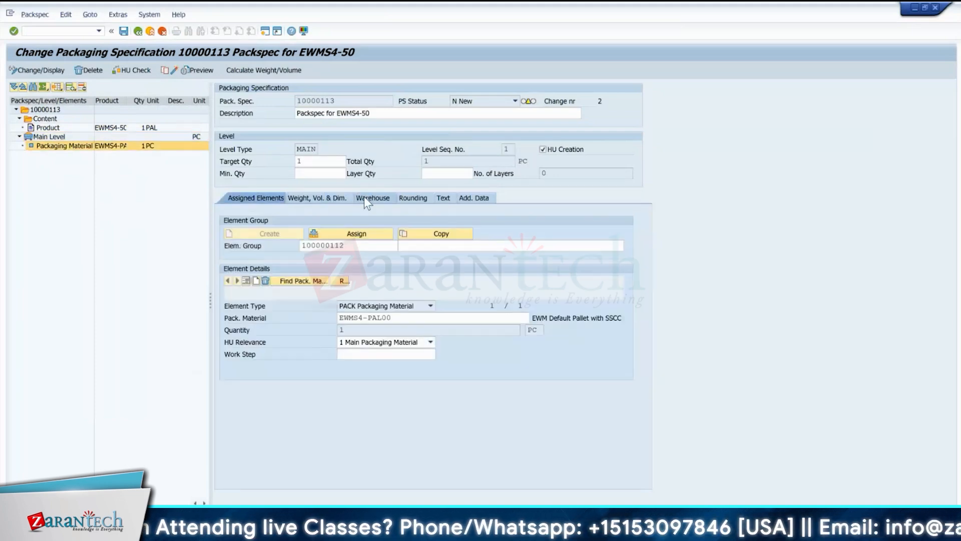
pyautogui.click(371, 198)
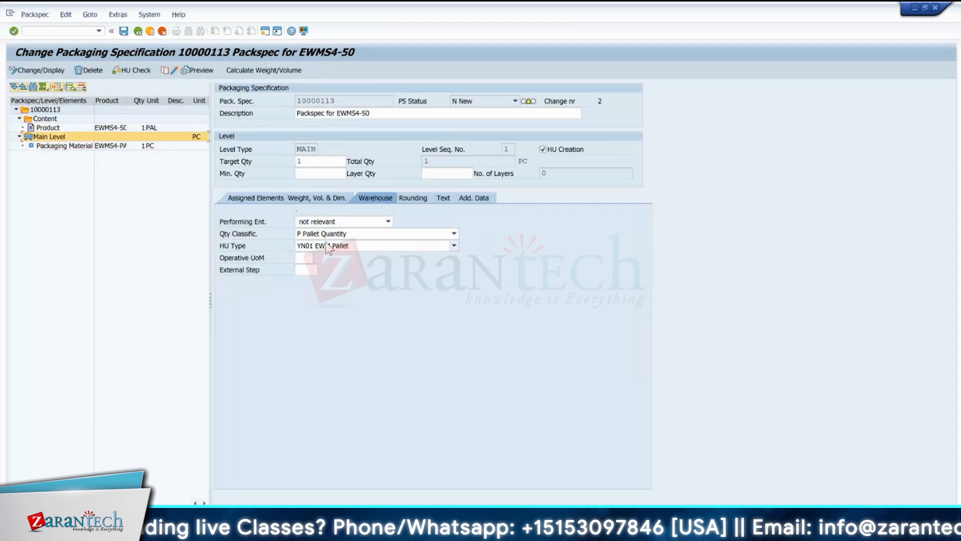
pyautogui.click(412, 199)
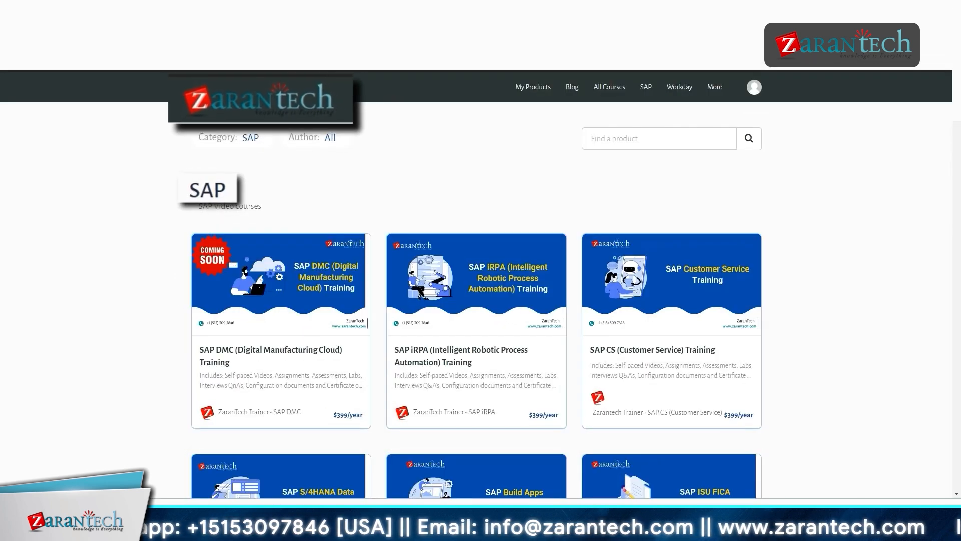
pyautogui.scroll(-1, 476, 284)
pyautogui.scroll(-5, 476, 284)
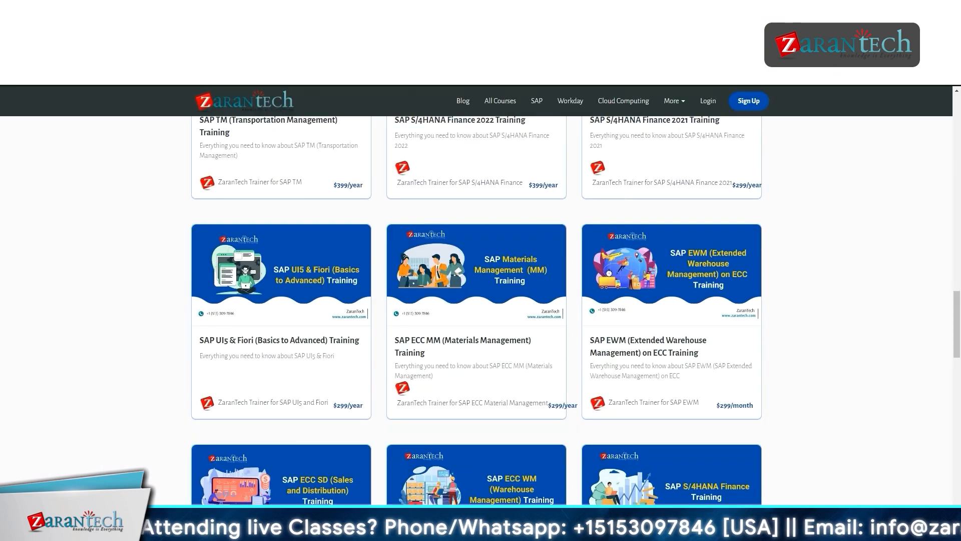
pyautogui.scroll(-5, 476, 300)
pyautogui.scroll(-5, 476, 300)
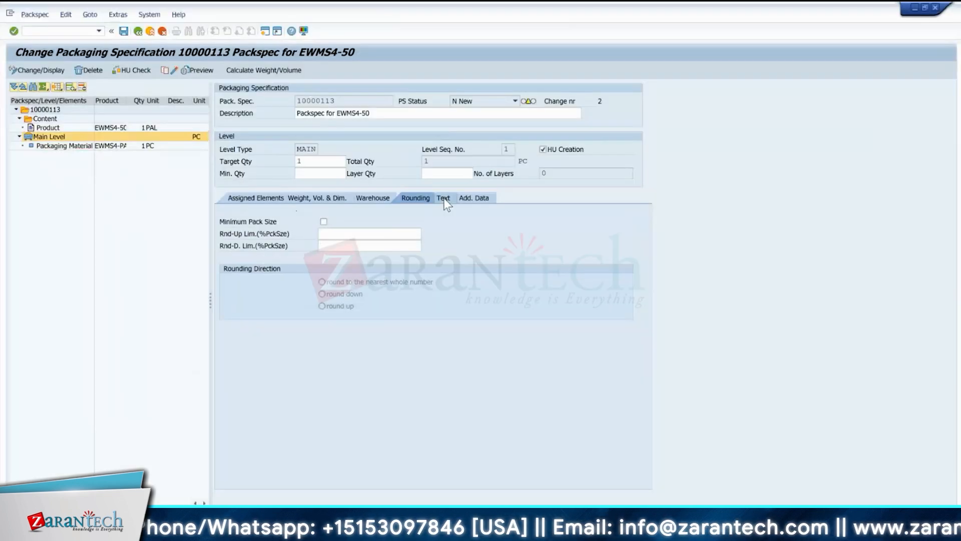
# Check the main level's text and the specification's product content, and try to activate the packaging specification.
pyautogui.click(443, 199)
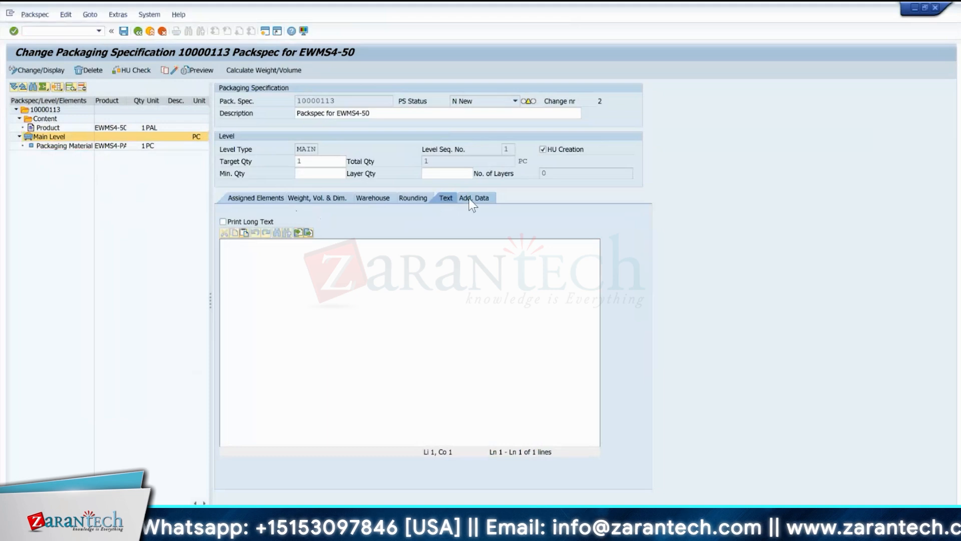
pyautogui.click(257, 198)
pyautogui.click(165, 128)
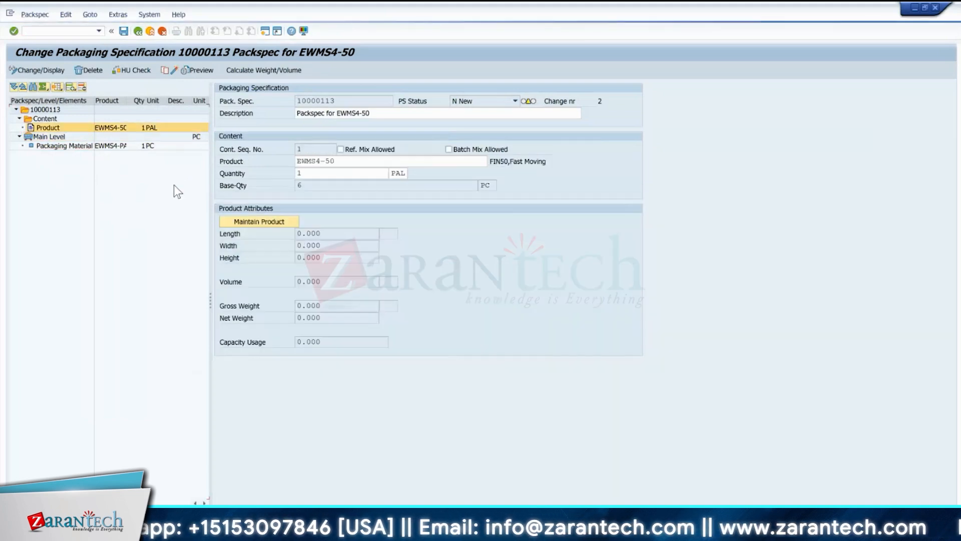
pyautogui.click(174, 70)
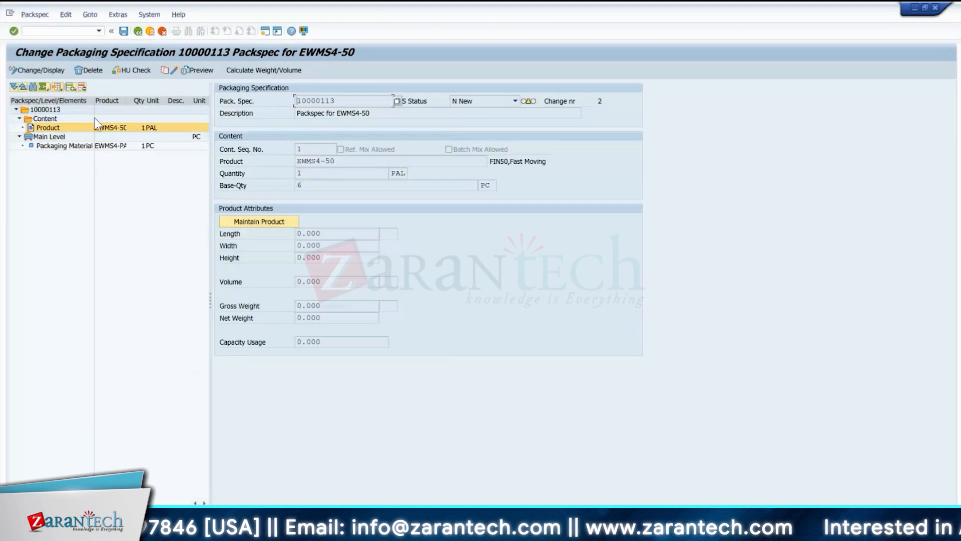
# Fill the 0IBD determination record of the EWMS4-50 packaging specification with supply chain unit YWAREHOUSE-1710 and product EWMS4-50.
pyautogui.hotkey('alt', 'Tab')
pyautogui.hotkey('alt', 'Tab')
pyautogui.hotkey('alt', 'Tab')
pyautogui.hotkey('alt', 'Tab')
pyautogui.hotkey('alt', 'Tab')
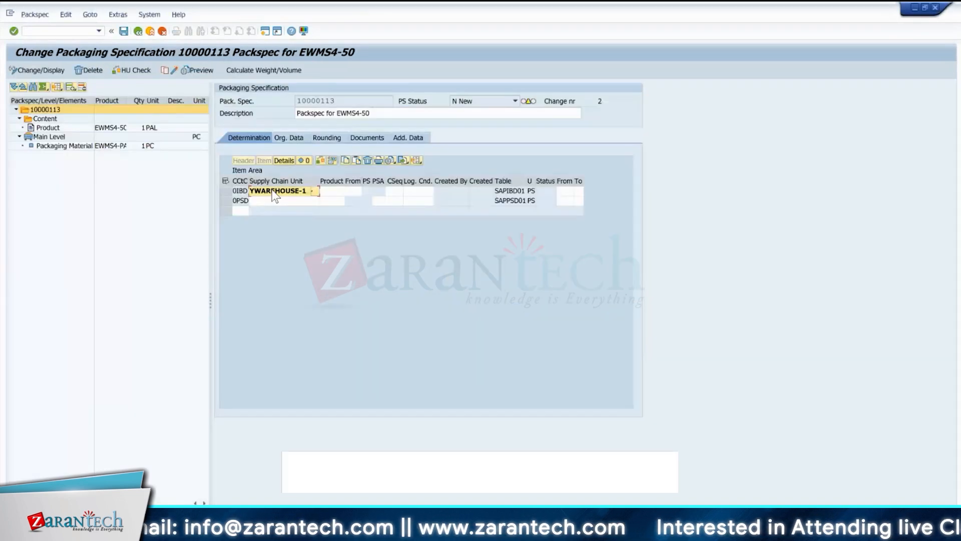
pyautogui.press('Tab')
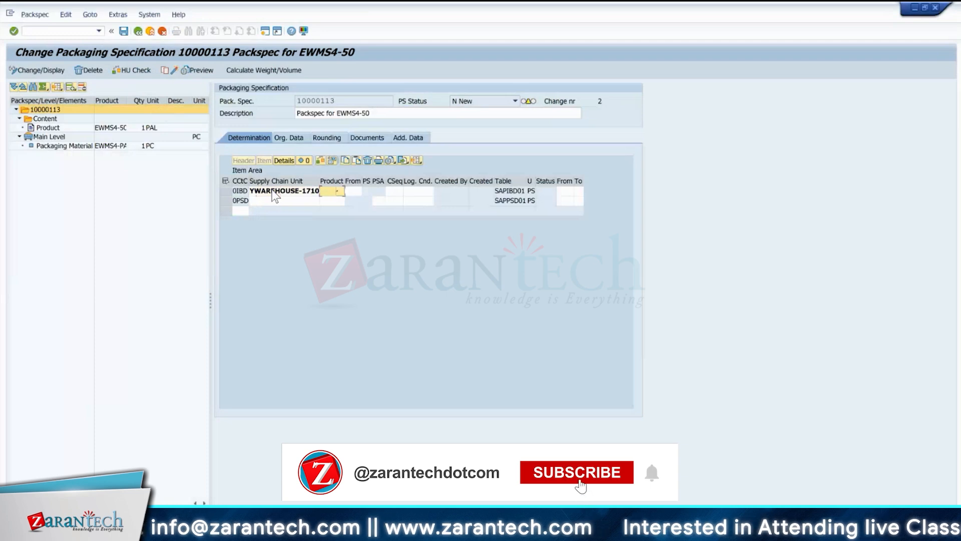
pyautogui.click(351, 114)
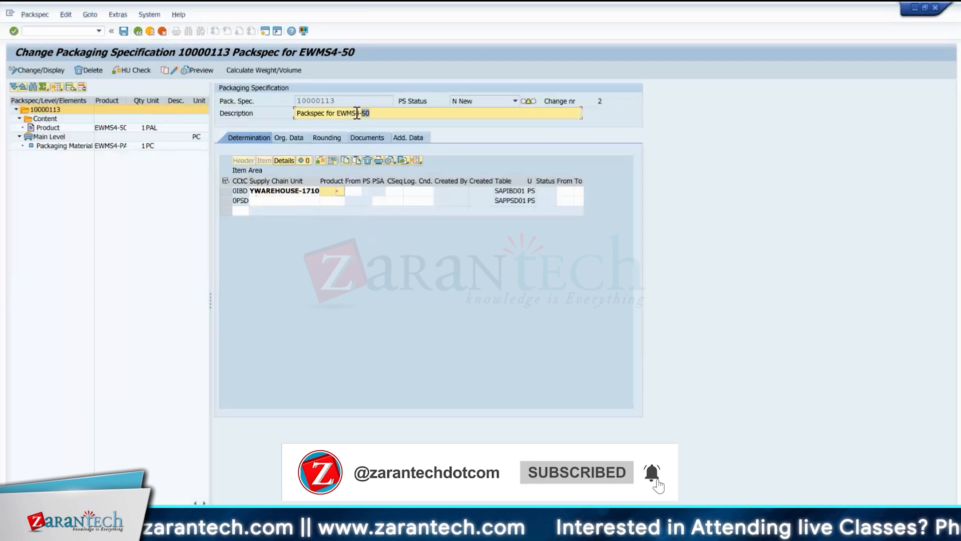
pyautogui.press('Return')
pyautogui.click(369, 159)
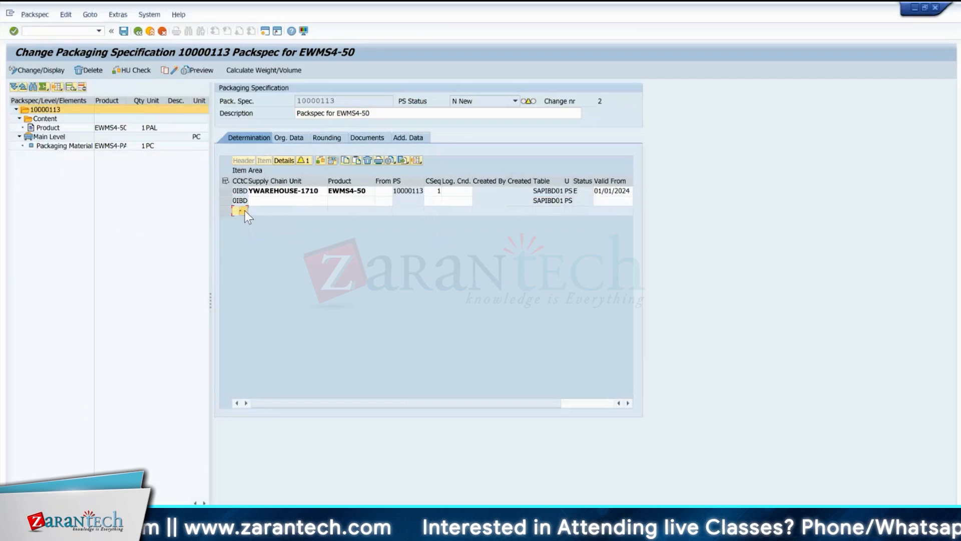
# Add a 0PSD determination record with YWAREHOUSE-1710, product EWMS4-50 and supply area PSA-Y001 /1710, and activate the packaging specification.
pyautogui.click(243, 210)
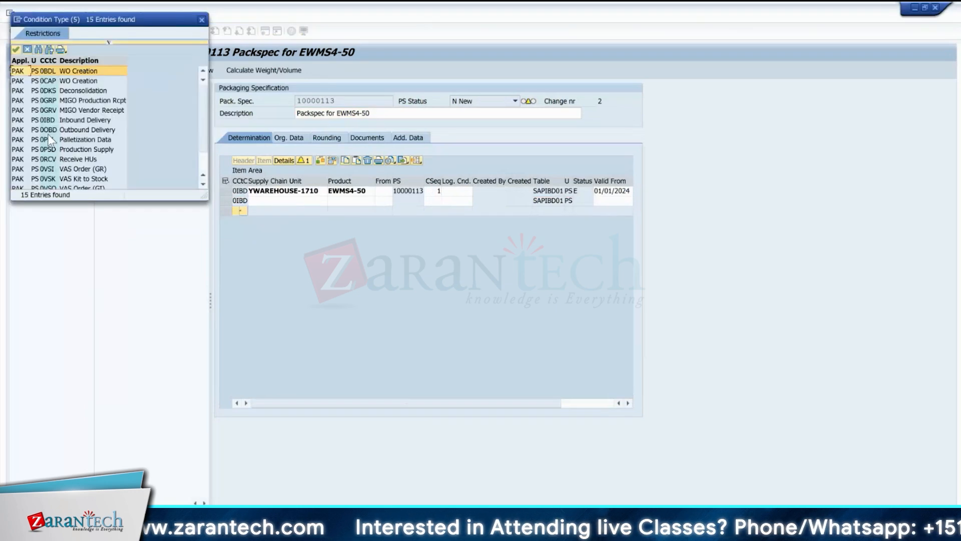
pyautogui.doubleClick(49, 149)
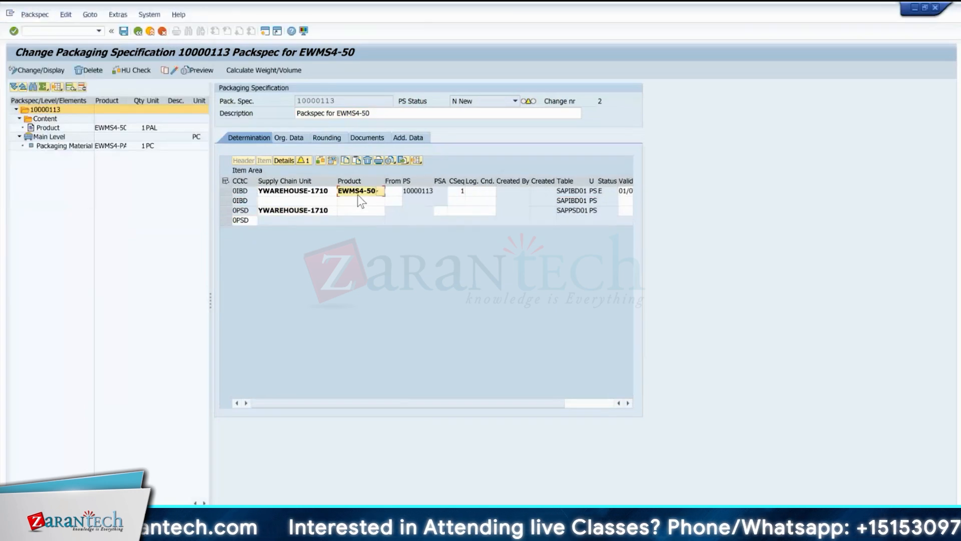
pyautogui.press('Return')
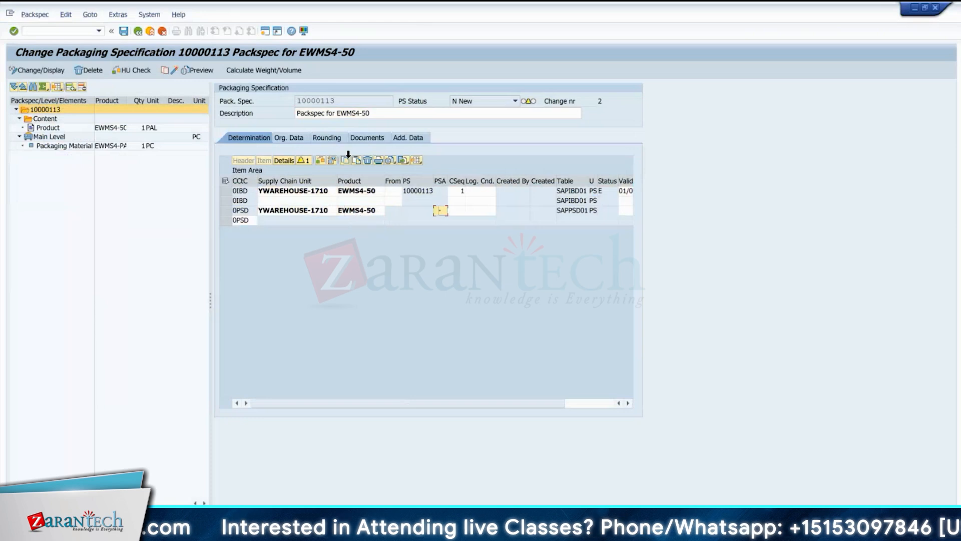
pyautogui.click(486, 211)
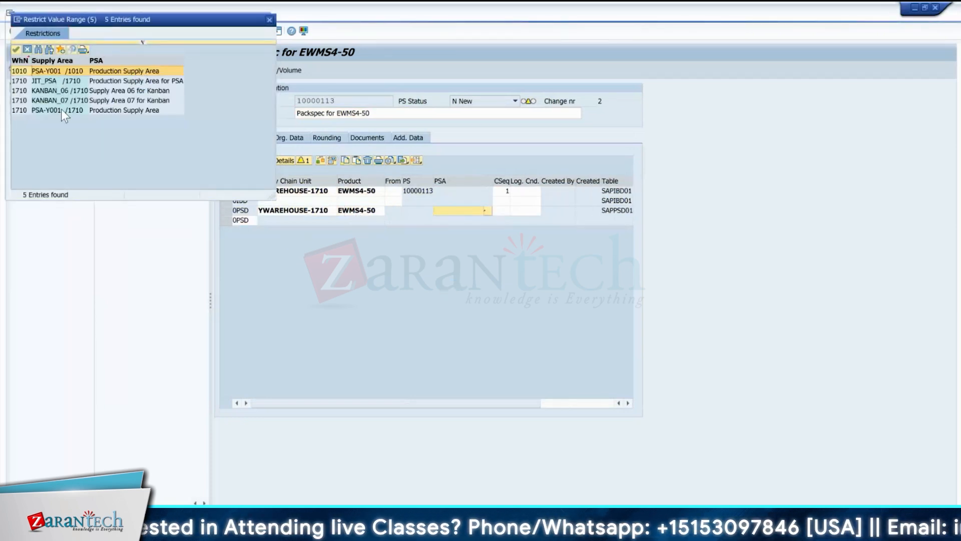
pyautogui.doubleClick(61, 110)
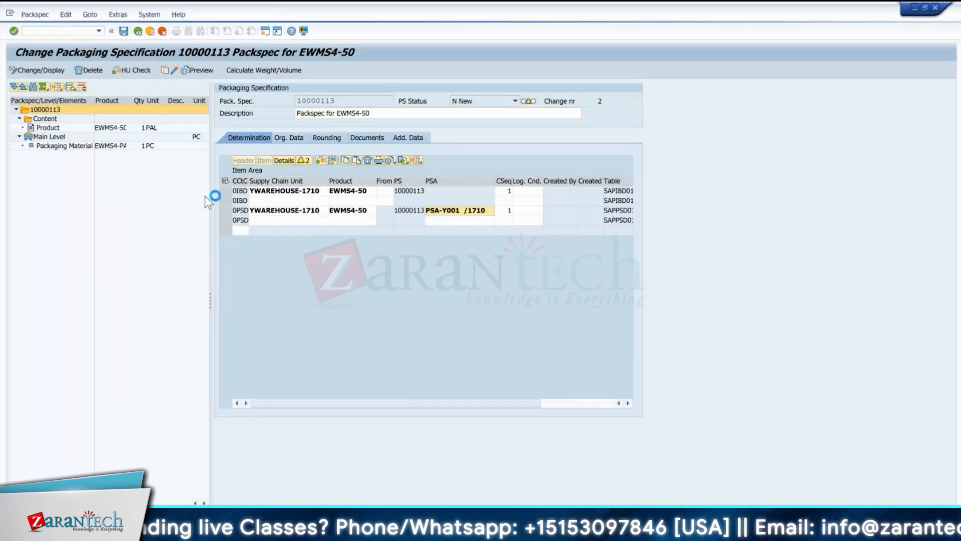
pyautogui.click(175, 71)
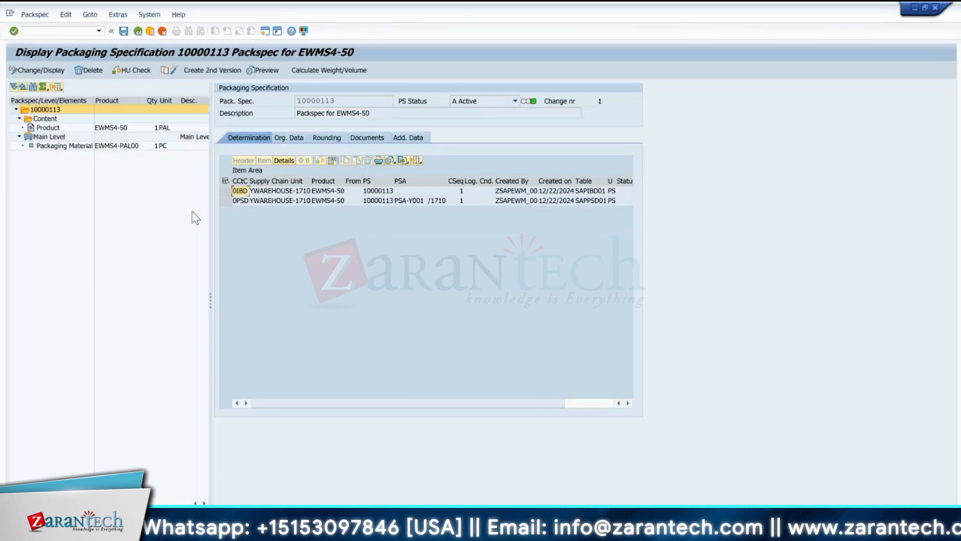
# Switch to the RF session, go back to order selection and re-enter the manufacturing order number to reload its product EWMS4-50.
pyautogui.hotkey('alt', 'Tab')
pyautogui.hotkey('alt', 'Tab')
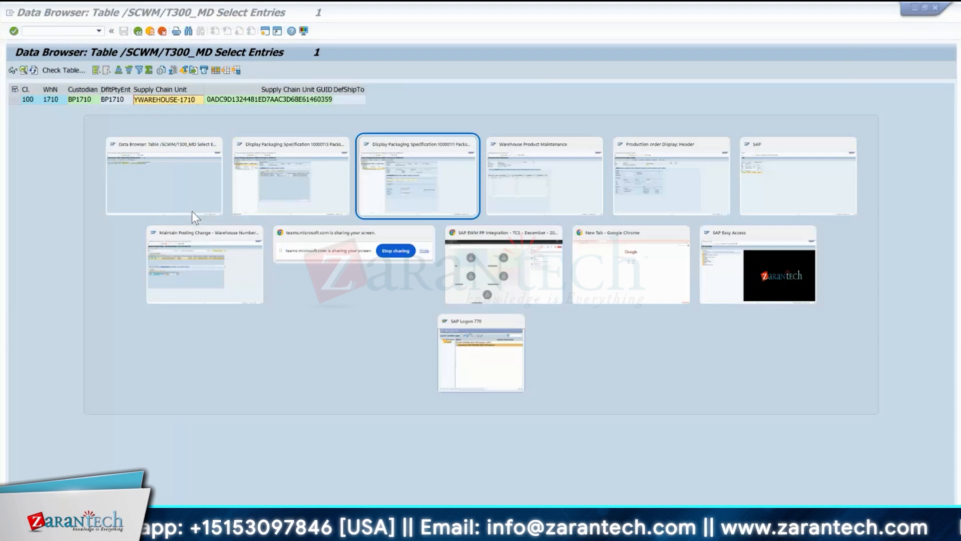
pyautogui.hotkey('alt', 'Tab')
pyautogui.hotkey('alt', 'Tab')
pyautogui.hotkey('alt', 'Tab')
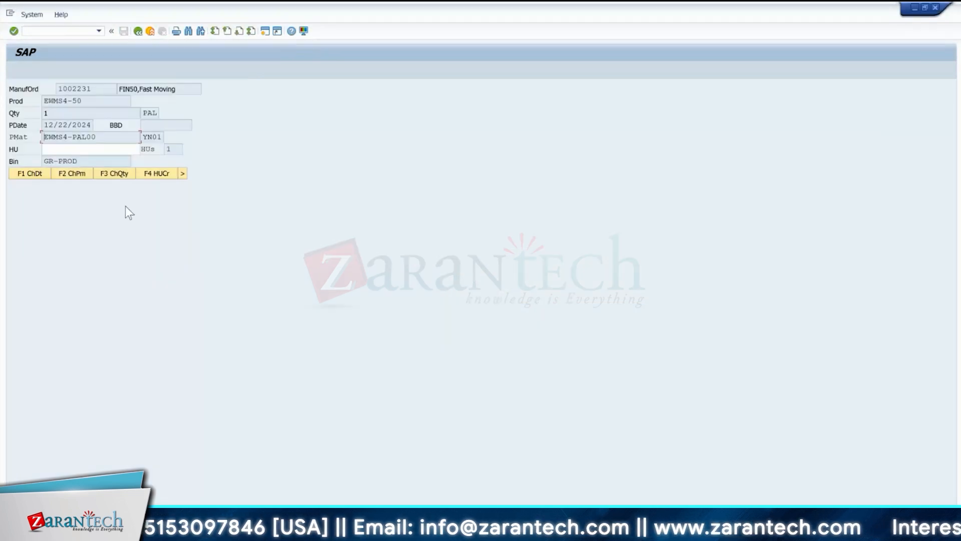
pyautogui.press('F7')
pyautogui.press('F7')
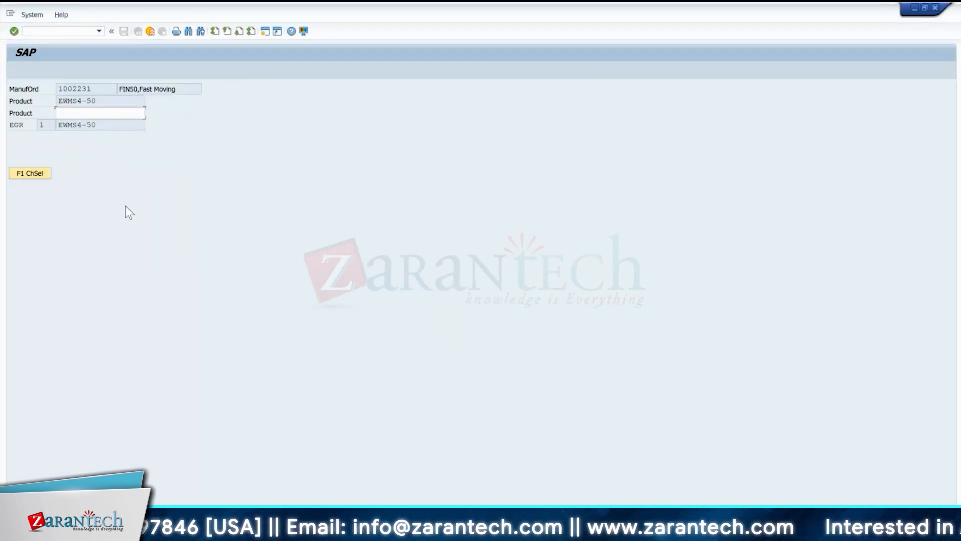
pyautogui.write('1002231')
pyautogui.press('Return')
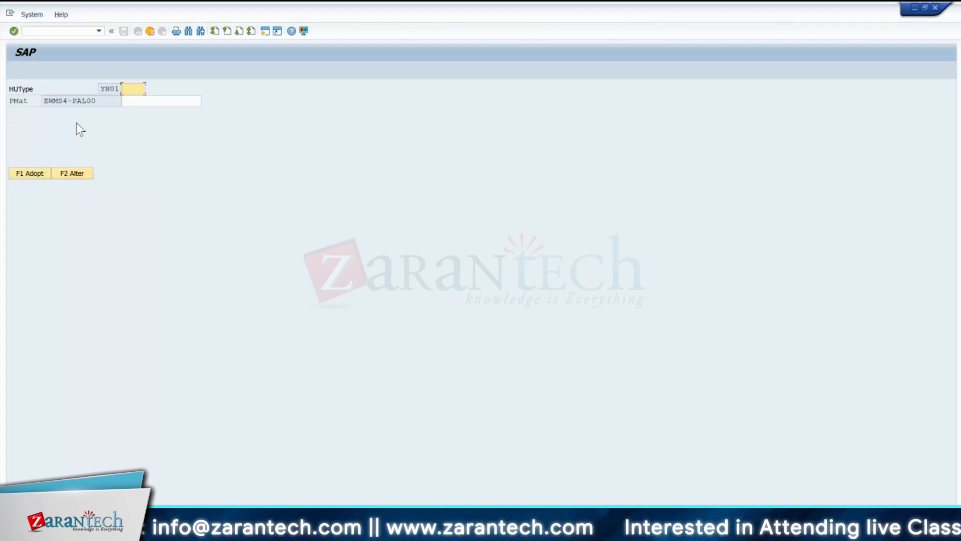
# Check the handling unit's HU type and packaging material on the RF change screen and return to the HU details.
pyautogui.press('Return')
pyautogui.click(182, 173)
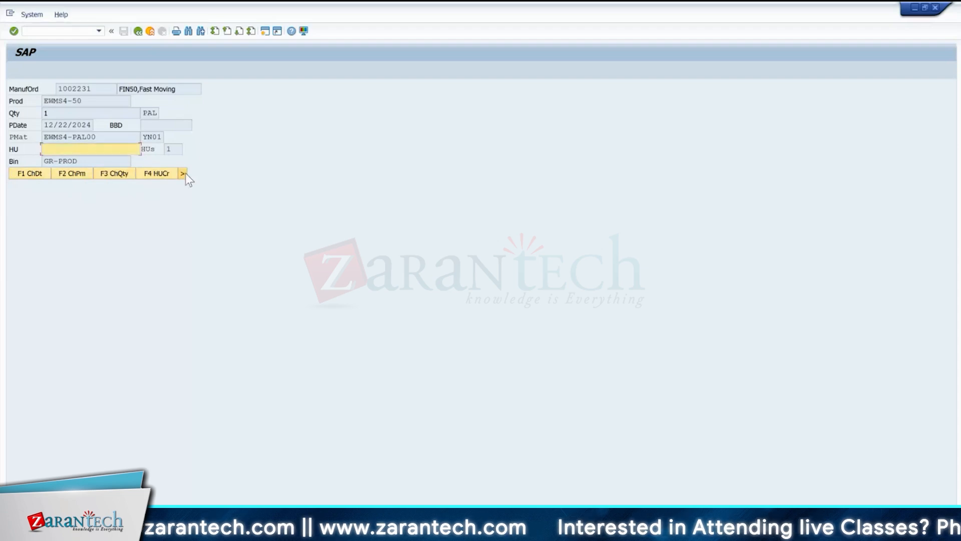
pyautogui.click(75, 173)
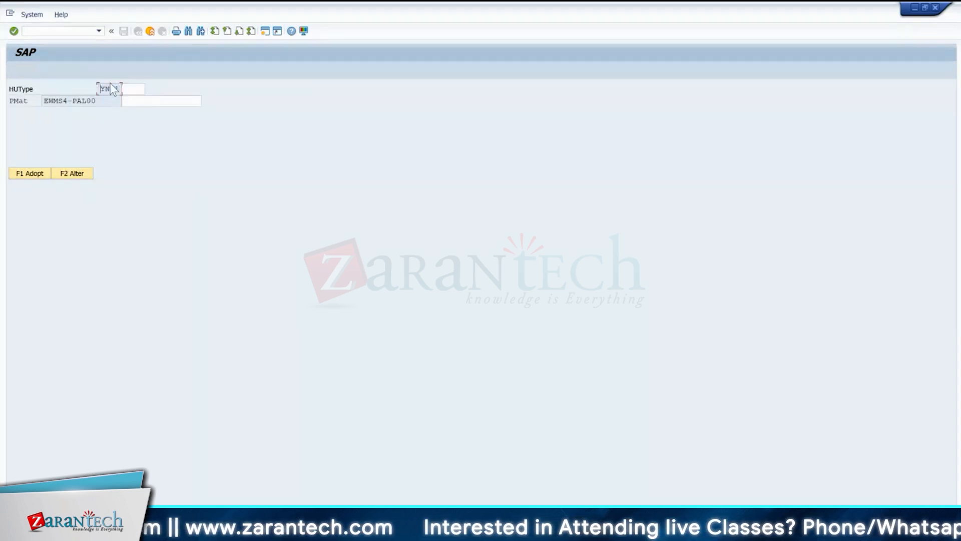
pyautogui.press('Return')
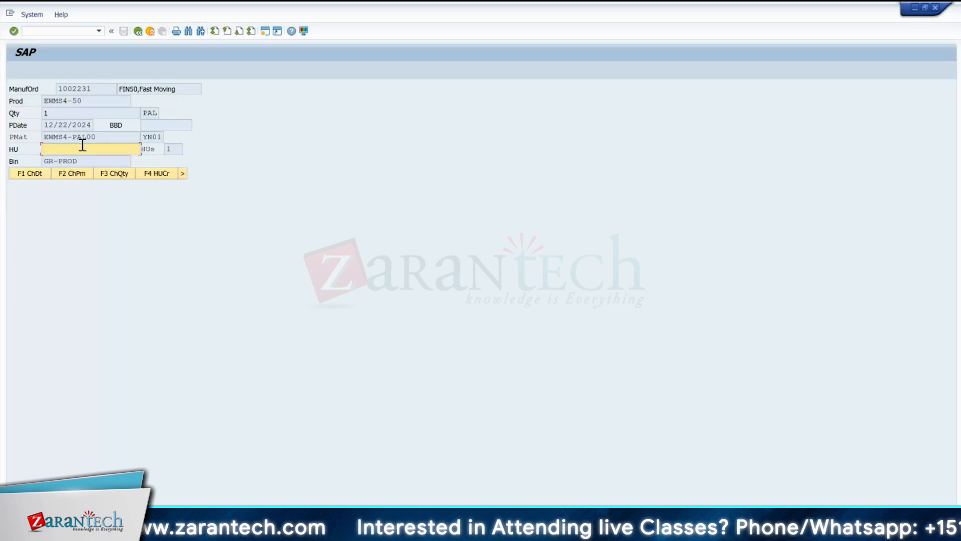
# Enter an /N/SCWM transaction code in the RF session and try to create the manufacturing order's handling unit.
pyautogui.click(59, 30)
pyautogui.write('/N/SCW')
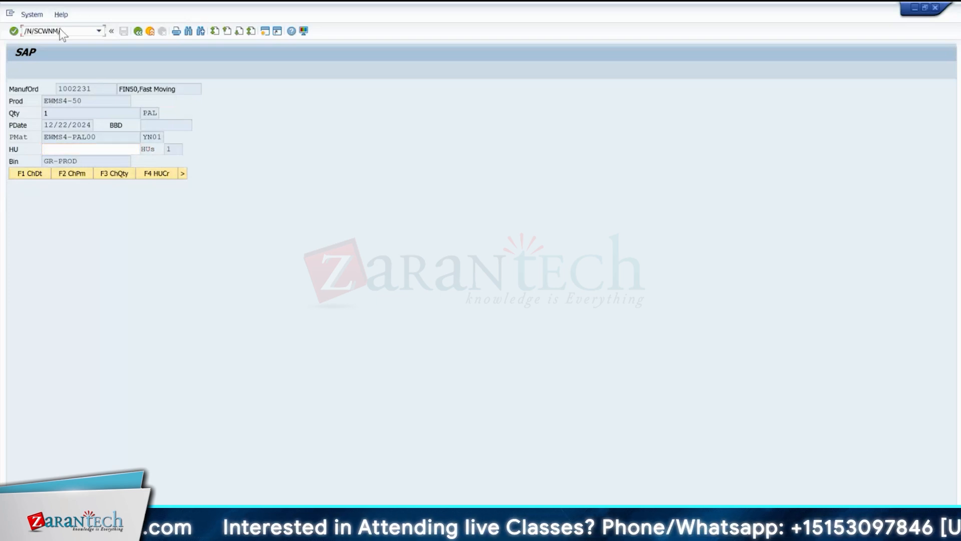
pyautogui.press('Return')
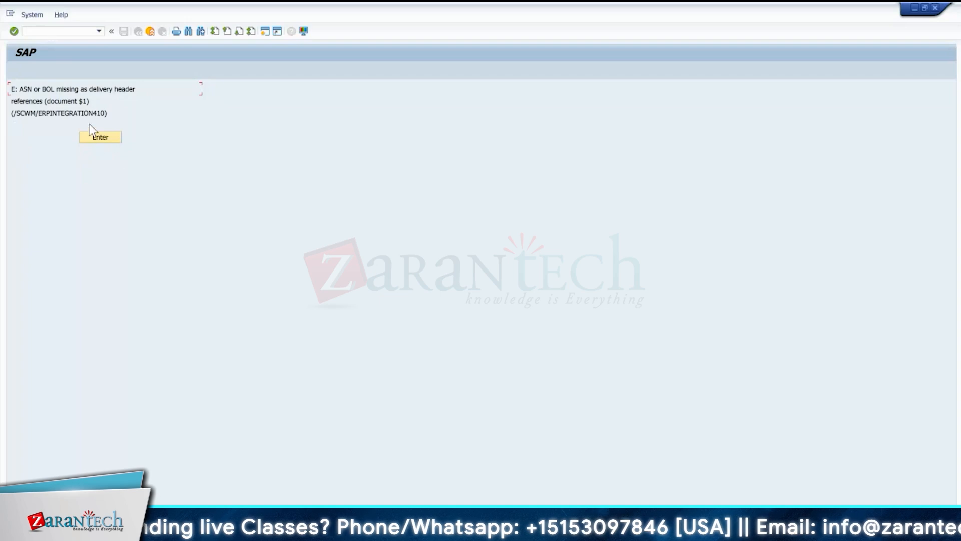
# Start /OSIMG in a new session and expand Extended Warehouse Management, Goods Receipt Process and Inbound Delivery in the implementation guide.
pyautogui.click(60, 31)
pyautogui.write('/OSIMG')
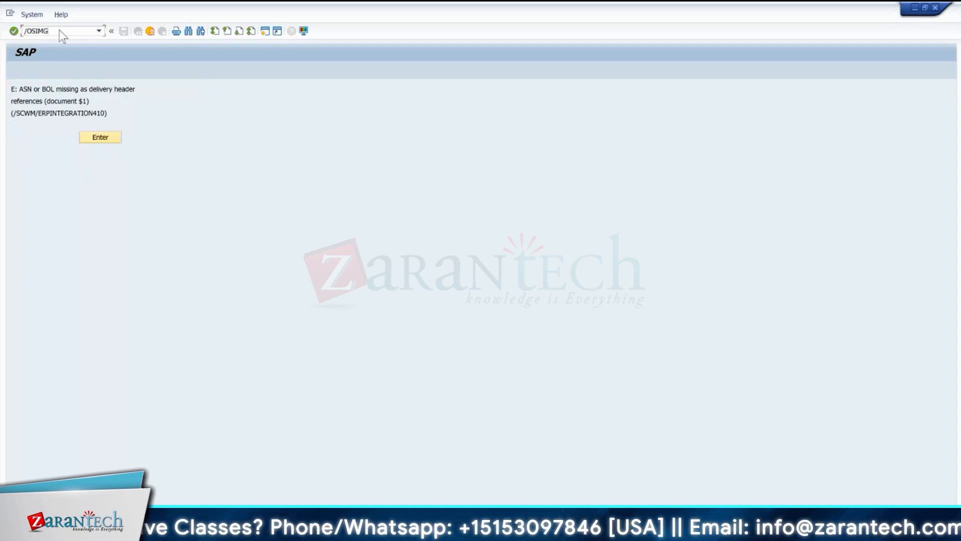
pyautogui.press('Return')
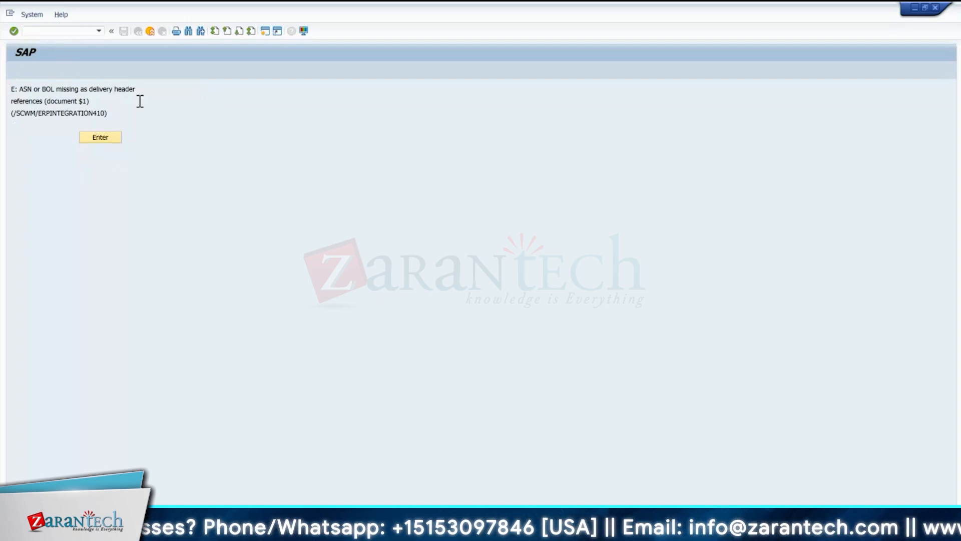
pyautogui.click(24, 412)
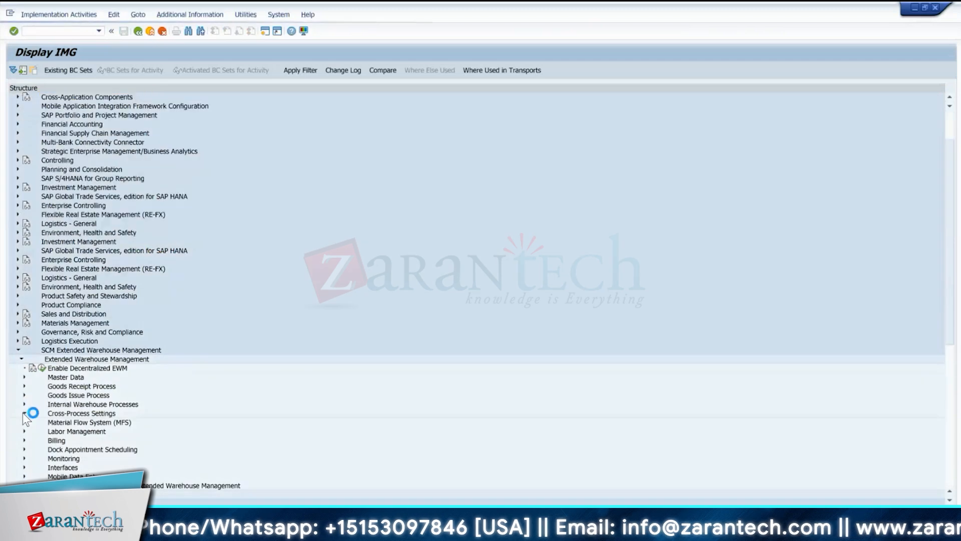
pyautogui.click(24, 359)
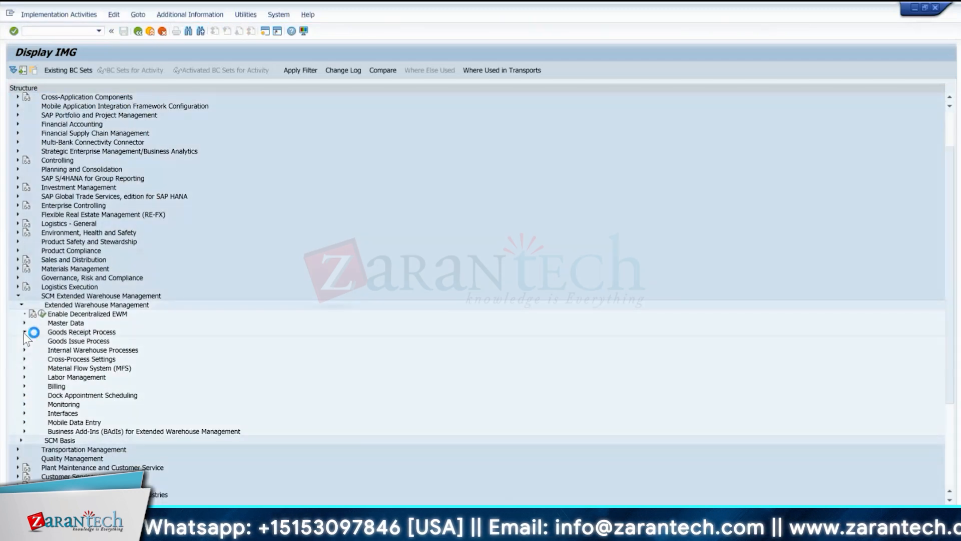
pyautogui.click(24, 332)
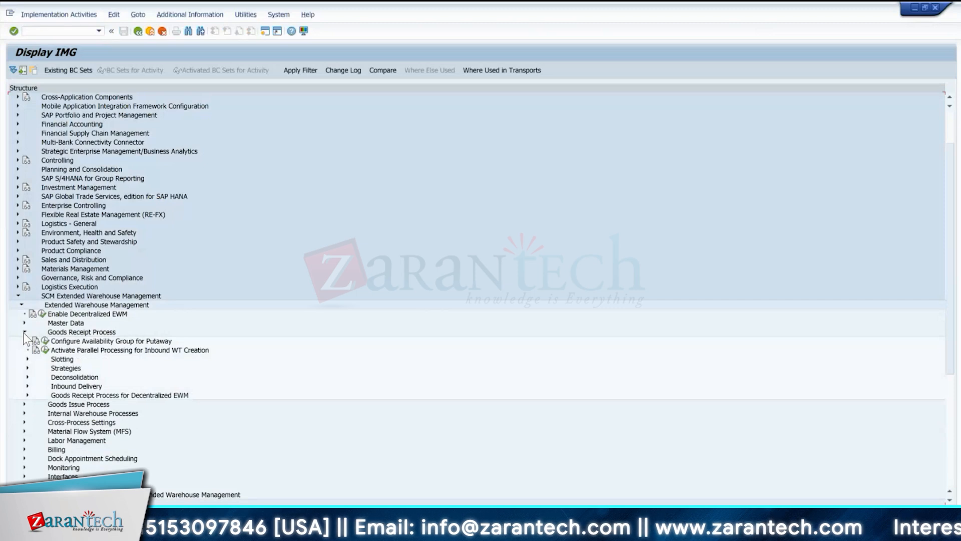
pyautogui.click(27, 386)
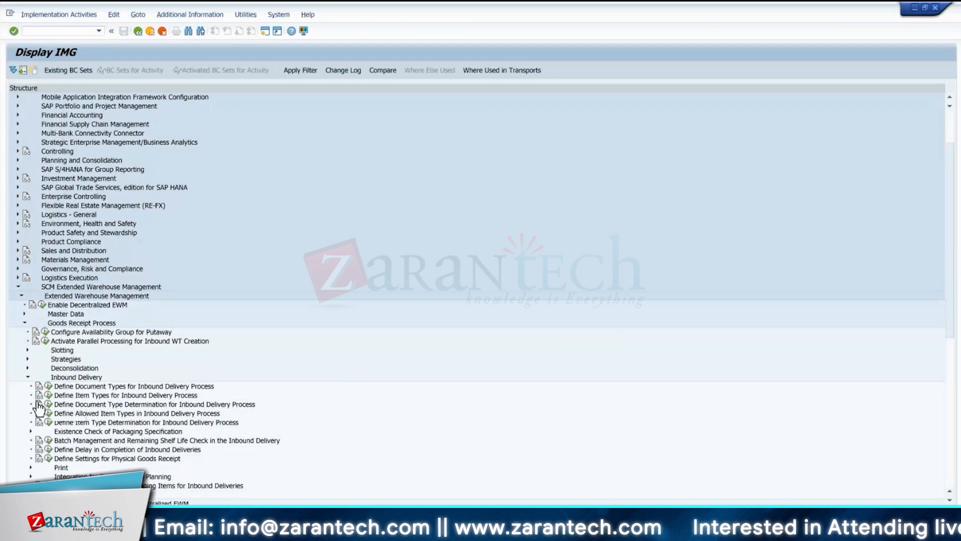
# Check the document type and item type determination for inbound deliveries, and look up document categories in a new document type determination entry.
pyautogui.click(48, 404)
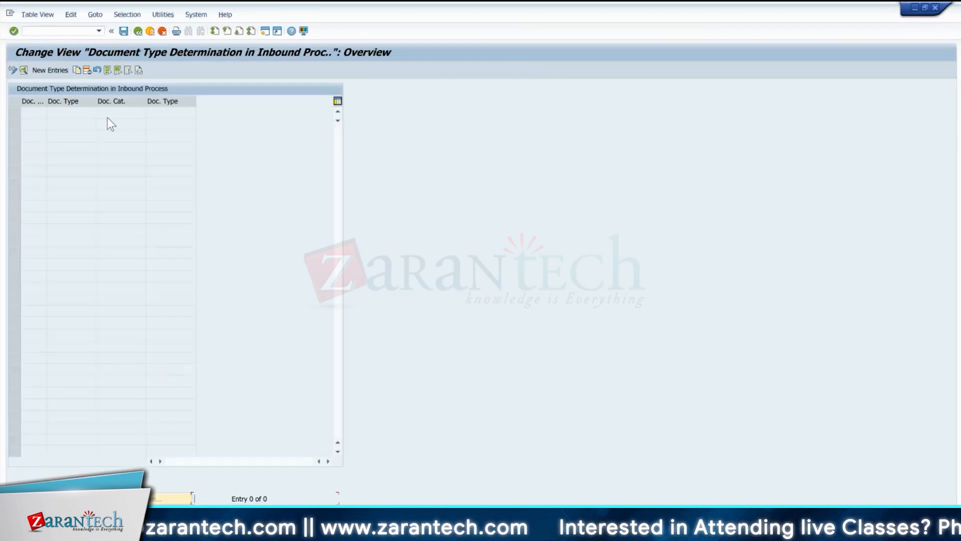
pyautogui.click(137, 31)
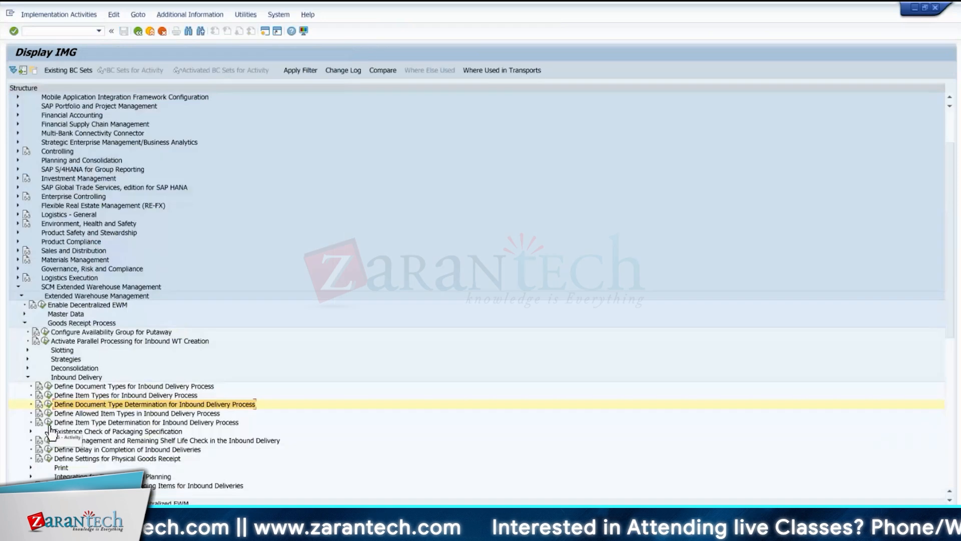
pyautogui.doubleClick(118, 423)
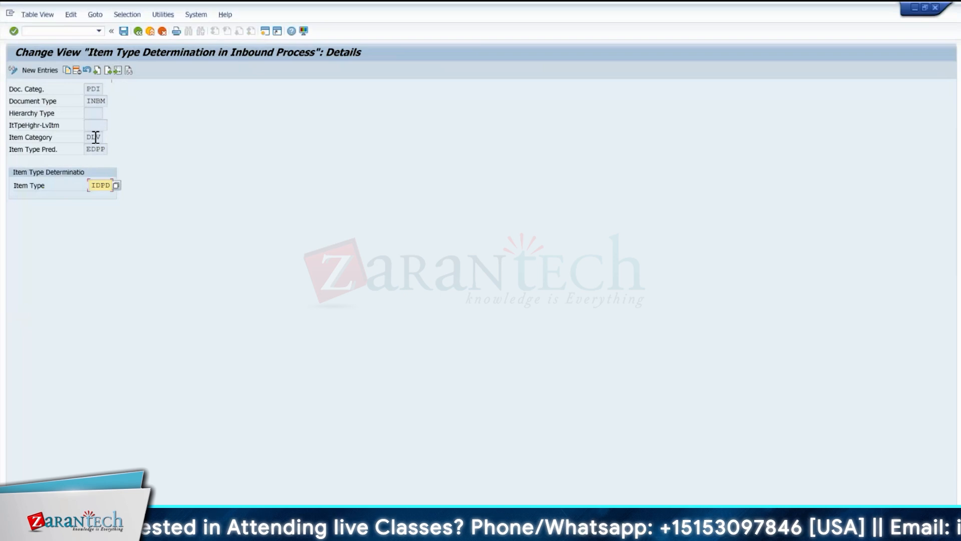
pyautogui.click(116, 185)
pyautogui.click(466, 155)
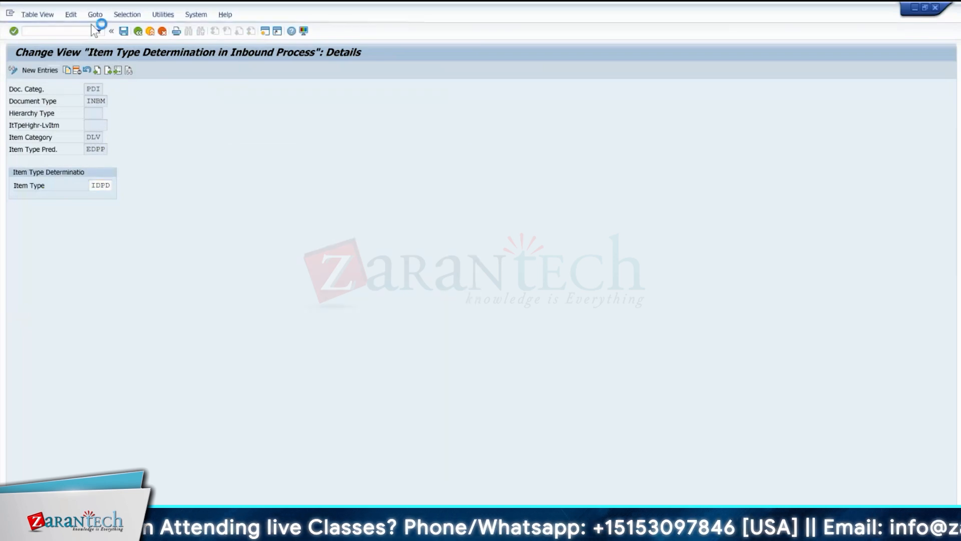
pyautogui.click(138, 32)
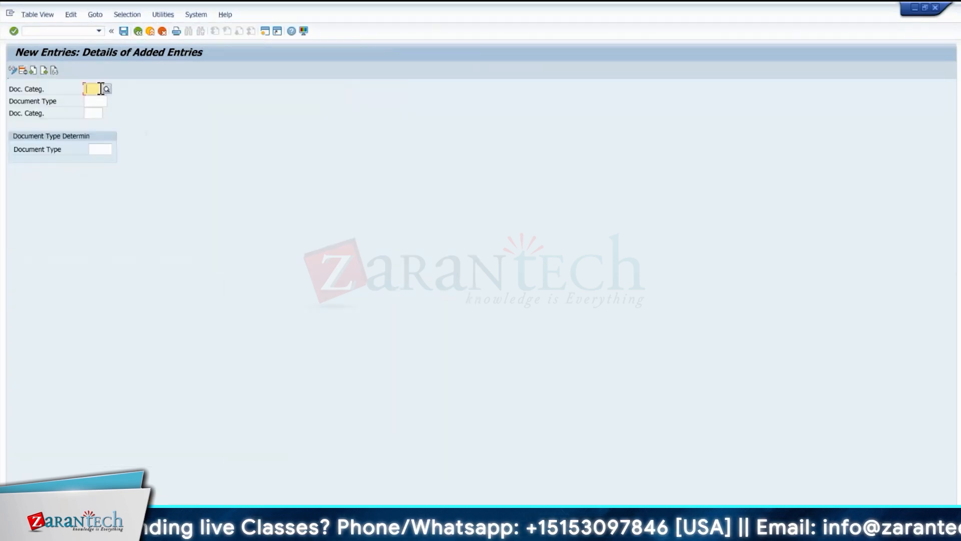
pyautogui.click(106, 89)
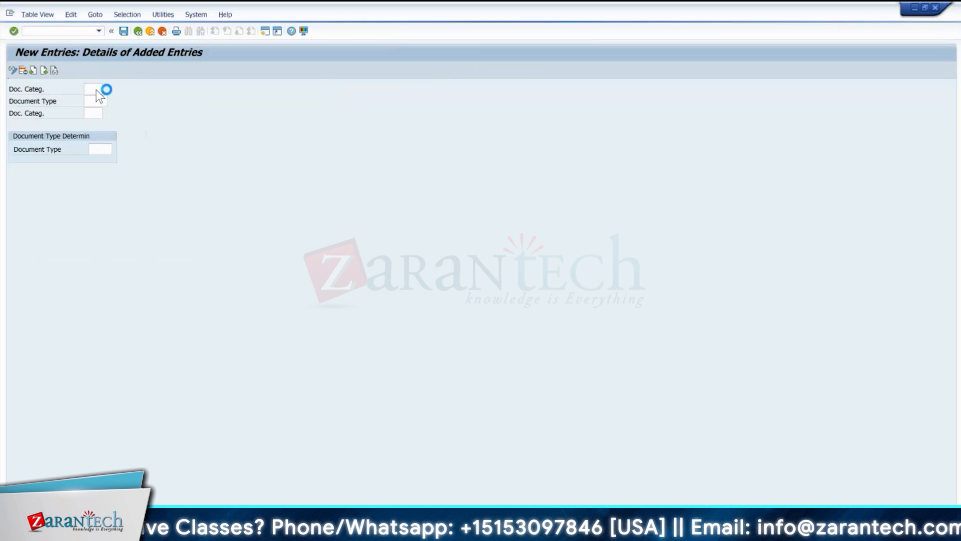
pyautogui.click(98, 190)
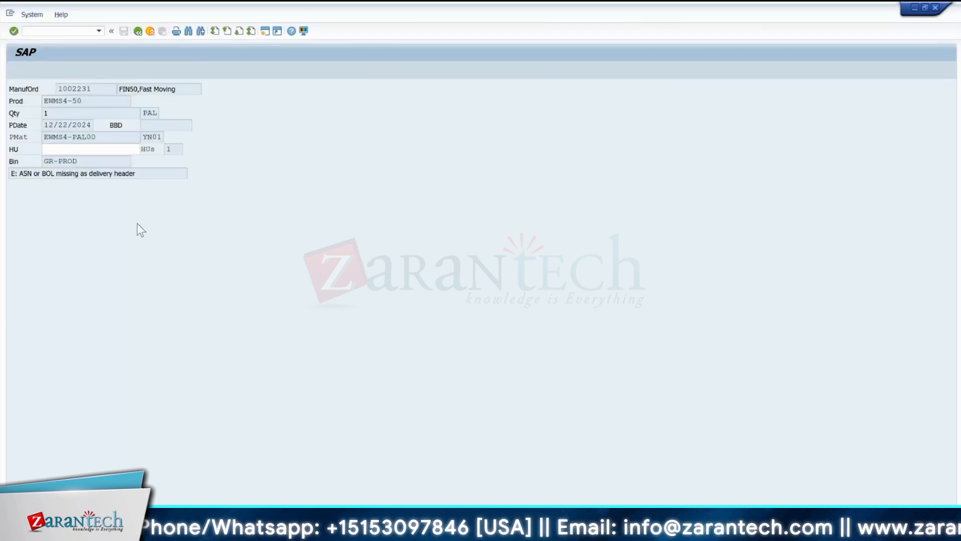
# Leave the RF order screens, start /N/SCWM/PRDI and list the manufacturing order's expected goods receipt item with a wider item list.
pyautogui.press('F7')
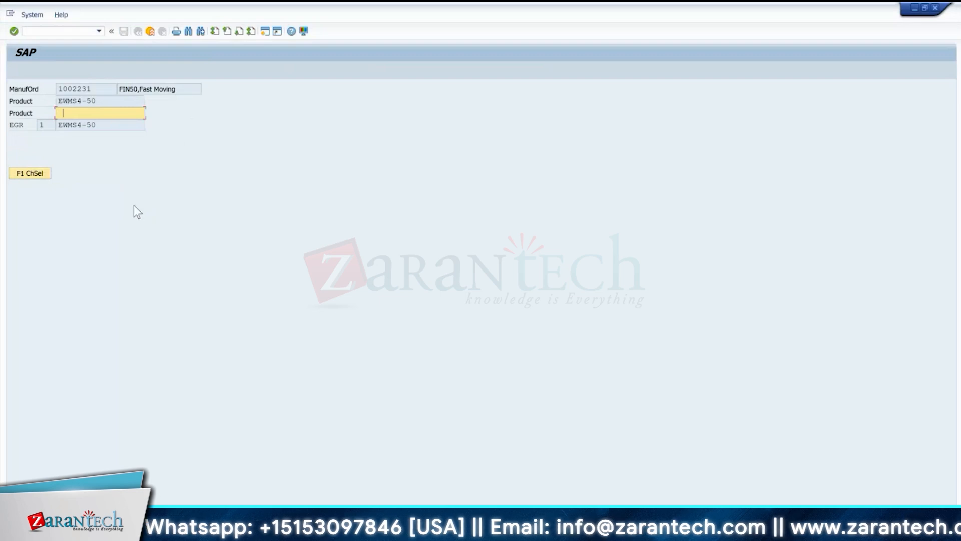
pyautogui.press('F7')
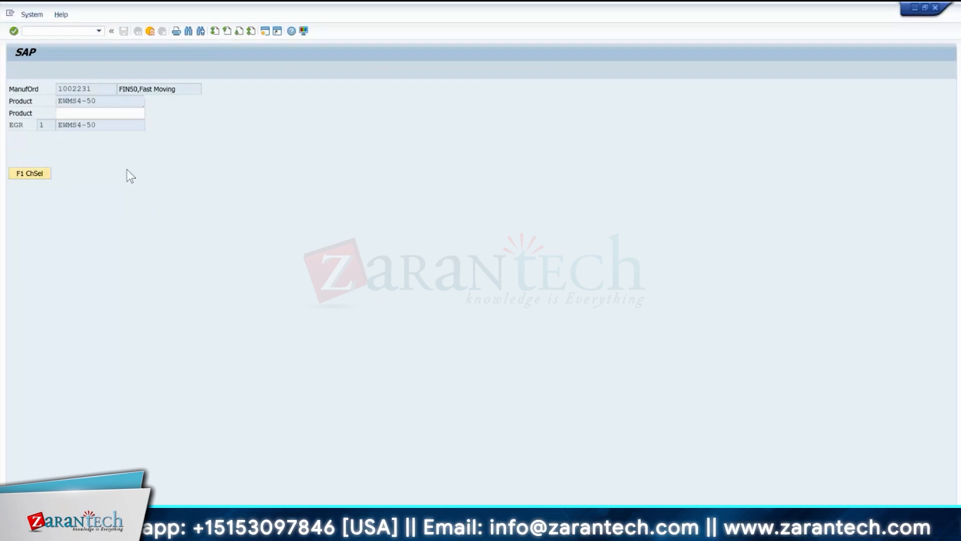
pyautogui.click(47, 33)
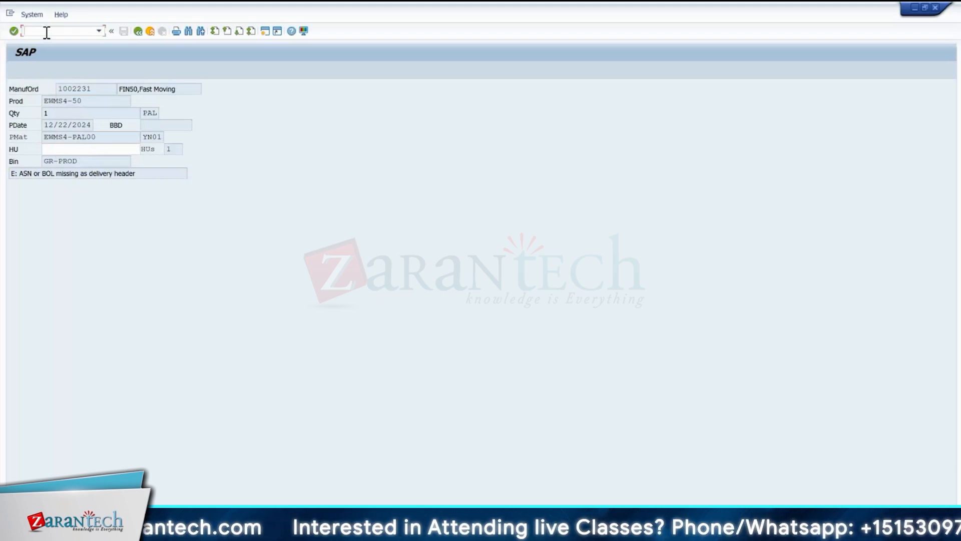
pyautogui.write('/N/SCWM/')
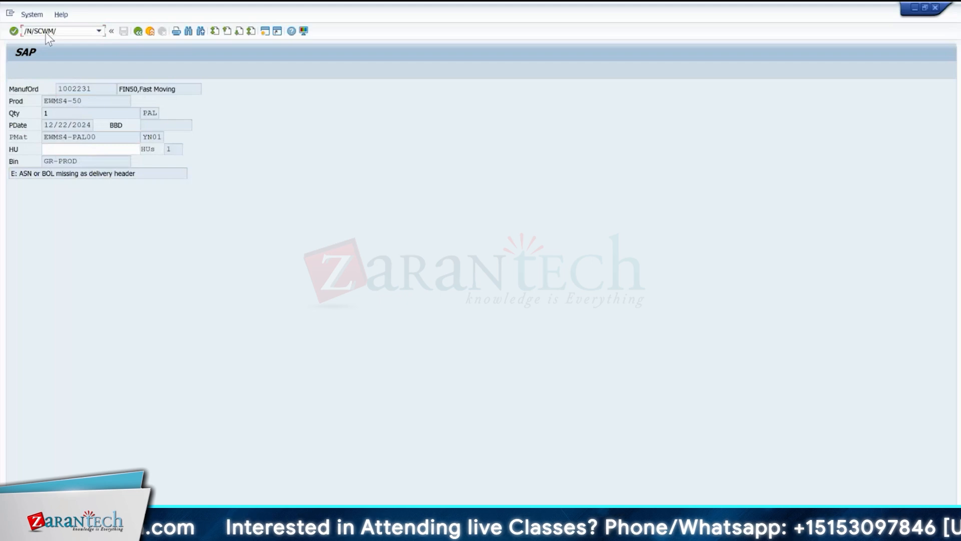
pyautogui.write('PRDI')
pyautogui.press('Return')
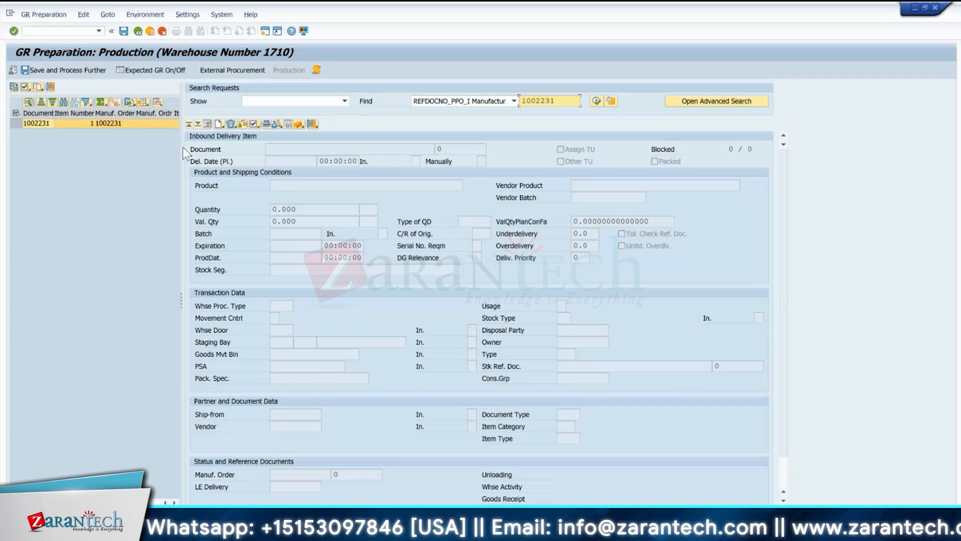
pyautogui.moveTo(182, 209); pyautogui.dragTo(264, 219)
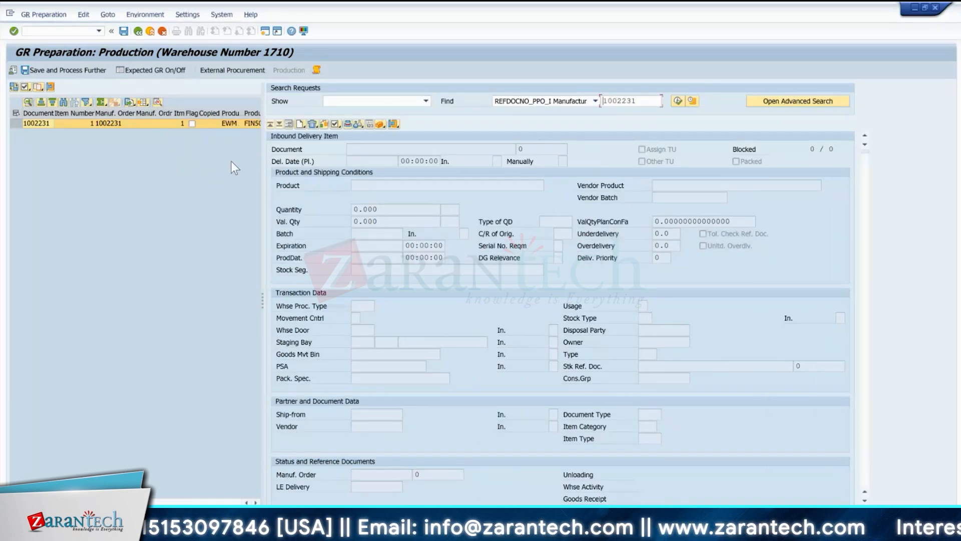
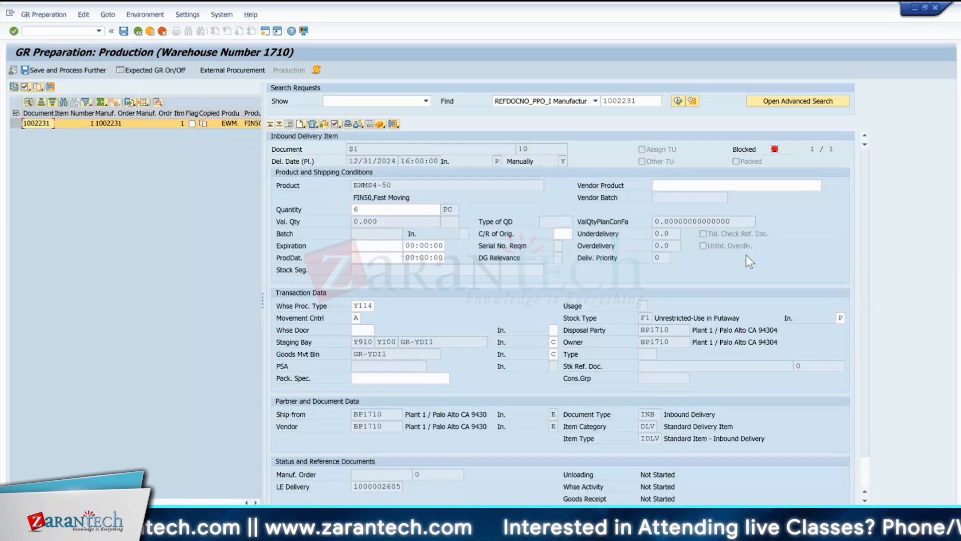
# Review the EWMS4-50 inbound delivery item's transaction and partner data and try to save and process it further.
pyautogui.scroll(-1, 745, 254)
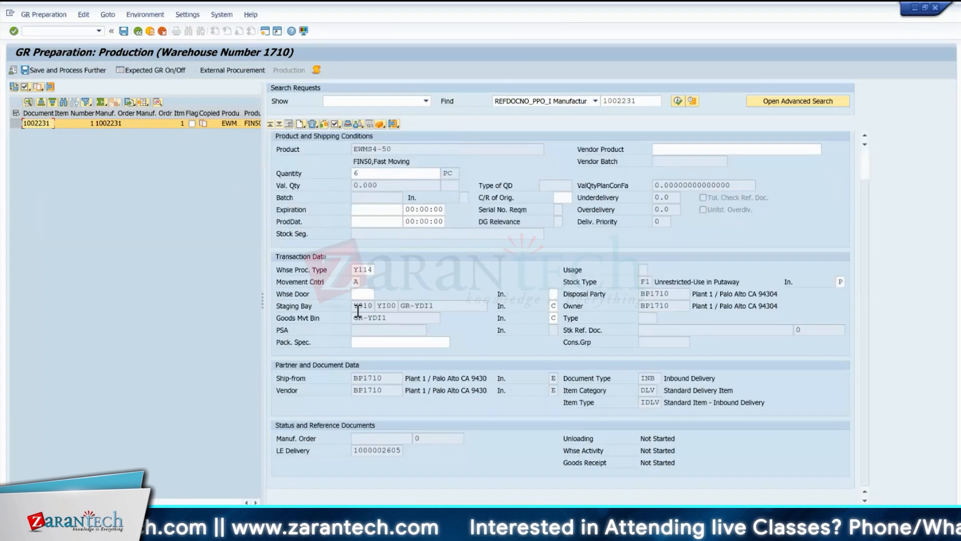
pyautogui.click(79, 71)
pyautogui.click(836, 160)
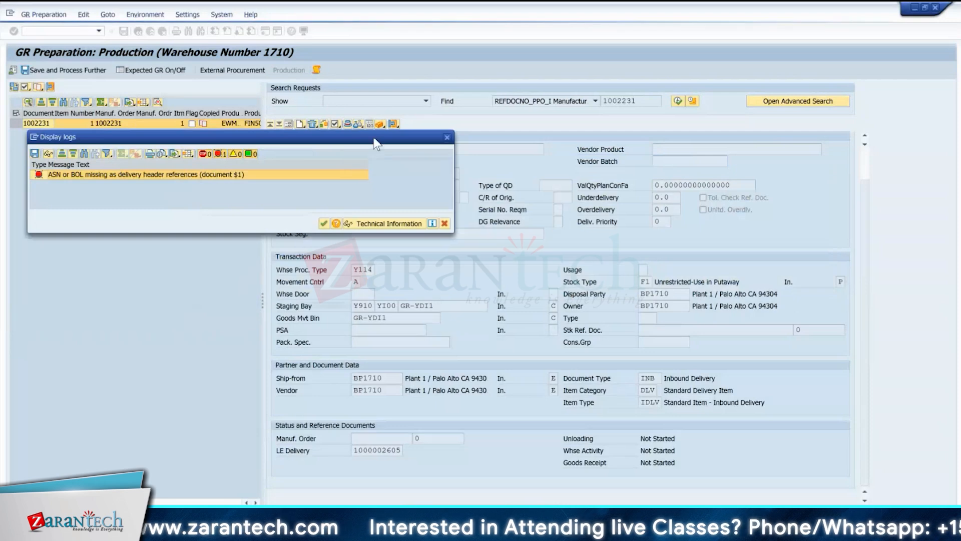
pyautogui.moveTo(381, 143); pyautogui.dragTo(755, 149)
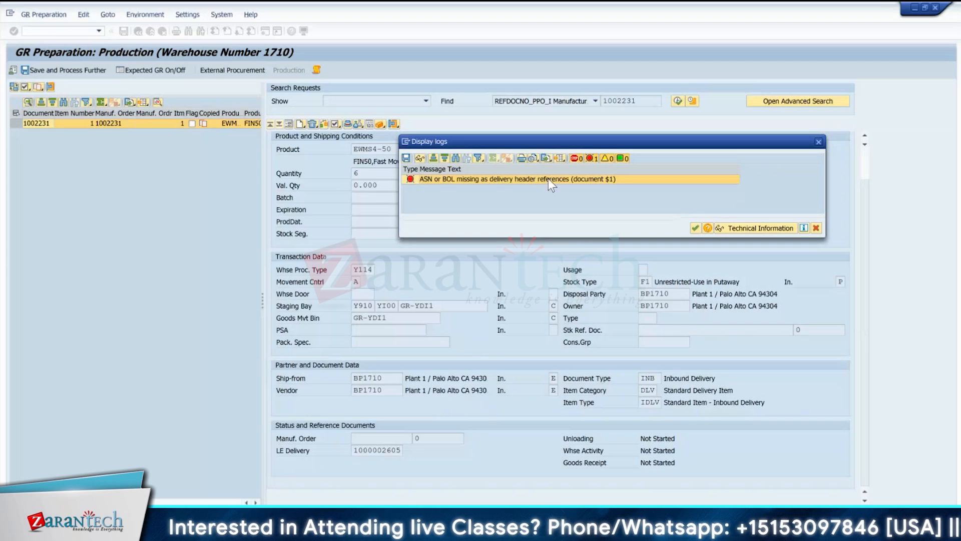
# Read the long text and message number of the logged delivery header reference error, and close the log.
pyautogui.doubleClick(554, 181)
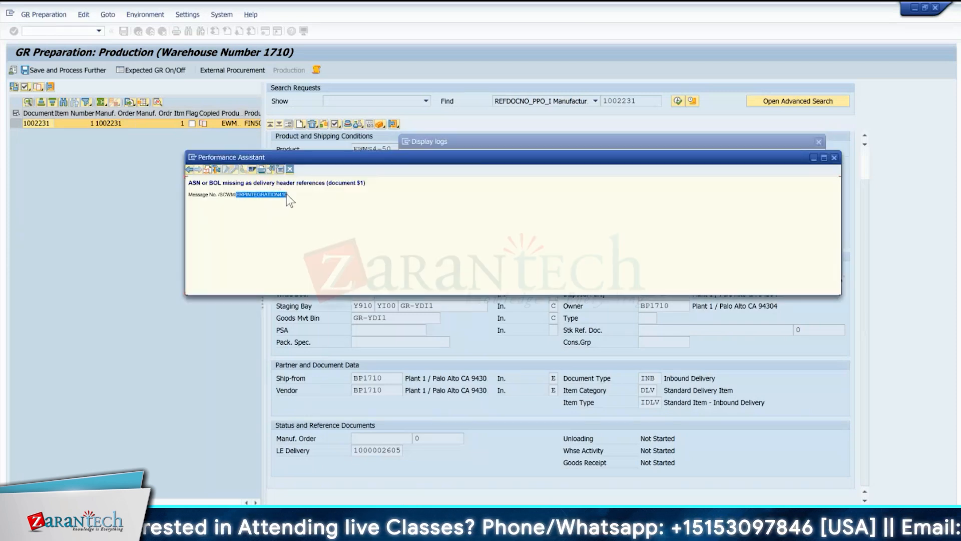
pyautogui.moveTo(288, 195); pyautogui.dragTo(217, 200)
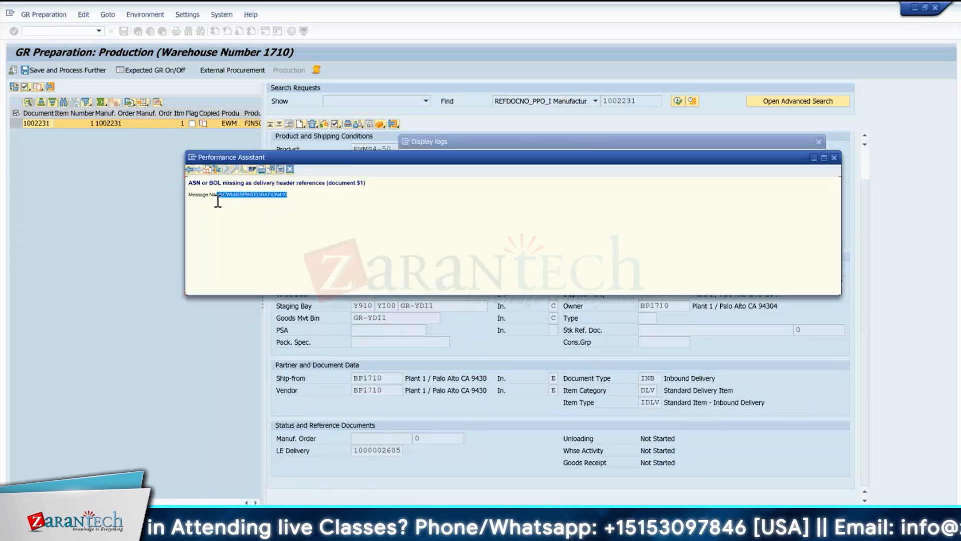
pyautogui.click(834, 158)
pyautogui.click(819, 141)
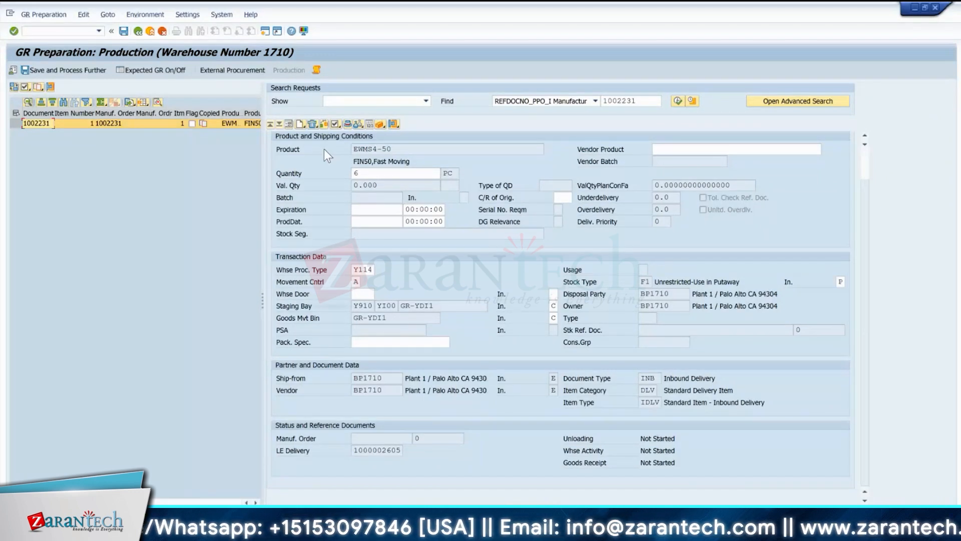
# Display the delivery items as a list, restart the production GR preparation and search for the manufacturing order again.
pyautogui.click(289, 124)
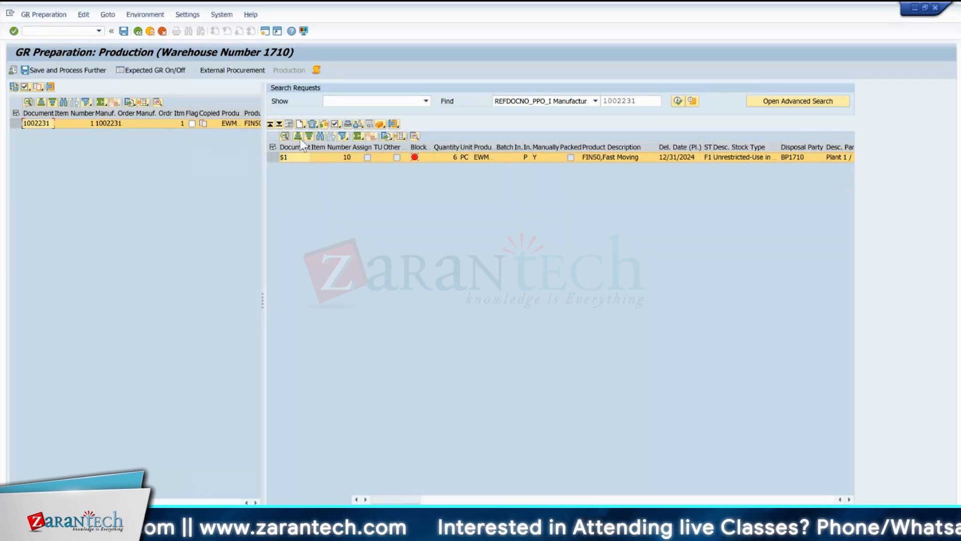
pyautogui.click(68, 33)
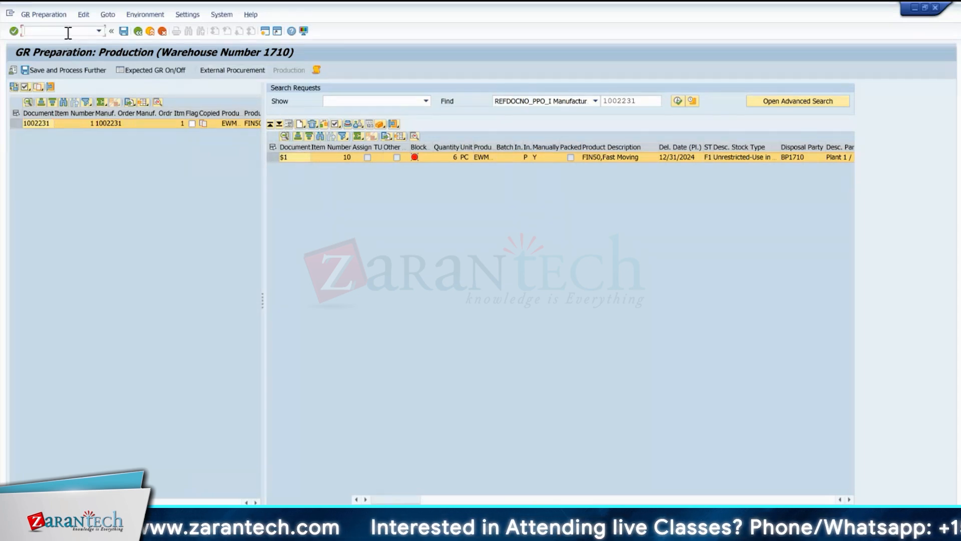
pyautogui.write('/N/SCWM/MON')
pyautogui.press('Return')
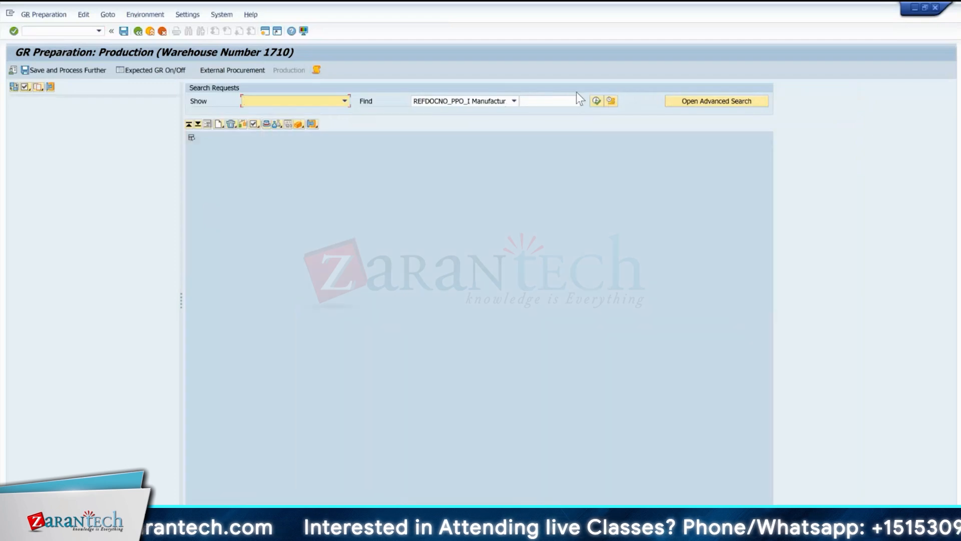
pyautogui.click(595, 101)
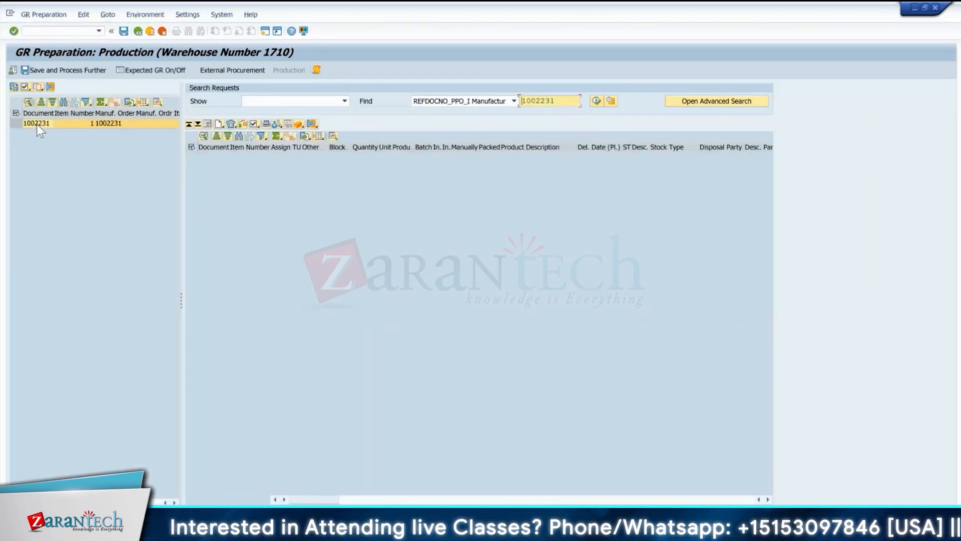
# Create an inbound delivery from the order's expected receipt item, check its header and item details, and try to save and process it.
pyautogui.moveTo(37, 124); pyautogui.dragTo(295, 202)
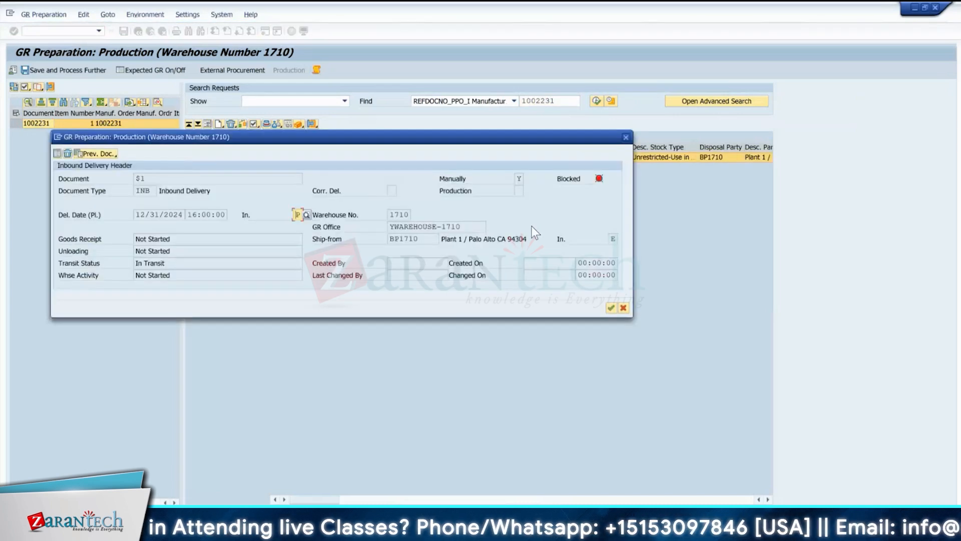
pyautogui.click(610, 307)
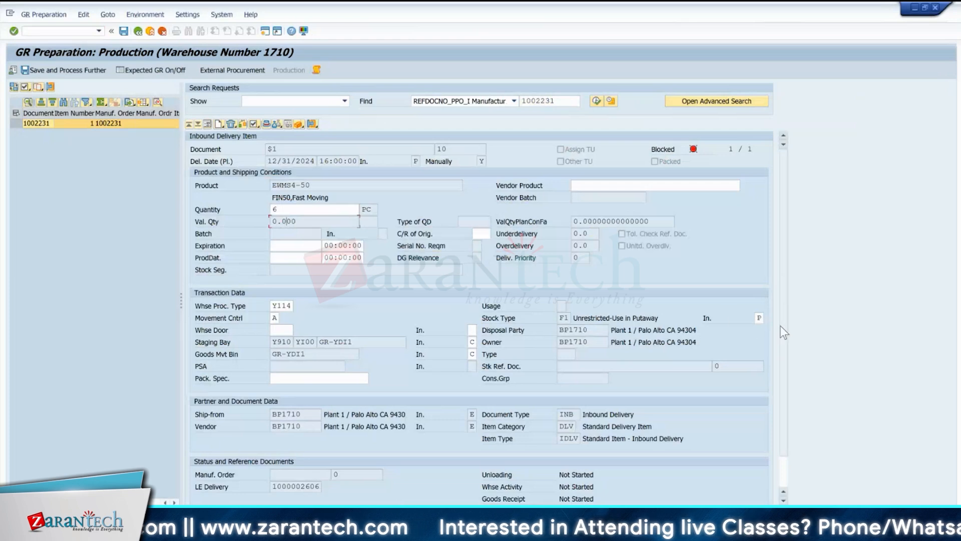
pyautogui.scroll(-1, 782, 331)
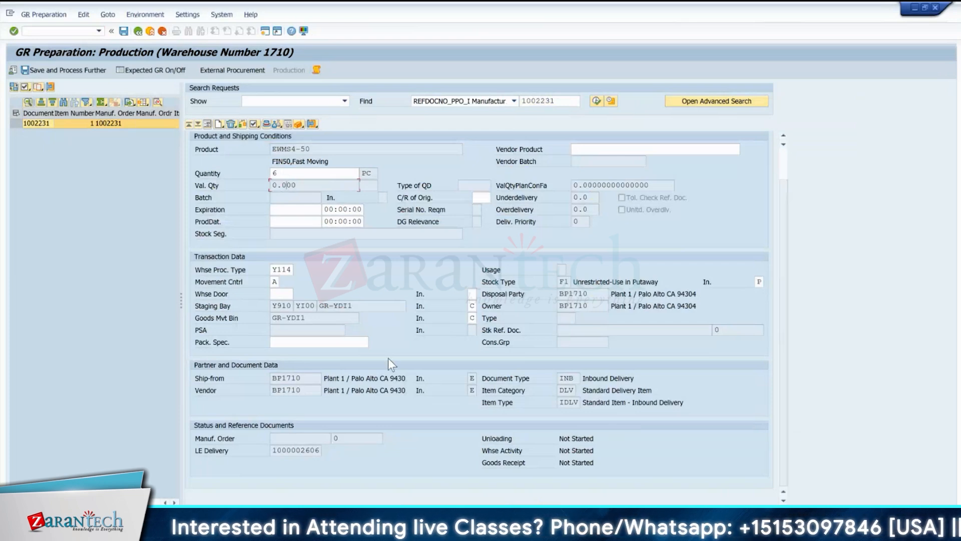
pyautogui.click(55, 71)
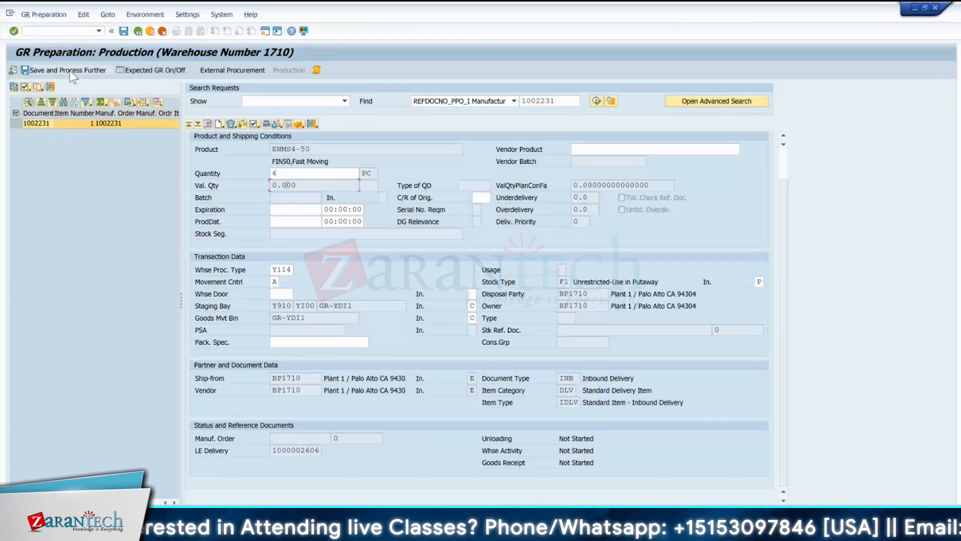
pyautogui.click(145, 174)
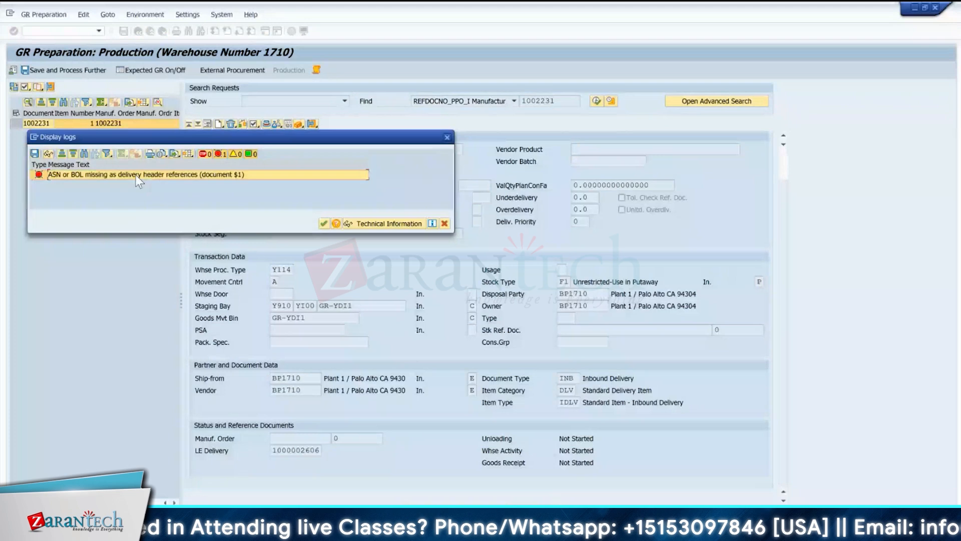
# Open the logged error's long text, copy its message number /SCWM/ERPINTEGRATION410 and close the long text.
pyautogui.doubleClick(167, 175)
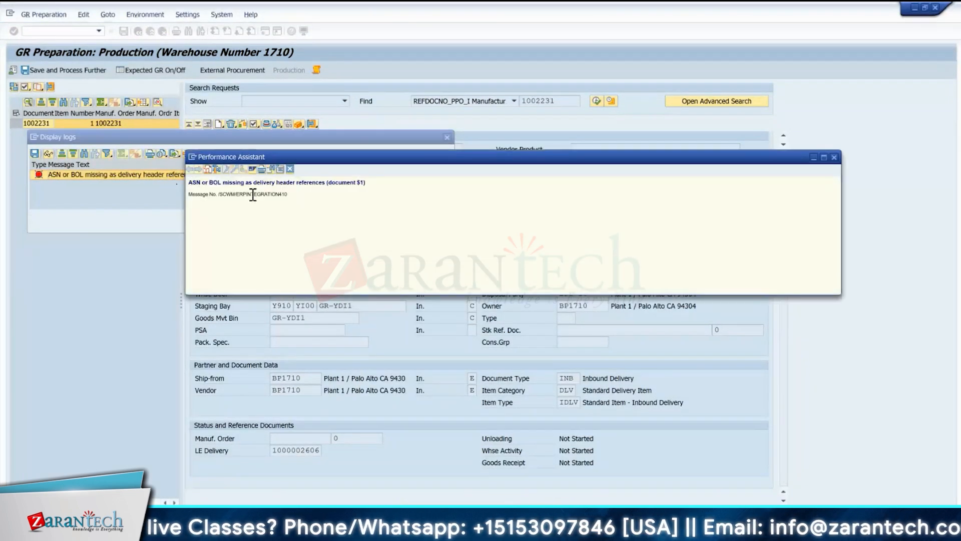
pyautogui.moveTo(288, 195); pyautogui.dragTo(219, 198)
pyautogui.hotkey('ctrl', 'c')
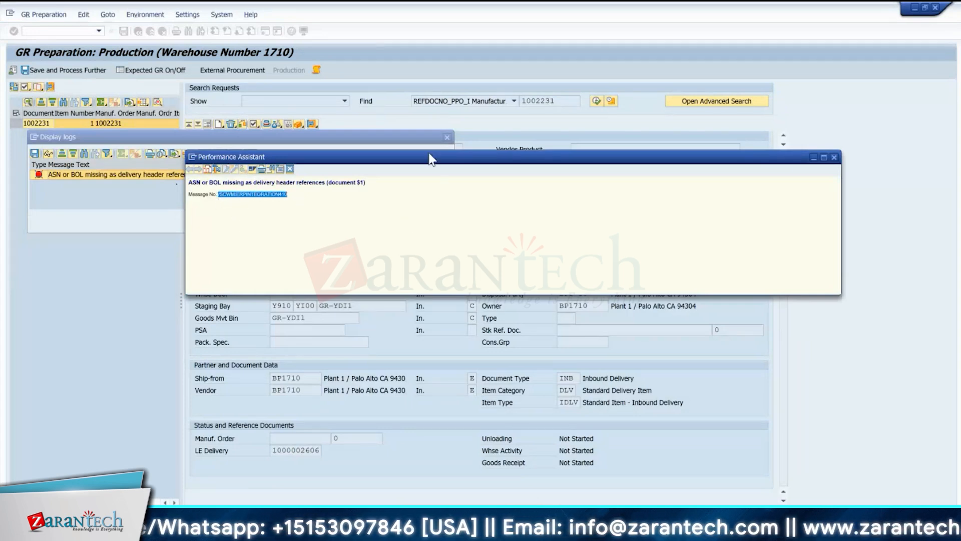
pyautogui.moveTo(429, 157); pyautogui.dragTo(297, 200)
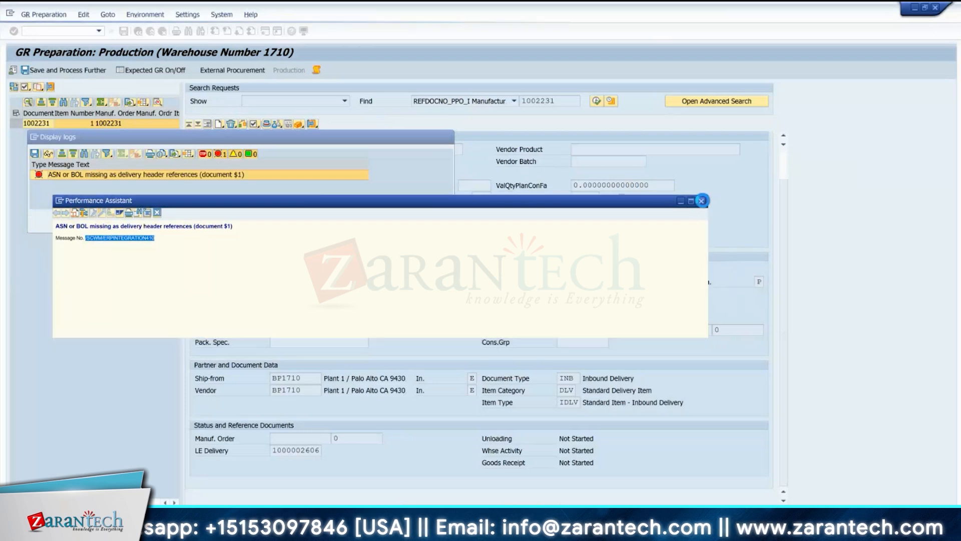
pyautogui.click(702, 200)
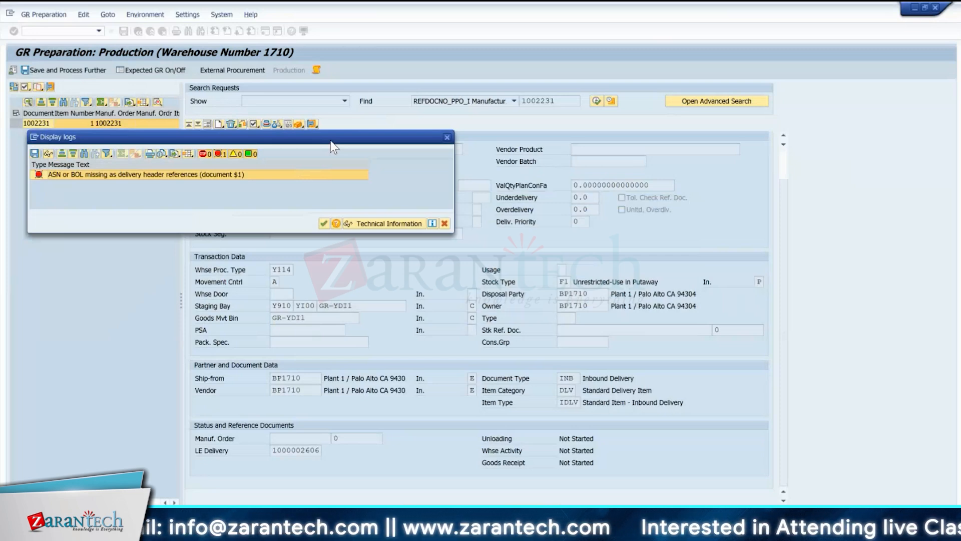
# Close the message log and create a debugger message breakpoint for ID /SCWM/ERPINTEGRATION, number 410.
pyautogui.click(323, 223)
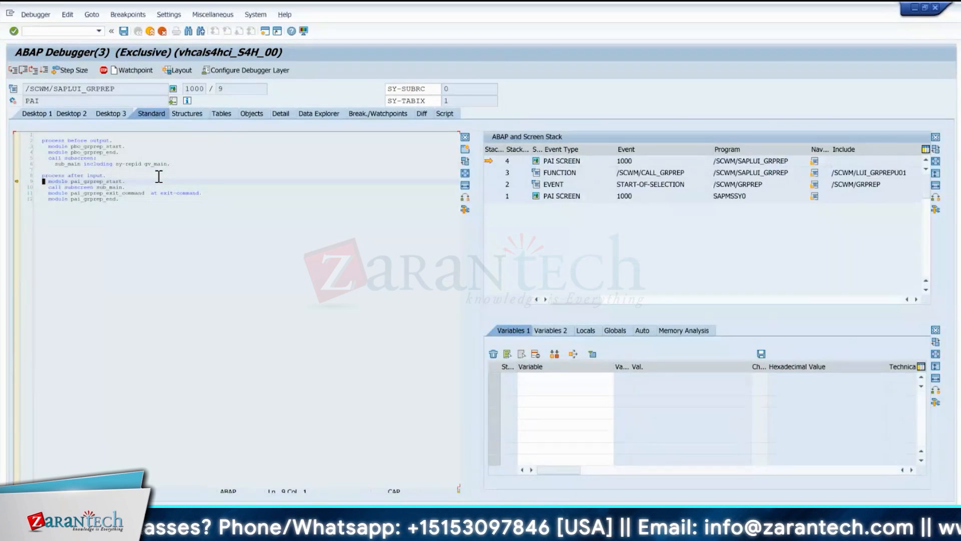
pyautogui.press('F9')
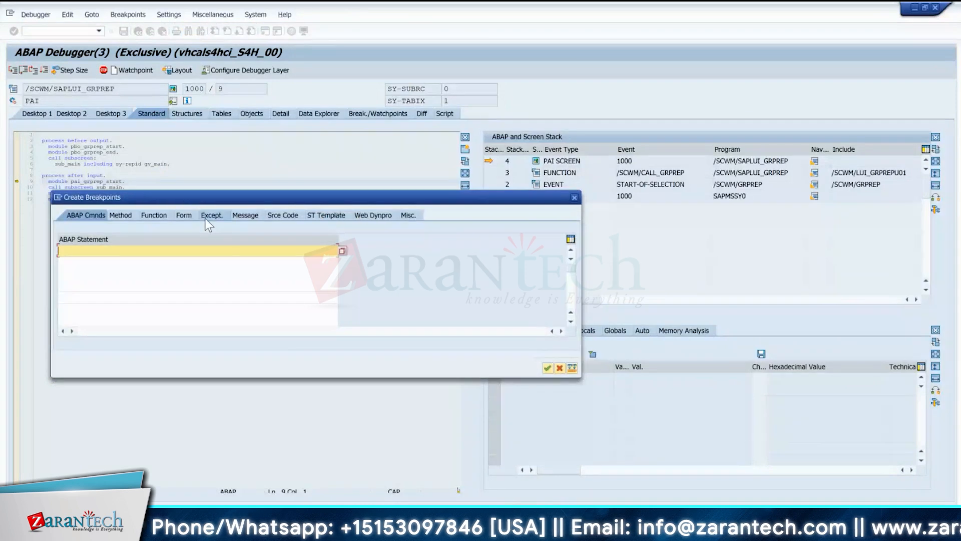
pyautogui.click(247, 215)
pyautogui.hotkey('ctrl', 'v')
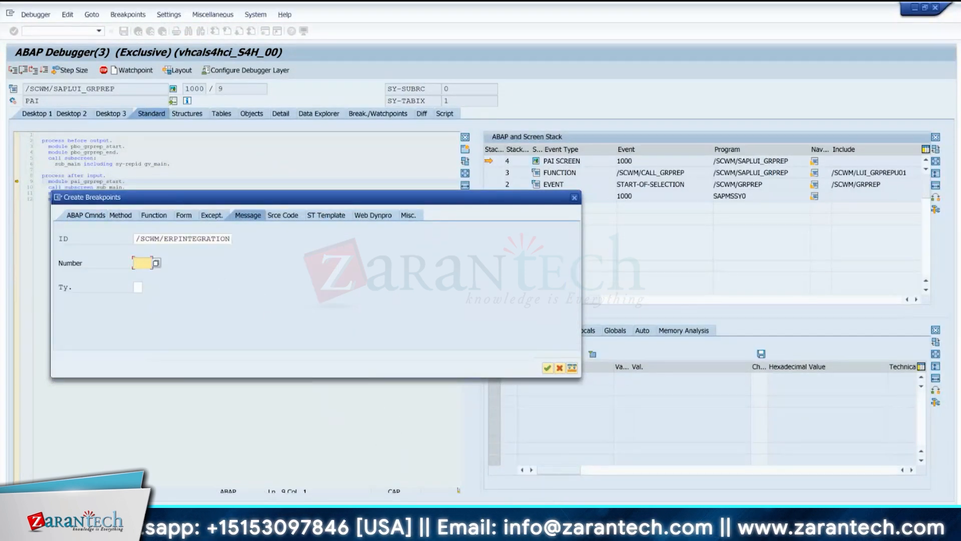
pyautogui.press('super')
pyautogui.write('STIC')
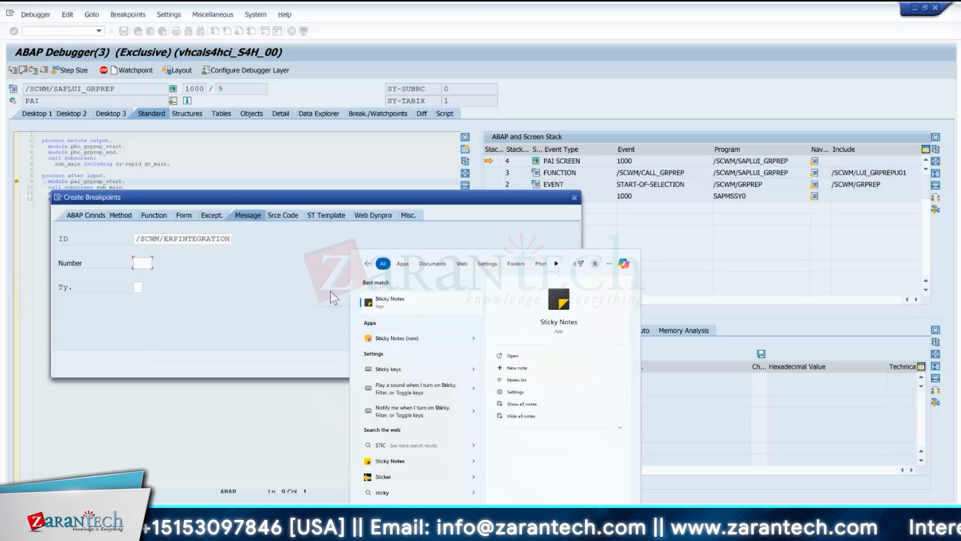
pyautogui.press('Escape')
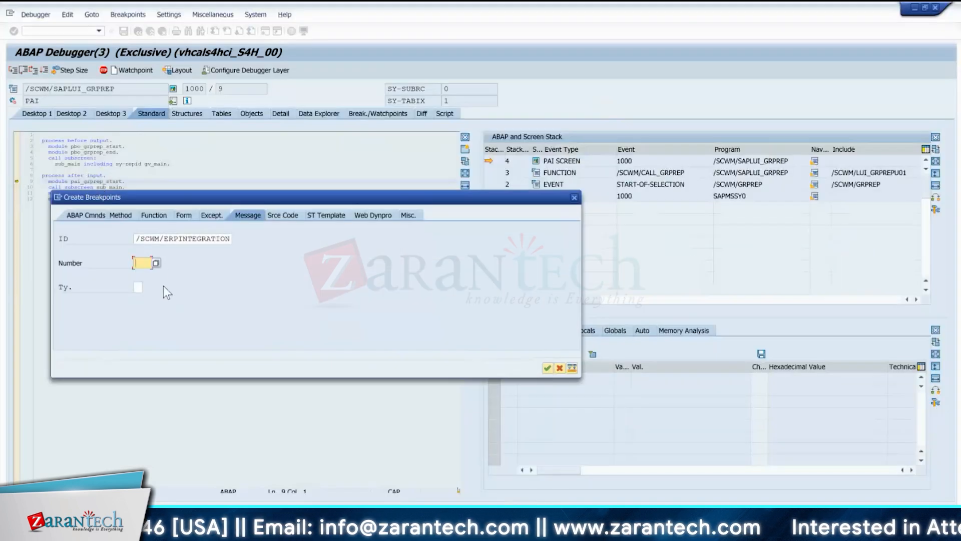
pyautogui.write('410')
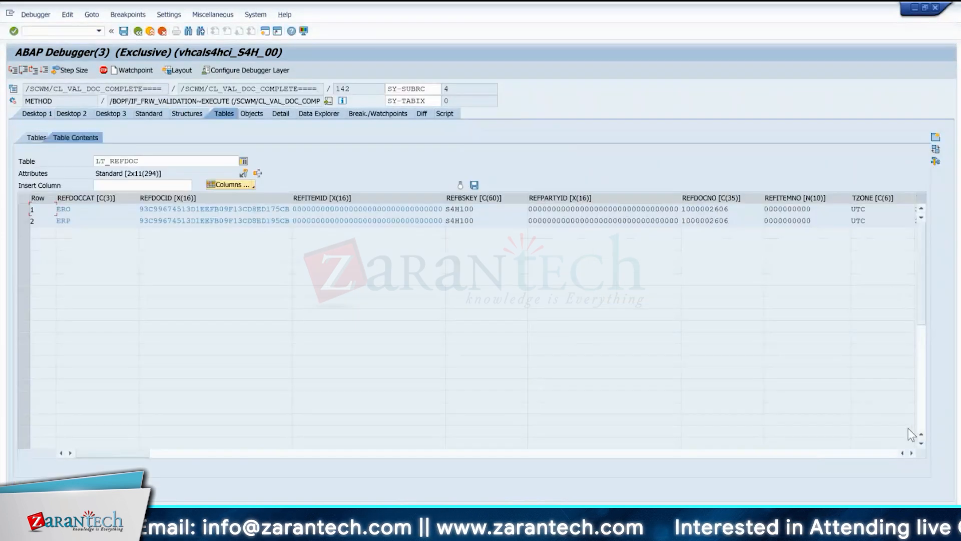
# Examine all columns of the LT_REFDOC table contents in the debugger.
pyautogui.click(911, 453)
pyautogui.click(911, 452)
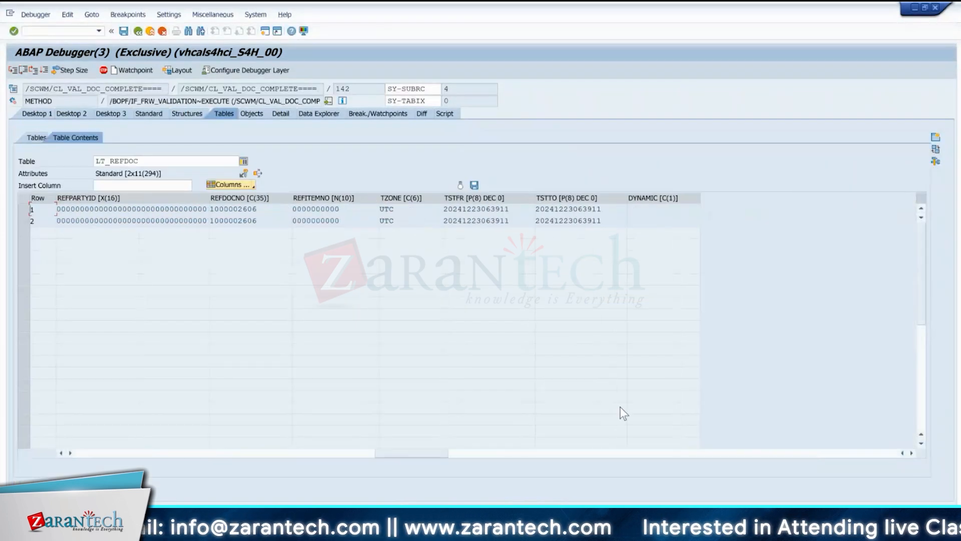
pyautogui.click(59, 453)
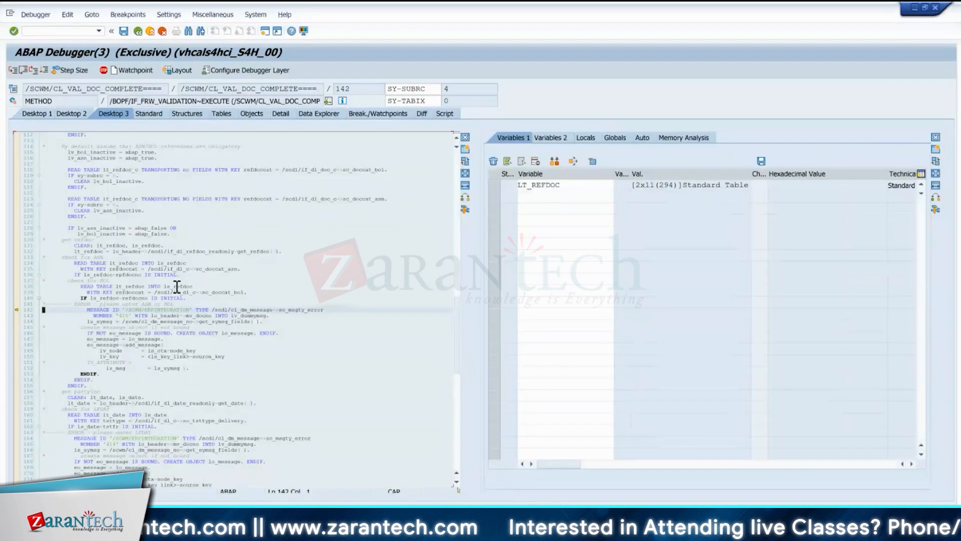
# Examine the reference document categories in table LT_REFDOC_C and copy the profile name /SCWM/INB_PRD from its first row.
pyautogui.moveTo(129, 254)
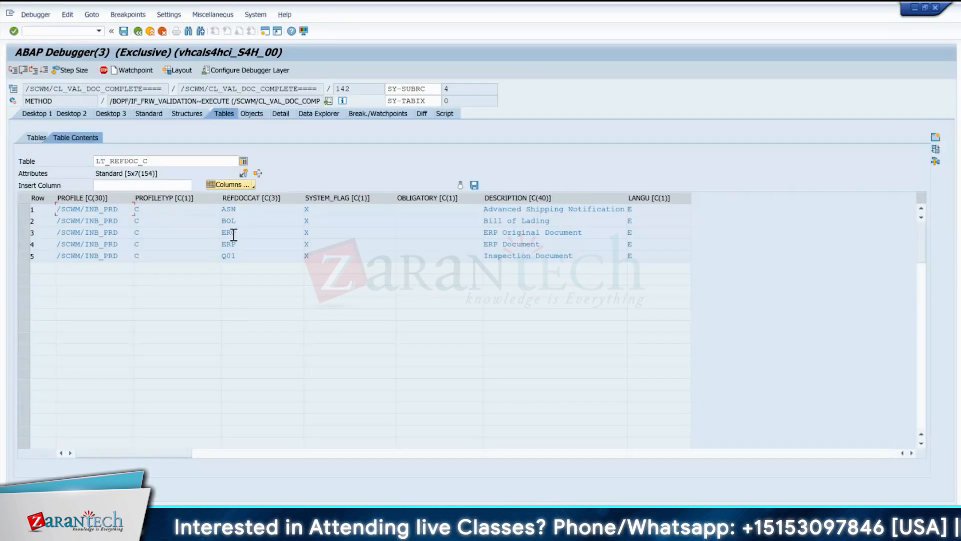
pyautogui.click(232, 209)
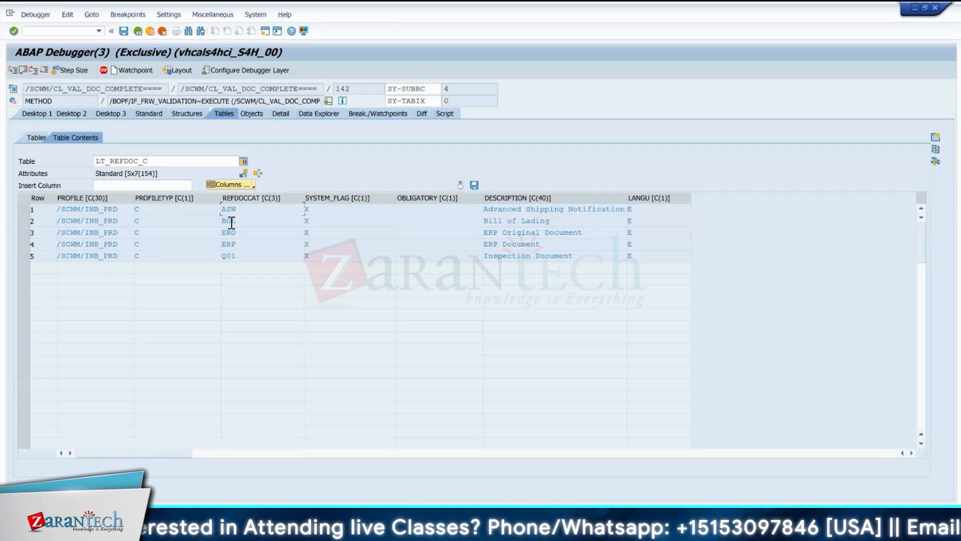
pyautogui.click(232, 258)
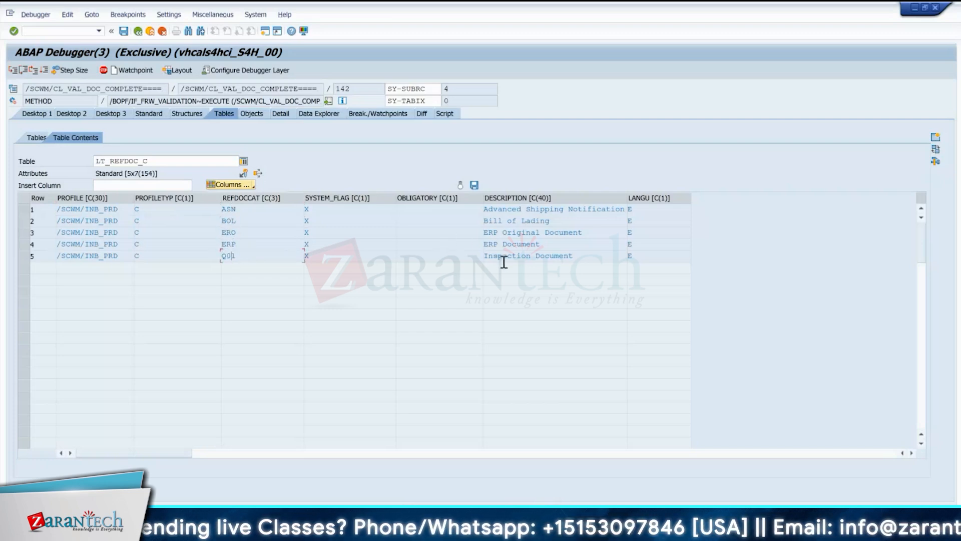
pyautogui.click(504, 210)
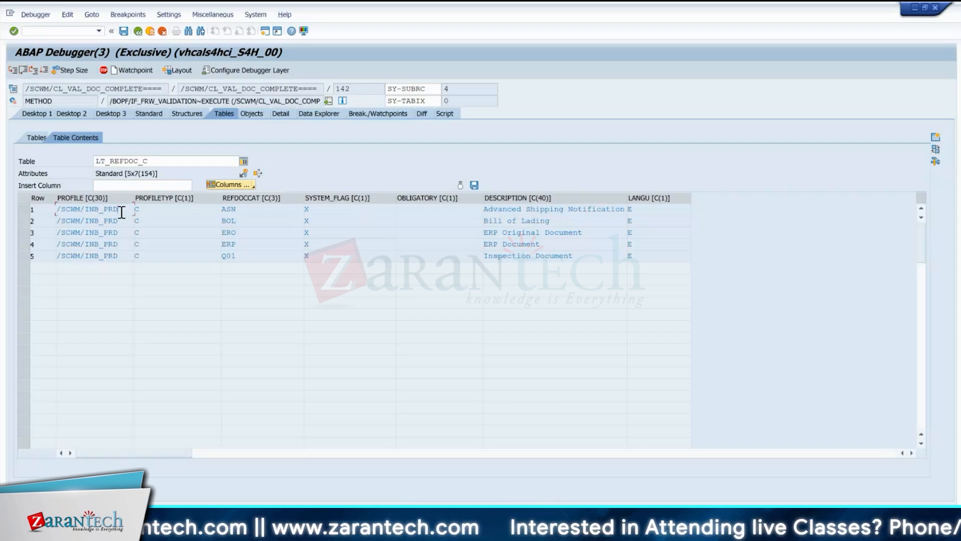
pyautogui.moveTo(122, 212); pyautogui.dragTo(55, 208)
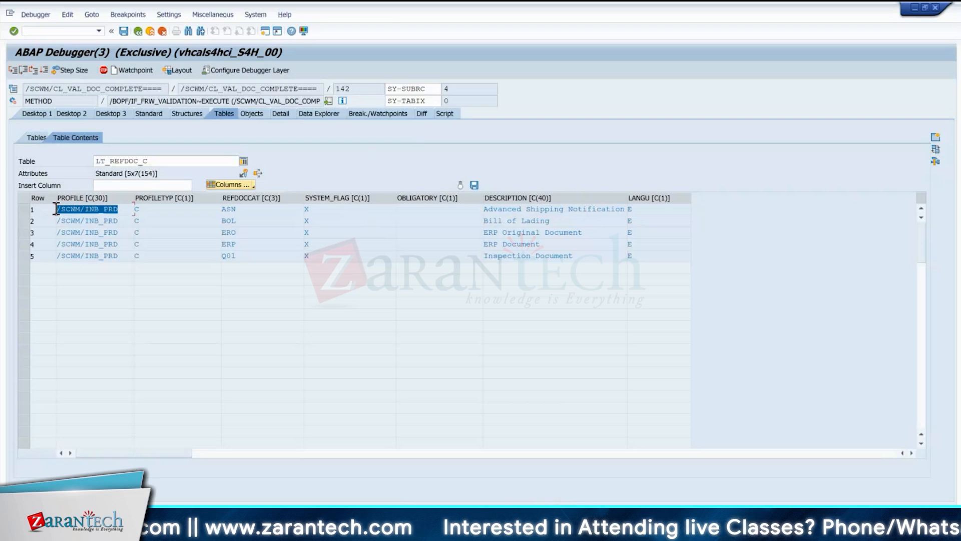
pyautogui.hotkey('ctrl', 'c')
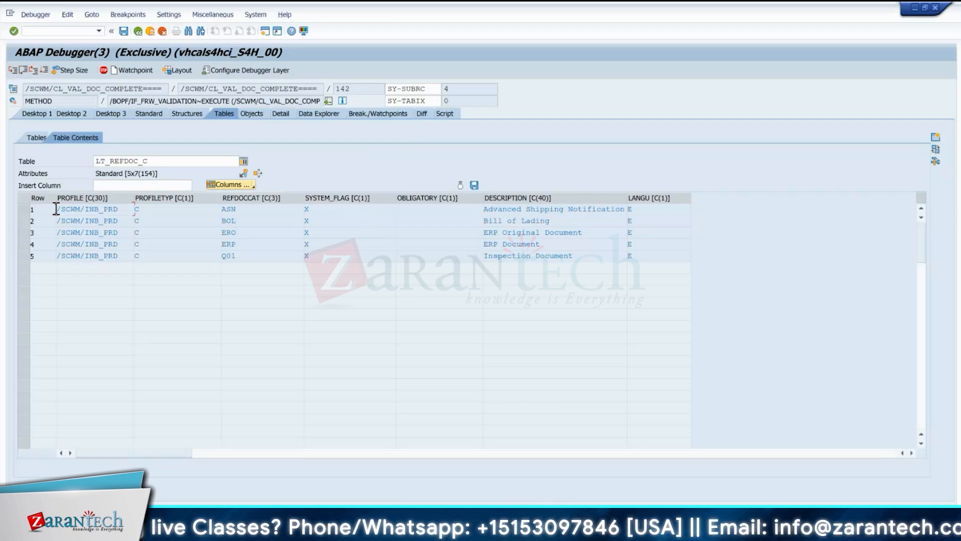
# Switch to the goods receipt preparation window to check the inbound delivery's document type, and return to the debugger.
pyautogui.press('alt')
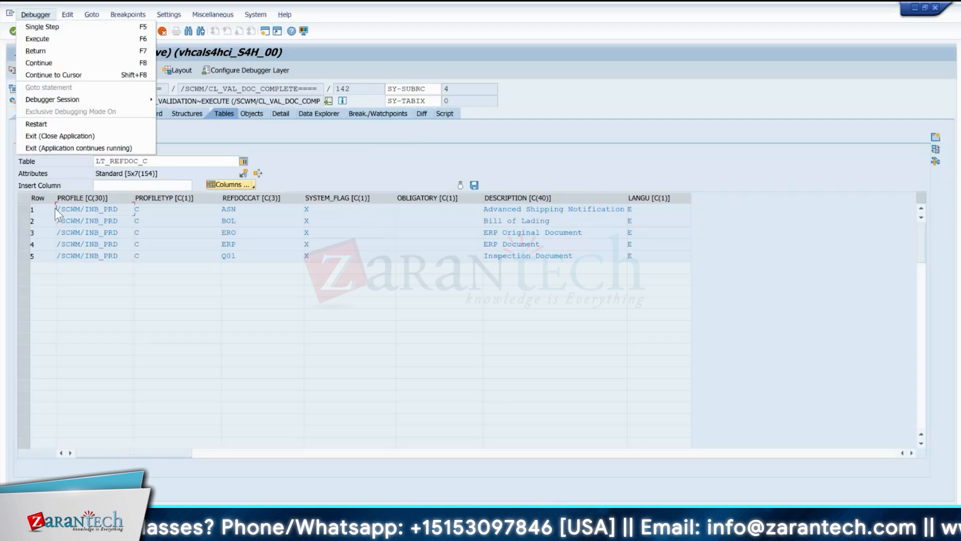
pyautogui.hotkey('alt', 'Tab')
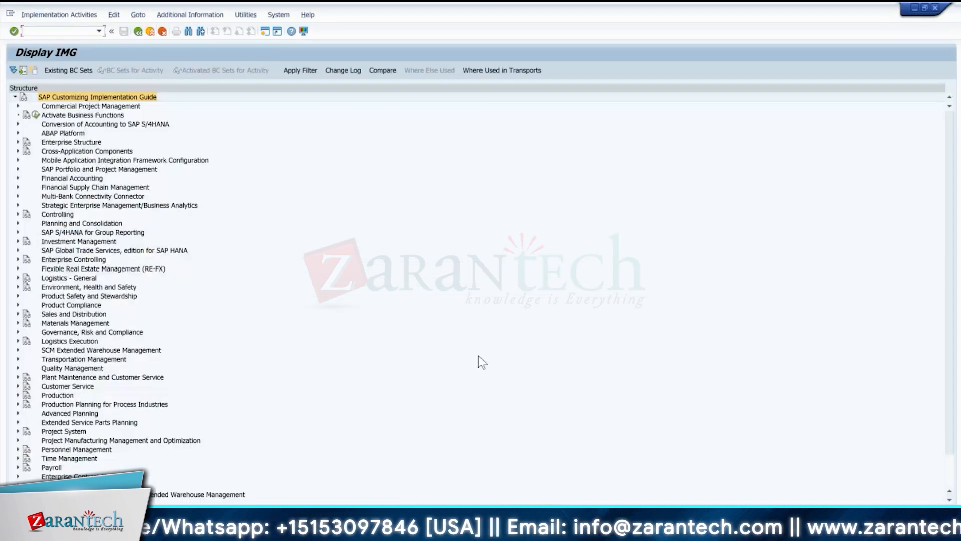
pyautogui.moveTo(679, 489)
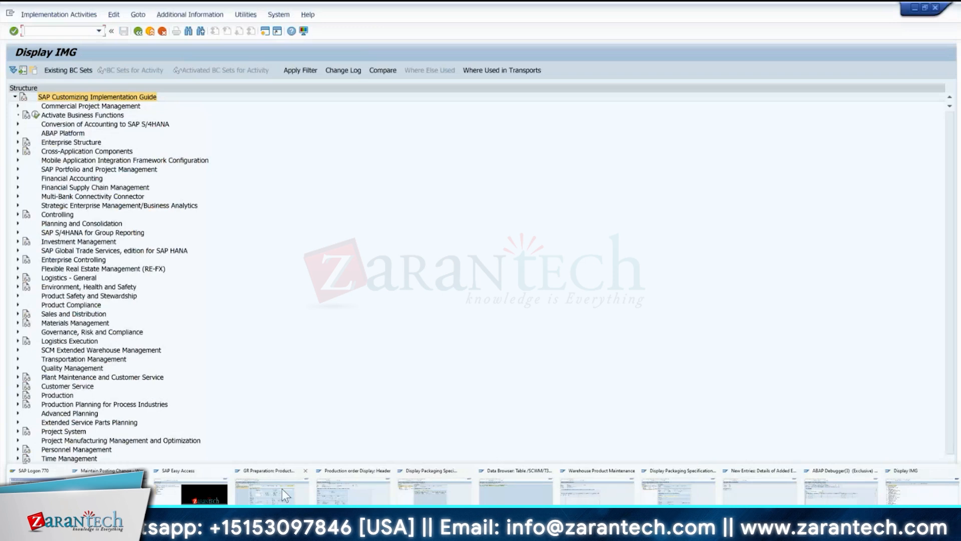
pyautogui.click(281, 489)
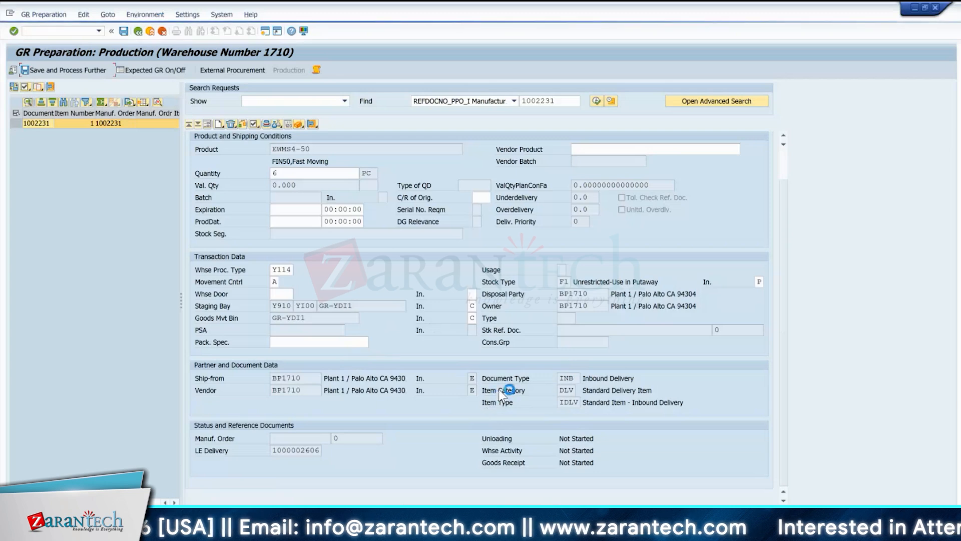
pyautogui.moveTo(614, 530)
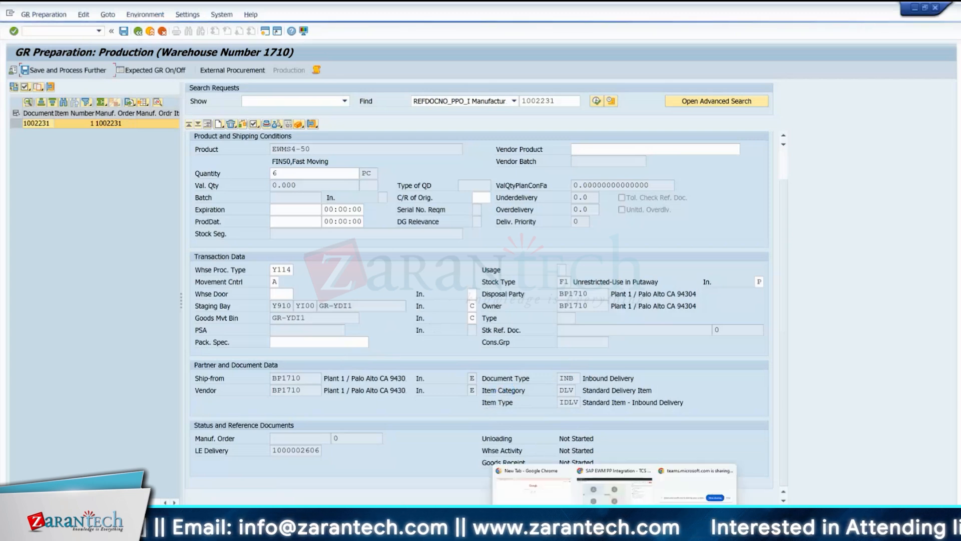
pyautogui.moveTo(646, 529)
pyautogui.click(896, 488)
# Open a new SAP session and run transaction SIMG to display the customizing implementation guide.
pyautogui.click(11, 15)
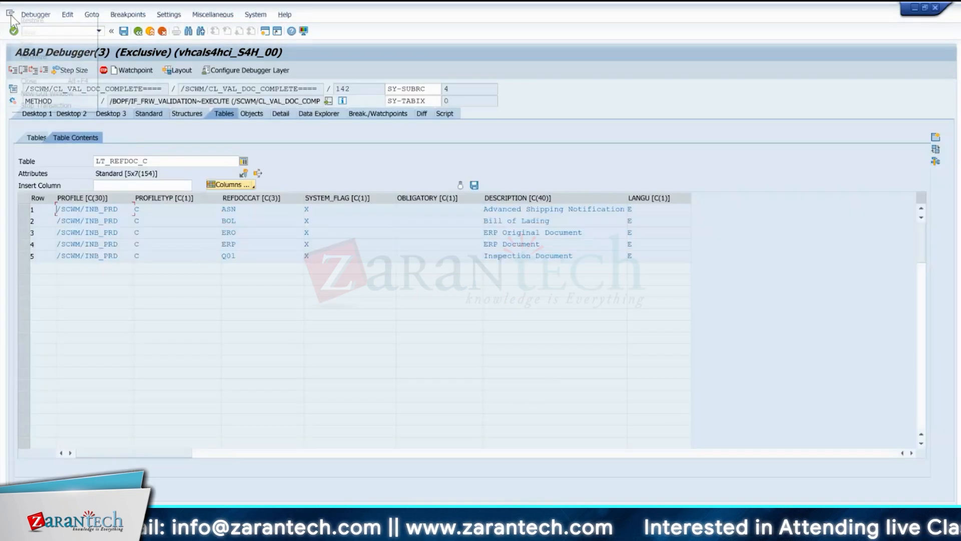
pyautogui.click(30, 80)
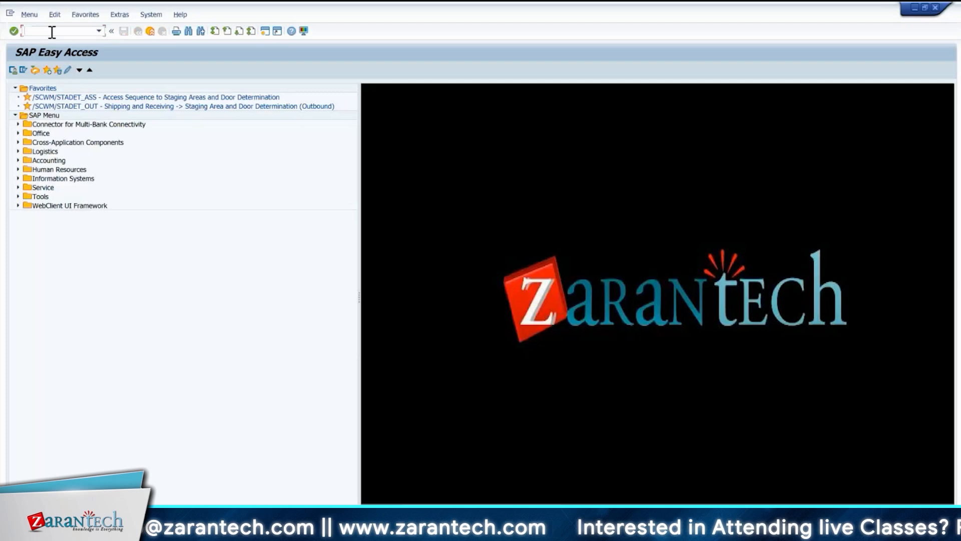
pyautogui.click(51, 32)
pyautogui.write('/N')
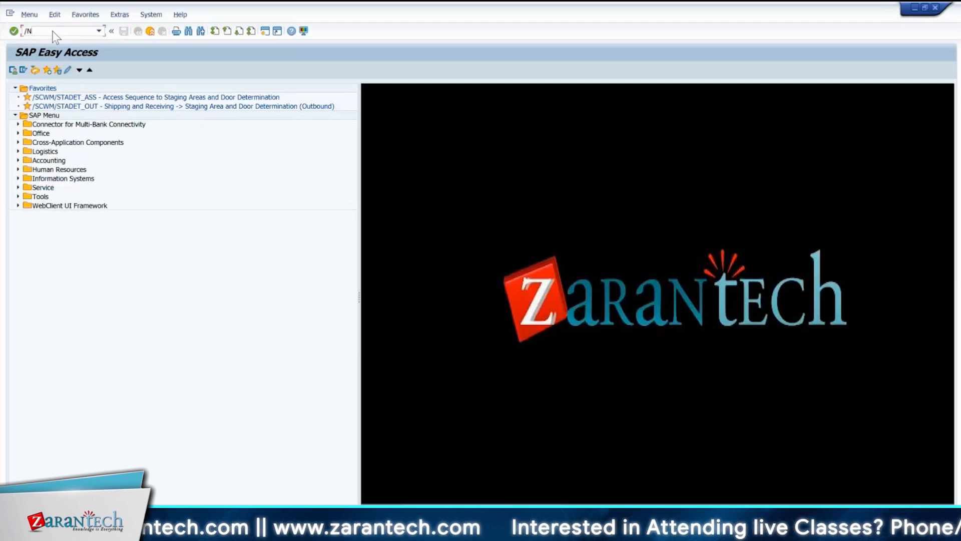
pyautogui.write('SIMG')
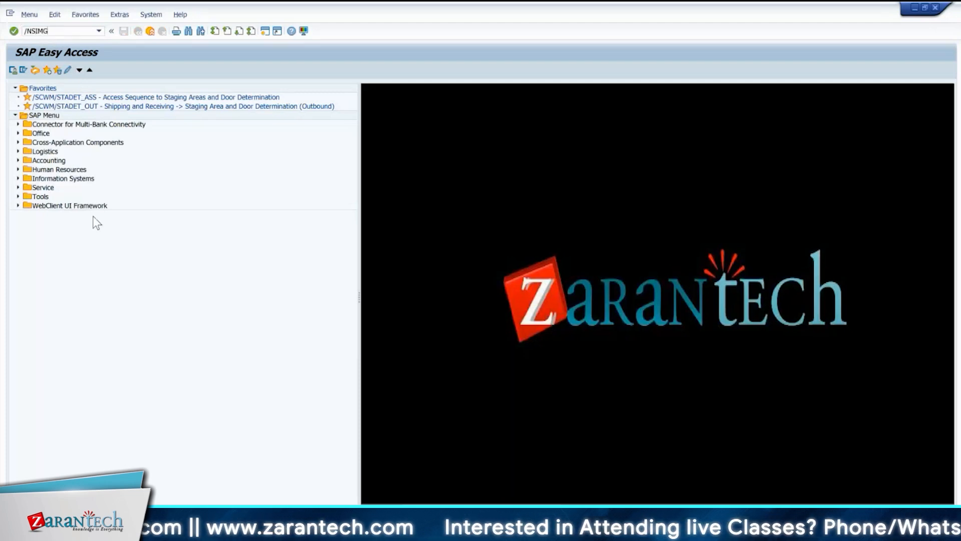
pyautogui.press('Return')
# Open the activity Define Document Types for Inbound Delivery Process under Goods Receipt Process, Inbound Delivery.
pyautogui.click(23, 386)
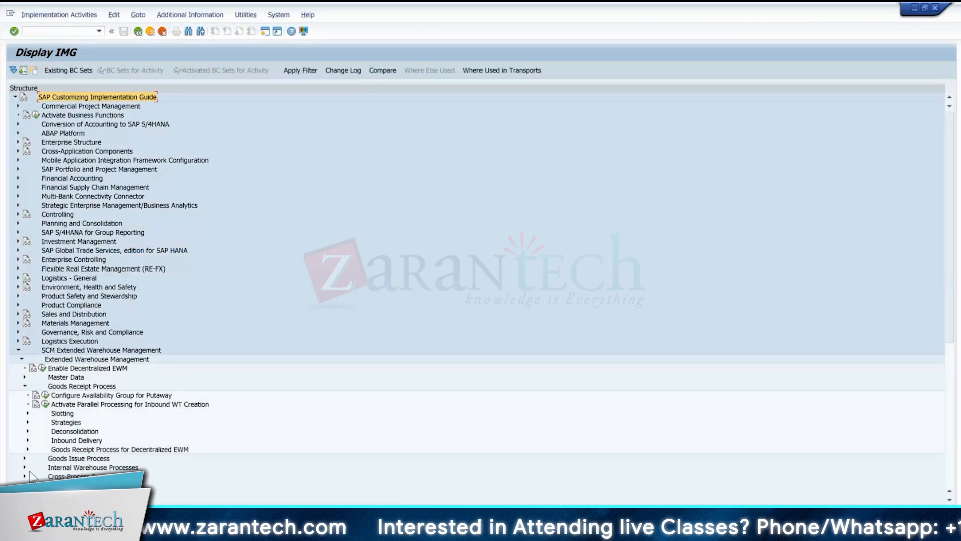
pyautogui.click(27, 440)
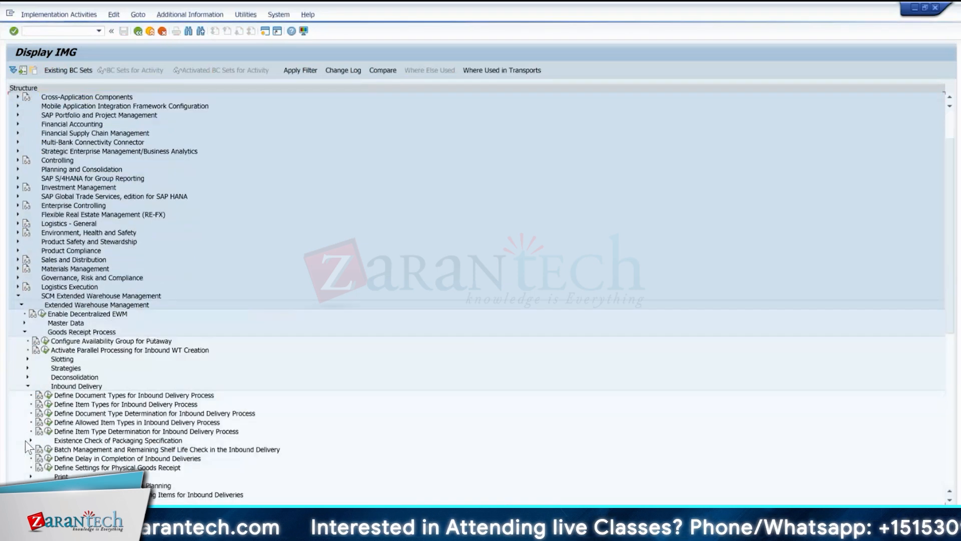
pyautogui.click(48, 395)
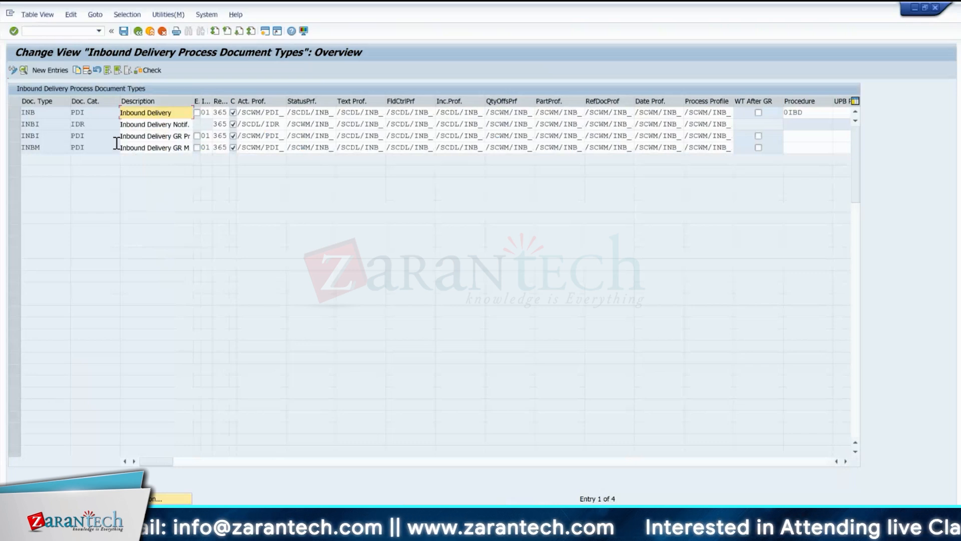
# Examine the reference document category profile of document type INBM and return to the document type overview.
pyautogui.doubleClick(52, 146)
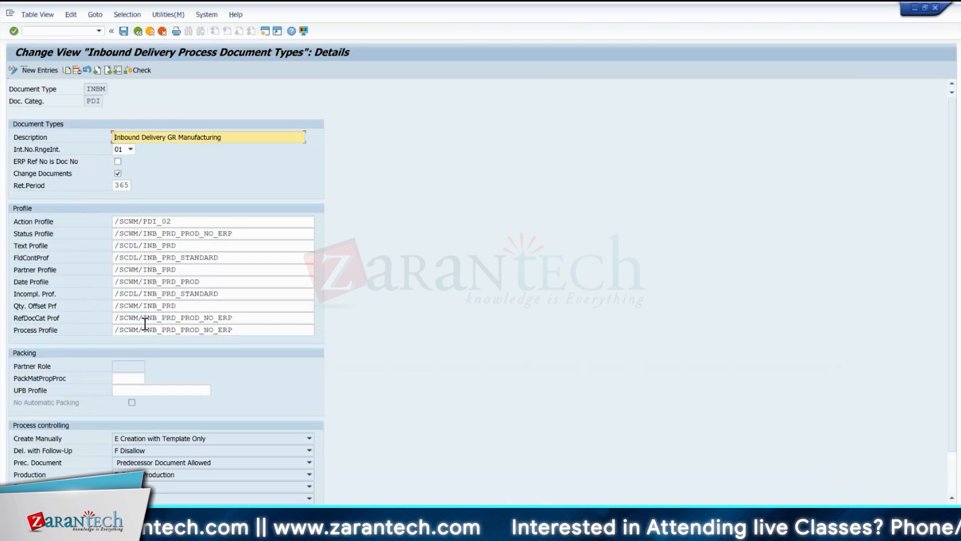
pyautogui.click(115, 317)
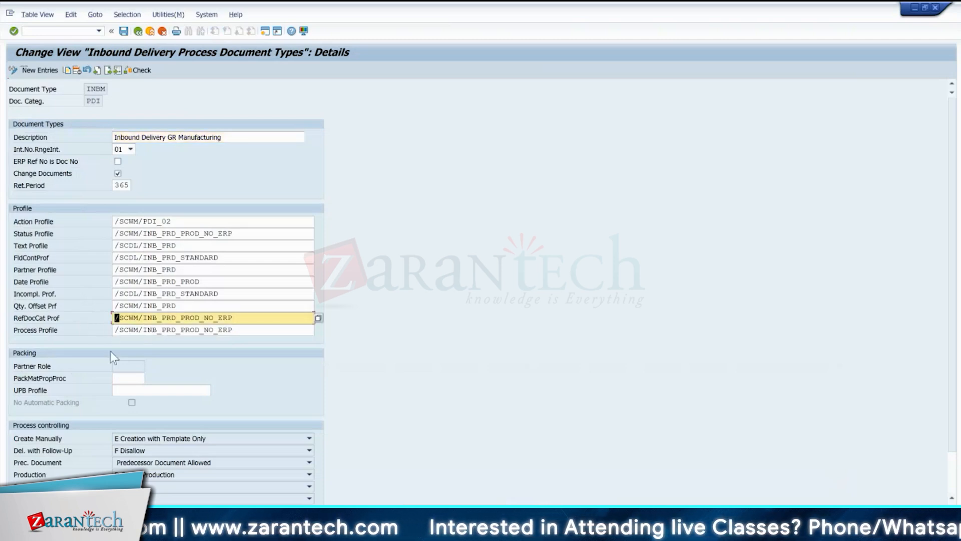
pyautogui.click(252, 318)
pyautogui.click(137, 31)
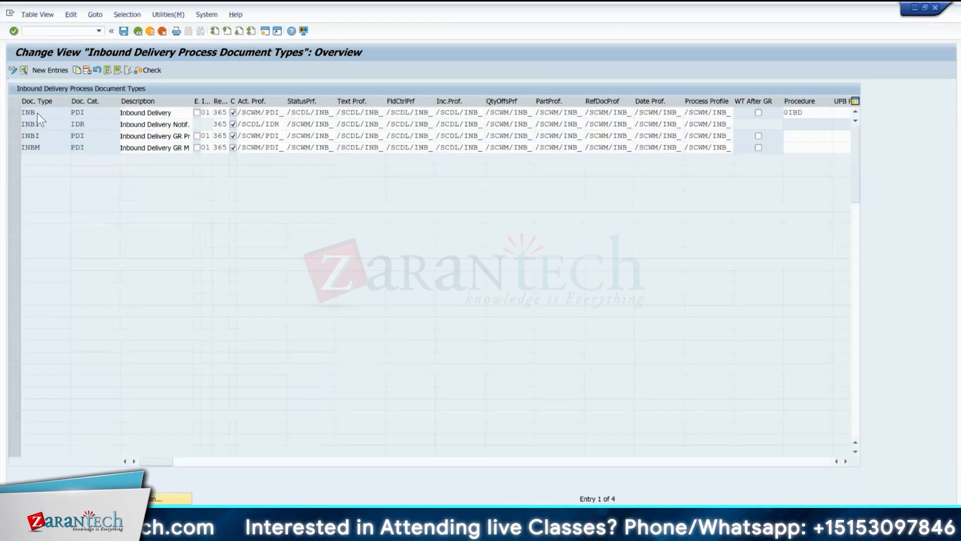
# Set the reference document category profile of document type INB to /SCWM/INB_PRD_PROD_NO_ERP and leave its details.
pyautogui.doubleClick(36, 113)
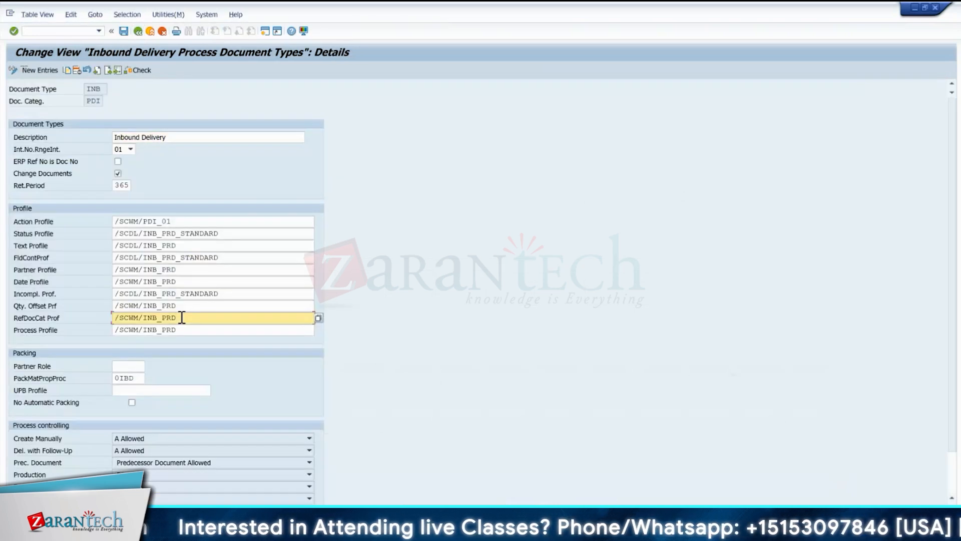
pyautogui.click(318, 318)
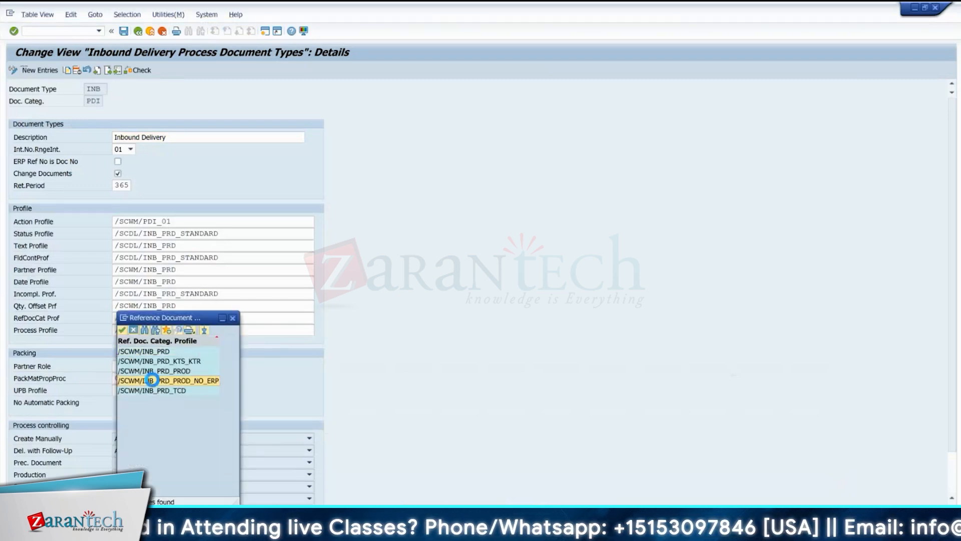
pyautogui.click(239, 318)
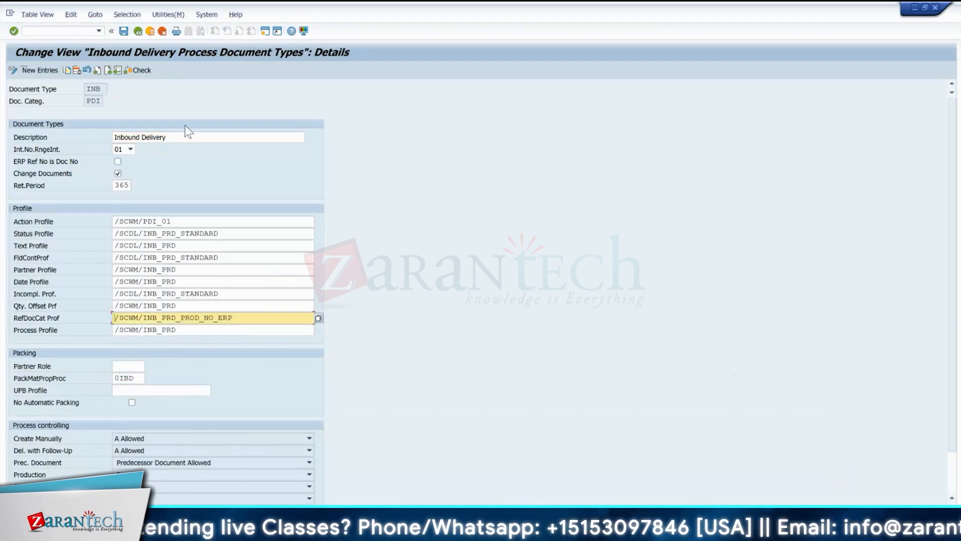
pyautogui.click(136, 31)
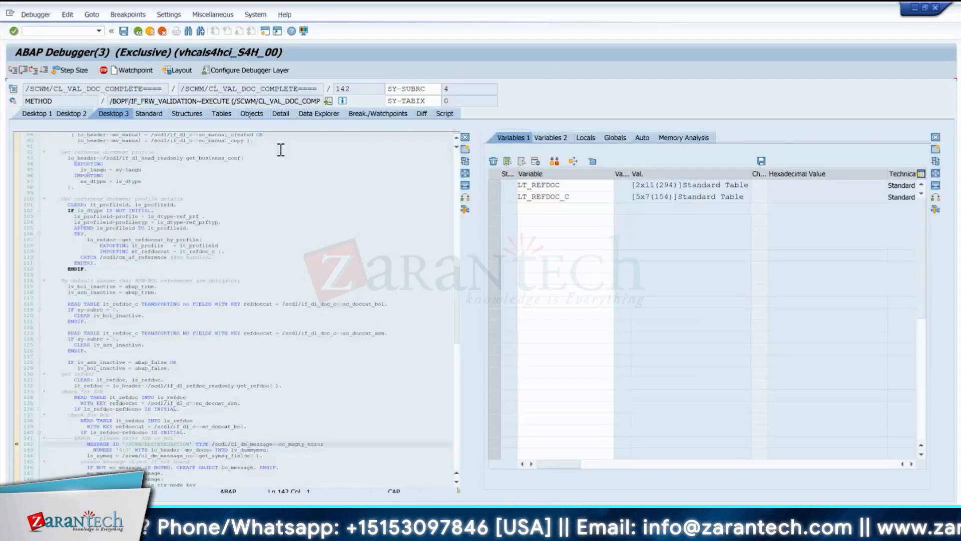
# Resume program execution until the debugger is left, and exit the goods receipt preparation transaction.
pyautogui.press('F8')
pyautogui.press('F8')
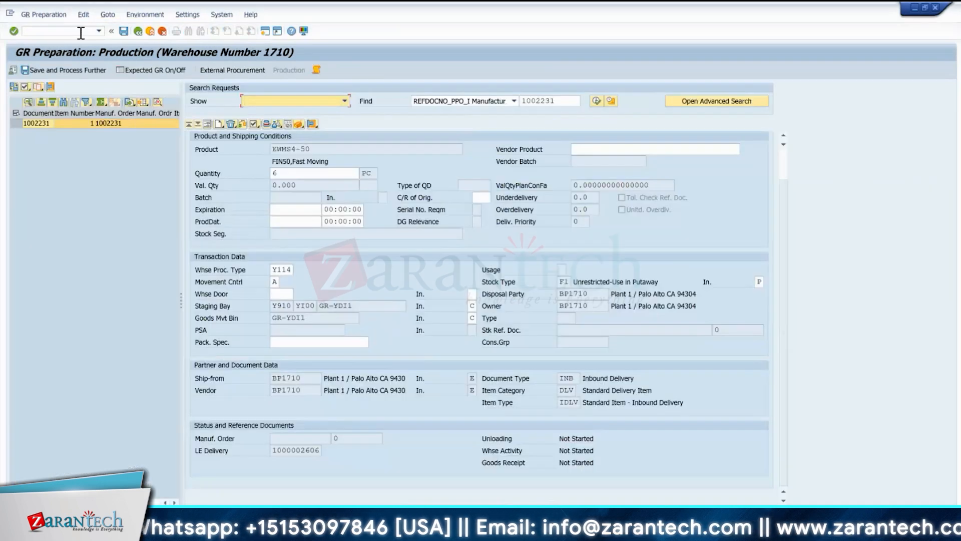
pyautogui.click(80, 33)
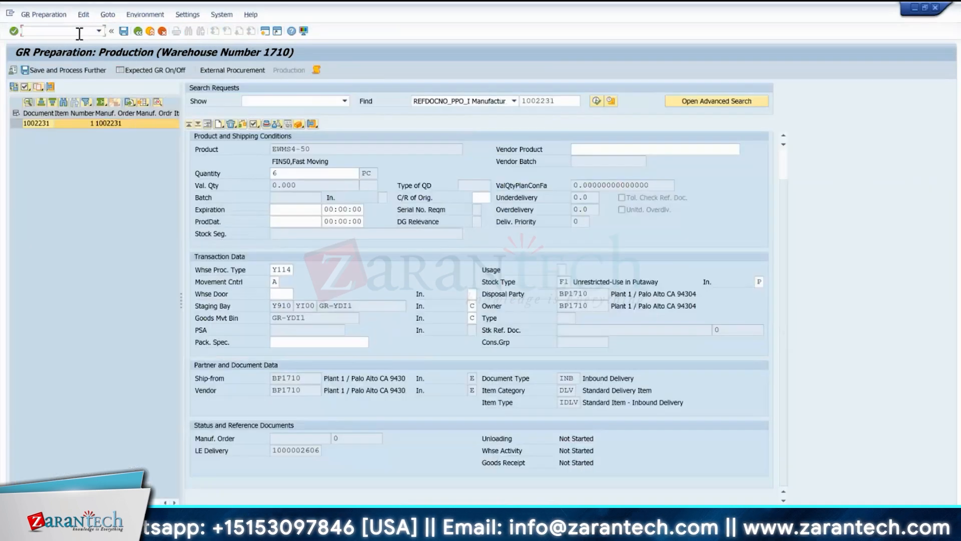
pyautogui.write('/n')
pyautogui.press('Return')
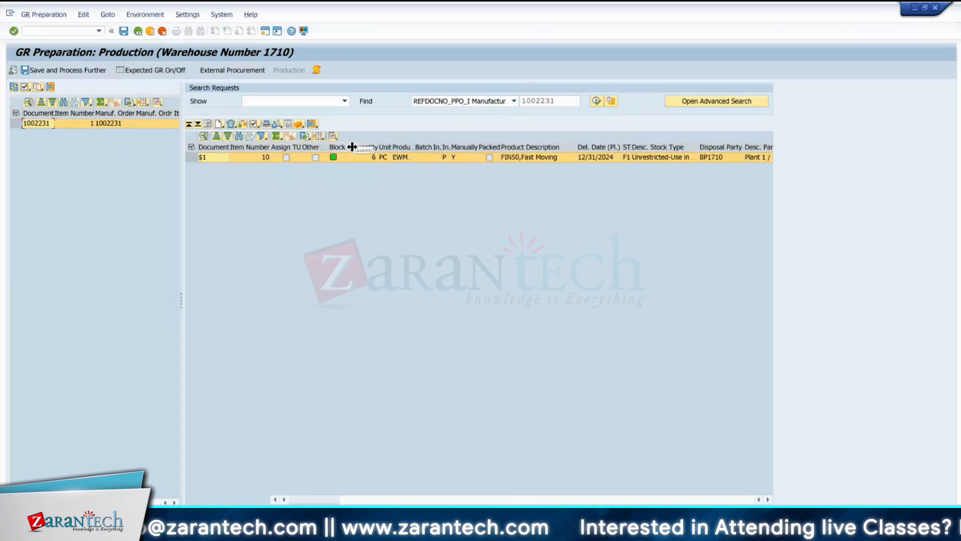
# Display the inbound delivery item in form view to check its document type, and return to SAP Easy Access.
pyautogui.moveTo(351, 146); pyautogui.dragTo(395, 146)
pyautogui.click(206, 125)
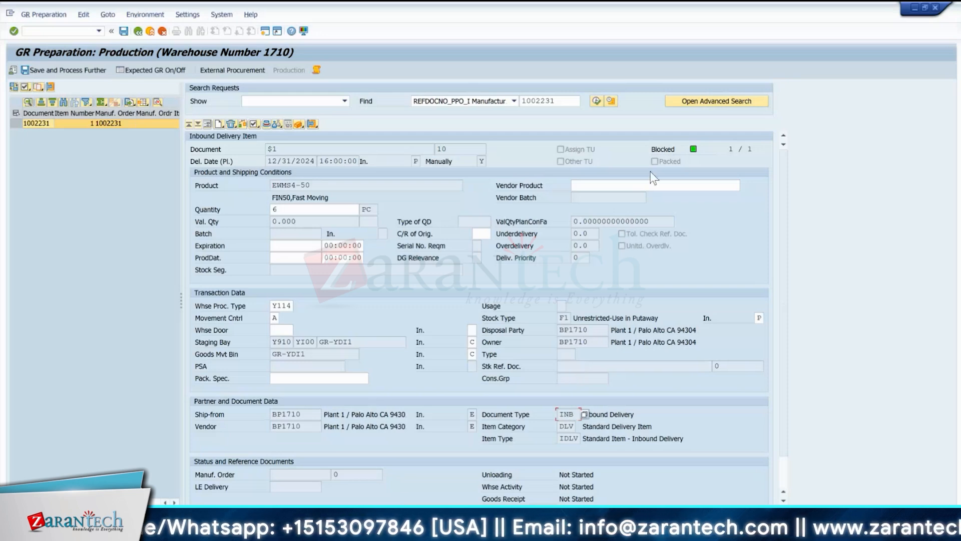
pyautogui.click(52, 33)
pyautogui.write('/N')
pyautogui.press('Return')
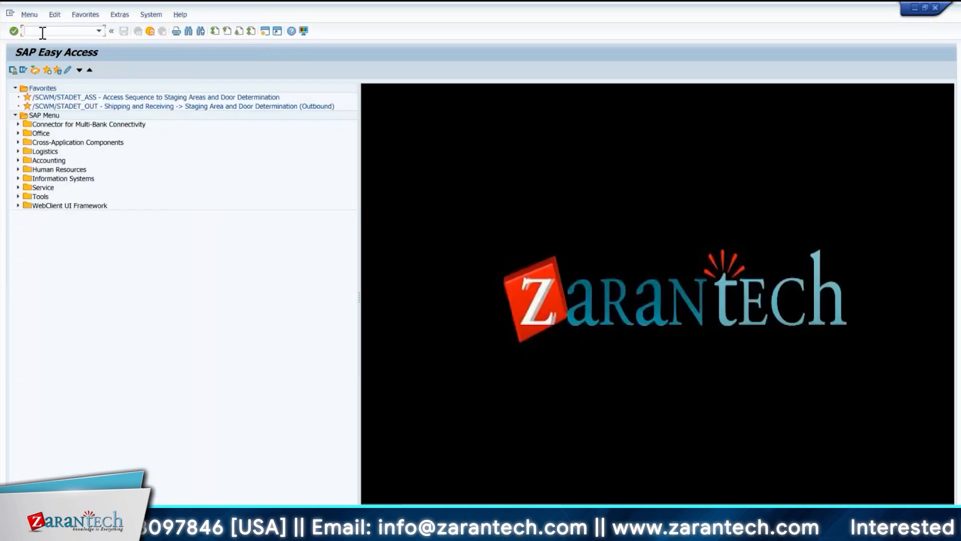
# Close the packaging specification session and open Rec. HU by Order under Inbound Processes, Receiving of Handling Units.
pyautogui.moveTo(465, 531)
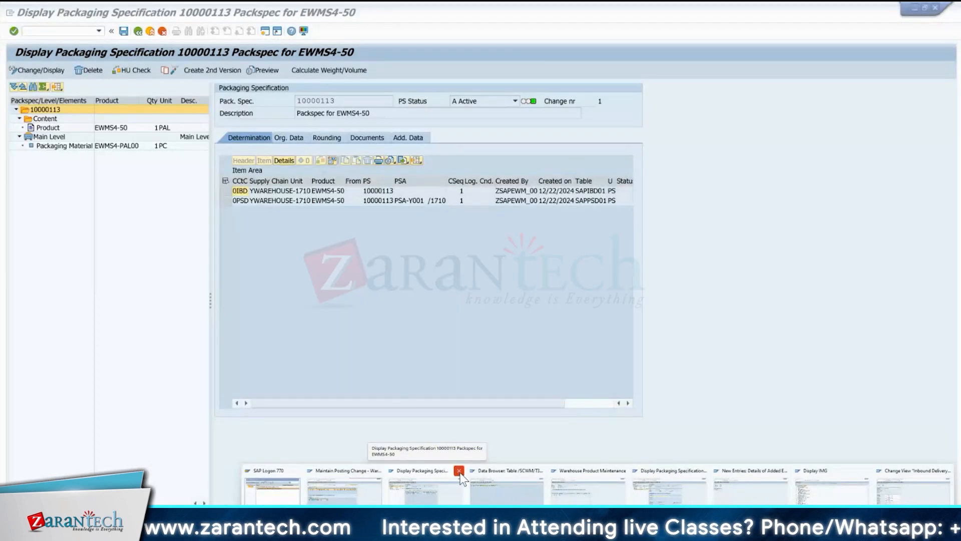
pyautogui.click(459, 470)
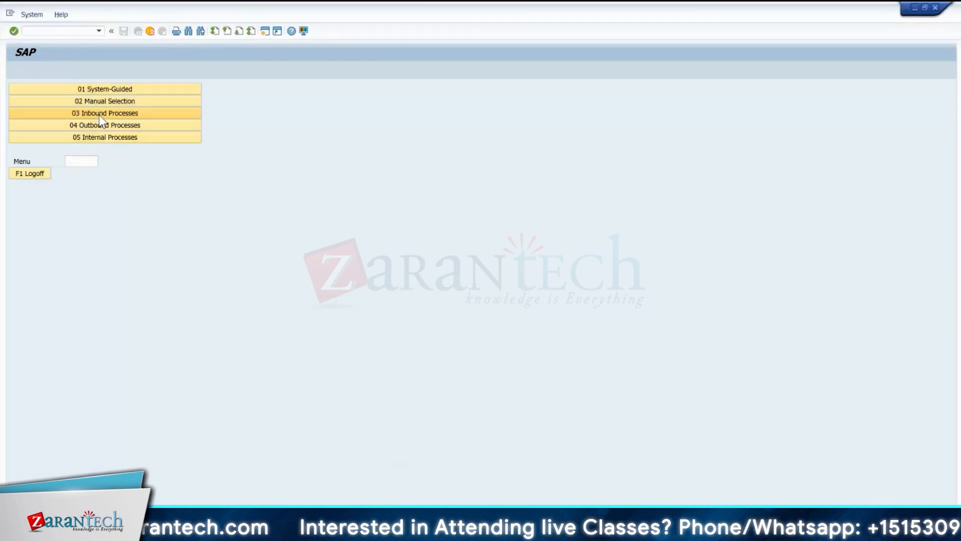
pyautogui.click(99, 118)
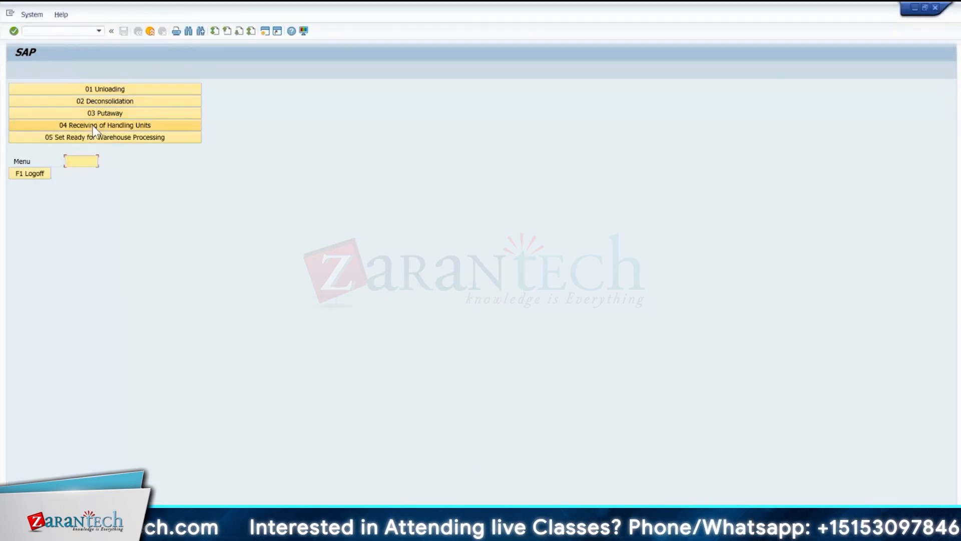
pyautogui.click(100, 124)
pyautogui.click(107, 149)
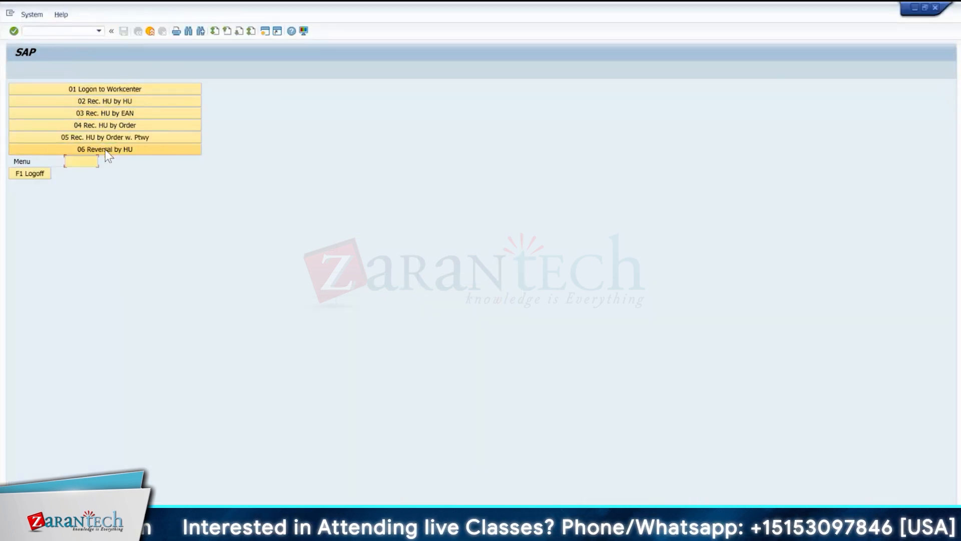
pyautogui.click(106, 126)
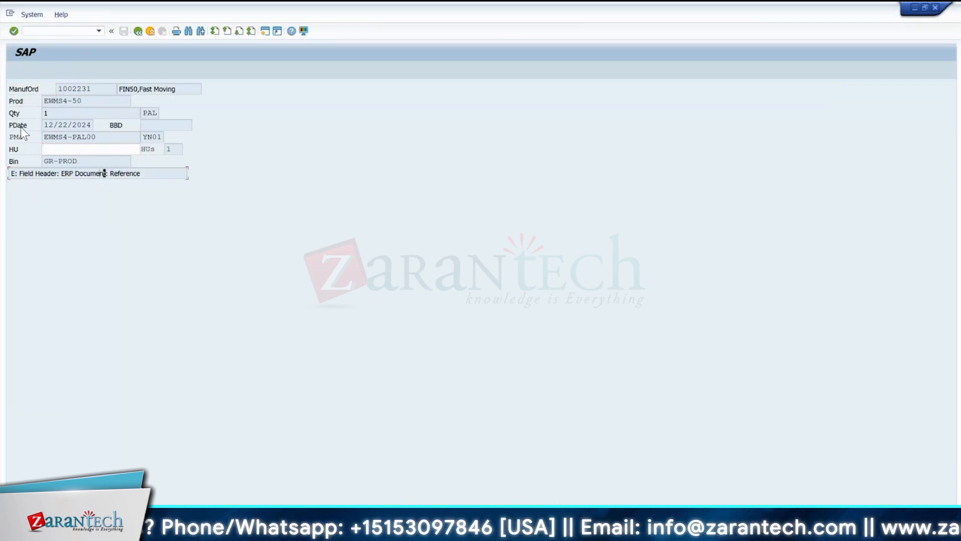
# Start transaction /SCWM/GRPI and search for the expected goods receipt by the manufacturing order number.
pyautogui.click(64, 31)
pyautogui.write('/N/SCWM/GRPI')
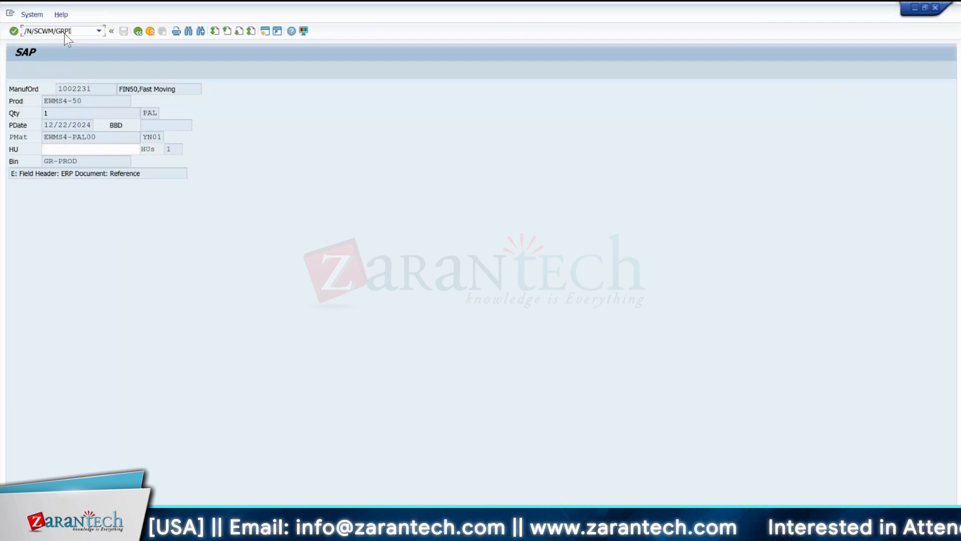
pyautogui.press('Return')
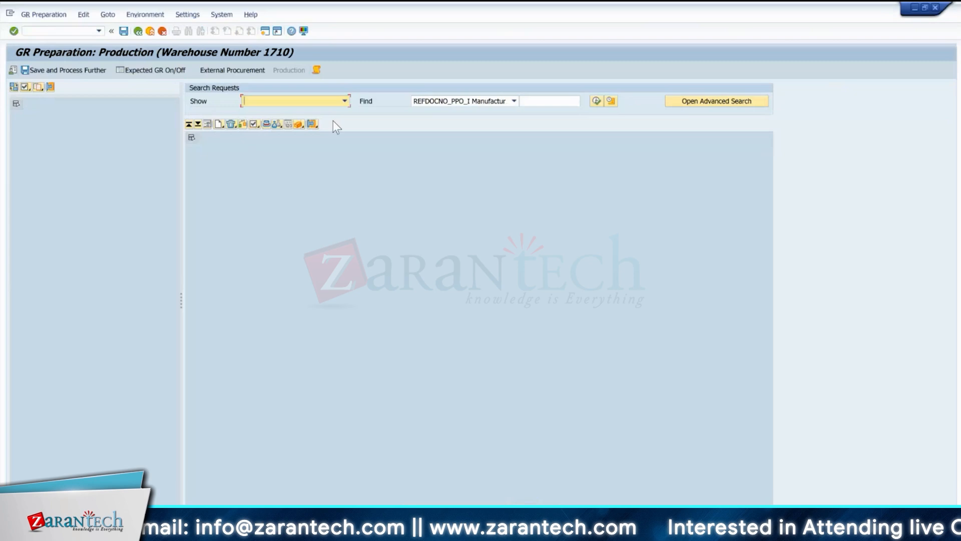
pyautogui.doubleClick(534, 103)
pyautogui.click(535, 110)
pyautogui.press('Return')
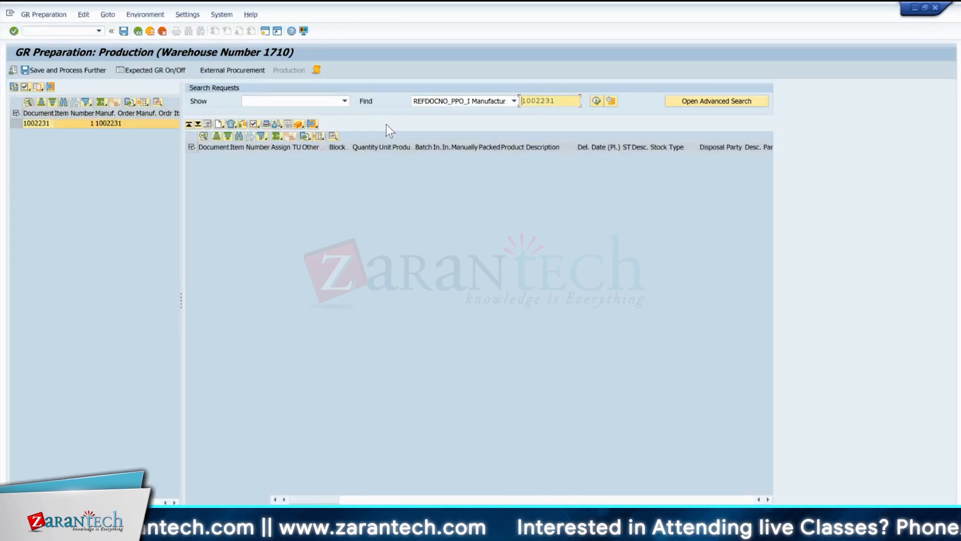
# Prepare an inbound delivery from the found manufacturing order item, try to save it, and review the error log.
pyautogui.doubleClick(75, 125)
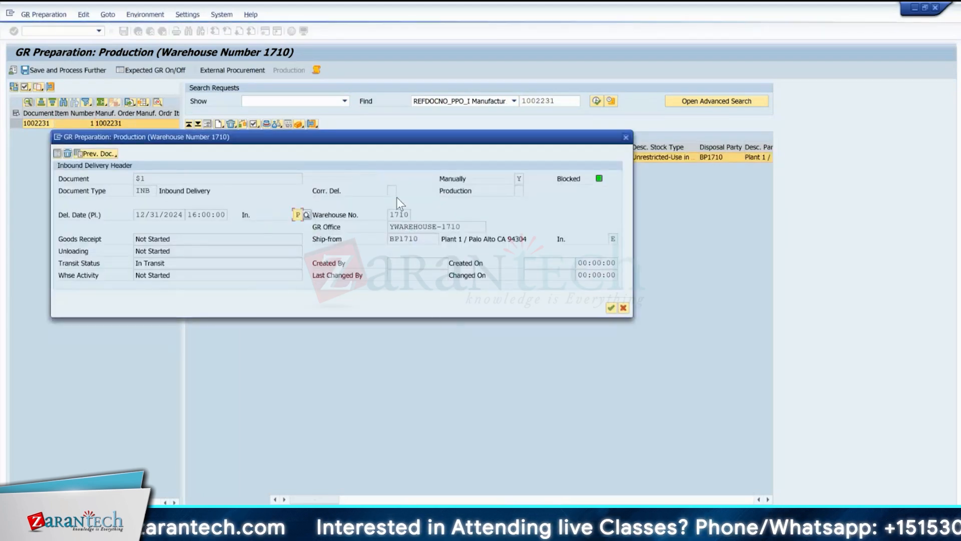
pyautogui.click(611, 308)
pyautogui.click(76, 70)
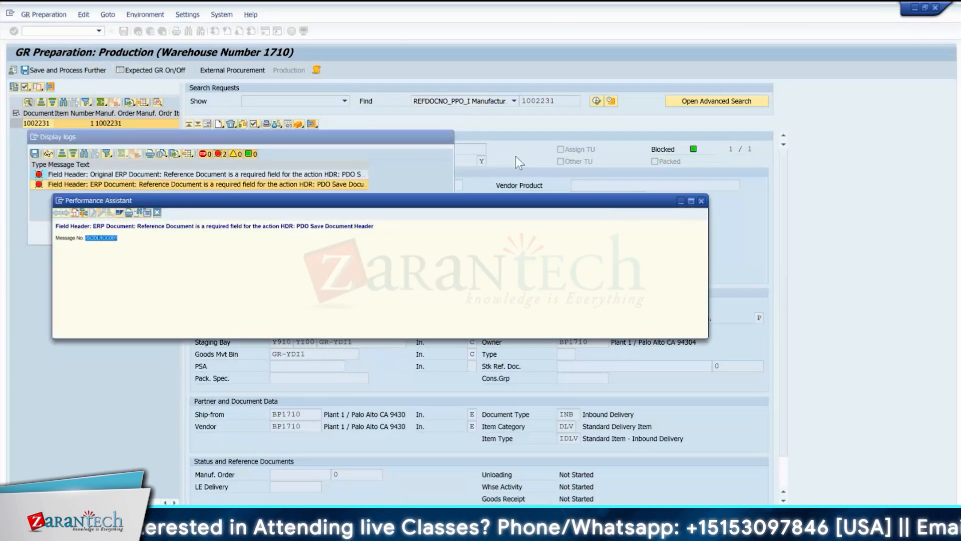
pyautogui.click(447, 136)
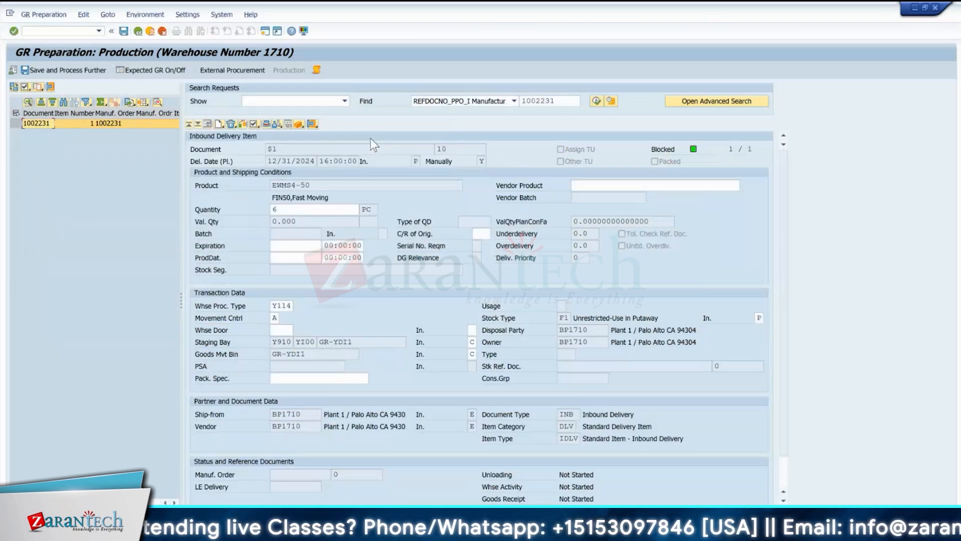
# Switch on debugging and save the prepared inbound delivery again to enter the ABAP Debugger.
pyautogui.click(47, 32)
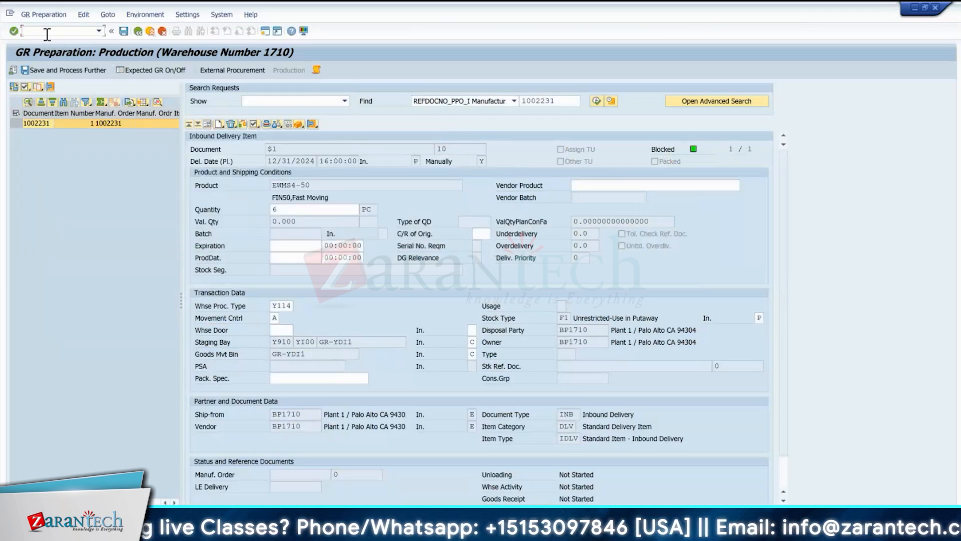
pyautogui.write('/h')
pyautogui.press('Return')
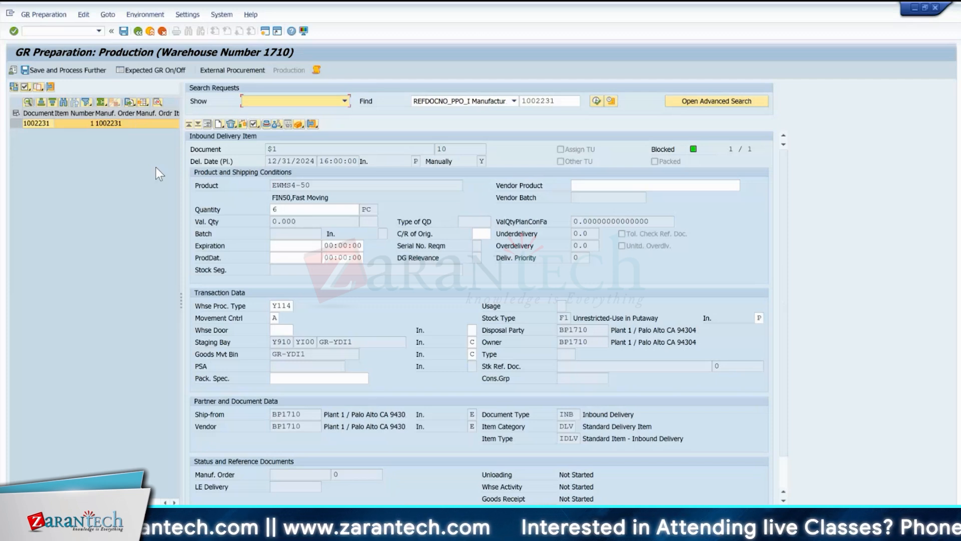
pyautogui.click(71, 70)
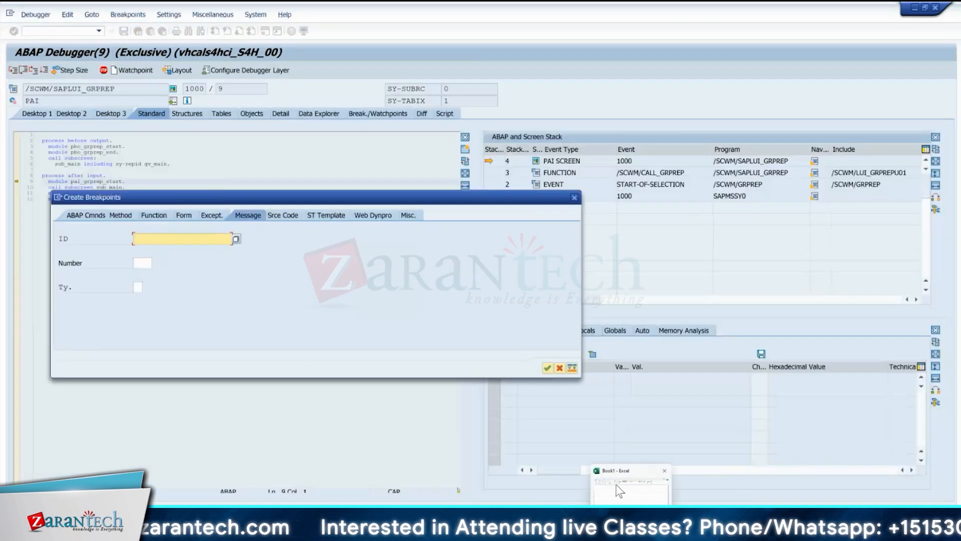
# Paste the copied message number into Excel cell E9 and create a message breakpoint for ID /SCDL/ICC with its number.
pyautogui.click(619, 489)
pyautogui.click(116, 155)
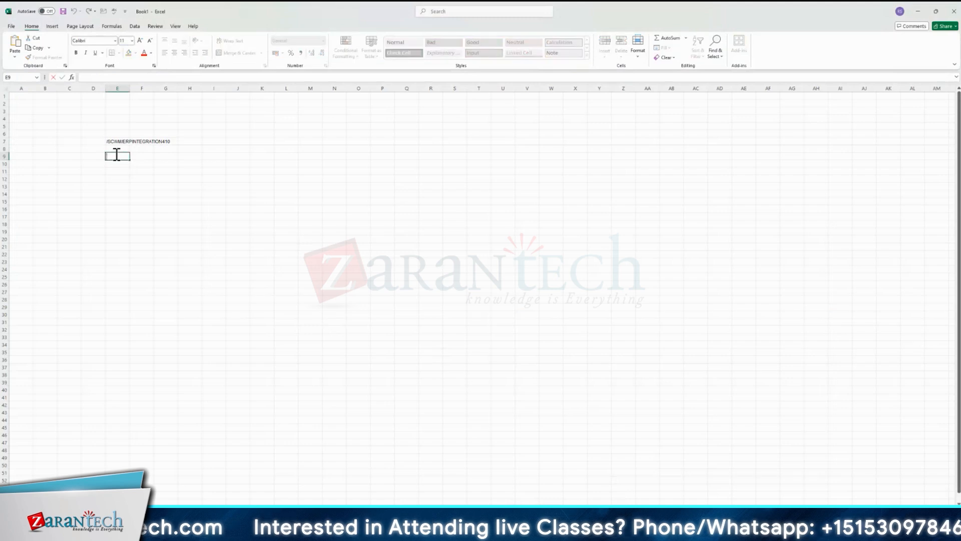
pyautogui.hotkey('ctrl', 'v')
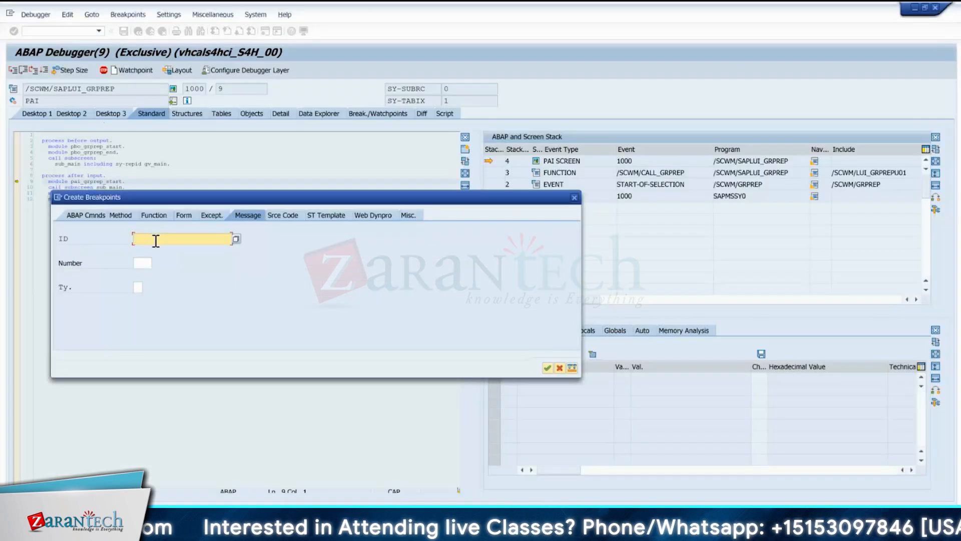
pyautogui.write('/SCDL/ICC')
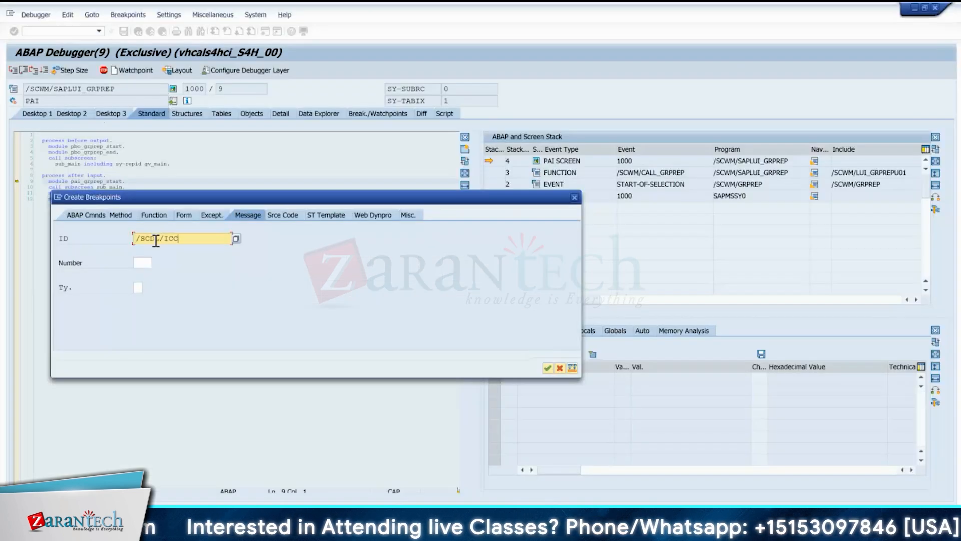
pyautogui.click(145, 262)
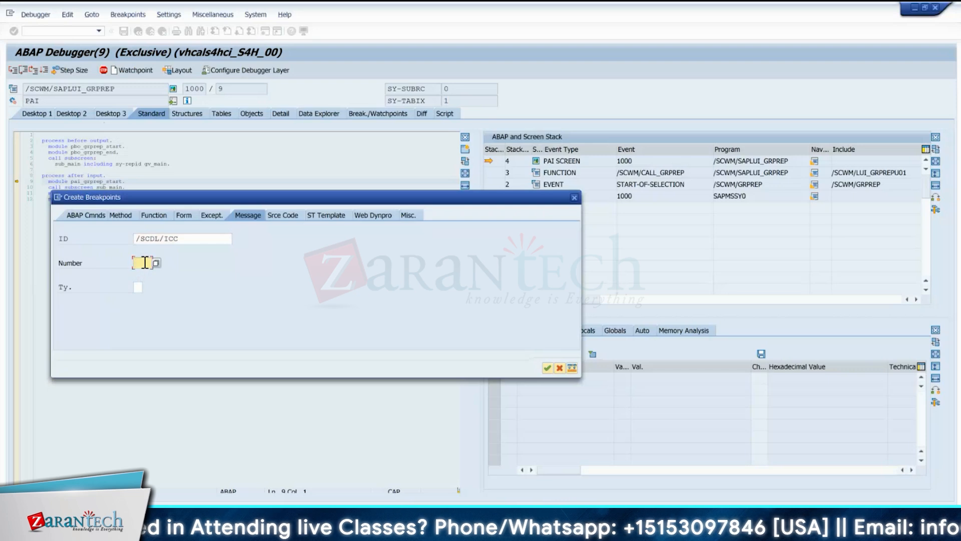
pyautogui.press('Return')
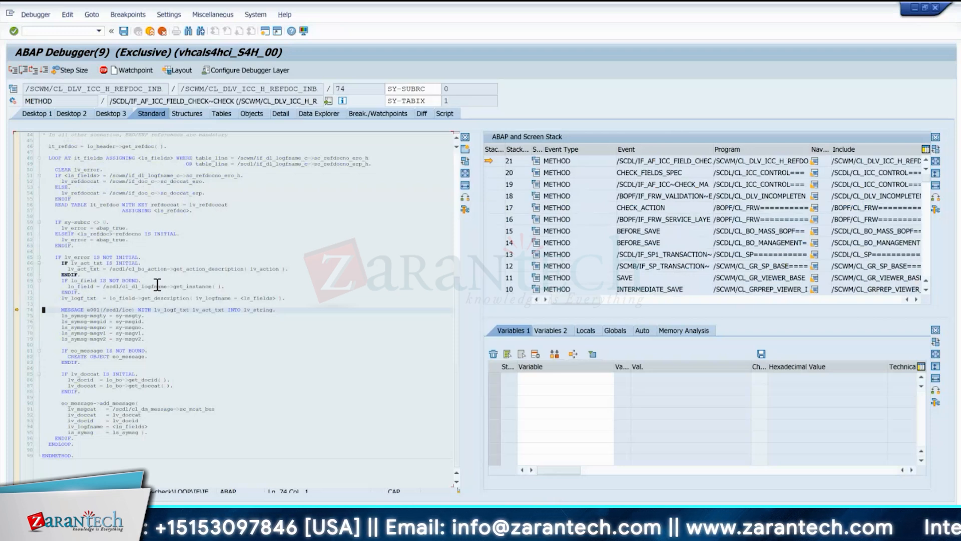
# Display the variables LT_REFDOC and LO_HEADER and check the get_refdoc call in the field check method.
pyautogui.doubleClick(103, 206)
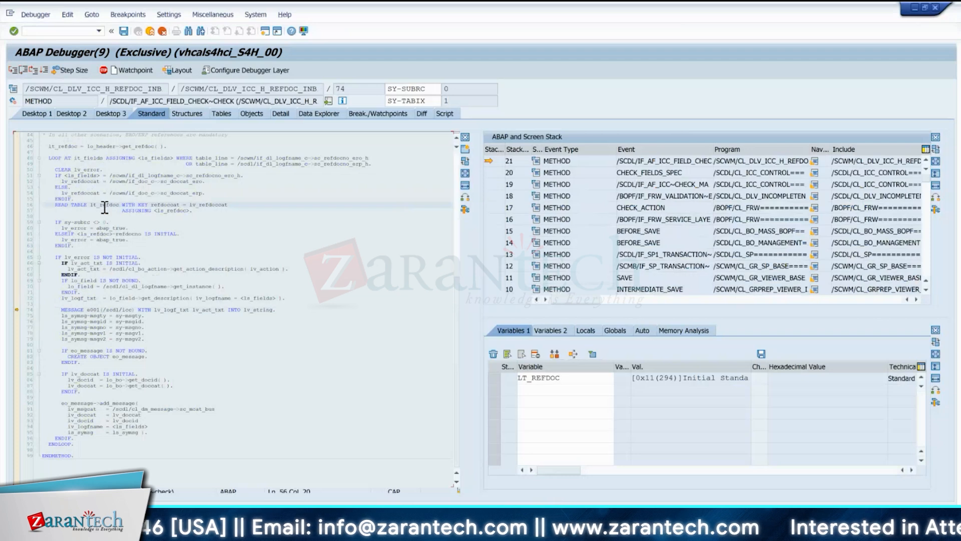
pyautogui.click(166, 205)
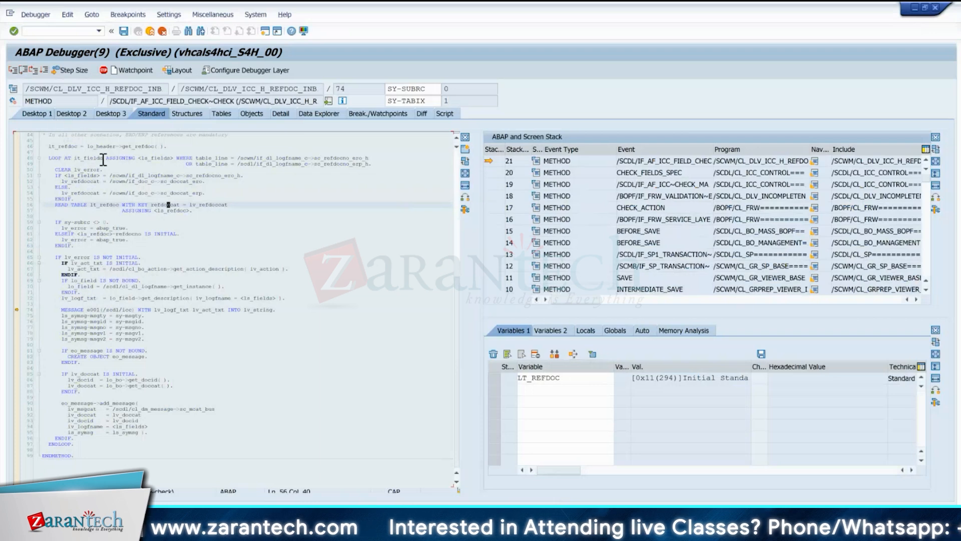
pyautogui.click(61, 148)
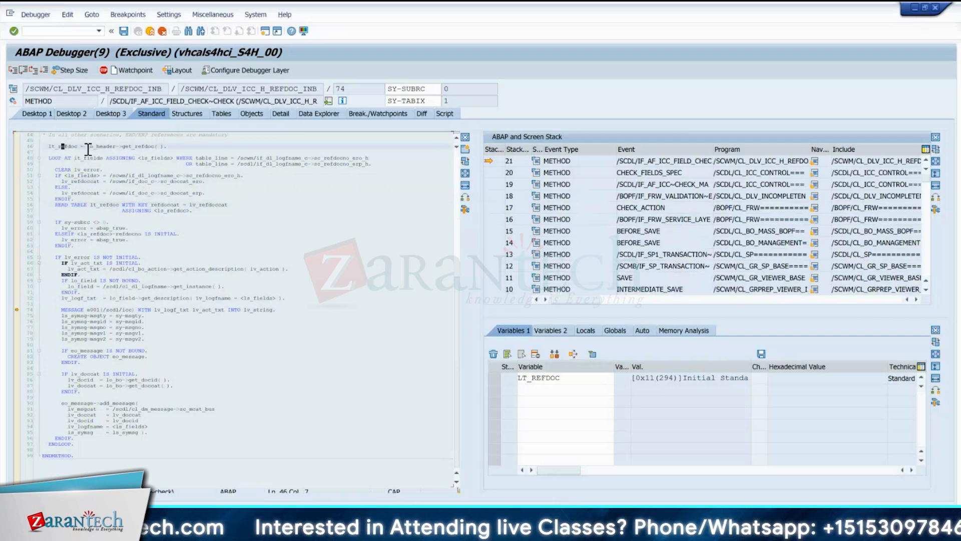
pyautogui.doubleClick(107, 146)
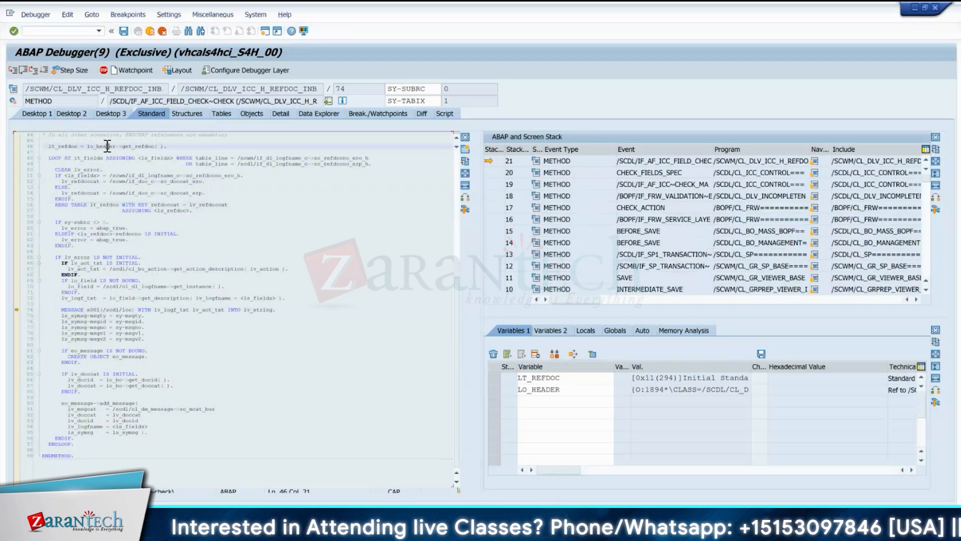
pyautogui.click(139, 145)
pyautogui.moveTo(139, 146)
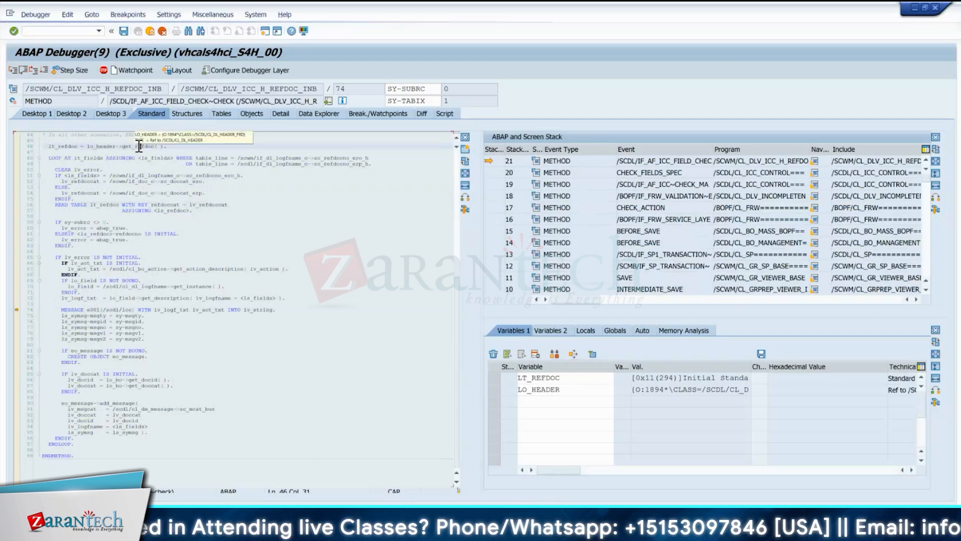
# Inspect the attributes of object LO_HEADER and the contents of its table of changeable logical field names.
pyautogui.click(518, 377)
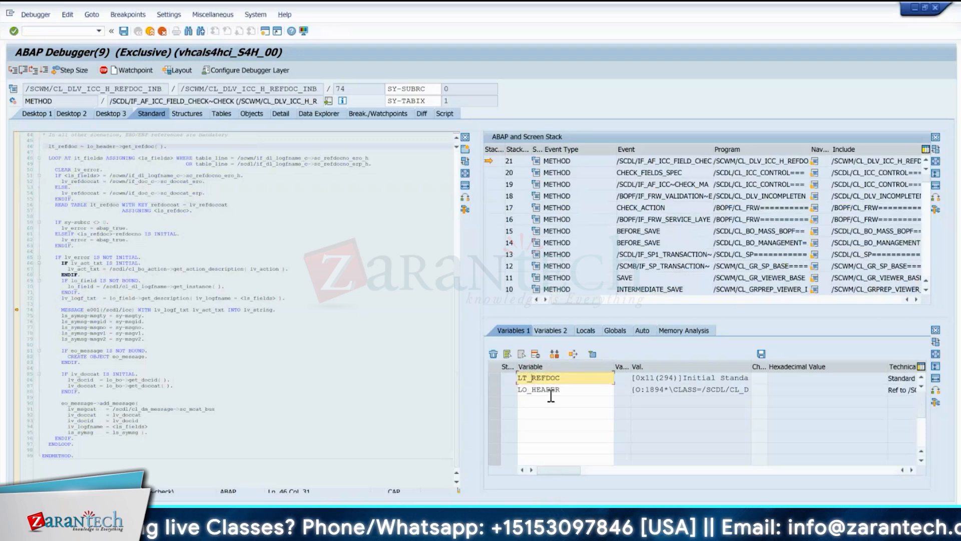
pyautogui.doubleClick(544, 390)
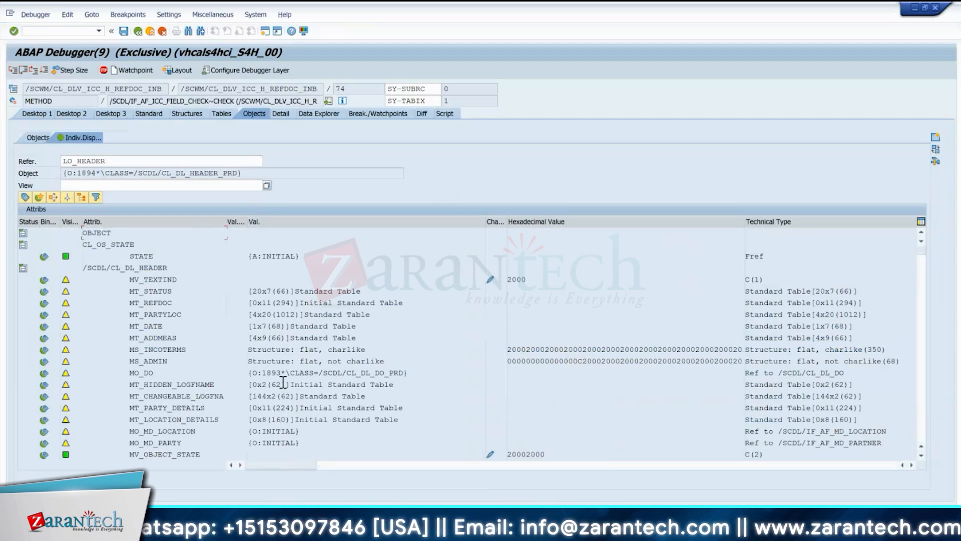
pyautogui.doubleClick(179, 395)
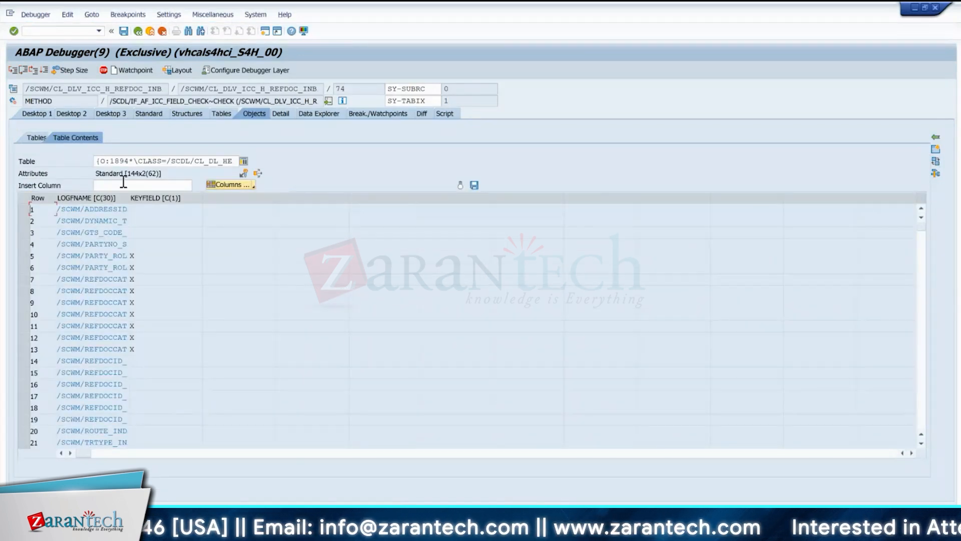
pyautogui.click(176, 200)
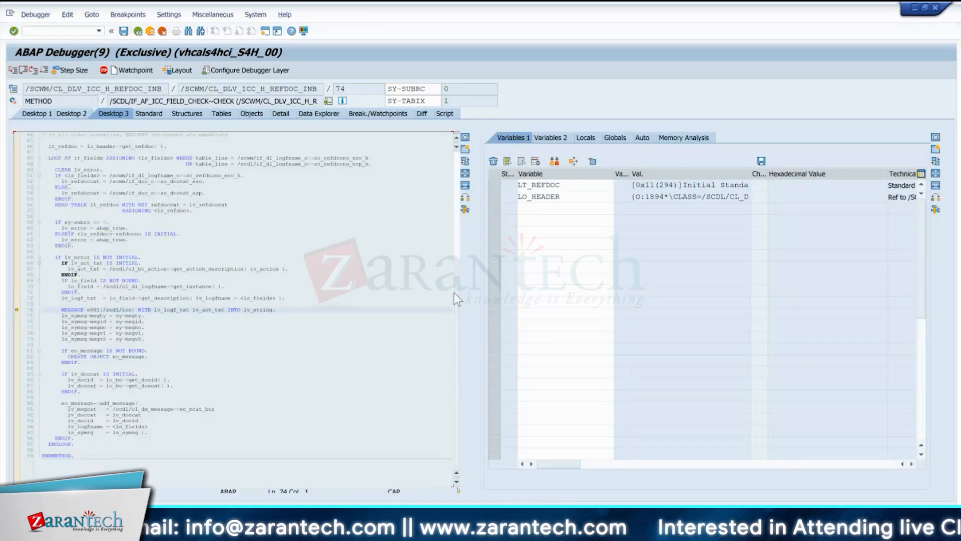
# Examine the exit conditions ahead of the reference document check and the full ABAP call stack.
pyautogui.moveTo(455, 304); pyautogui.dragTo(460, 246)
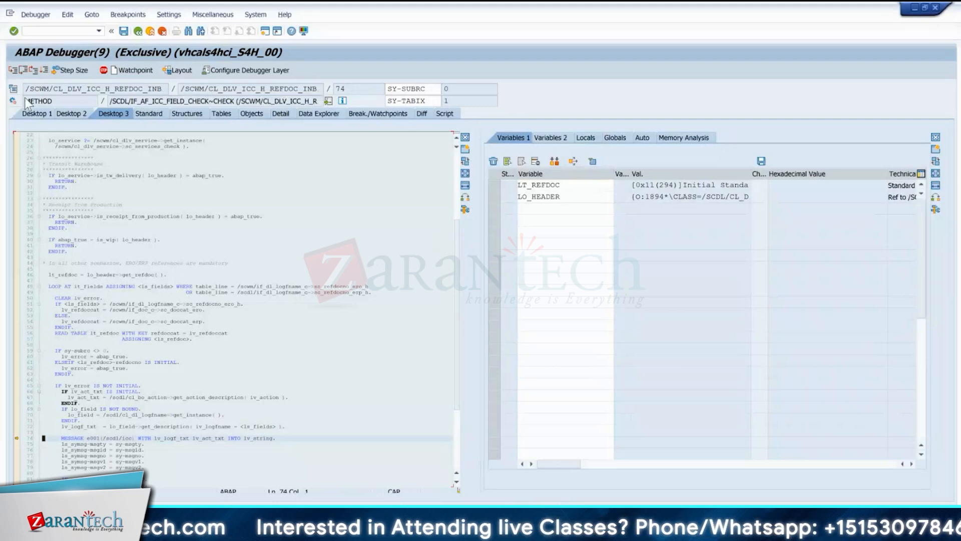
pyautogui.click(70, 115)
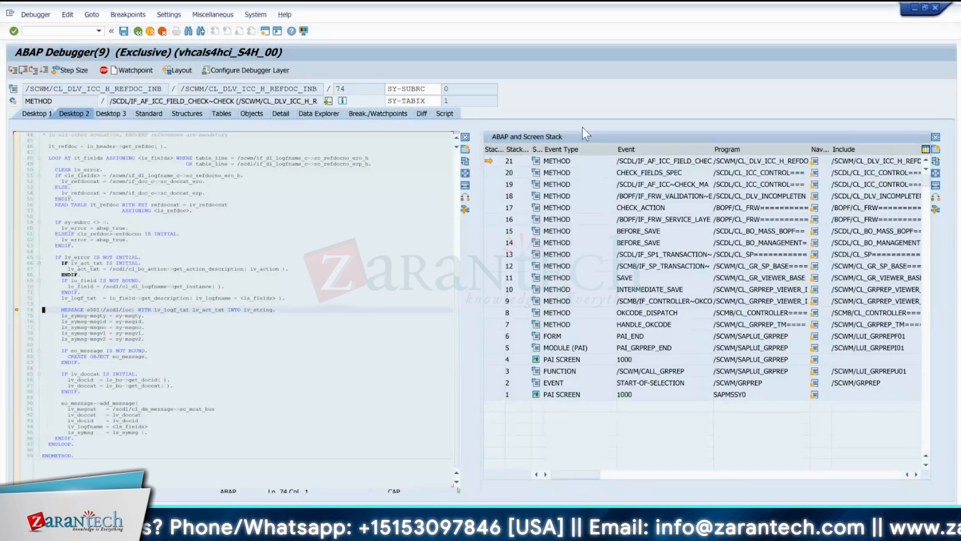
# Inspect the CHECK_ACTION level of the call stack, resume execution until the debugger ends, and close the error log.
pyautogui.click(110, 102)
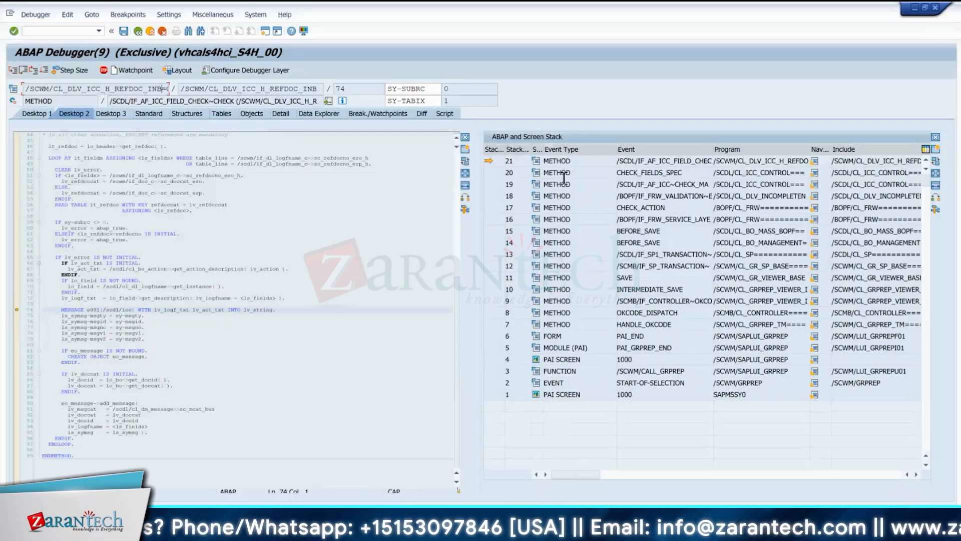
pyautogui.doubleClick(560, 209)
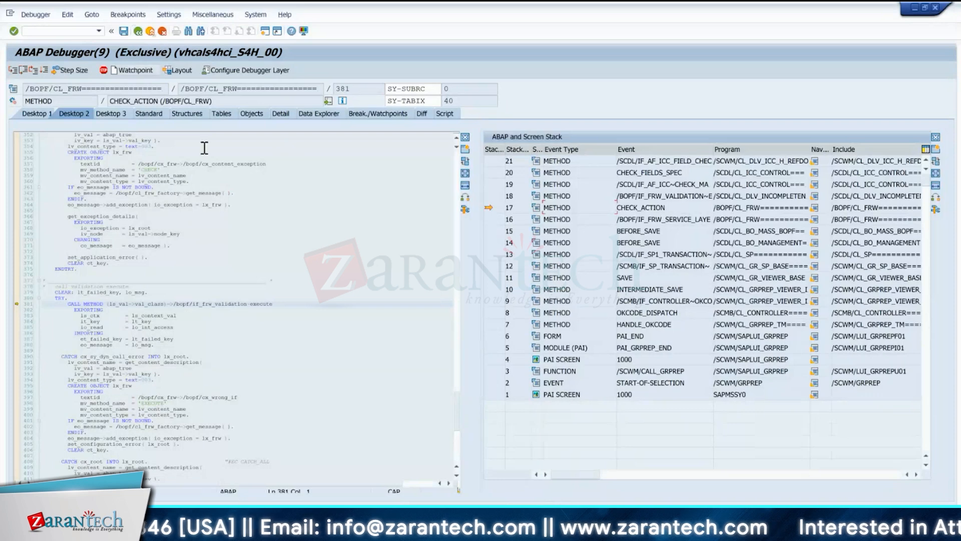
pyautogui.press('F8')
pyautogui.press('F8')
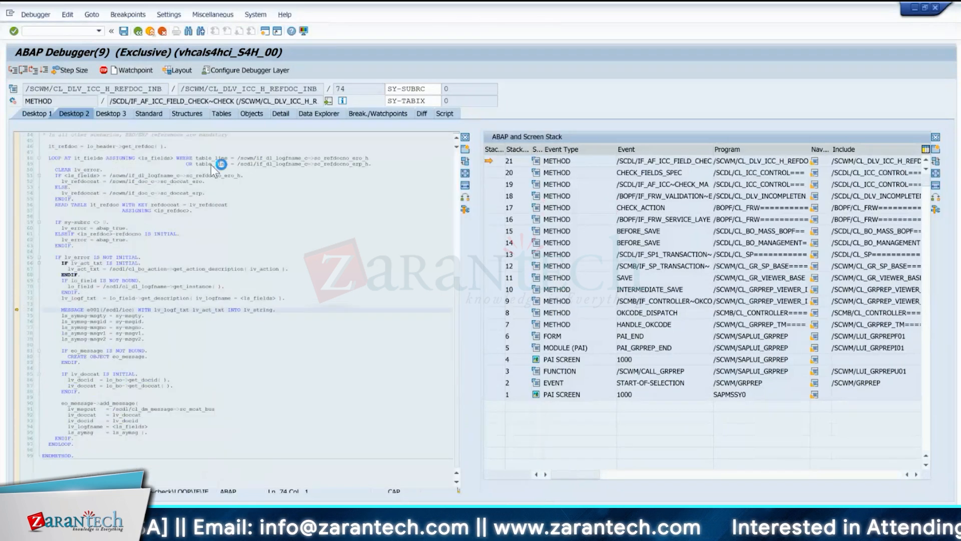
pyautogui.press('F8')
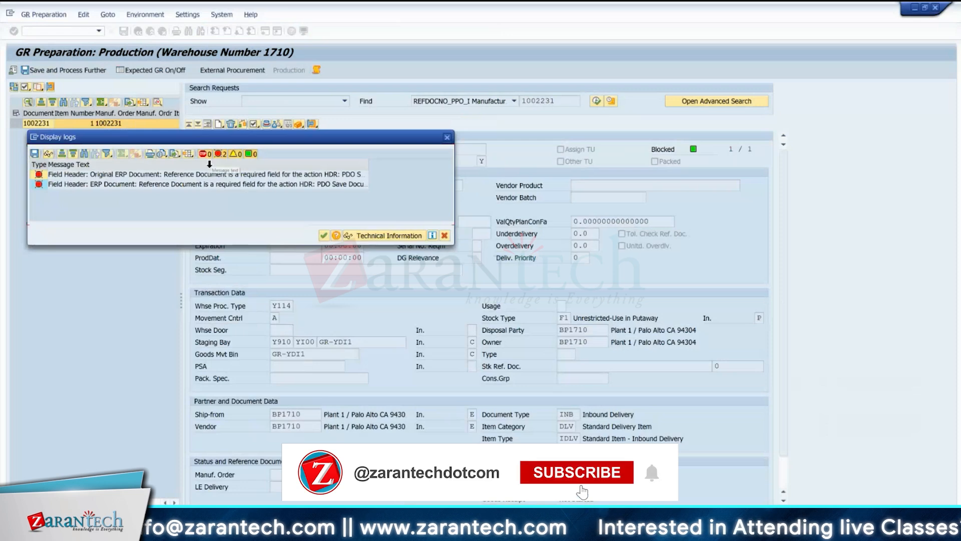
pyautogui.click(327, 237)
# Open the Customizing Implementation Guide and the document type definition for the inbound delivery process under EWM Goods Receipt Process.
pyautogui.click(60, 32)
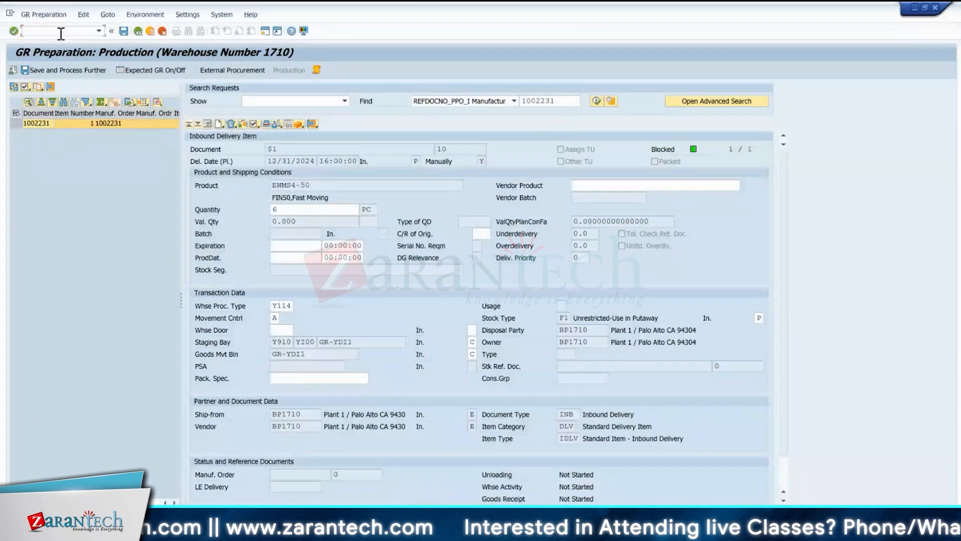
pyautogui.write('/NSIMG')
pyautogui.press('Return')
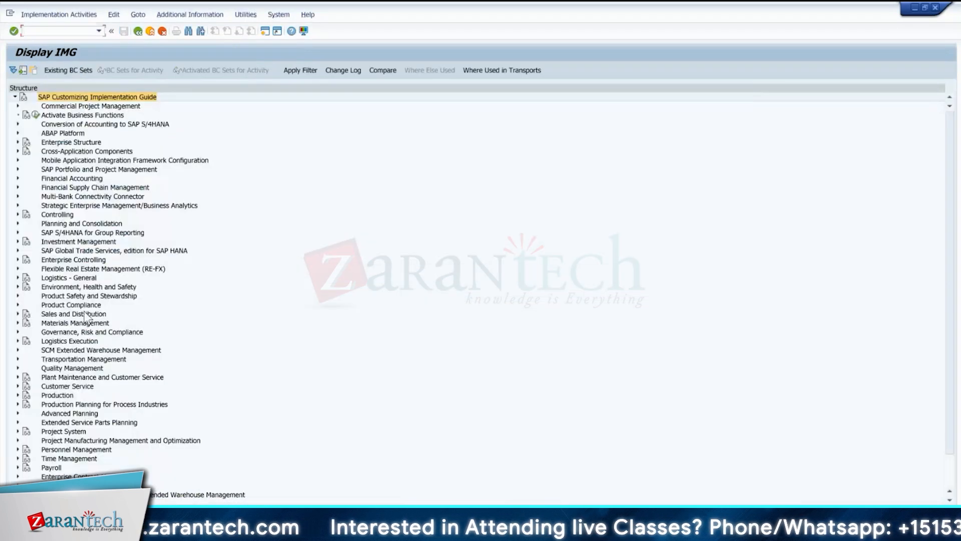
pyautogui.click(19, 350)
pyautogui.click(21, 358)
pyautogui.click(24, 386)
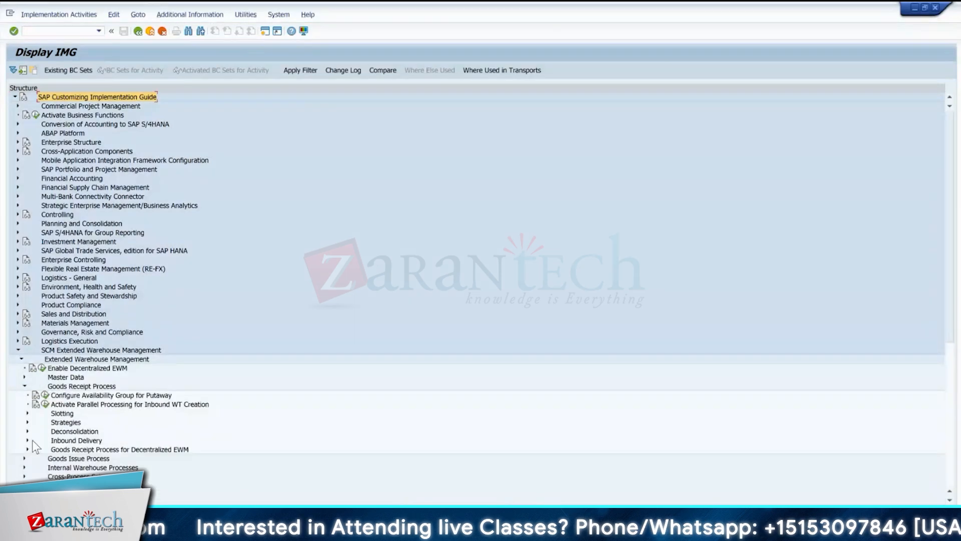
pyautogui.click(28, 440)
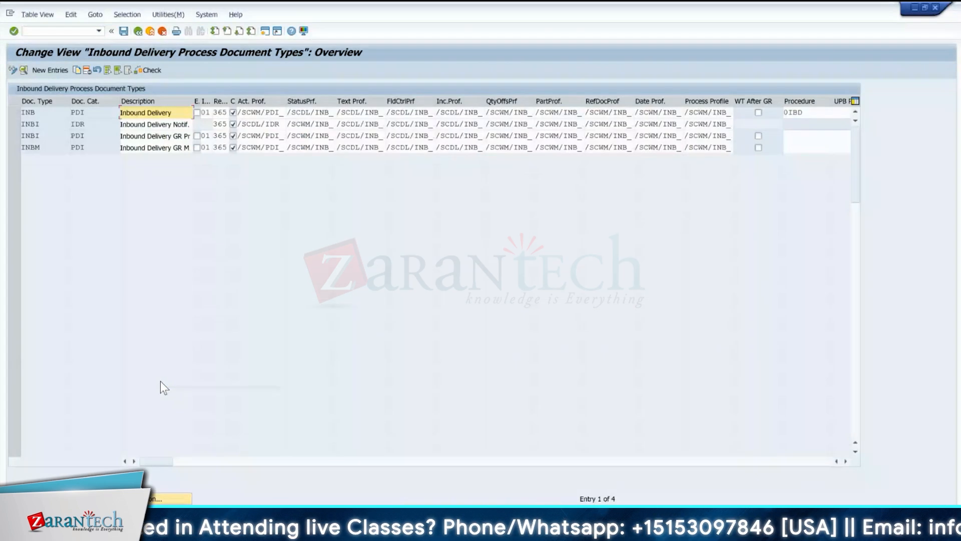
# Set the reference document category profile of inbound delivery document type INB to /SCWM/INB_PRD and save.
pyautogui.doubleClick(38, 116)
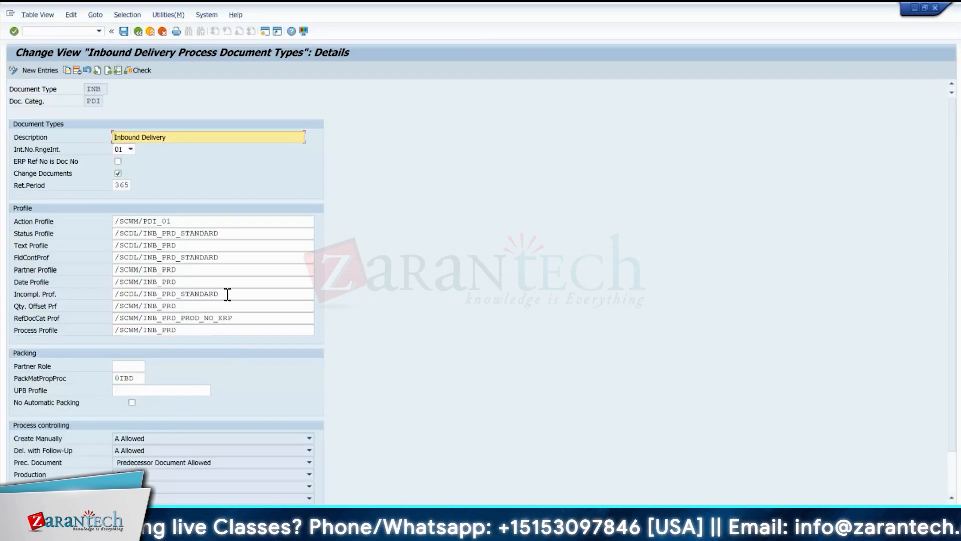
pyautogui.click(228, 318)
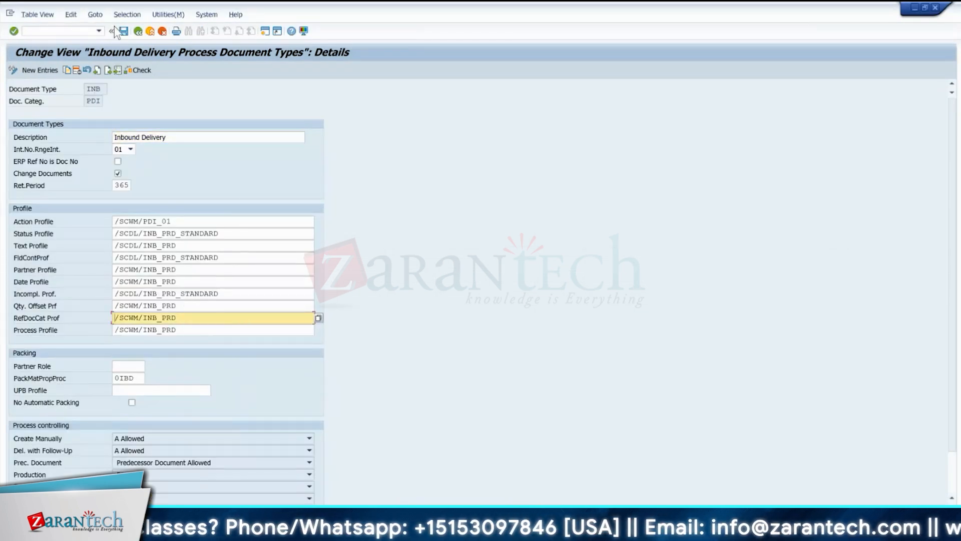
pyautogui.click(126, 32)
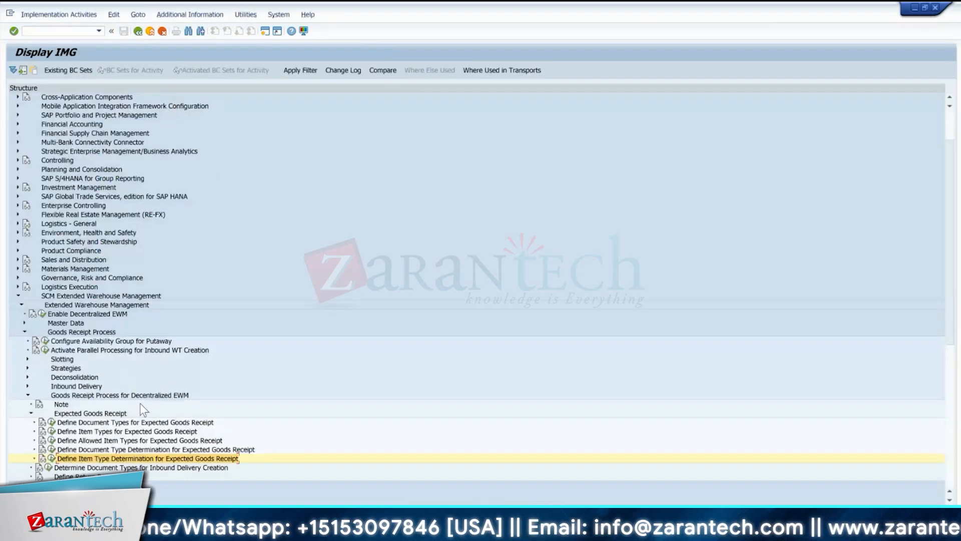
# Check the item type determination for expected goods receipt and review the inbound delivery item in GR Preparation.
pyautogui.click(29, 413)
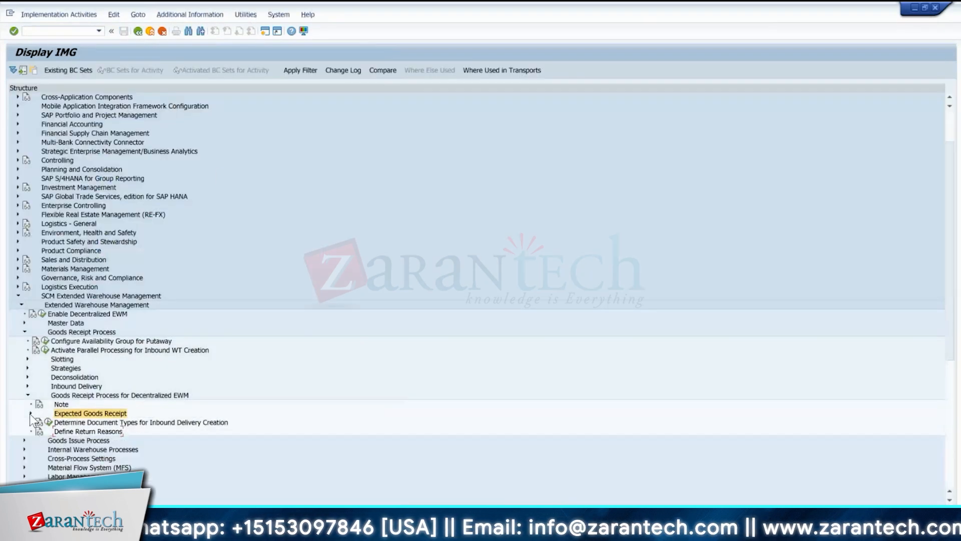
pyautogui.click(29, 414)
pyautogui.click(52, 458)
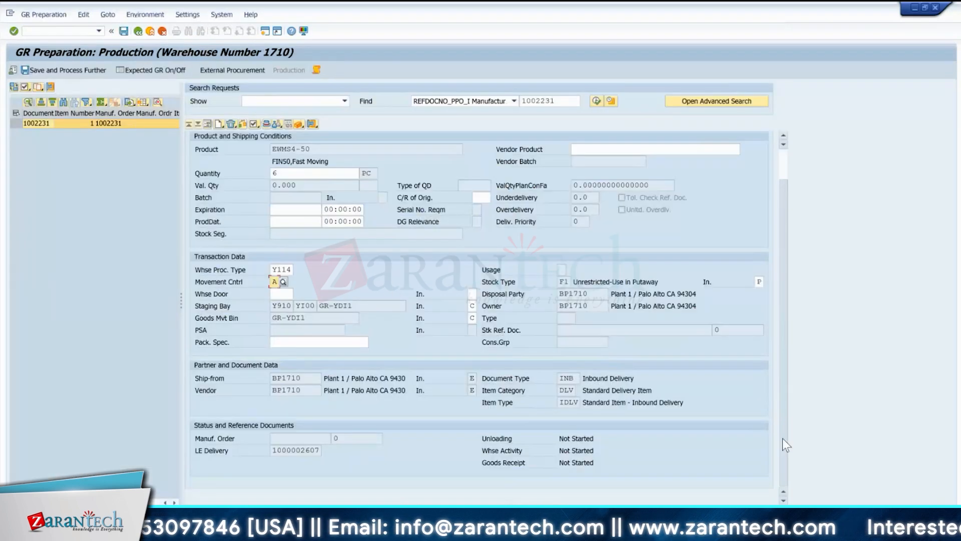
pyautogui.scroll(1, 785, 378)
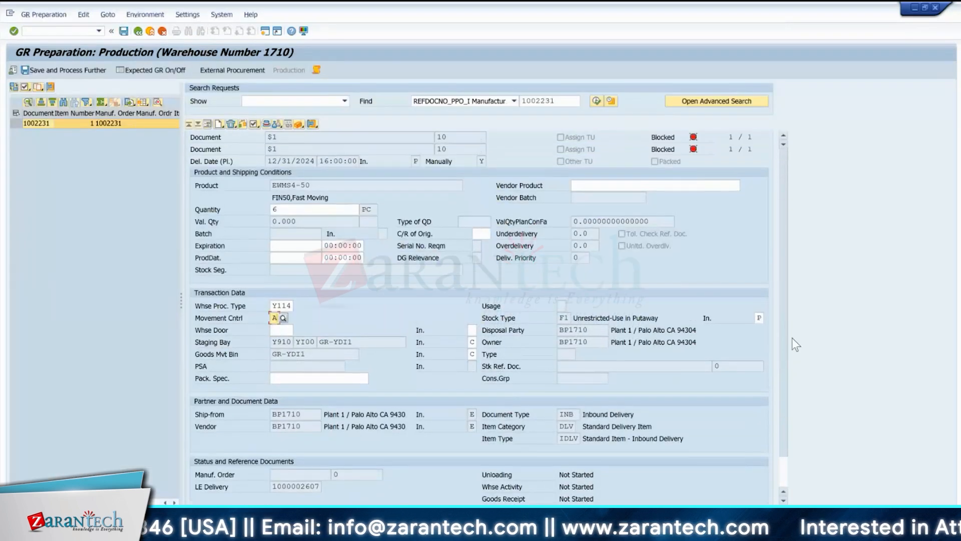
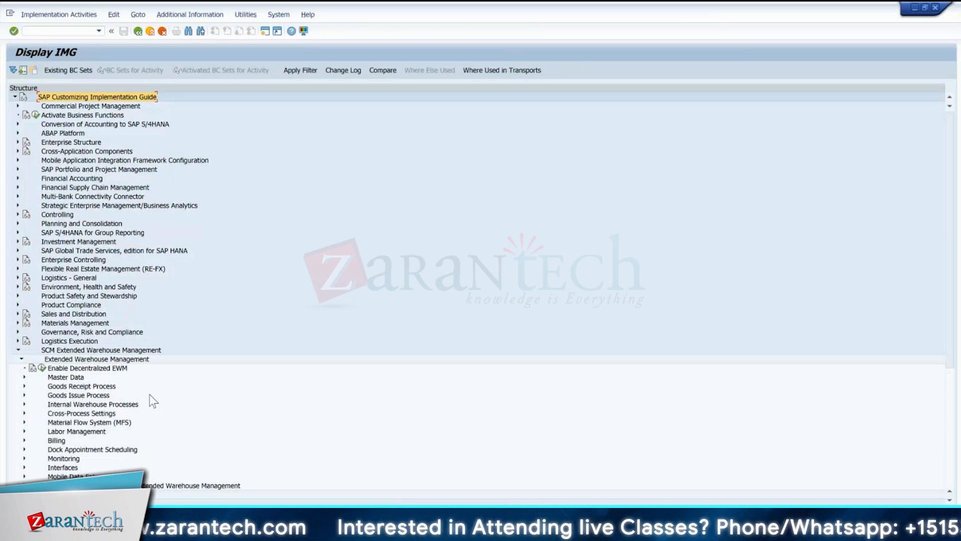
# View the columns of the telegram structure definition for PLC under Material Flow System telegram processing, and return to the guide.
pyautogui.click(23, 422)
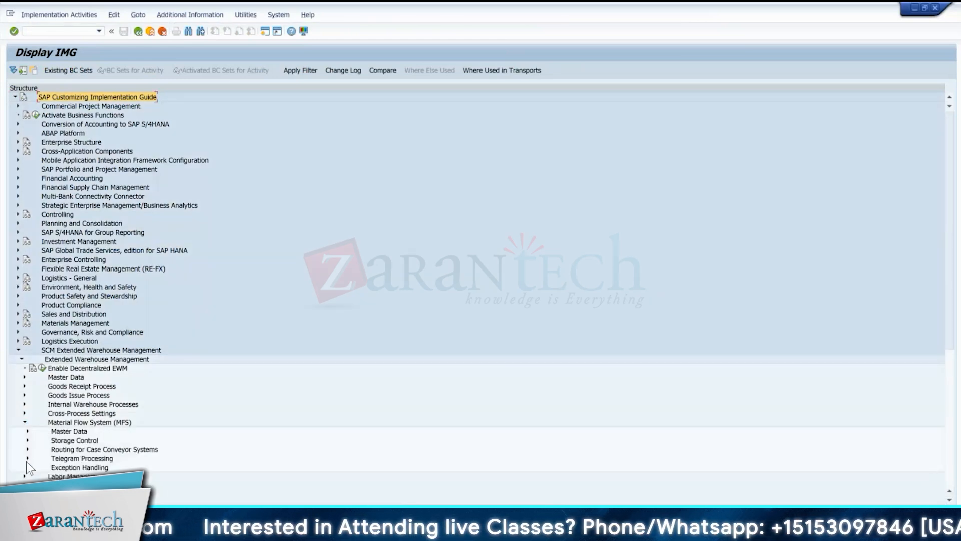
pyautogui.click(27, 458)
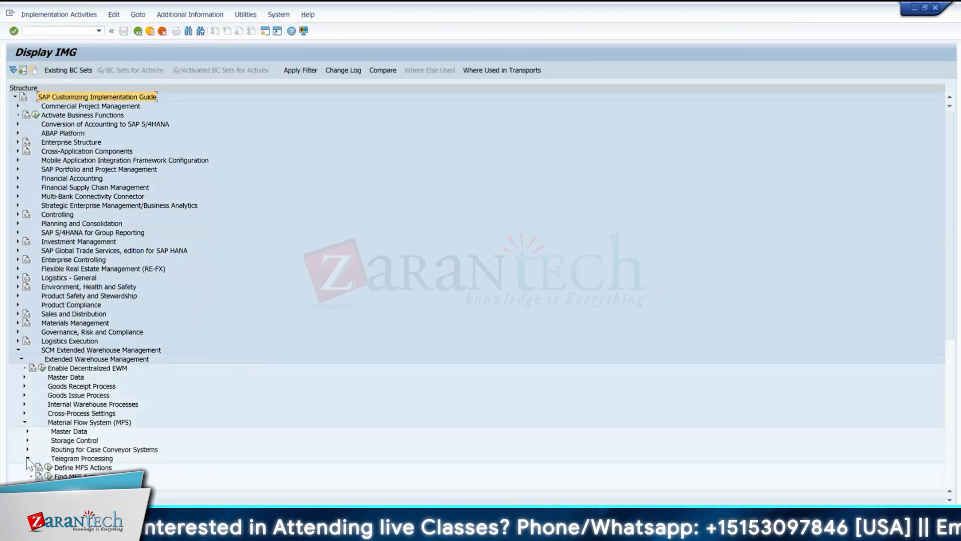
pyautogui.click(48, 486)
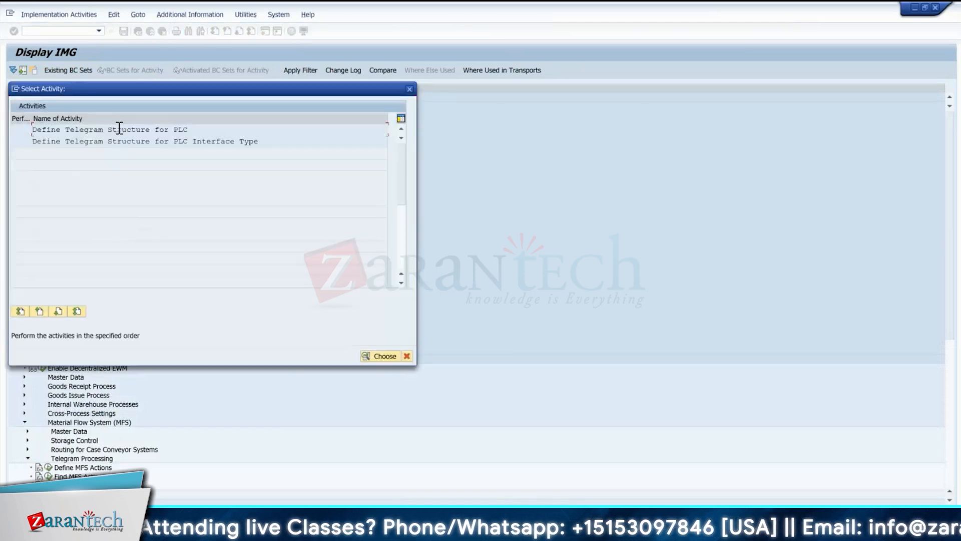
pyautogui.doubleClick(120, 129)
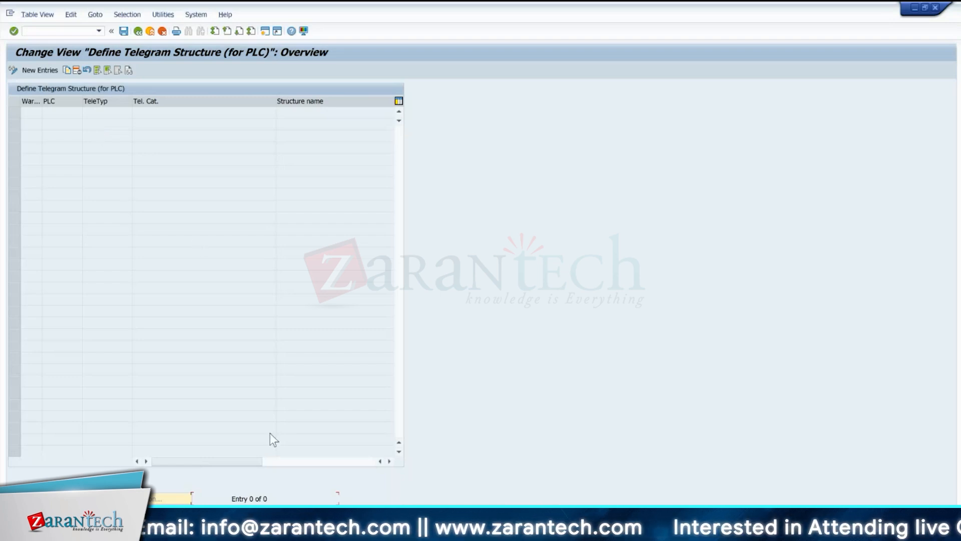
pyautogui.click(390, 460)
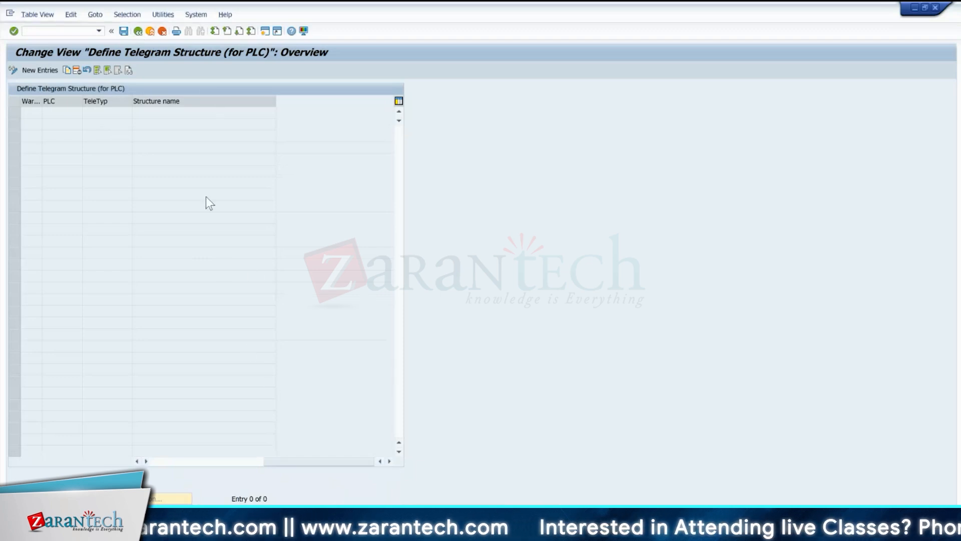
pyautogui.press('F3')
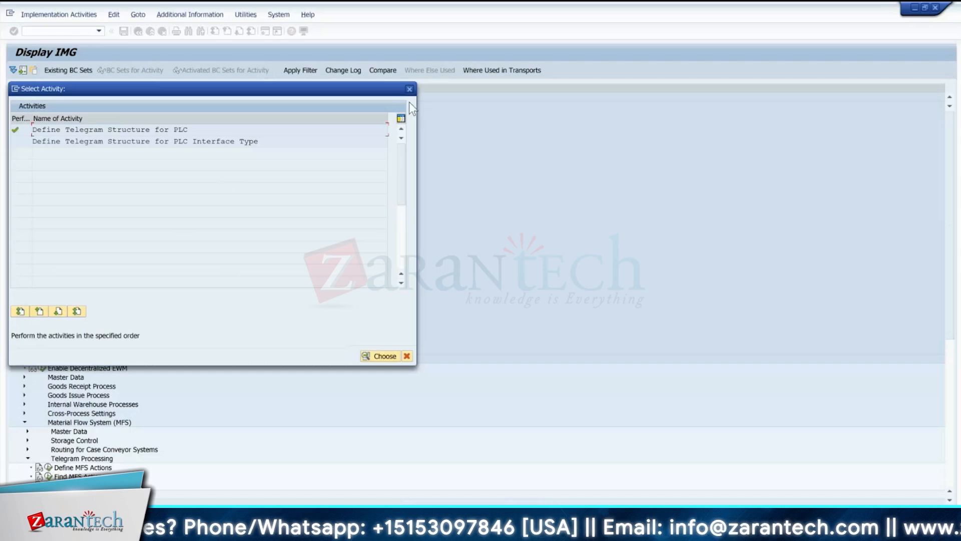
pyautogui.click(409, 89)
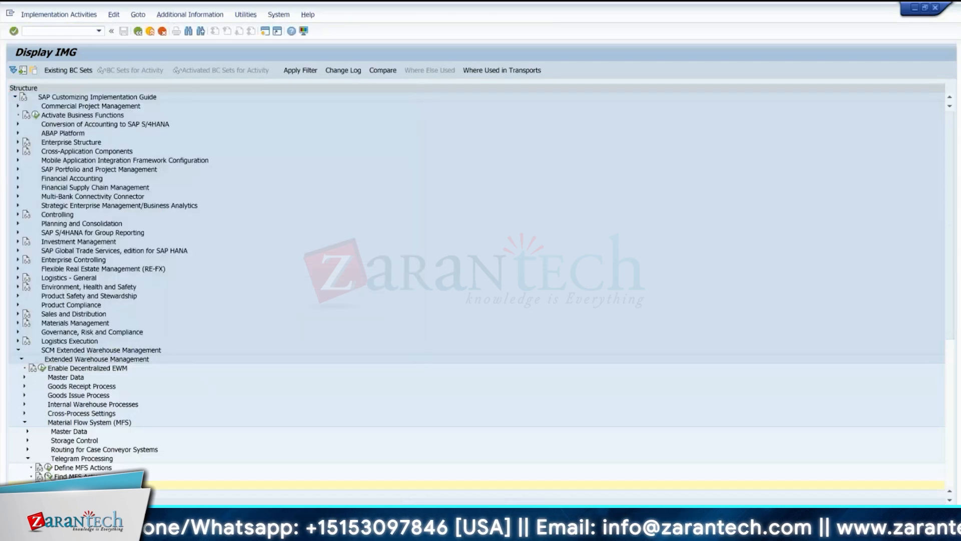
pyautogui.click(67, 459)
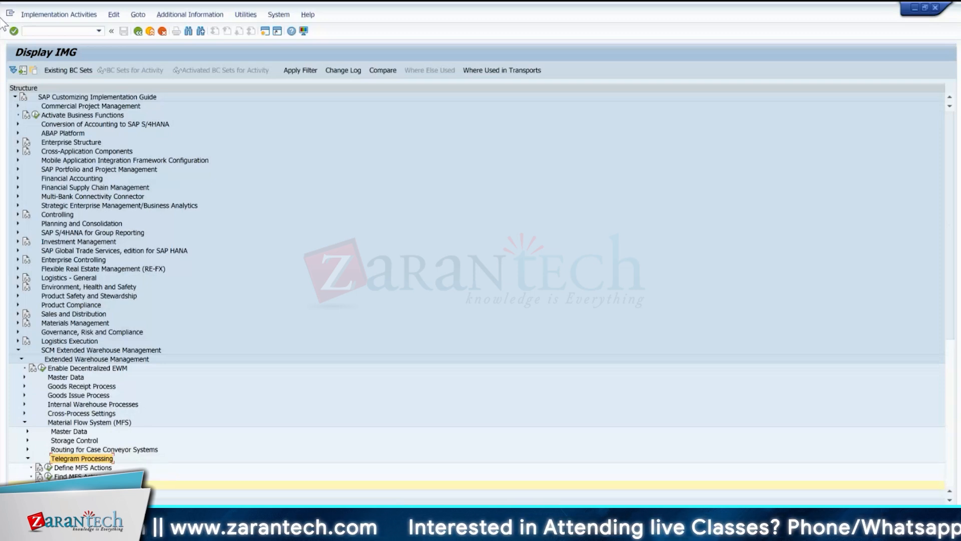
# Open the selection screen for table /SCWM/TWORKST in the Data Browser (SE16).
pyautogui.click(44, 30)
pyautogui.write('/NSE16')
pyautogui.press('Return')
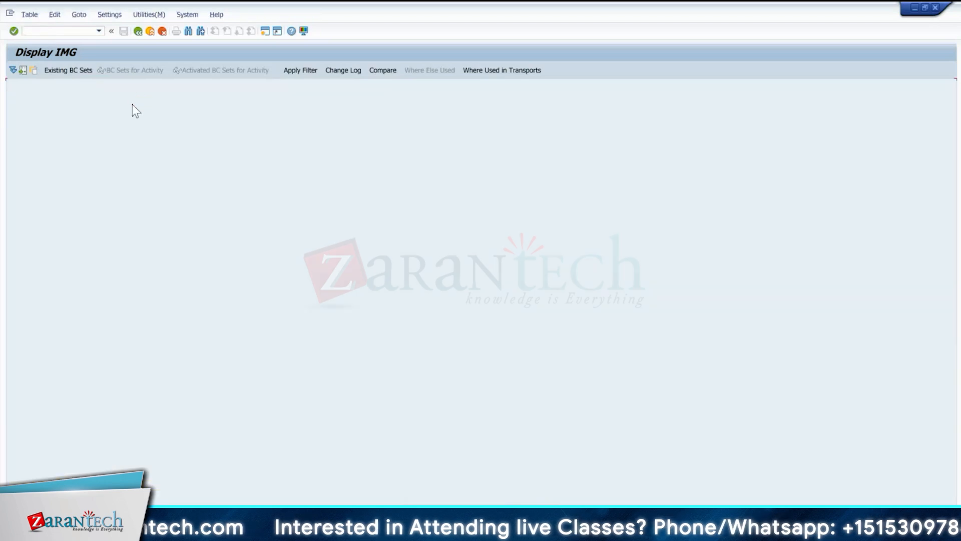
pyautogui.click(176, 112)
pyautogui.press('BackSpace')
pyautogui.press('BackSpace')
pyautogui.press('BackSpace')
pyautogui.press('BackSpace')
pyautogui.press('BackSpace')
pyautogui.press('BackSpace')
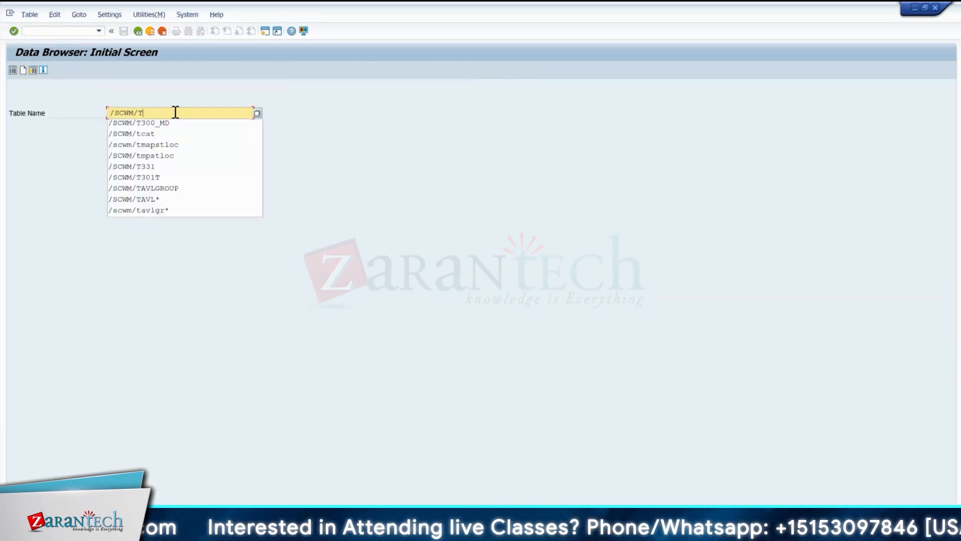
pyautogui.write('WORKST')
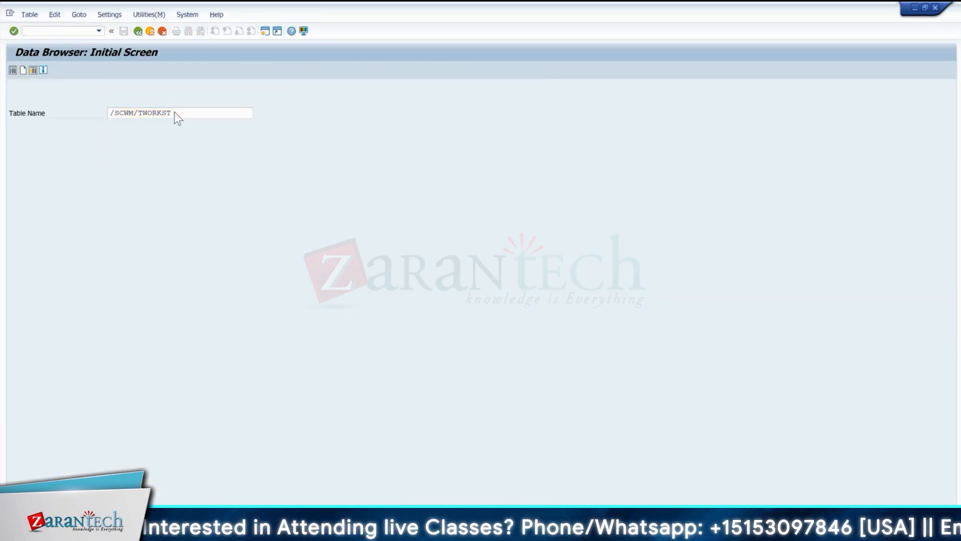
pyautogui.press('Return')
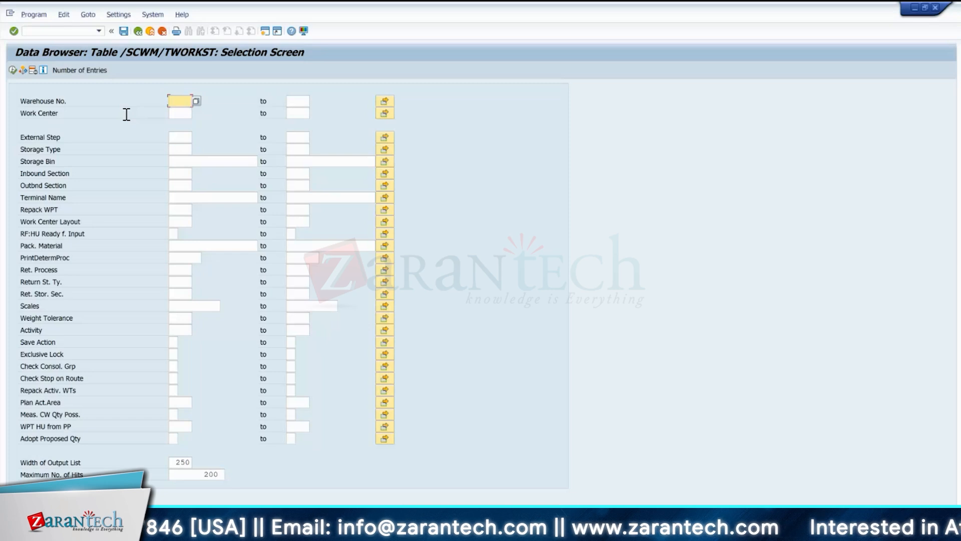
# List the /SCWM/TWORKST entries for warehouse 1710, examine the work center and bin columns, and return to the selection.
pyautogui.write('1710')
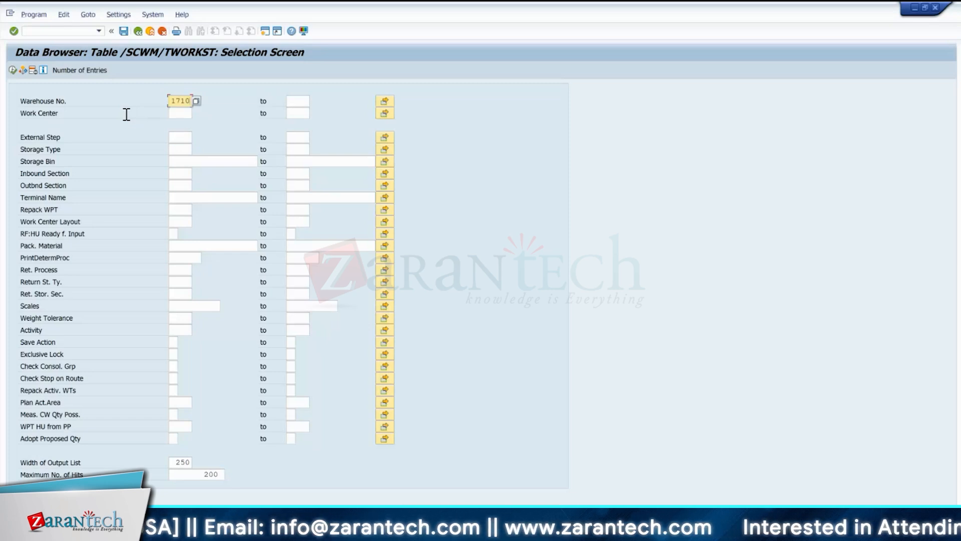
pyautogui.press('F8')
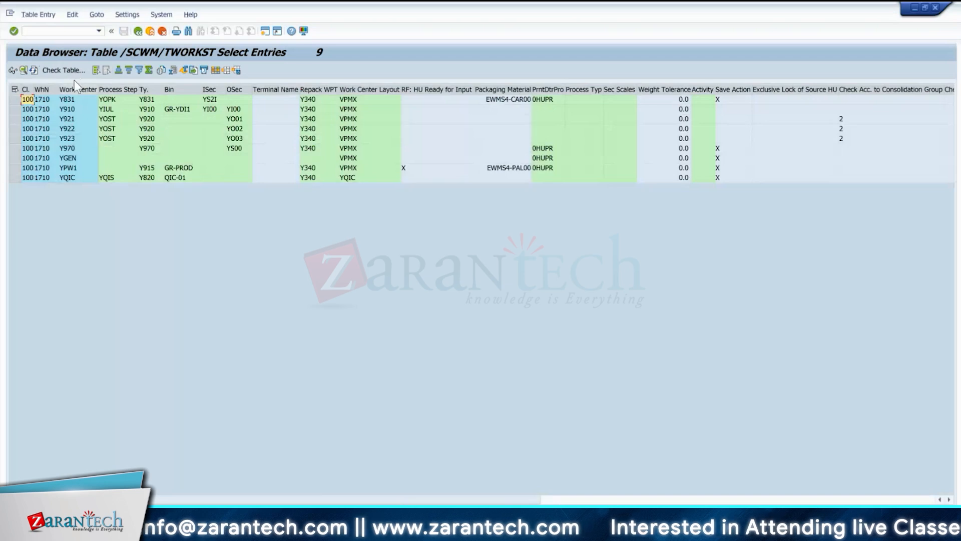
pyautogui.click(72, 91)
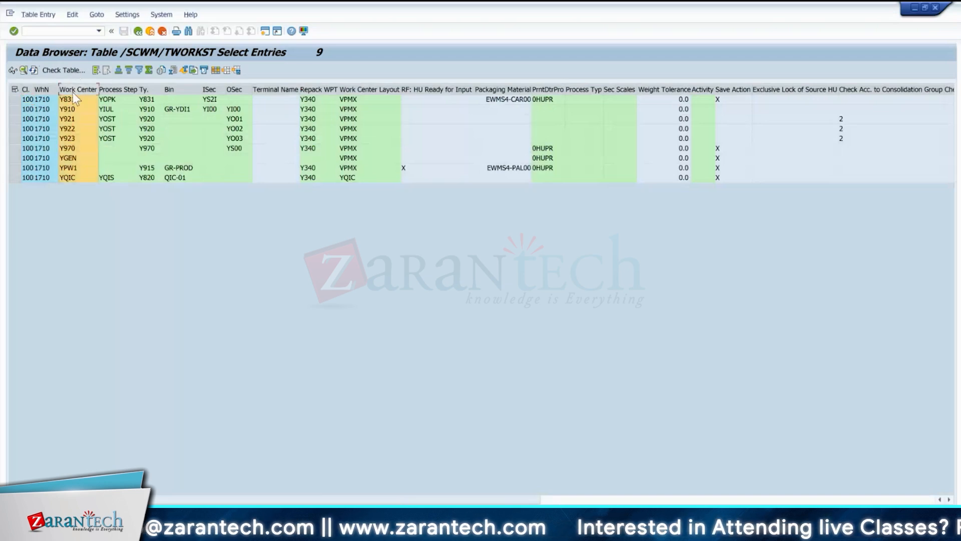
pyautogui.click(171, 91)
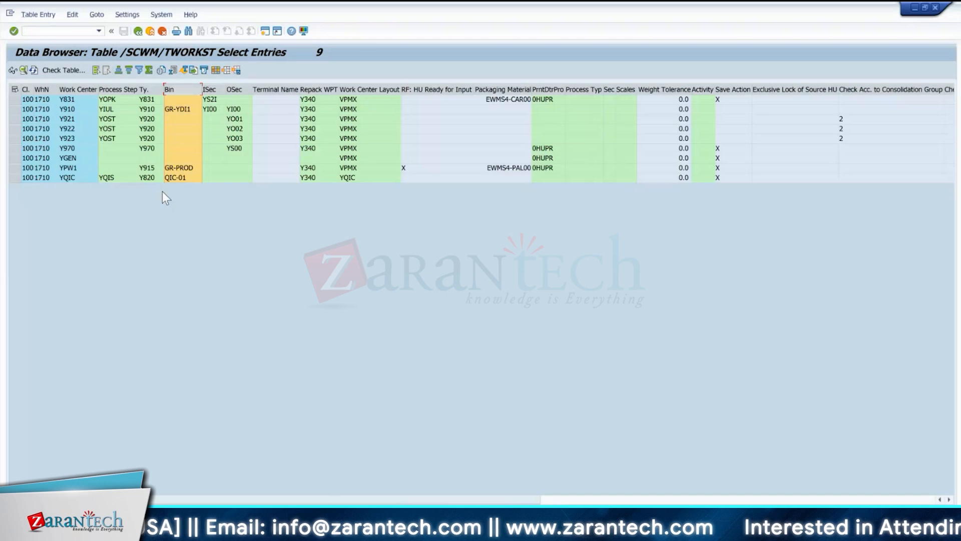
pyautogui.click(138, 31)
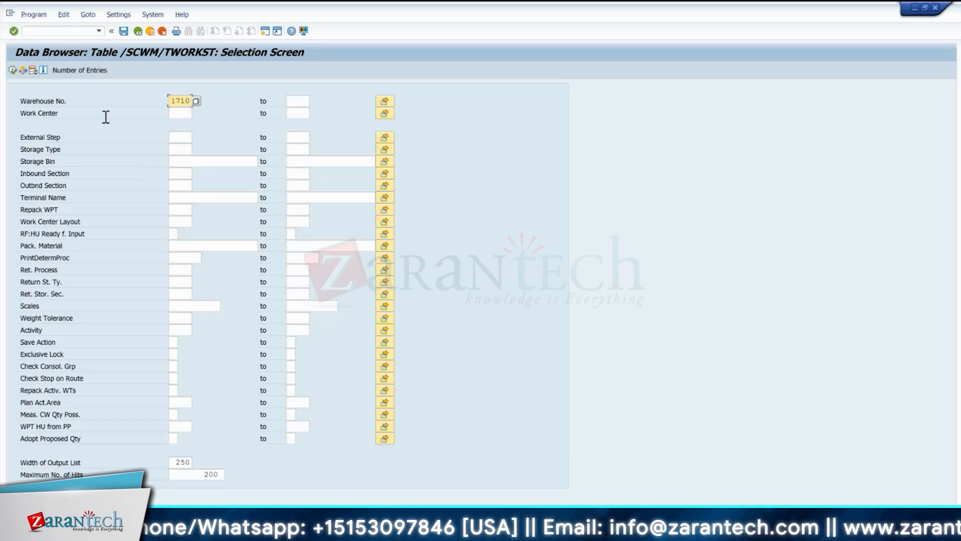
# In the customizing guide, open the document type definition for the inbound delivery process under EWM Goods Receipt Process.
pyautogui.click(60, 31)
pyautogui.write('/NSIM')
pyautogui.press('Return')
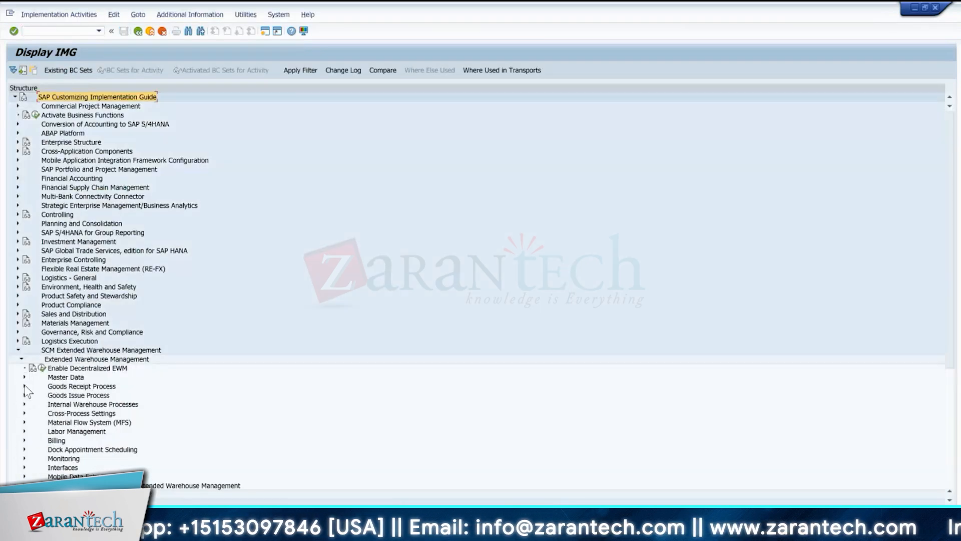
pyautogui.click(24, 386)
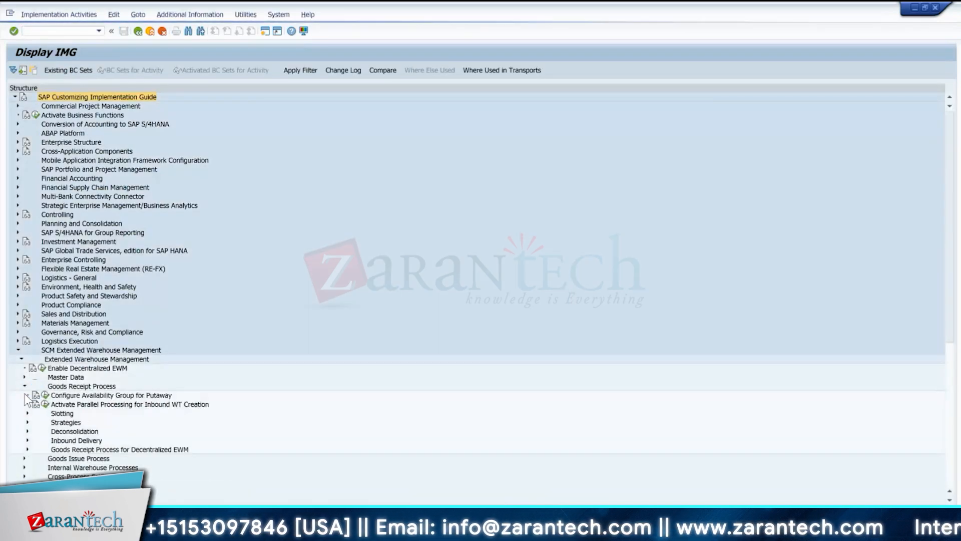
pyautogui.click(27, 440)
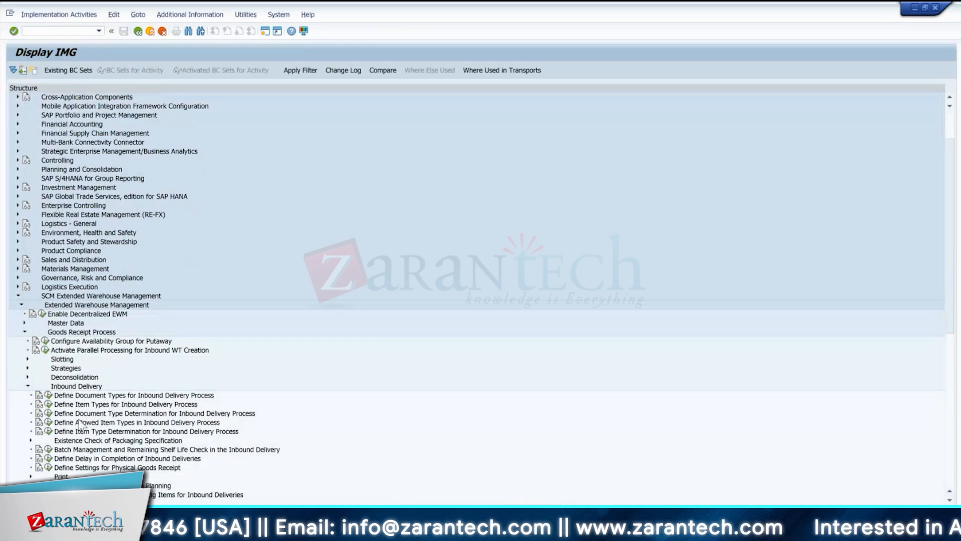
pyautogui.click(49, 395)
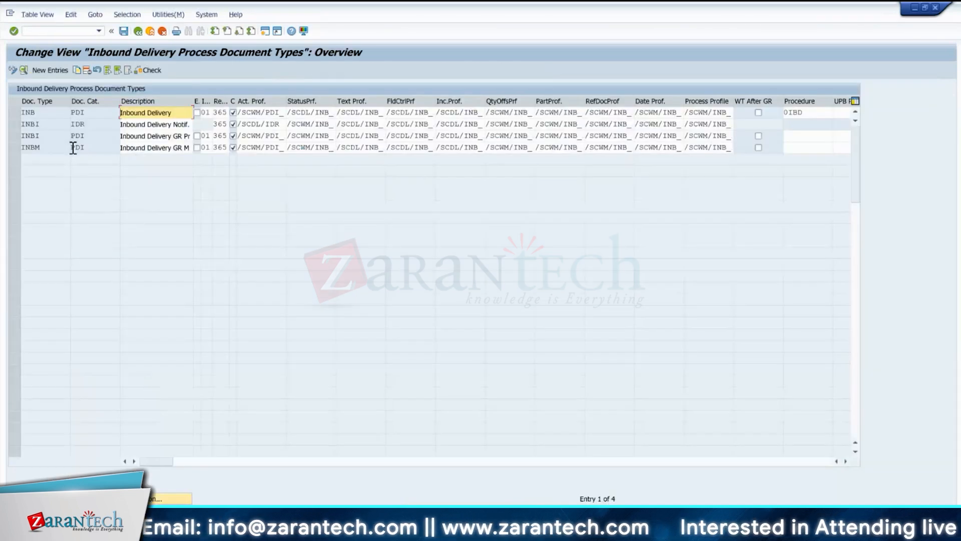
# Review the profiles assigned to document type INBM, category PDI, and return to the customizing guide.
pyautogui.doubleClick(41, 146)
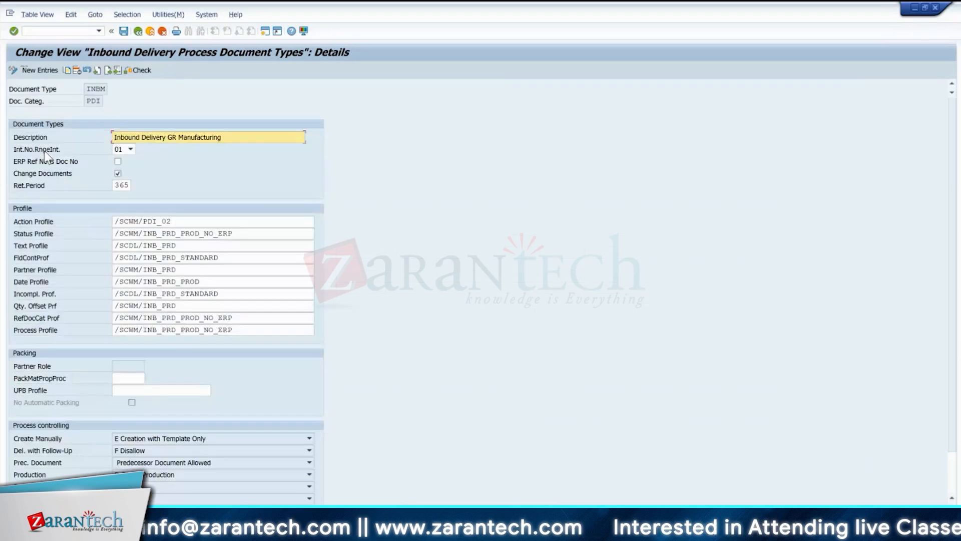
pyautogui.click(117, 269)
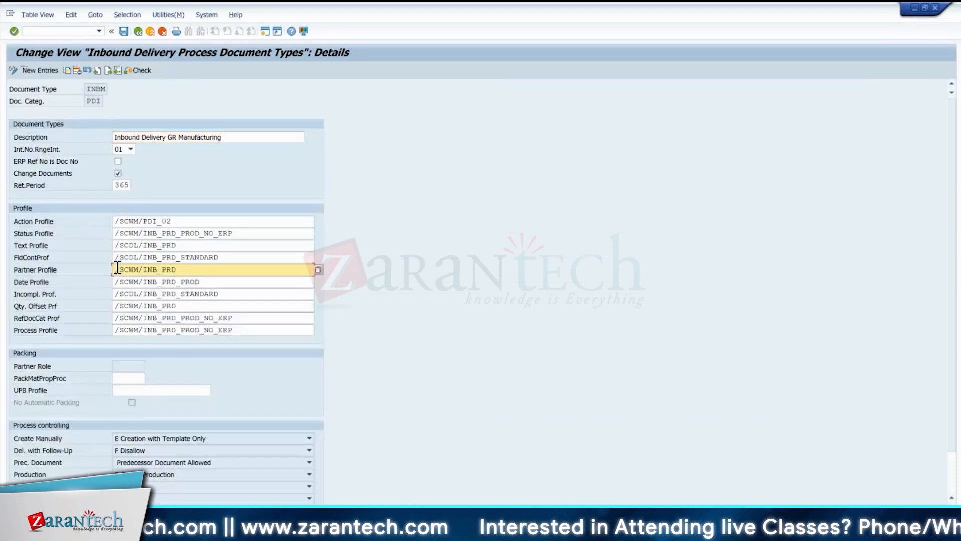
pyautogui.moveTo(117, 264); pyautogui.dragTo(142, 220)
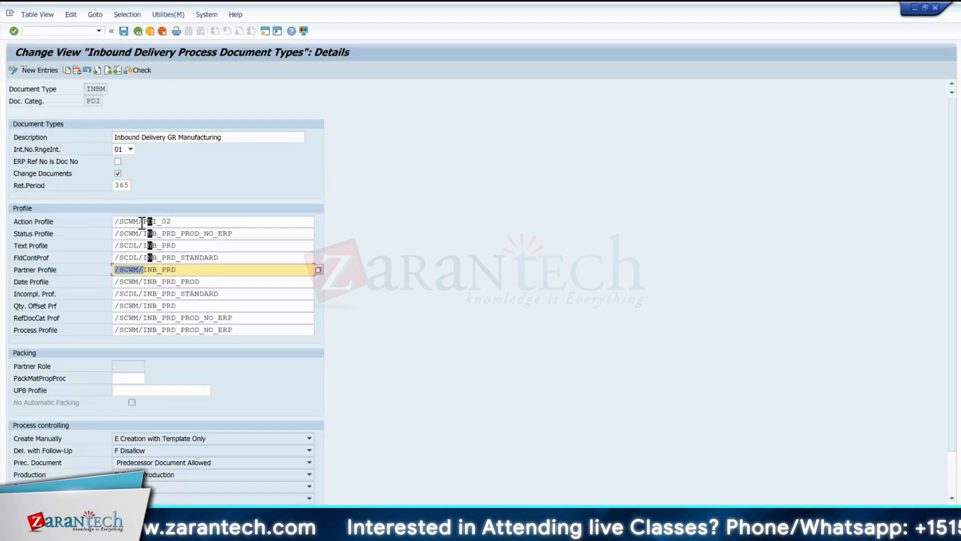
pyautogui.click(143, 222)
pyautogui.click(158, 232)
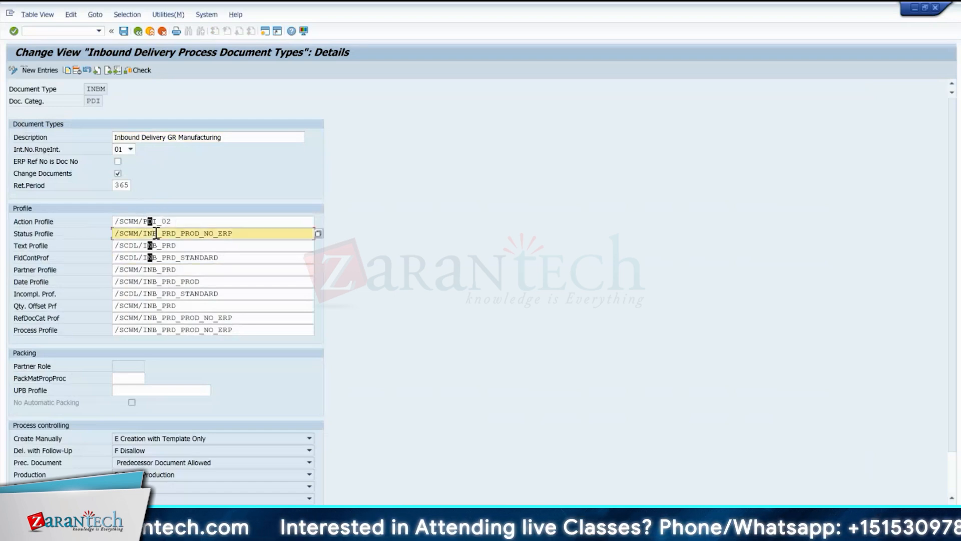
pyautogui.click(156, 245)
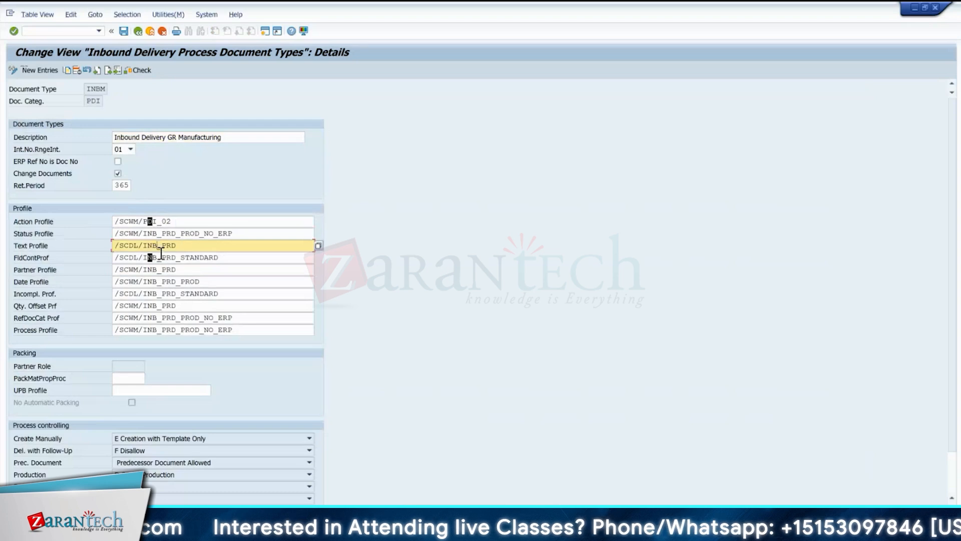
pyautogui.click(170, 258)
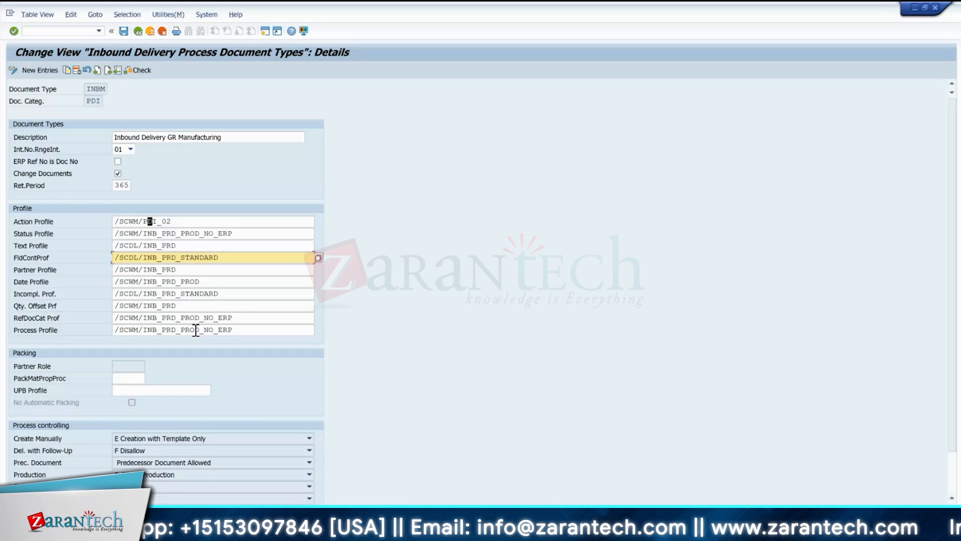
pyautogui.click(138, 31)
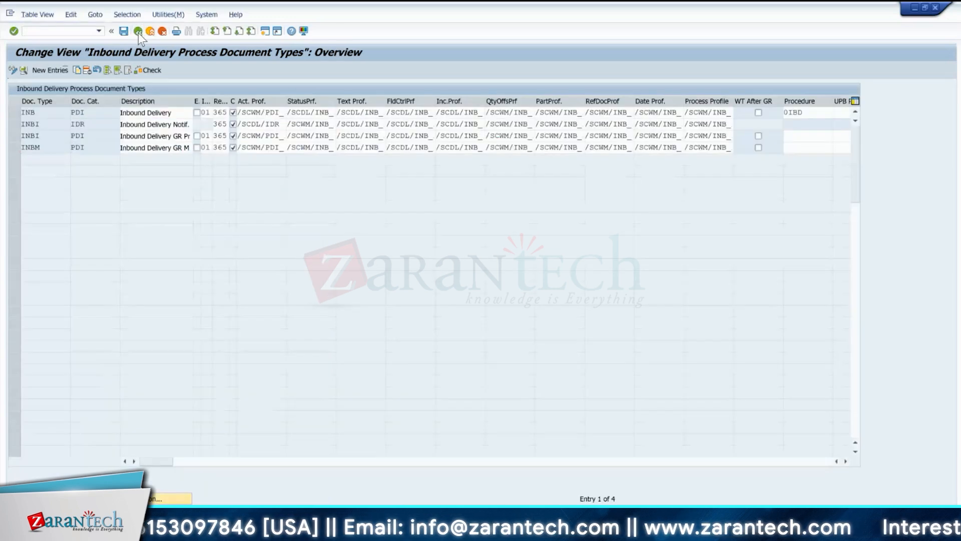
pyautogui.click(138, 32)
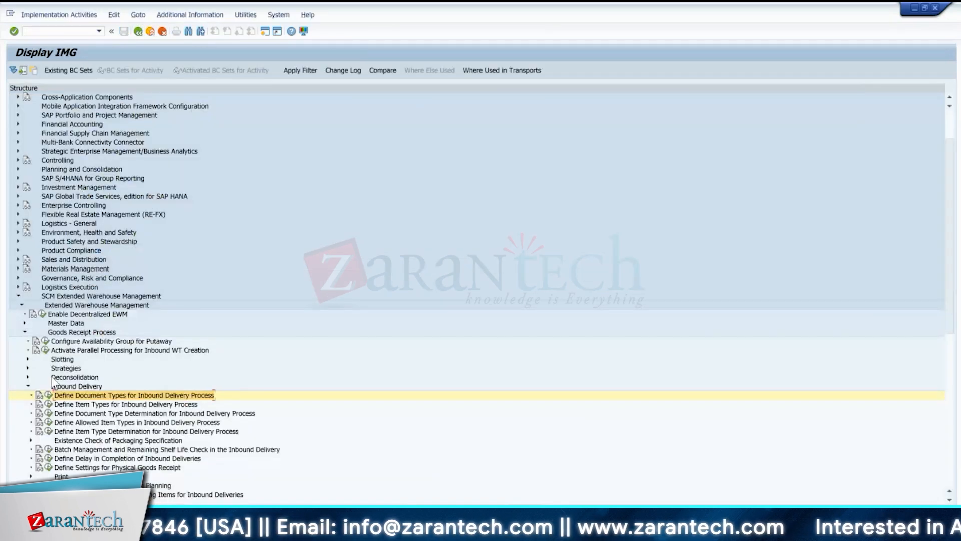
# Review the details of item type IDPP, category PDI, in the inbound delivery item types, and return to the guide.
pyautogui.click(48, 404)
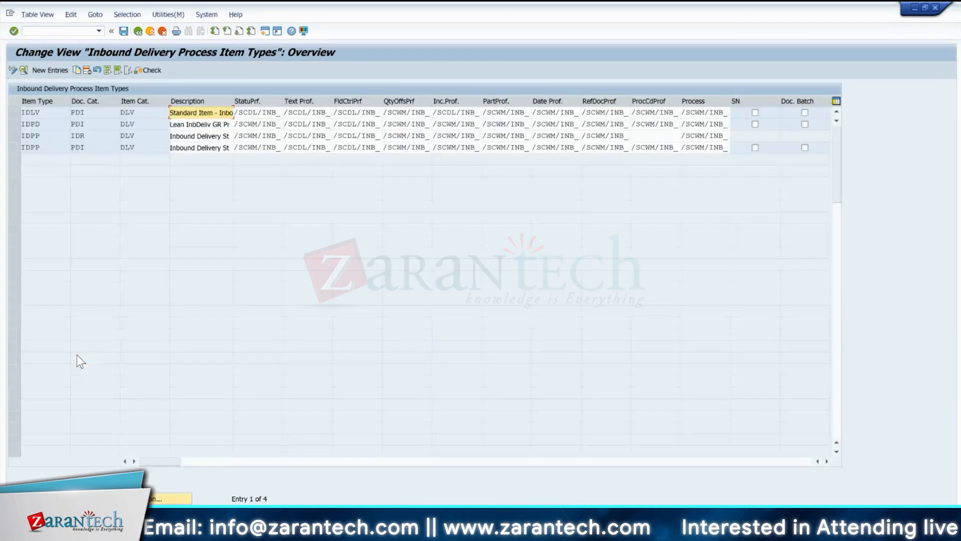
pyautogui.click(42, 148)
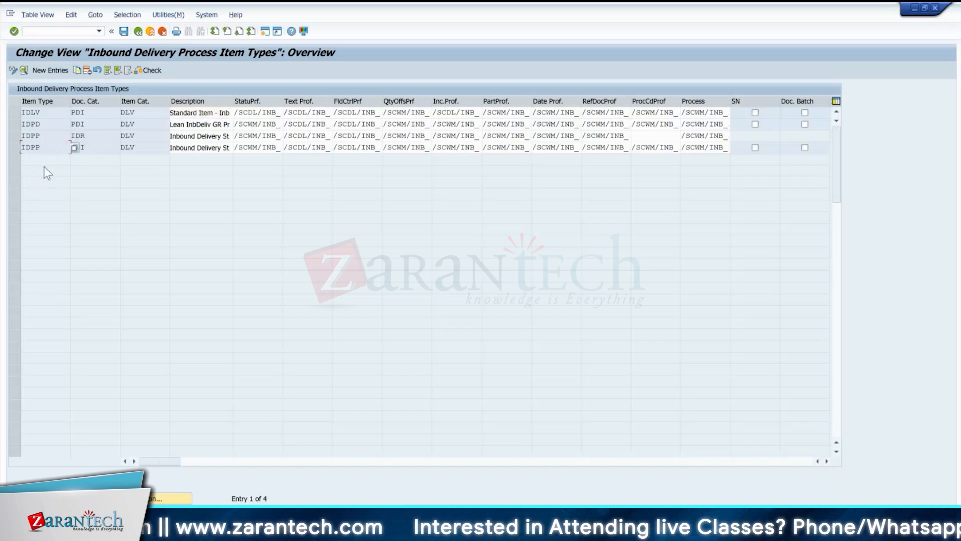
pyautogui.doubleClick(34, 147)
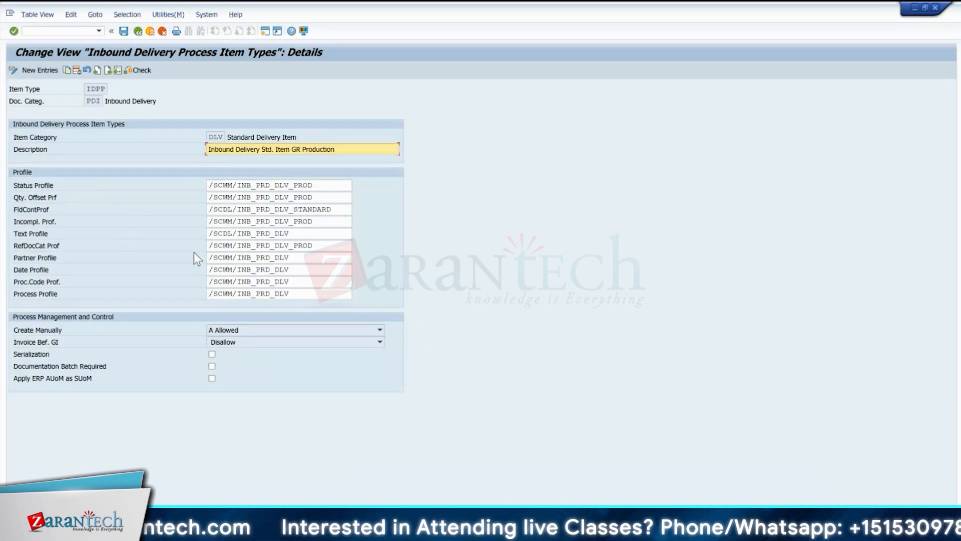
pyautogui.press('F3')
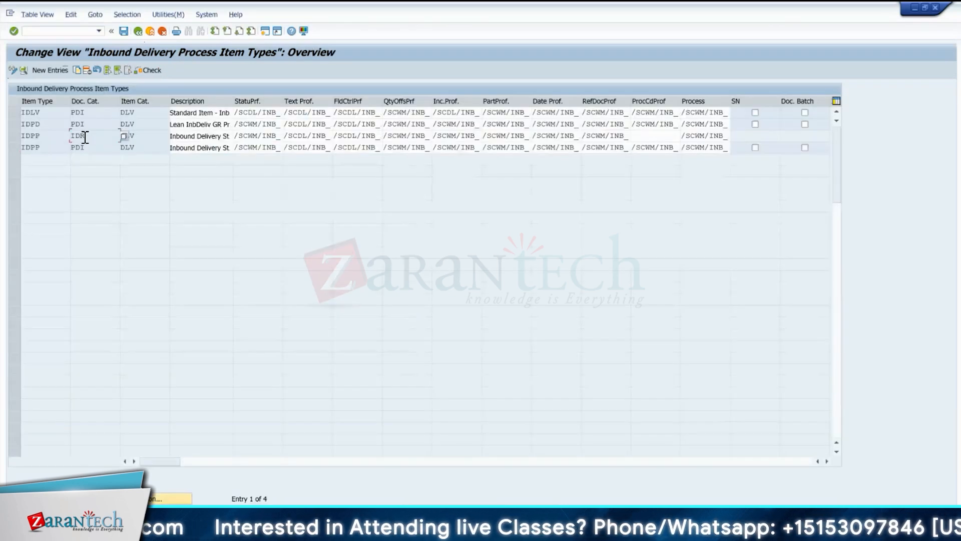
pyautogui.press('F3')
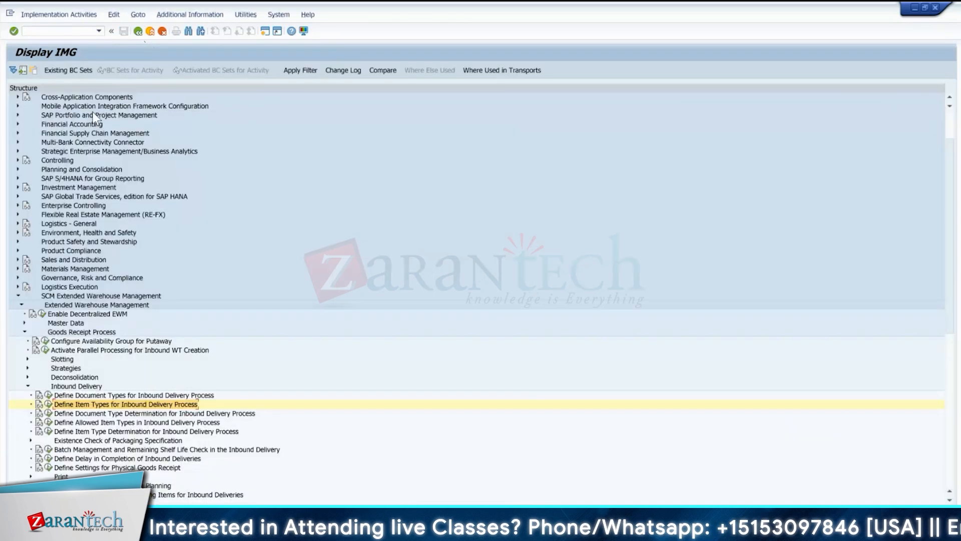
# Add a document type determination entry for the inbound delivery process with category EGR, type EGRE, category PDI and determined type INBS.
pyautogui.click(47, 414)
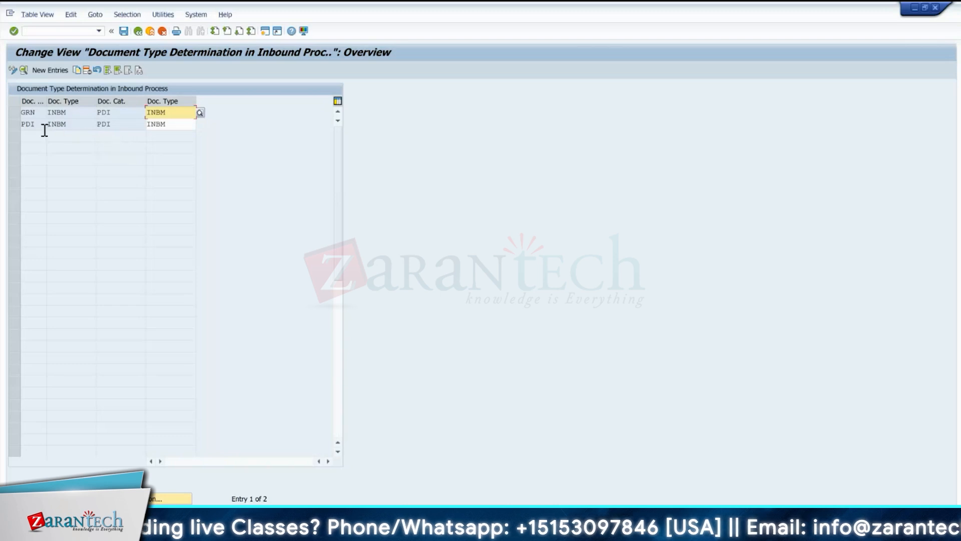
pyautogui.doubleClick(21, 135)
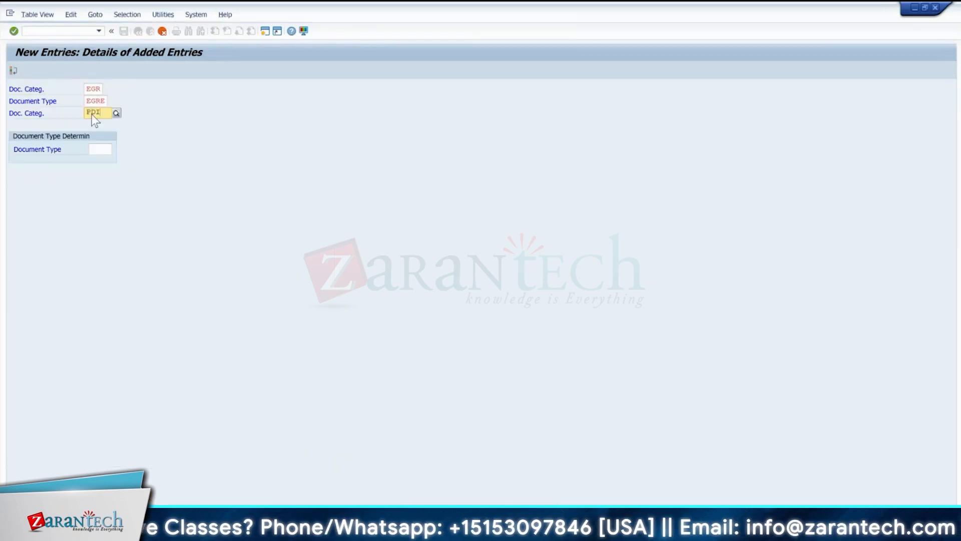
pyautogui.click(103, 150)
pyautogui.write('INBS')
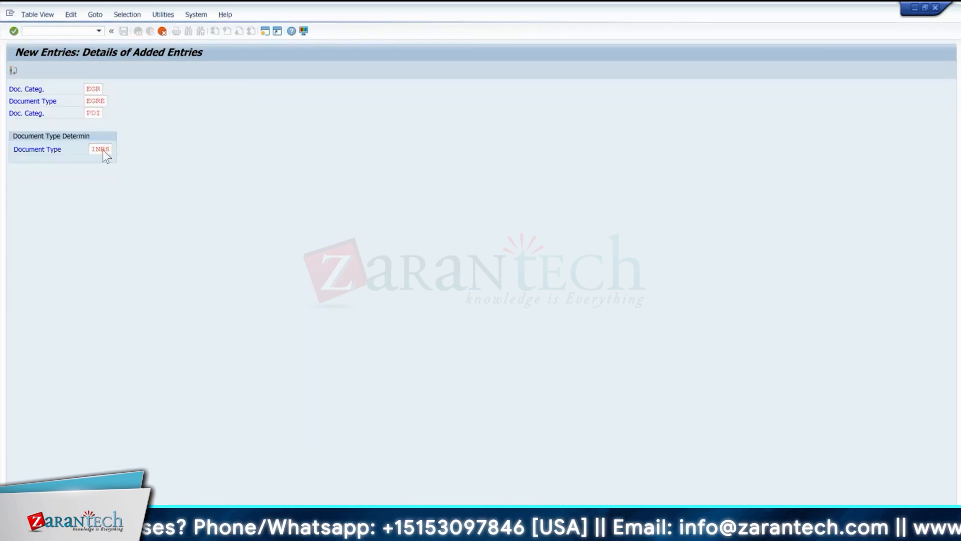
pyautogui.press('Return')
# Change the new entry's source document type to EGRI and its determined document type to INBM, and return to the guide.
pyautogui.click(106, 101)
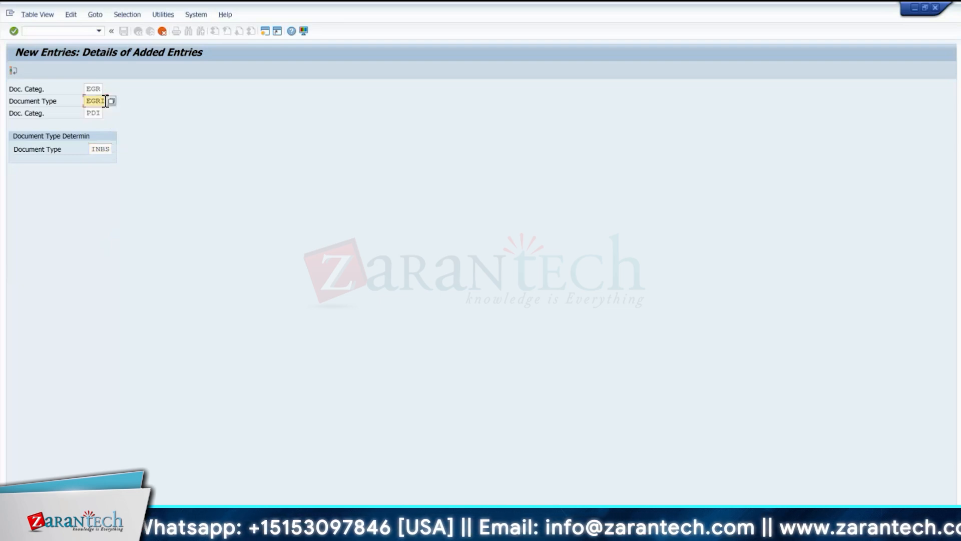
pyautogui.press('Tab')
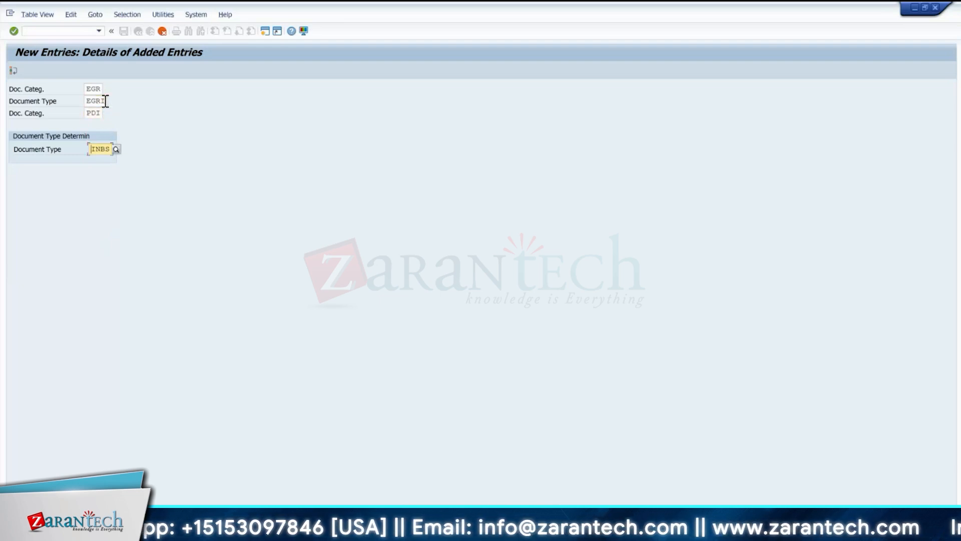
pyautogui.press('Delete')
pyautogui.press('Delete')
pyautogui.press('Delete')
pyautogui.press('Delete')
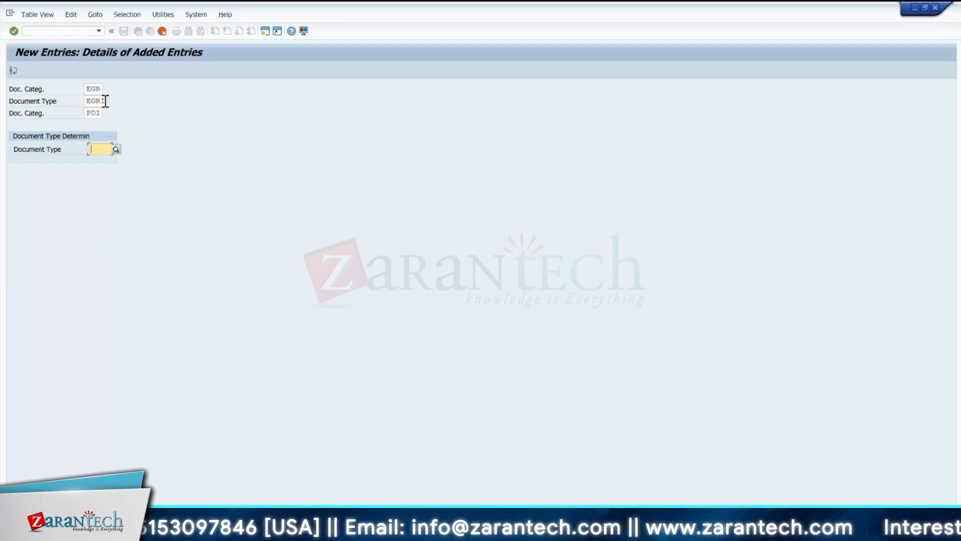
pyautogui.write('INBM')
pyautogui.press('Return')
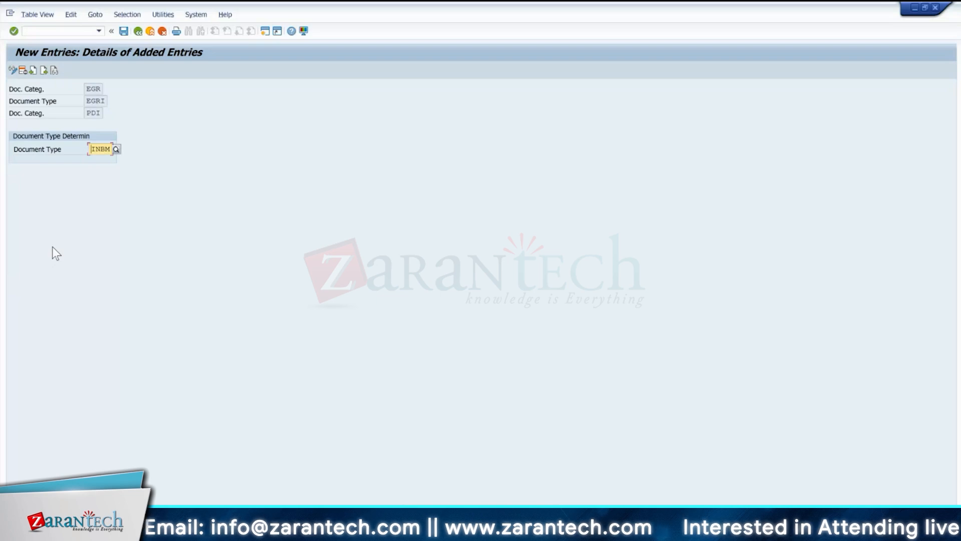
pyautogui.click(138, 31)
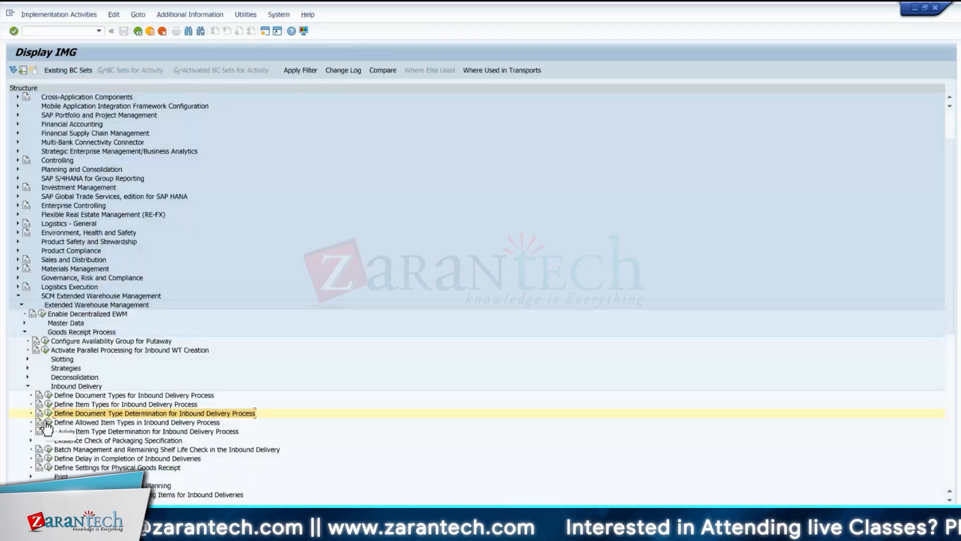
# Review the allowed item types per document type in the inbound delivery process and return to the guide.
pyautogui.click(44, 423)
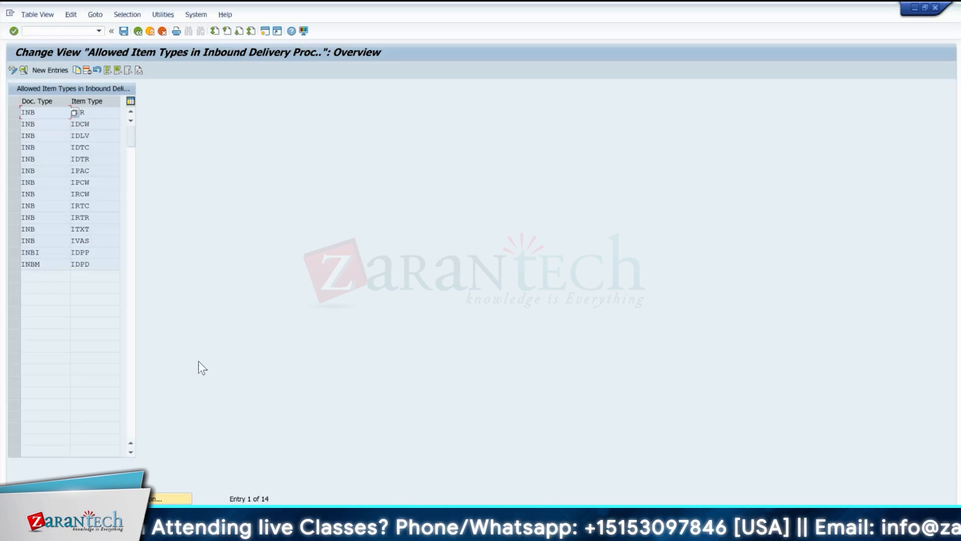
pyautogui.press('F3')
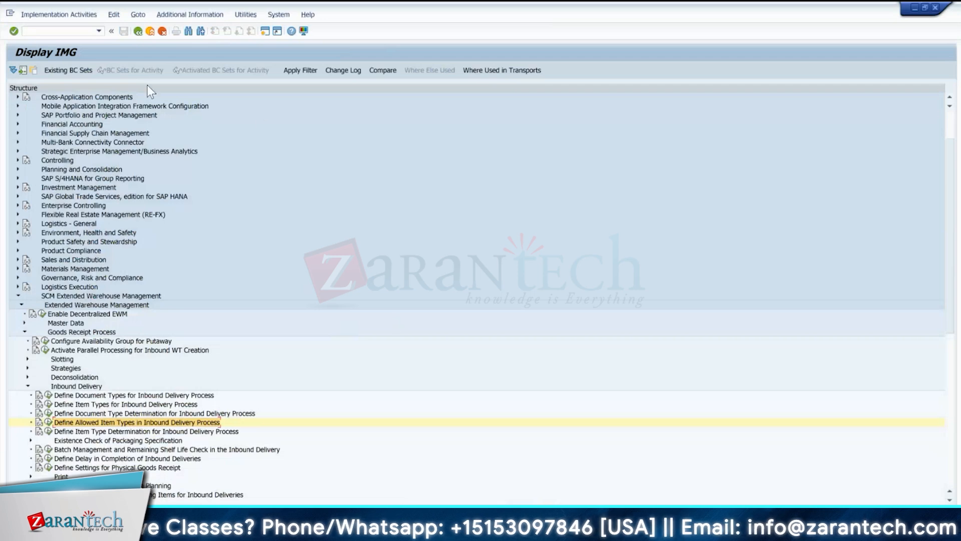
# Open GR Preparation for production (/SCWM/GRPI) and search for expected goods receipts by the manufacturing order number.
pyautogui.click(24, 31)
pyautogui.write('/')
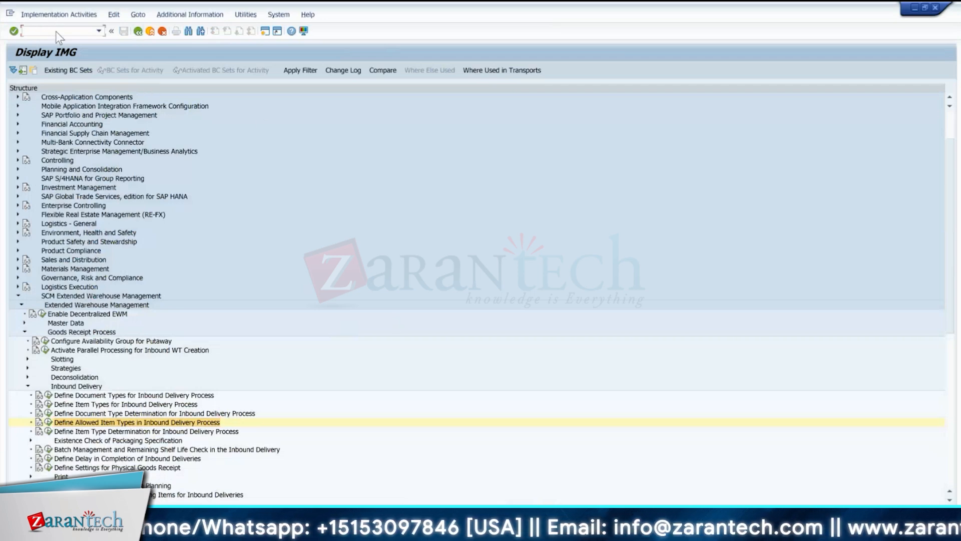
pyautogui.write('n/scwm/')
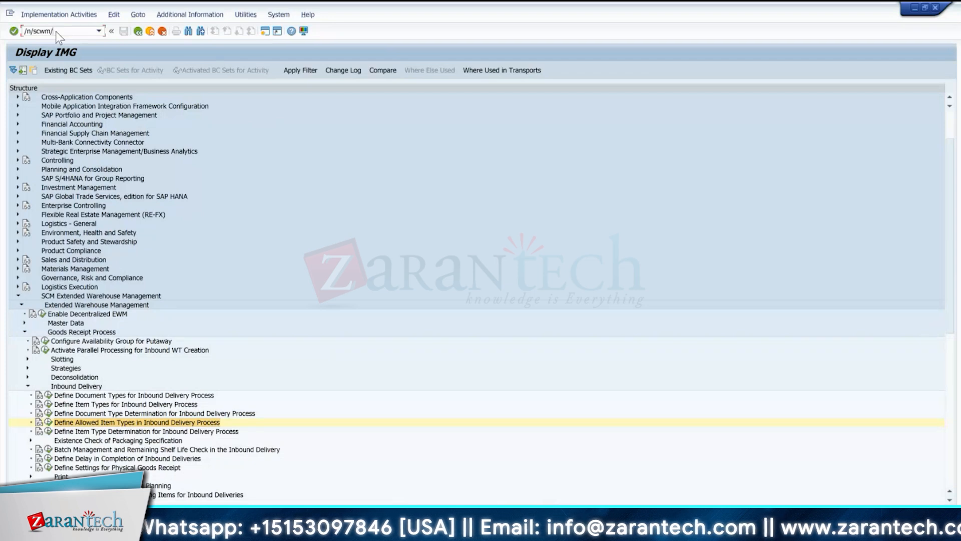
pyautogui.write('grpi')
pyautogui.press('Return')
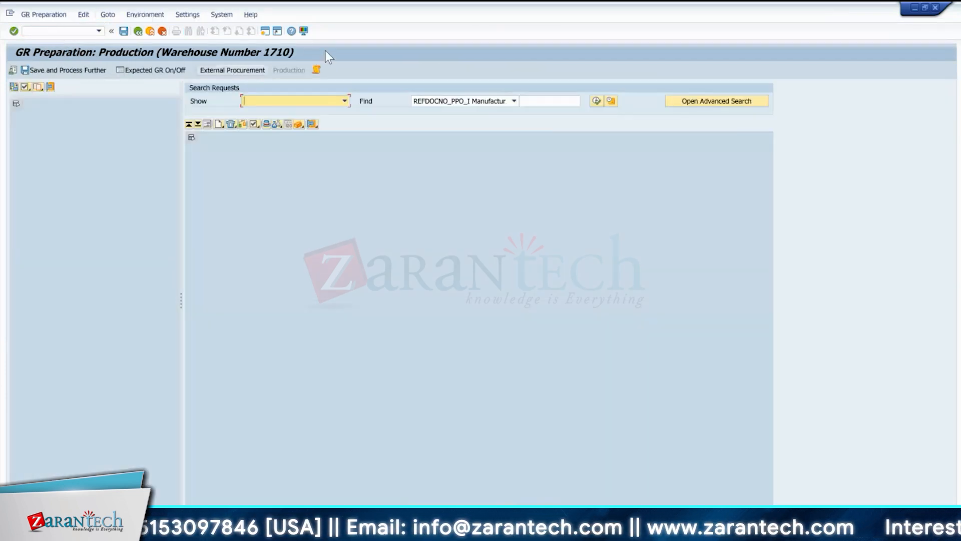
pyautogui.click(535, 102)
pyautogui.write('1002231')
pyautogui.click(595, 100)
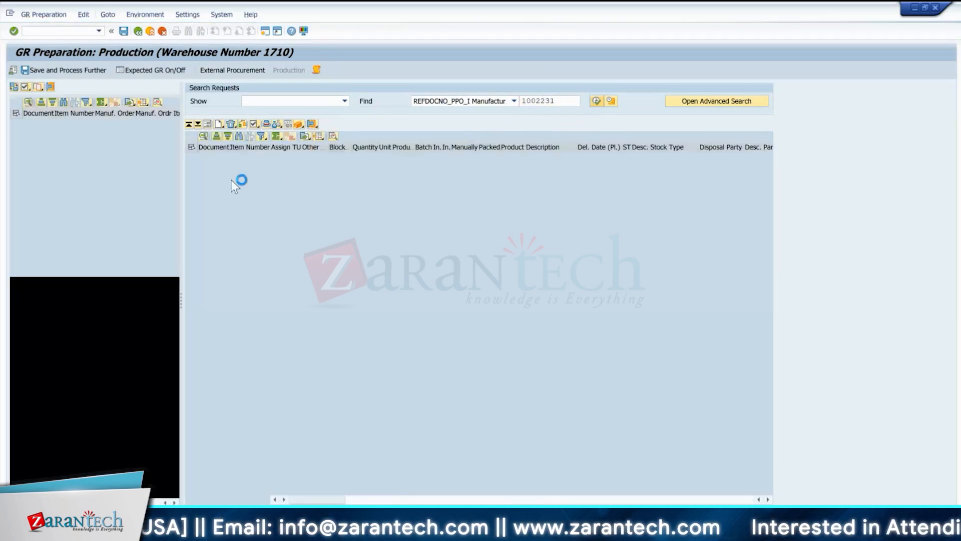
# Start an inbound delivery from the found expected goods receipt, check its header and previous document options, and cancel the dialog.
pyautogui.click(106, 123)
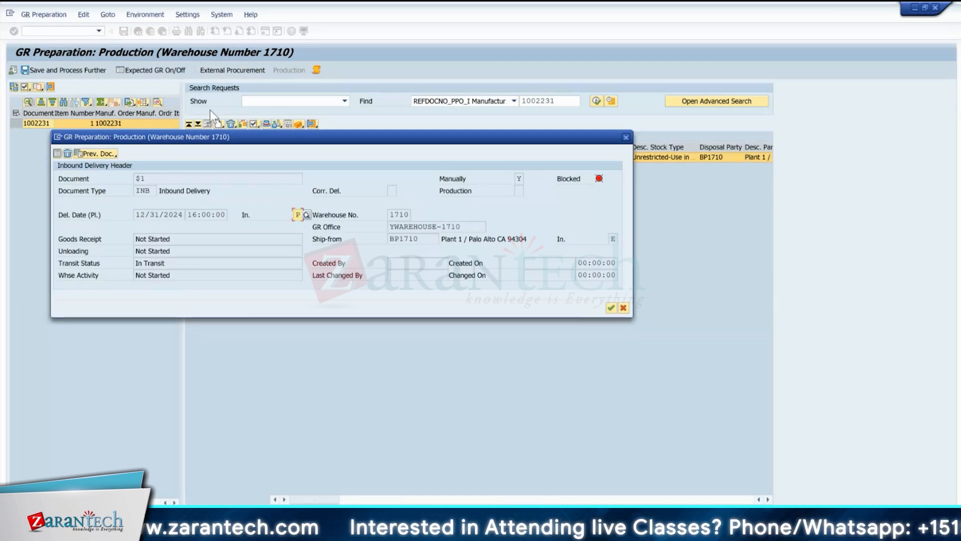
pyautogui.click(99, 154)
pyautogui.click(224, 153)
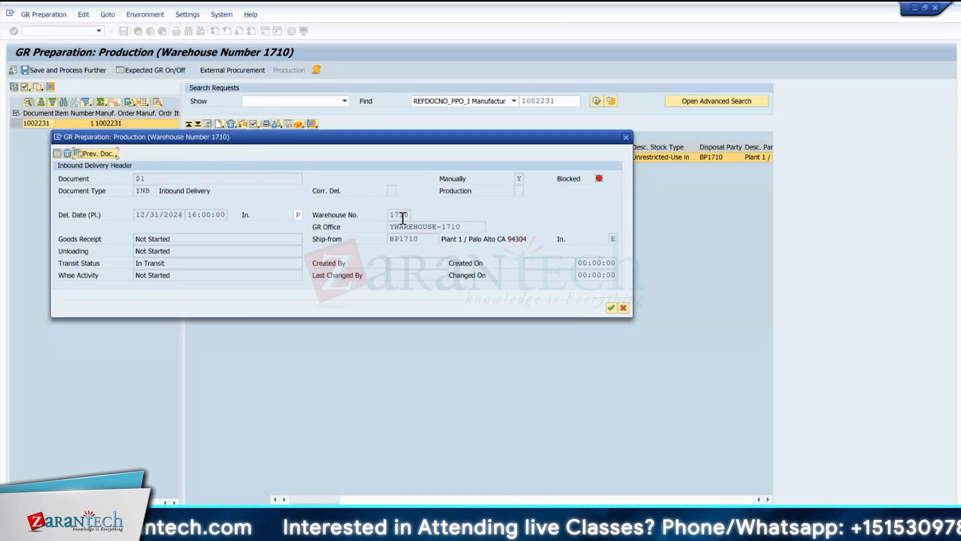
pyautogui.click(626, 307)
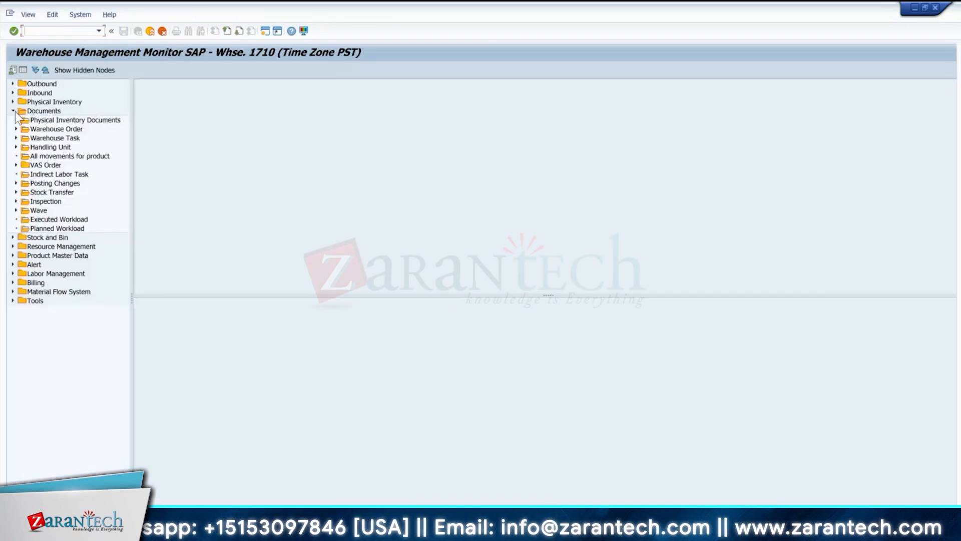
pyautogui.click(13, 111)
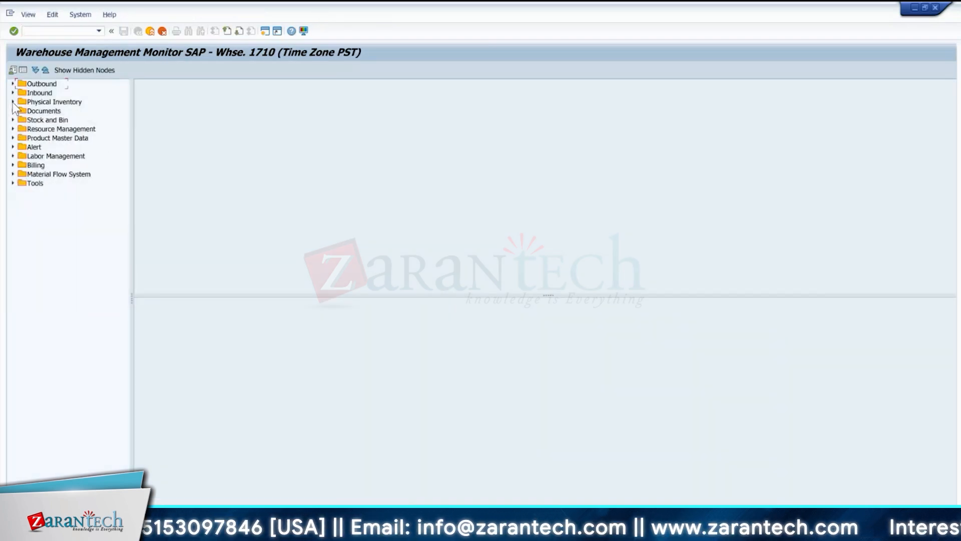
pyautogui.click(13, 111)
pyautogui.click(58, 138)
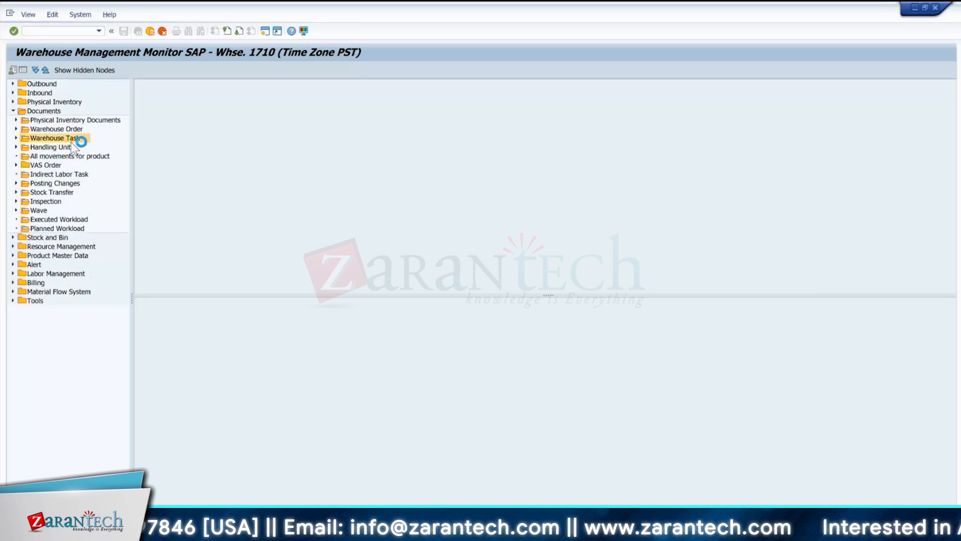
pyautogui.click(152, 239)
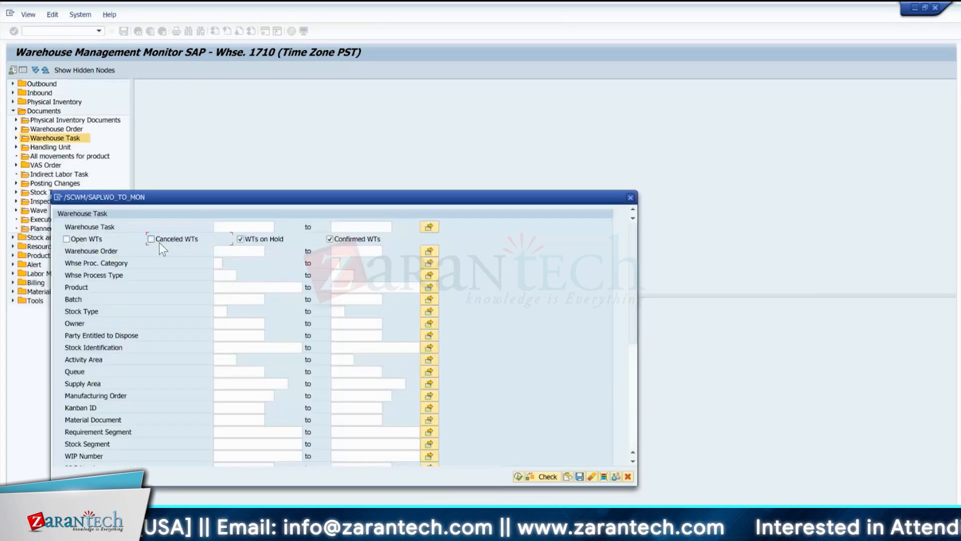
pyautogui.click(241, 239)
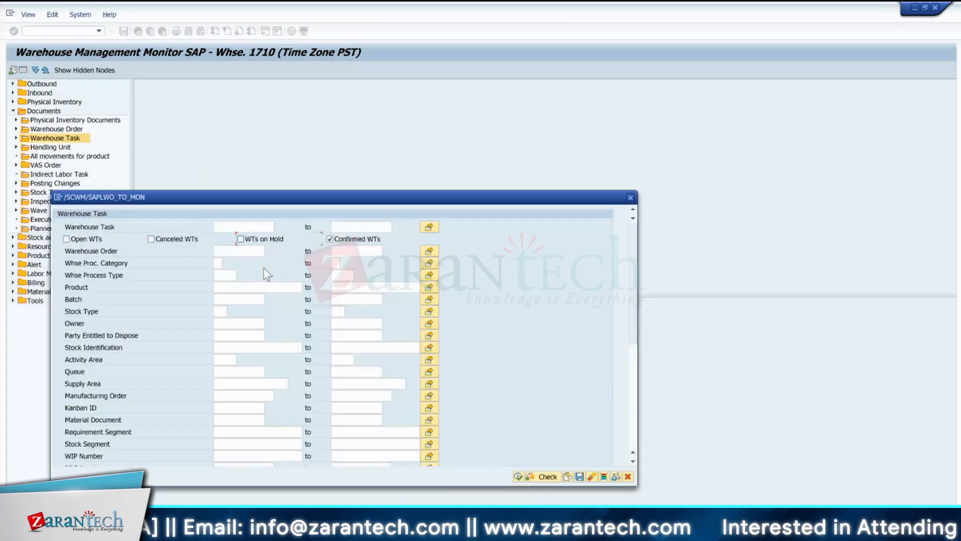
pyautogui.click(218, 262)
pyautogui.click(227, 263)
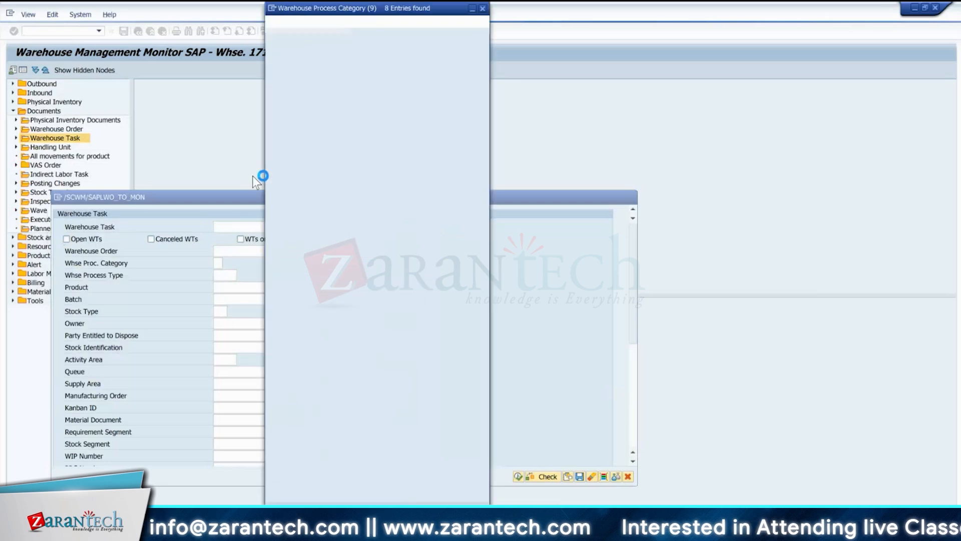
pyautogui.doubleClick(297, 106)
pyautogui.moveTo(266, 205); pyautogui.dragTo(348, 137)
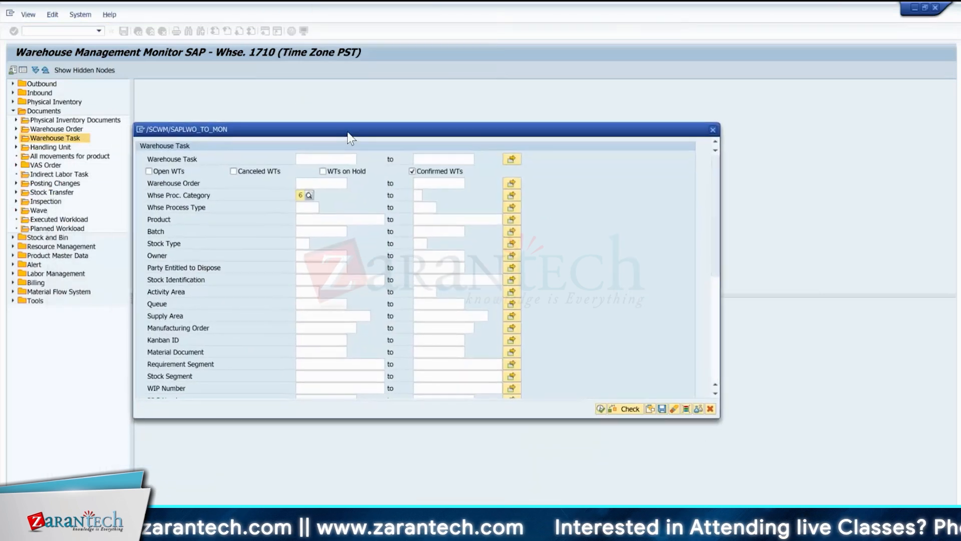
pyautogui.click(302, 207)
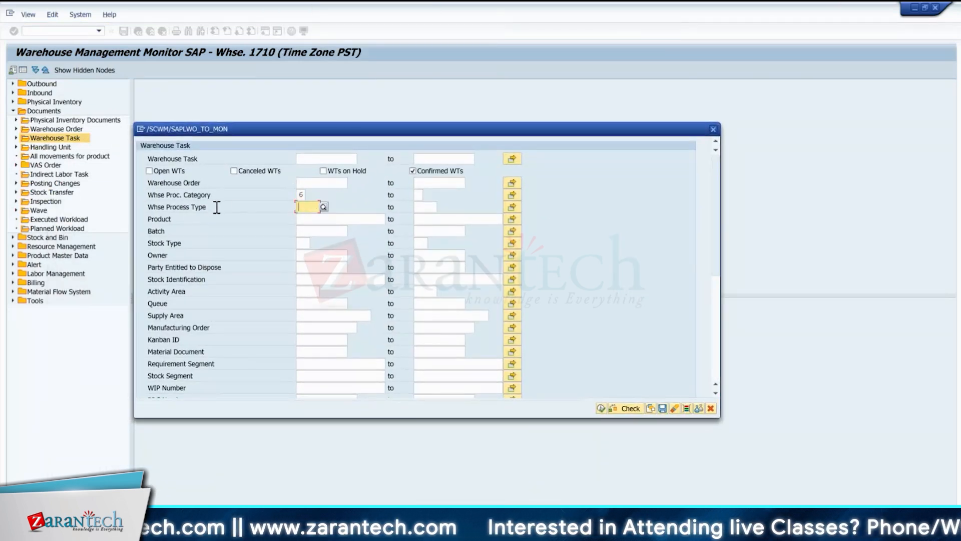
pyautogui.click(326, 207)
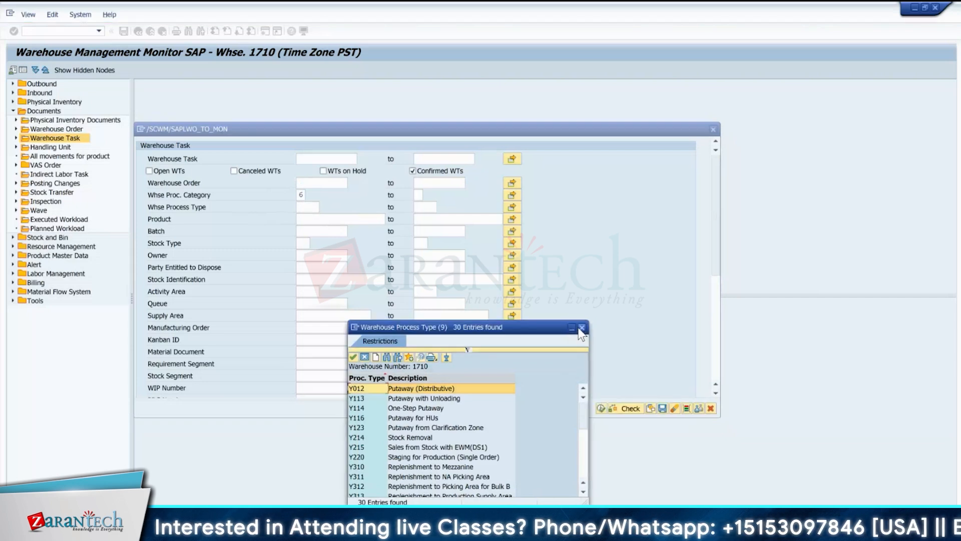
pyautogui.click(582, 328)
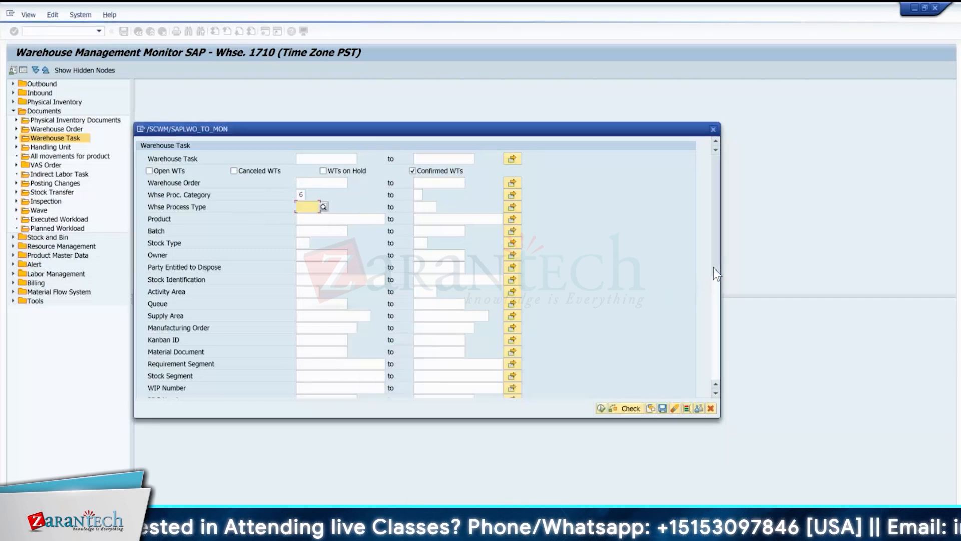
pyautogui.moveTo(713, 267); pyautogui.dragTo(715, 370)
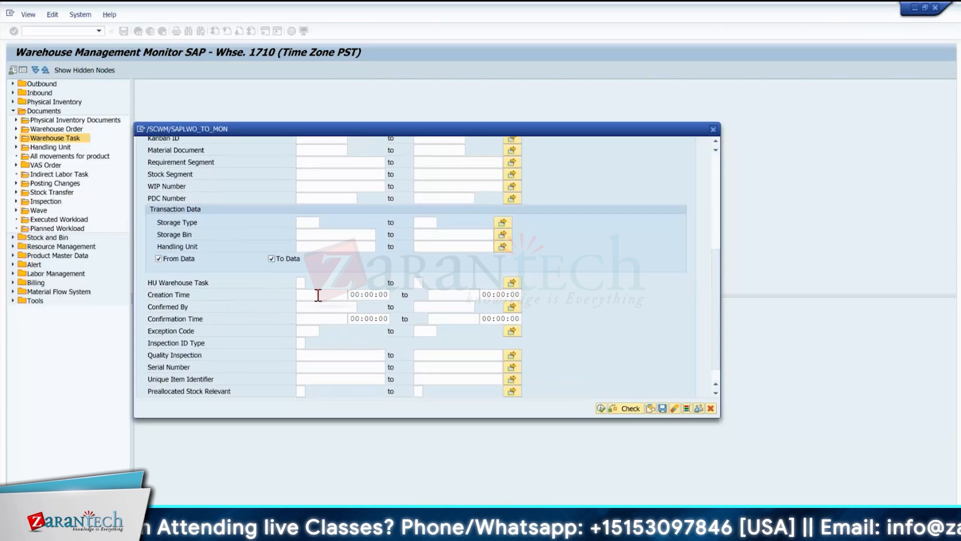
pyautogui.click(318, 295)
pyautogui.click(317, 319)
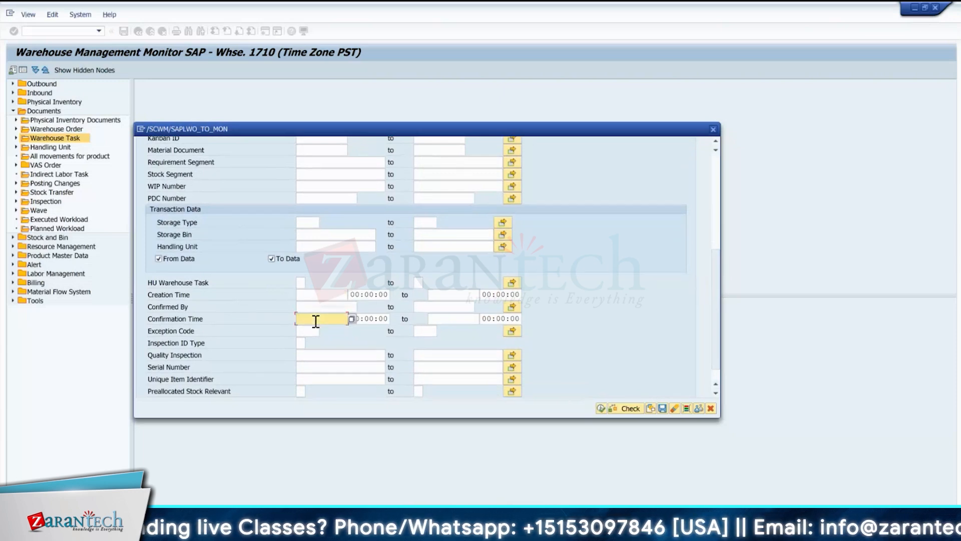
pyautogui.click(335, 294)
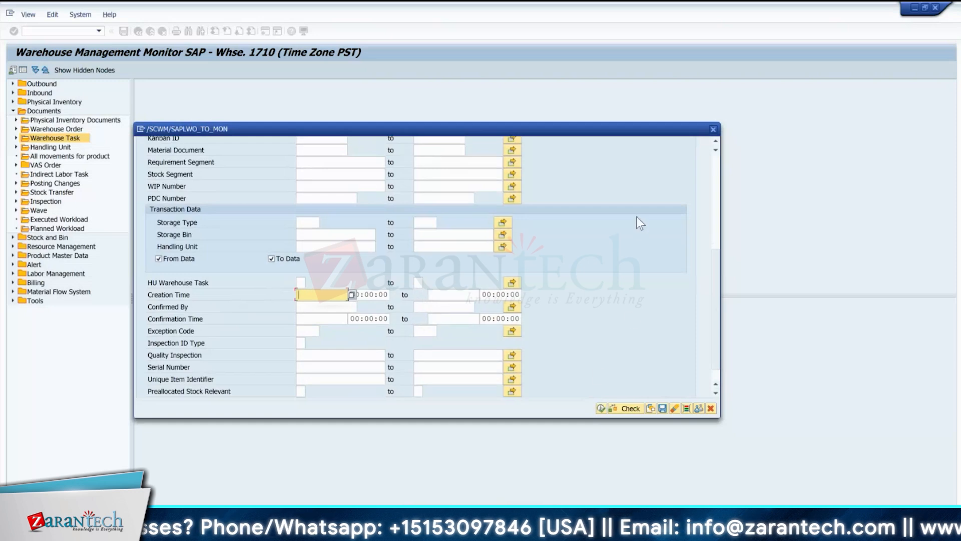
pyautogui.click(714, 129)
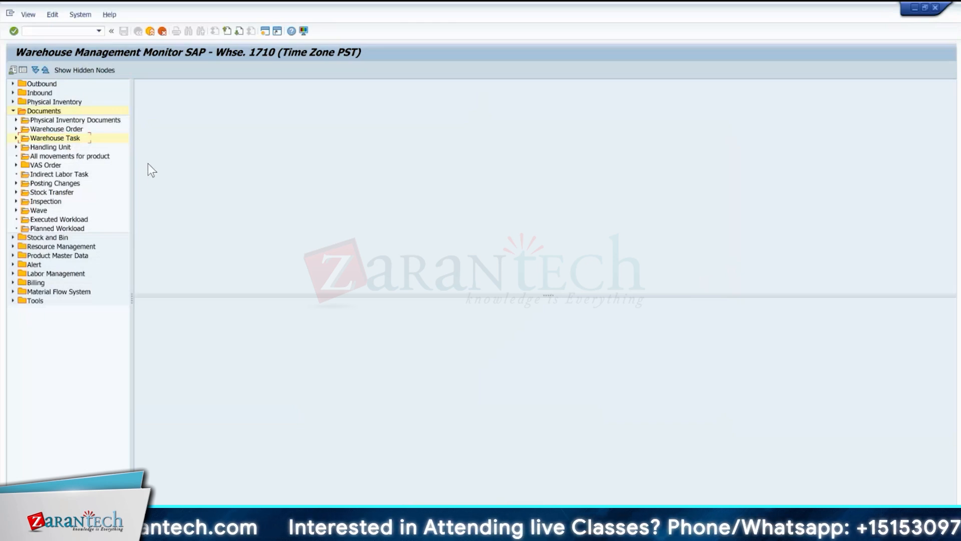
# List the confirmed warehouse tasks with warehouse process category 6, excluding open, canceled and on-hold tasks and filtering by the confirming user's ID.
pyautogui.click(16, 138)
pyautogui.doubleClick(65, 137)
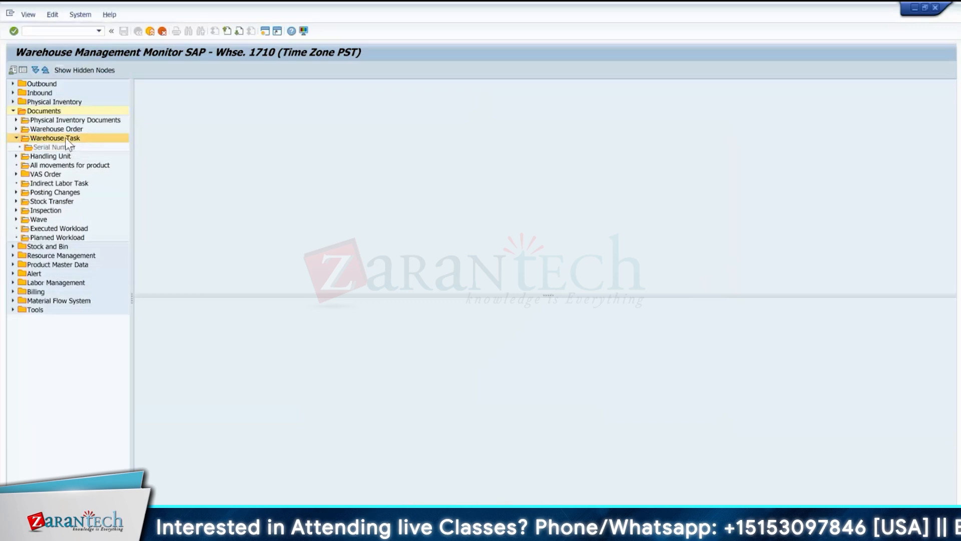
pyautogui.click(240, 238)
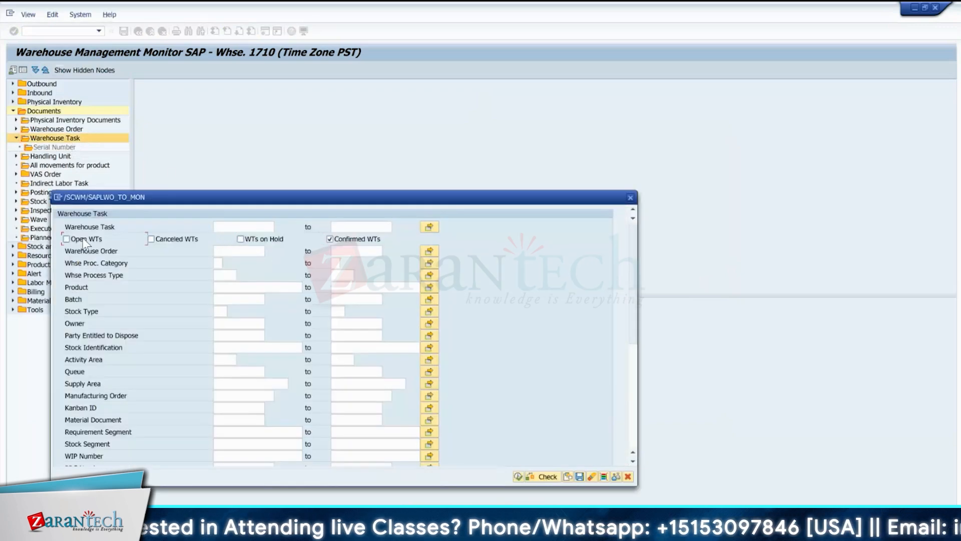
pyautogui.click(218, 263)
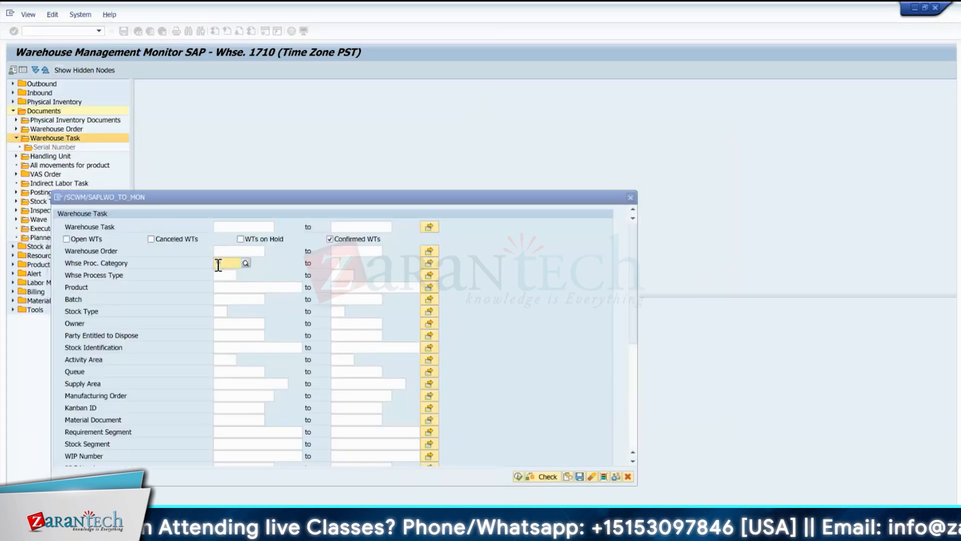
pyautogui.moveTo(632, 316); pyautogui.dragTo(629, 399)
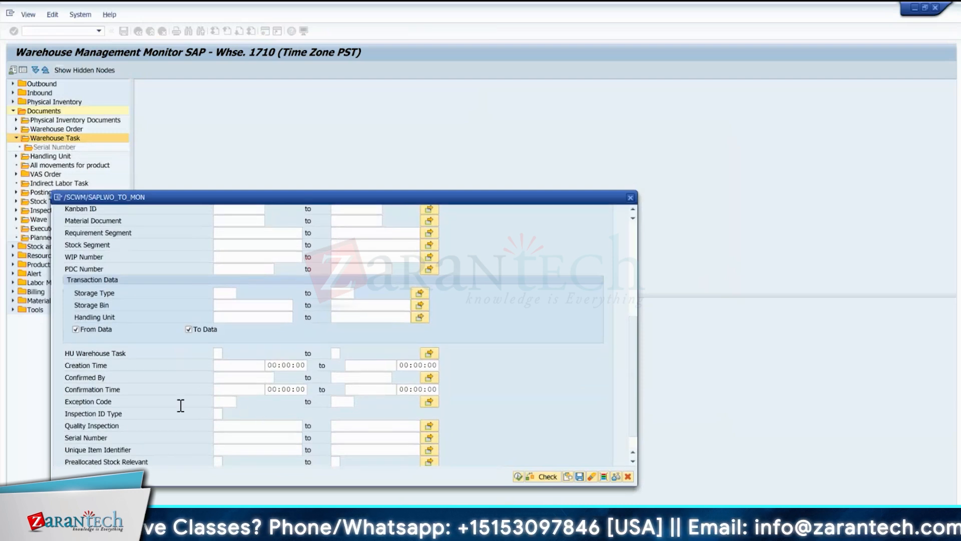
pyautogui.click(227, 376)
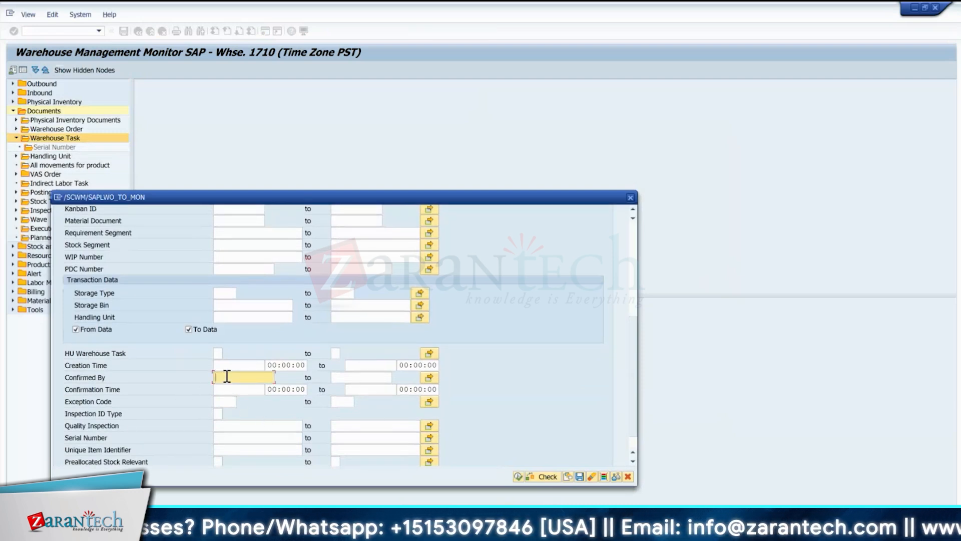
pyautogui.press('F8')
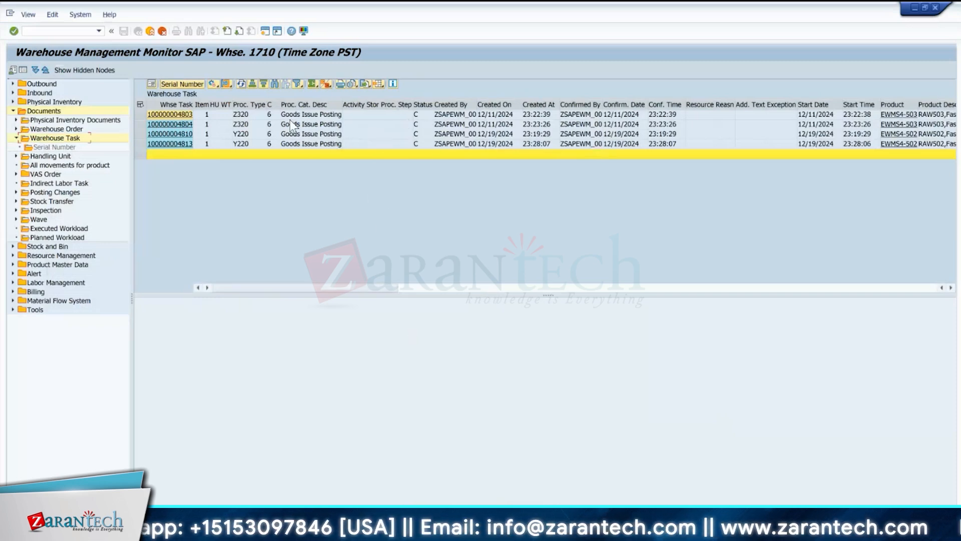
# Look up process type Z320 of the first warehouse task in the list of warehouse process types and close the list.
pyautogui.click(252, 118)
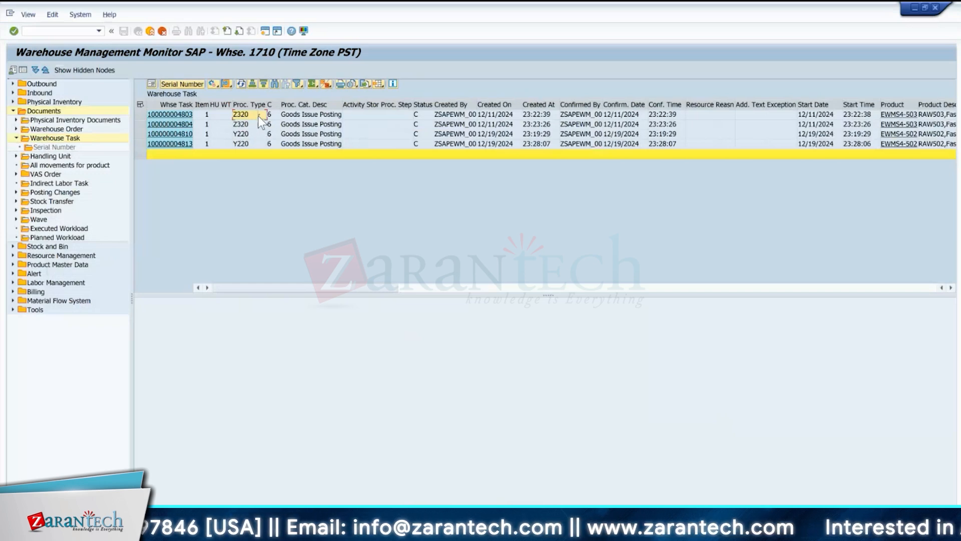
pyautogui.doubleClick(258, 116)
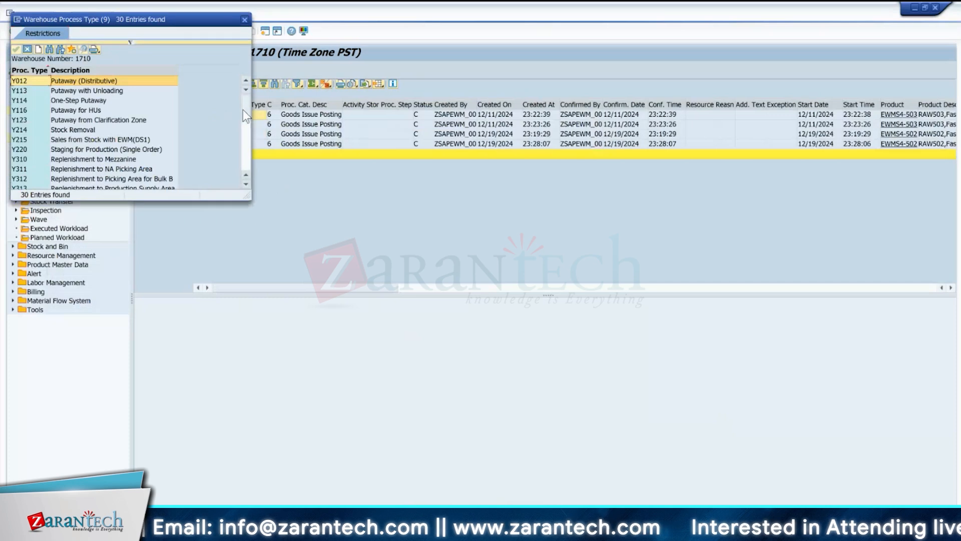
pyautogui.moveTo(243, 110); pyautogui.dragTo(248, 151)
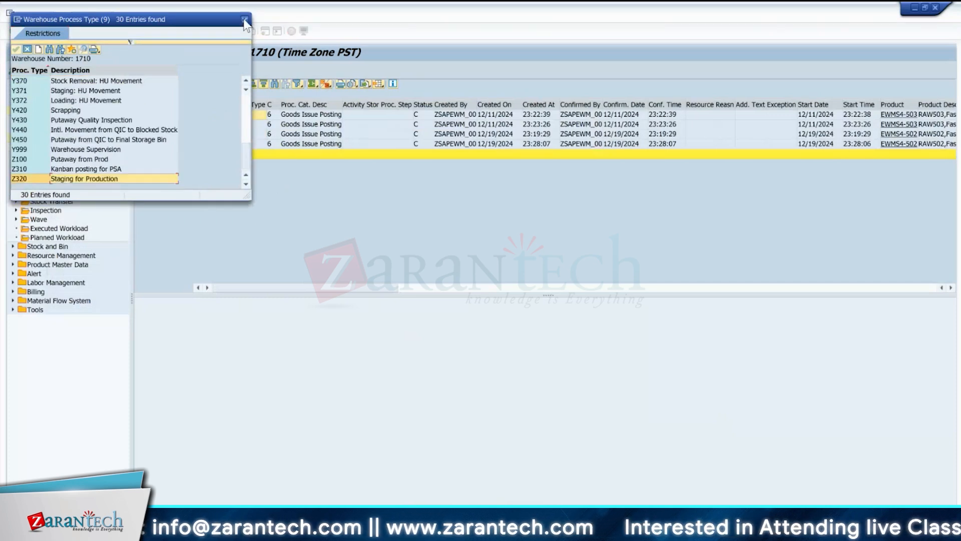
pyautogui.click(244, 20)
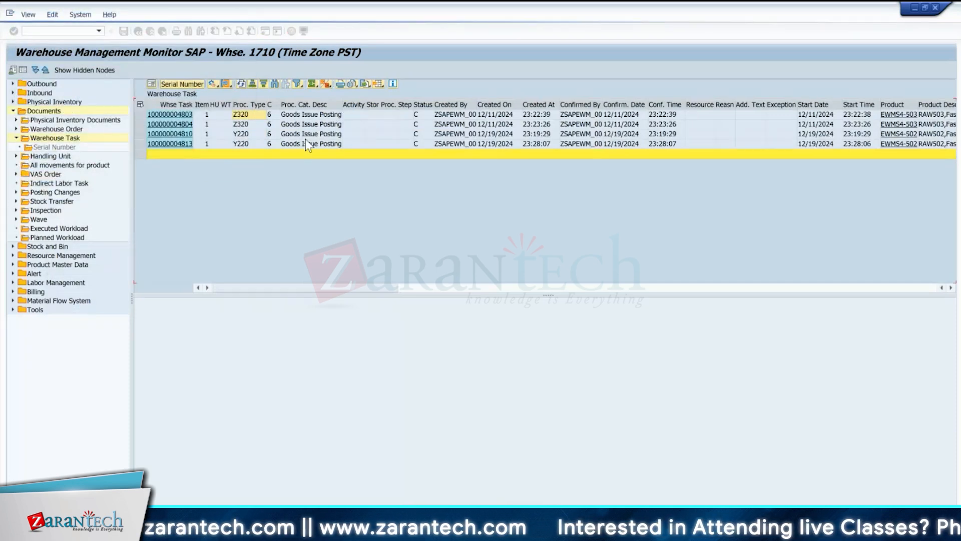
# Examine the form view of the Y220 warehouse task created at 23:19:29, review the warehouse task selection criteria, and return to the task list.
pyautogui.click(139, 135)
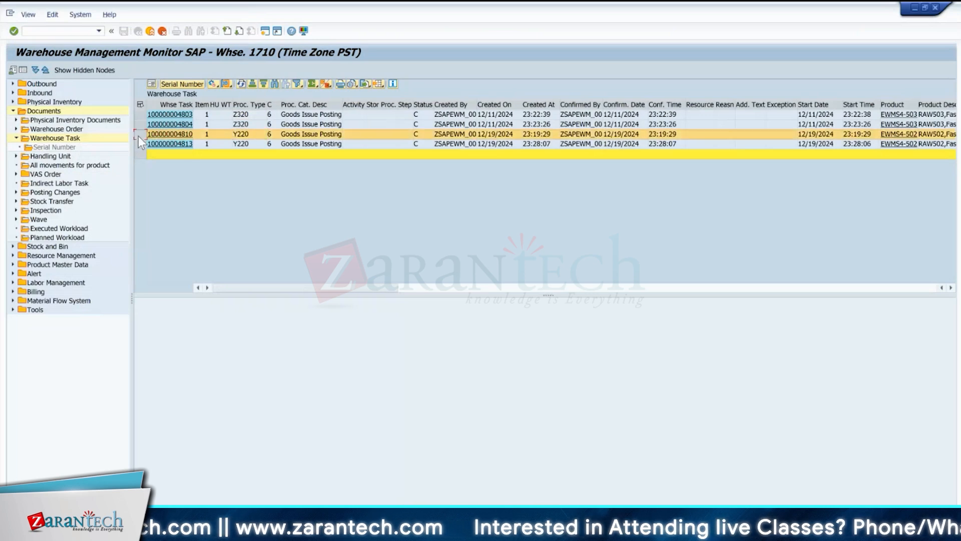
pyautogui.click(152, 84)
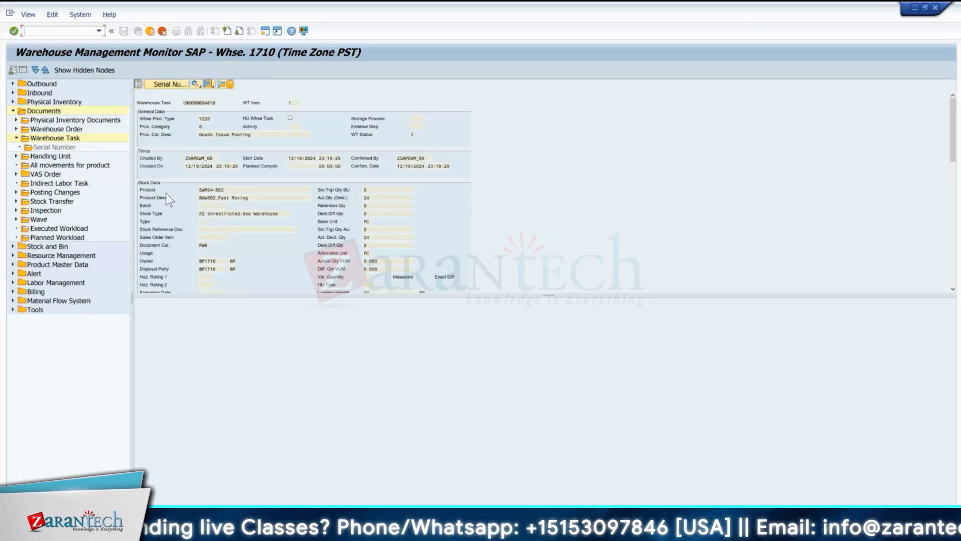
pyautogui.doubleClick(54, 138)
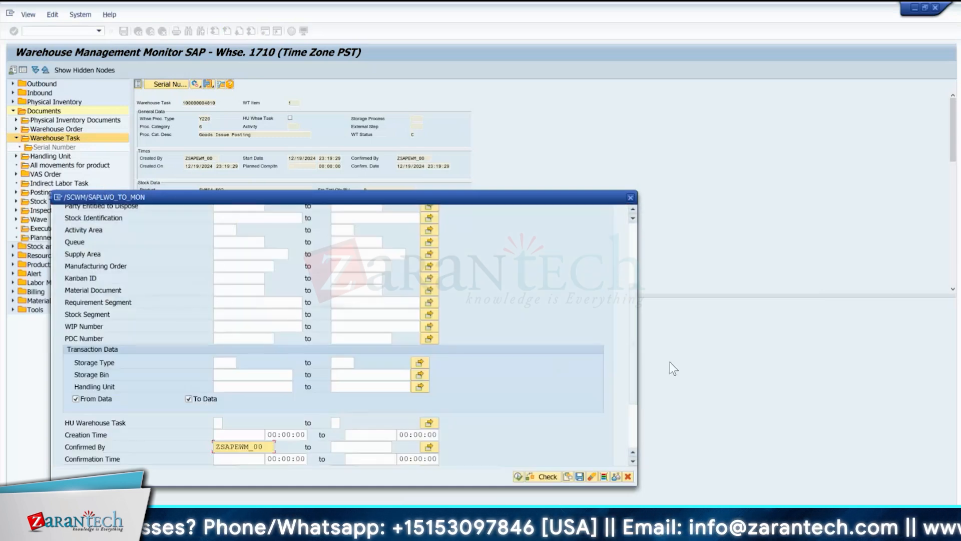
pyautogui.moveTo(631, 371); pyautogui.dragTo(637, 276)
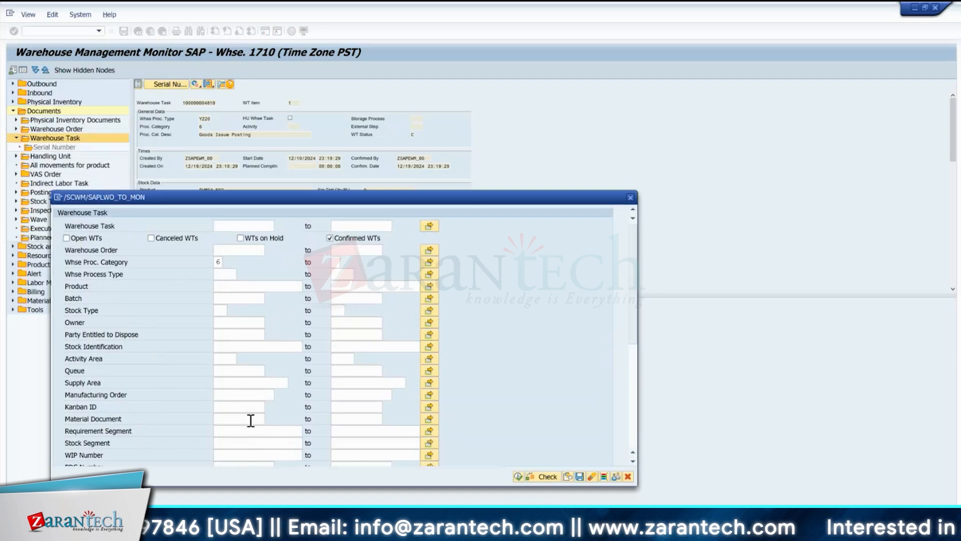
pyautogui.moveTo(633, 322); pyautogui.dragTo(625, 362)
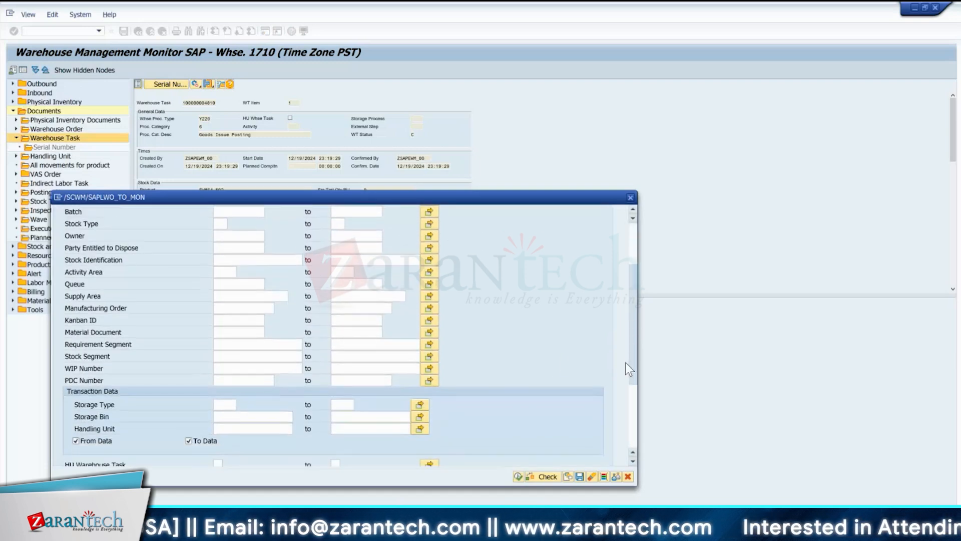
pyautogui.click(631, 198)
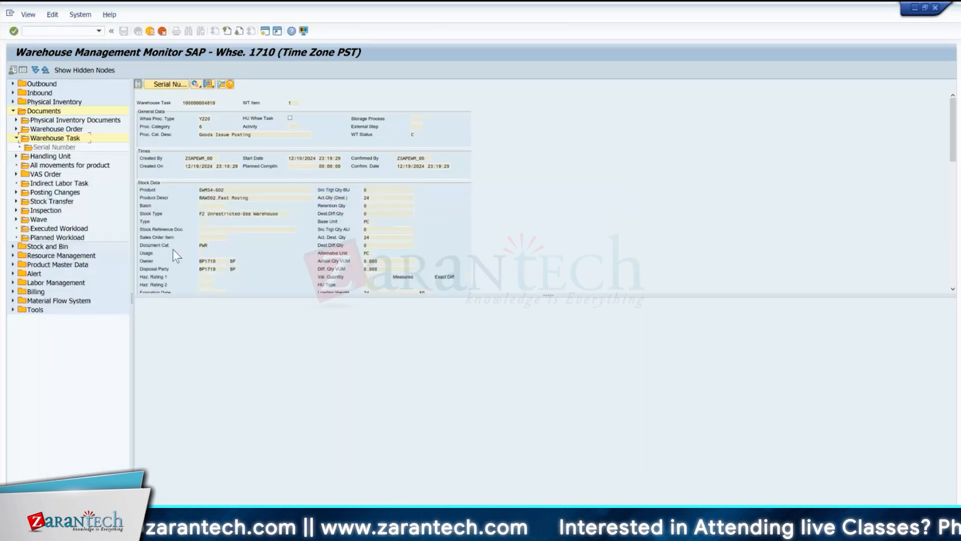
pyautogui.click(138, 84)
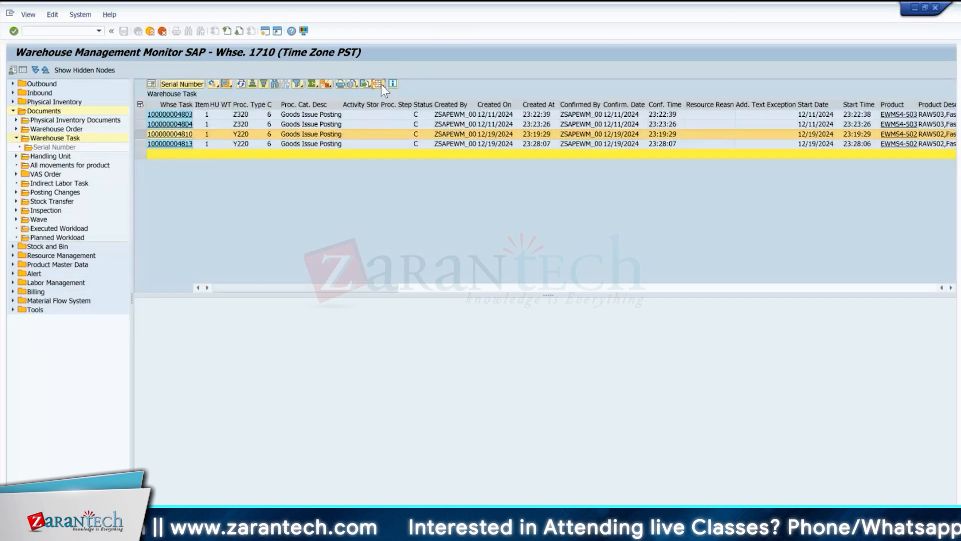
# Search the warehouse task list's displayed columns for DOC, select Document Category, and apply the layout.
pyautogui.click(379, 84)
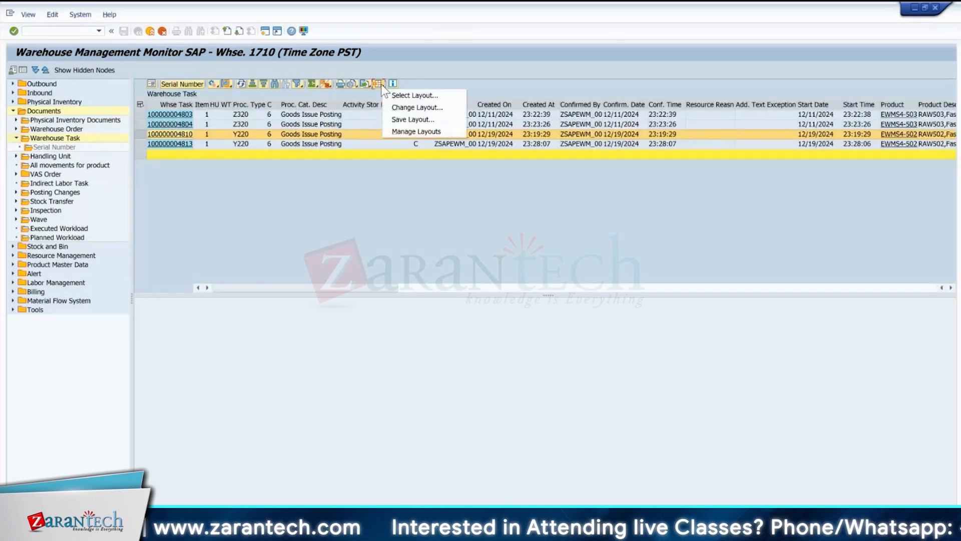
pyautogui.click(400, 107)
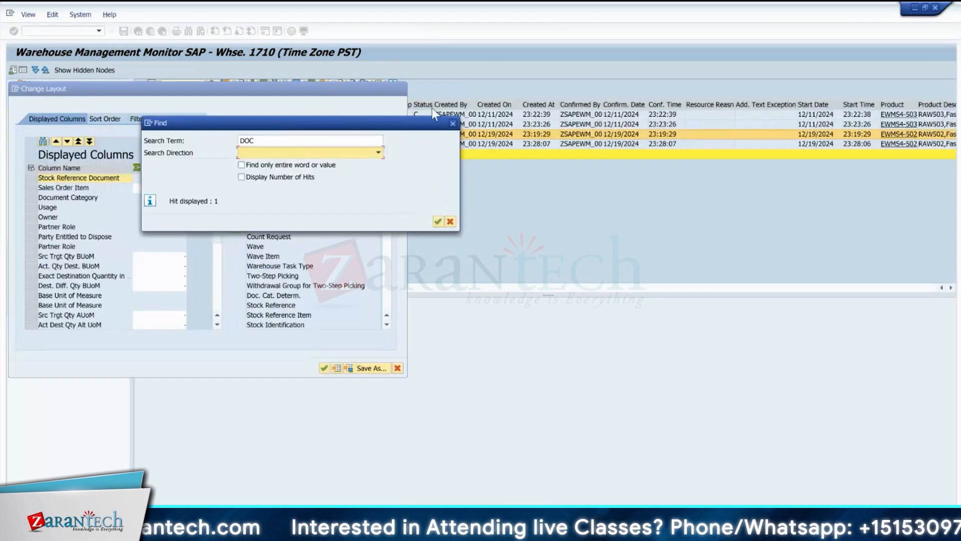
pyautogui.click(452, 124)
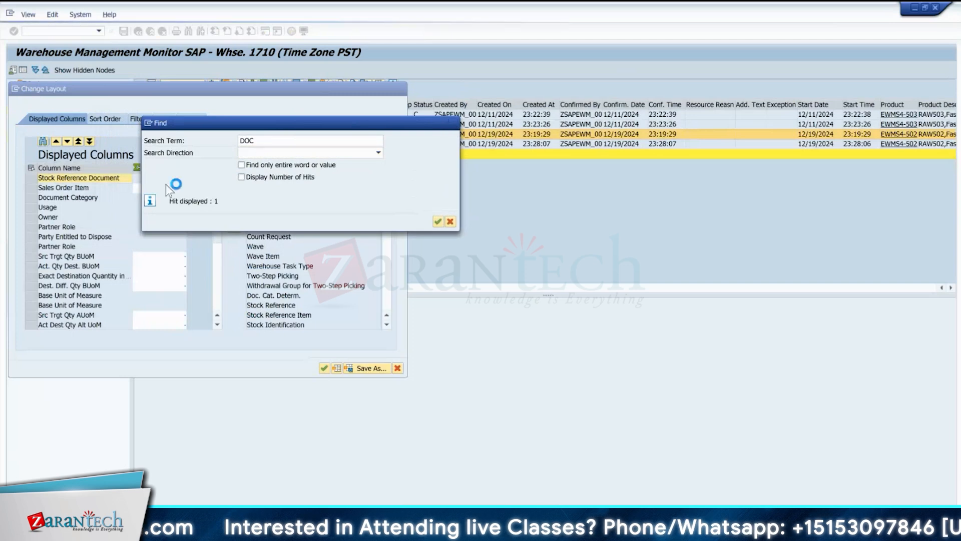
pyautogui.click(91, 197)
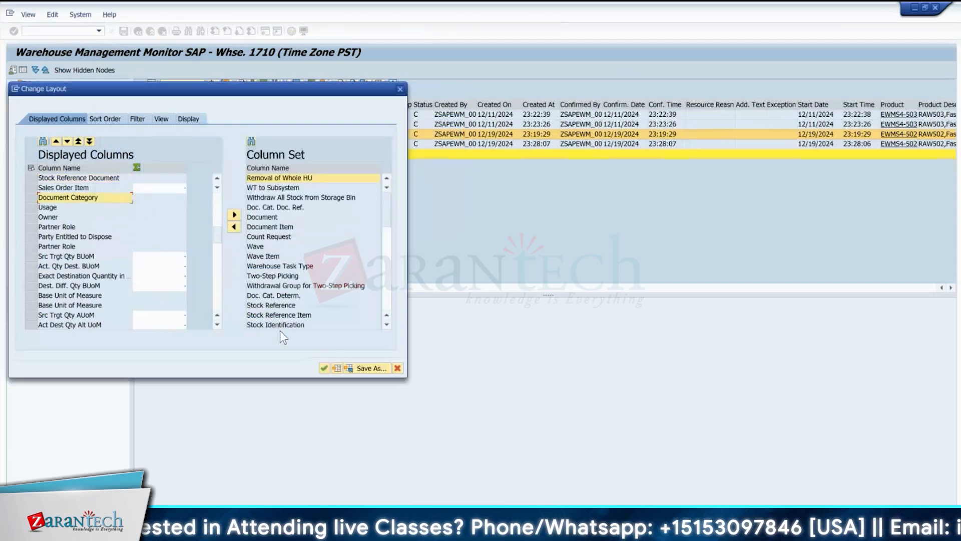
pyautogui.click(323, 372)
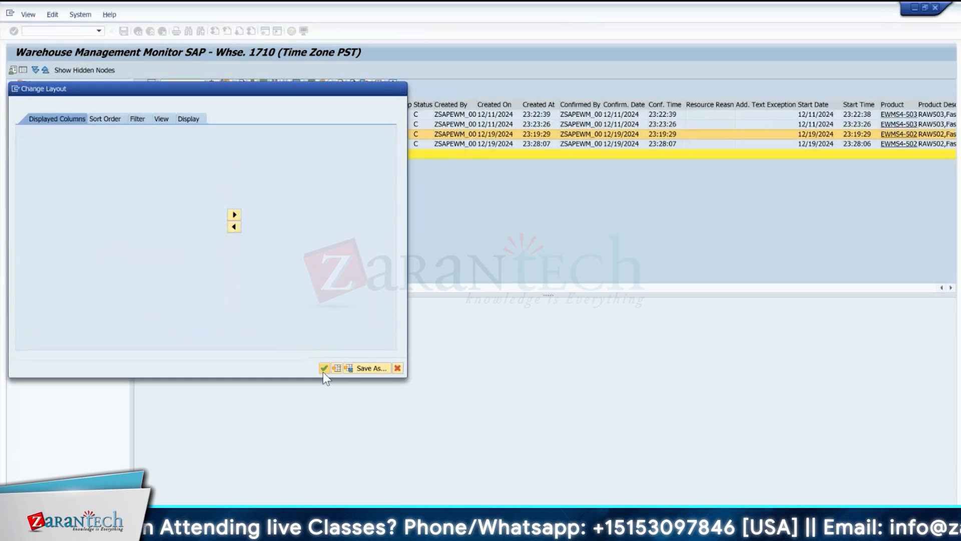
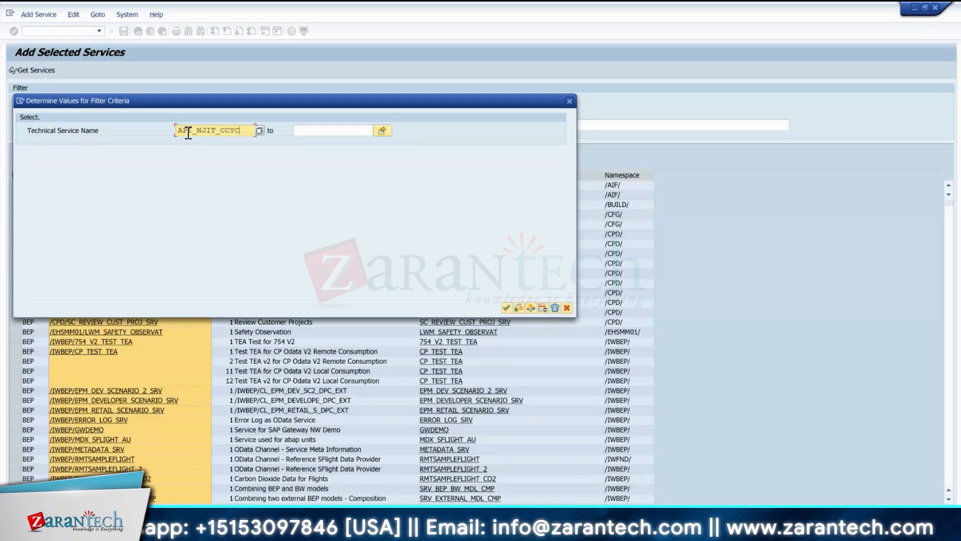
# Filter the backend services by technical service name API_NJIT_CCYC_MANAGE_SRV.
pyautogui.write('_MANAGE_')
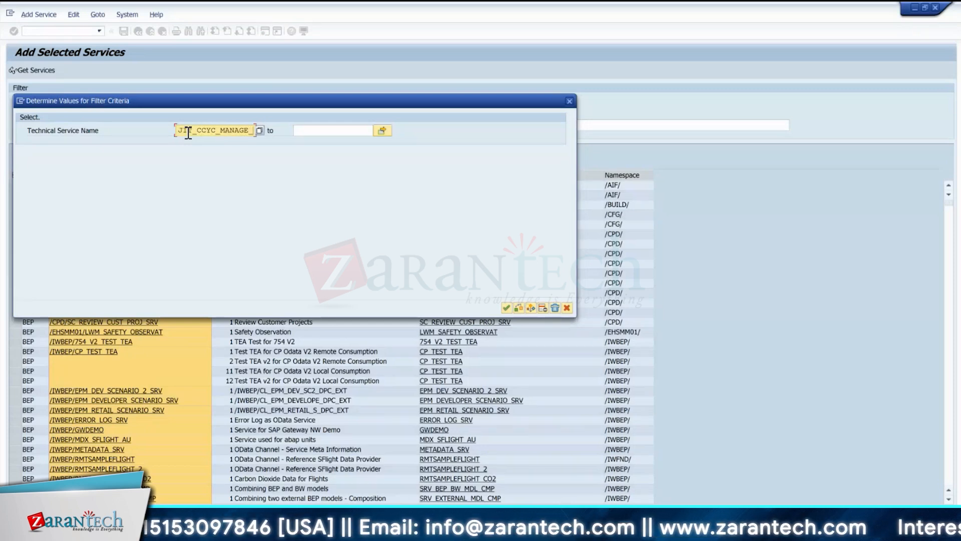
pyautogui.write('SRV')
pyautogui.press('Return')
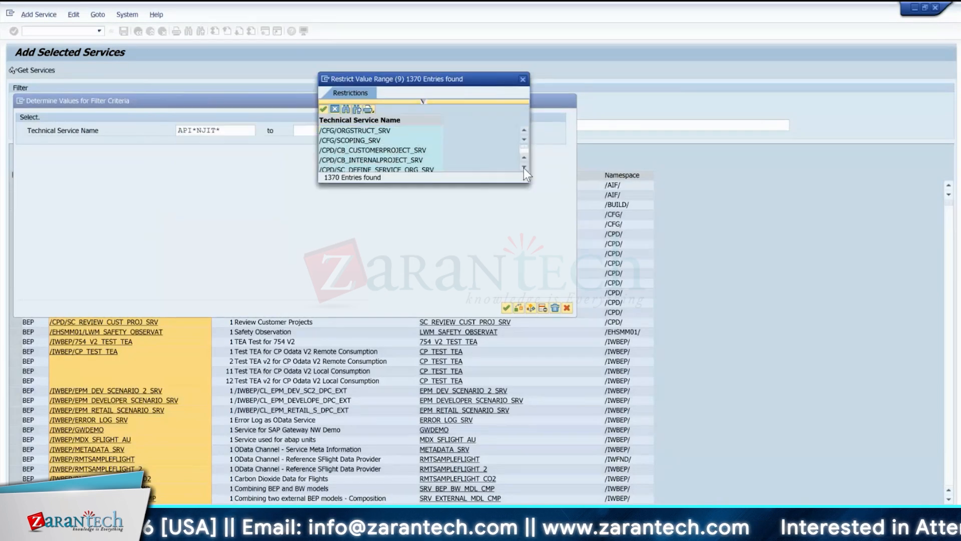
# Filter the backend services by technical service name LE_JIT_JITCALL_SRV.
pyautogui.write('LE_')
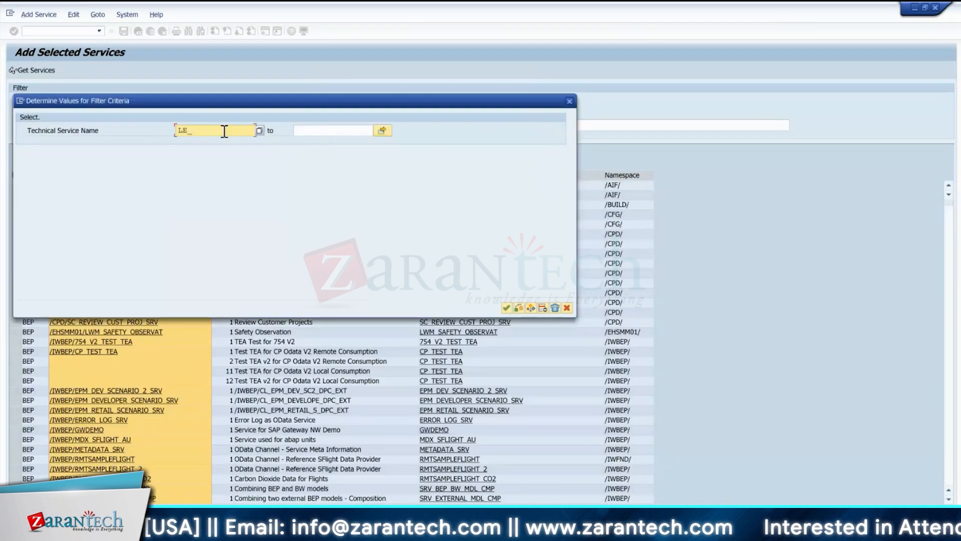
pyautogui.write('JIT')
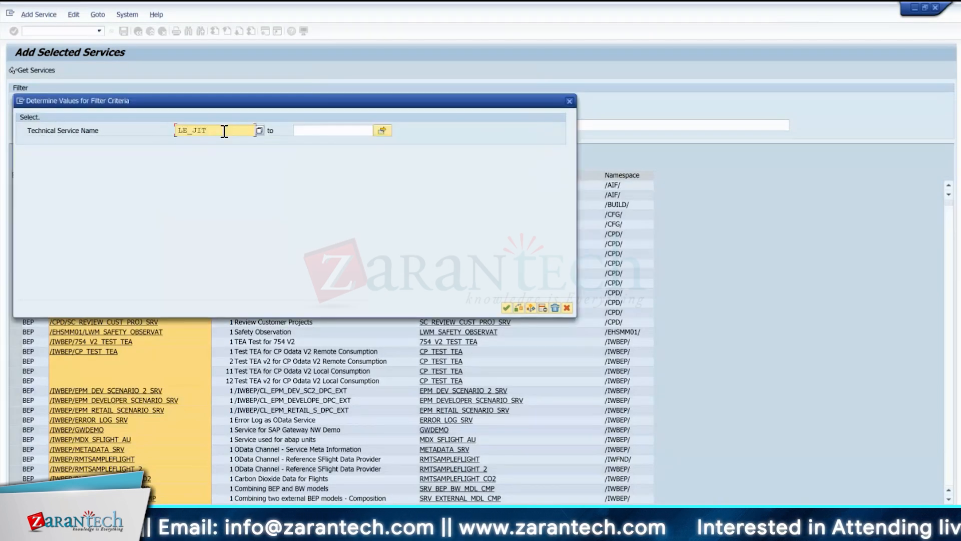
pyautogui.write('_JITCALL')
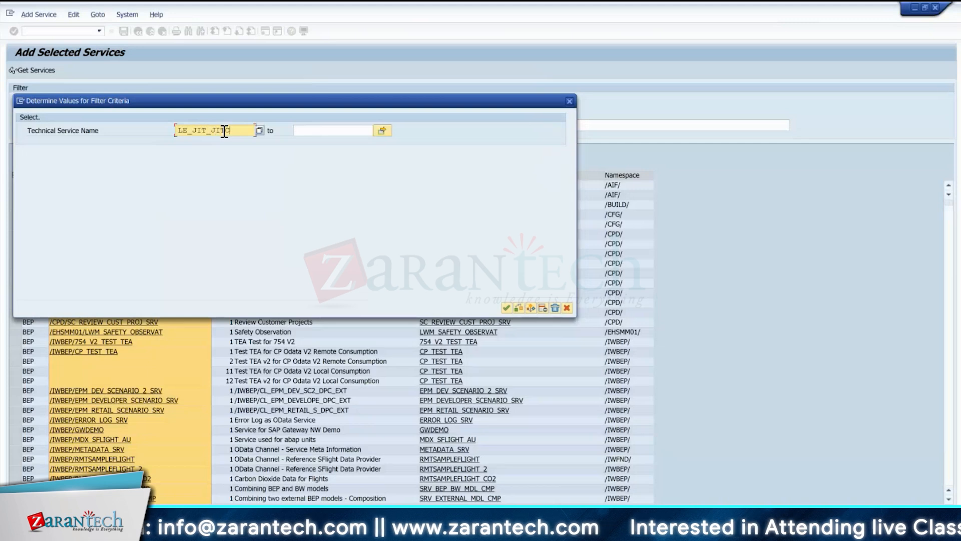
pyautogui.write('_SRV')
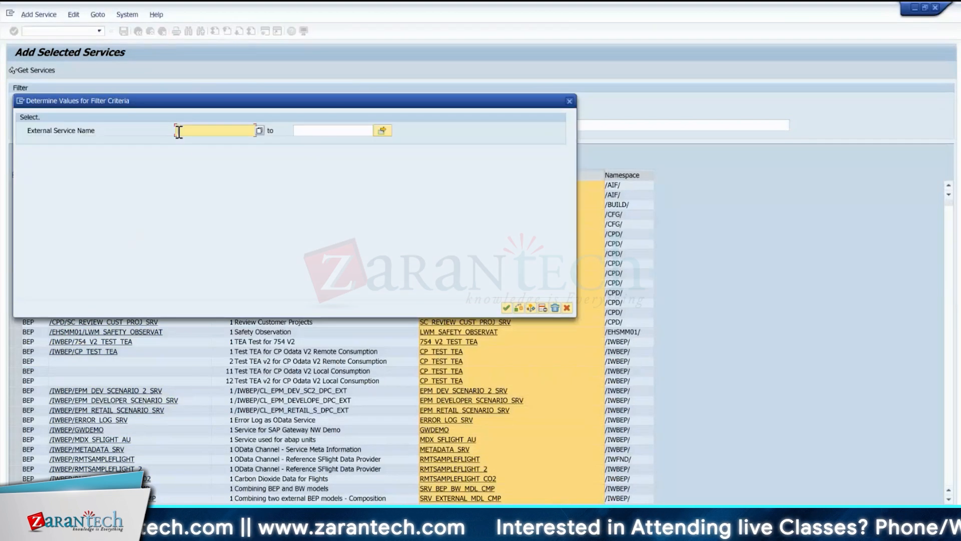
pyautogui.press('Return')
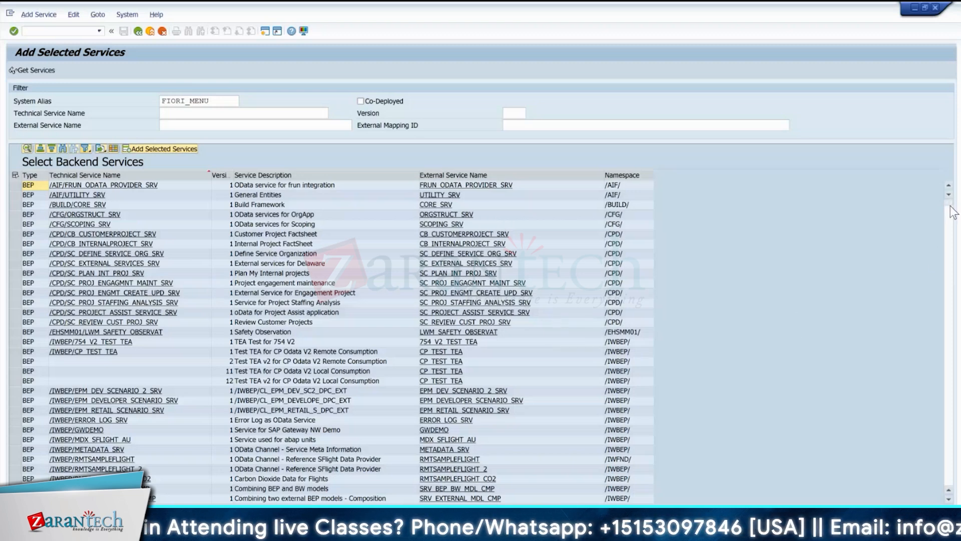
# Find API_NJIT_OUTCALL_REQ_REPL_SRV in the unfiltered backend services list and start adding it as a selected service.
pyautogui.click(948, 252)
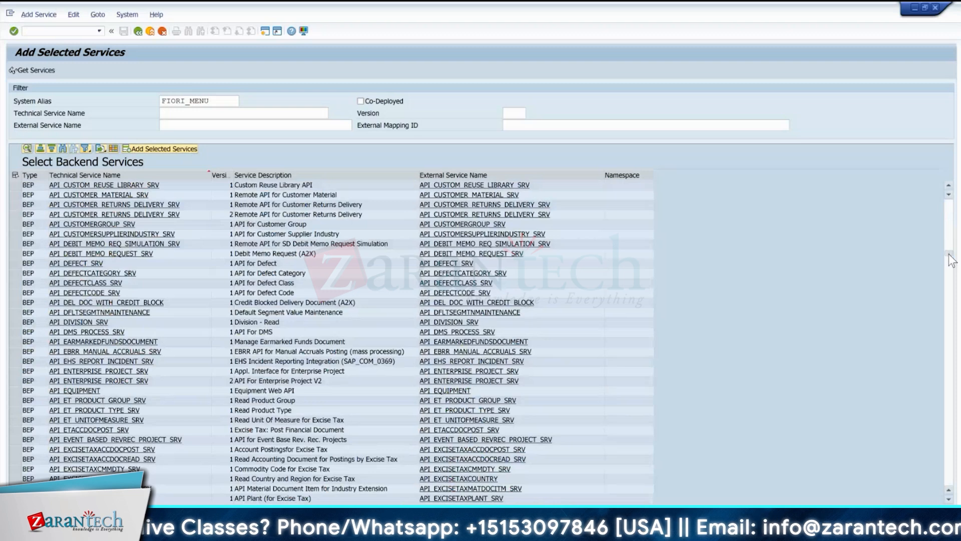
pyautogui.moveTo(948, 253); pyautogui.dragTo(948, 273)
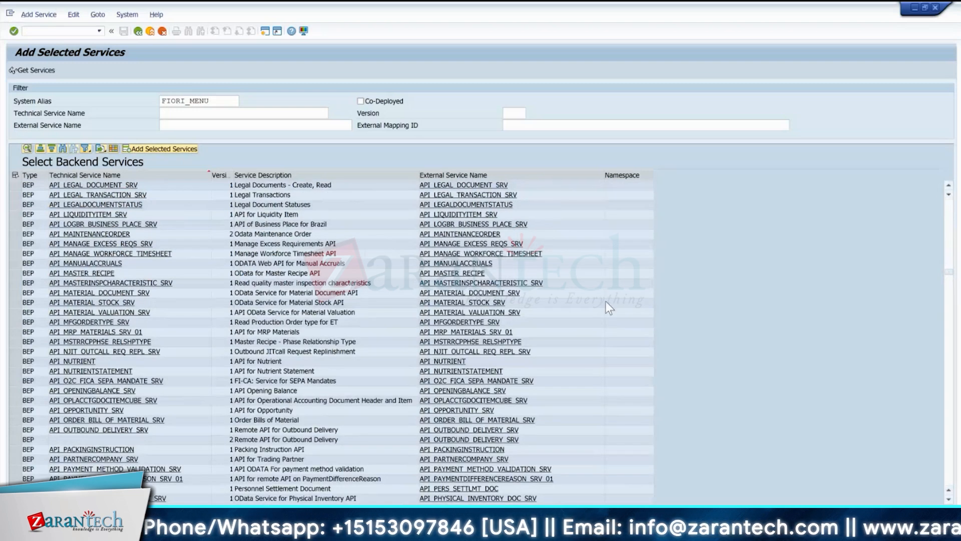
pyautogui.click(284, 352)
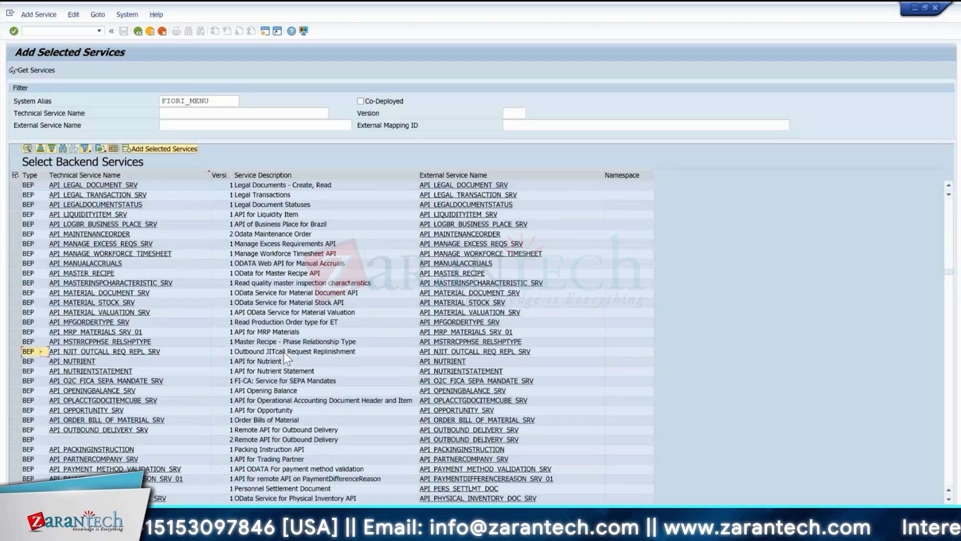
pyautogui.click(284, 352)
pyautogui.click(189, 150)
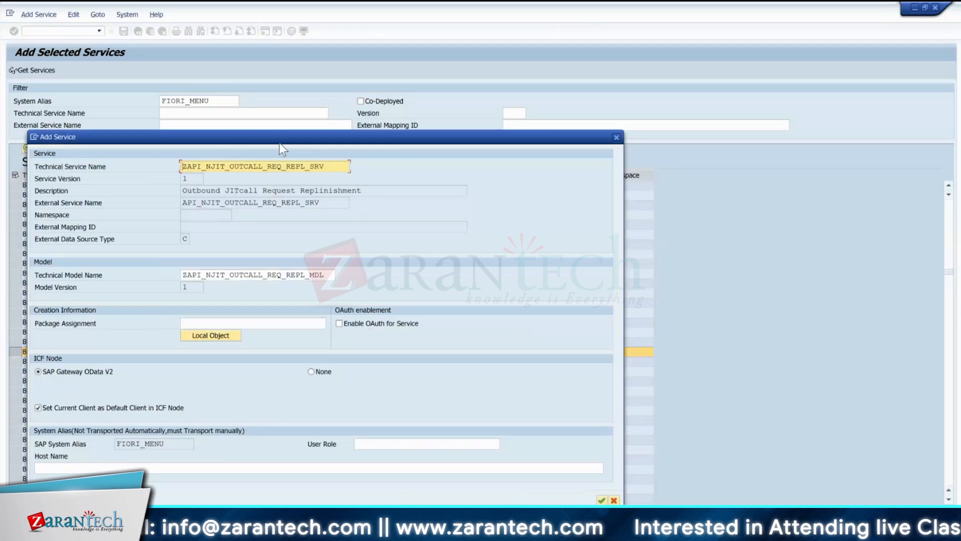
# Try to create the service ZAPI_NJIT_OUTCALL_REQ_REPL_SRV with the package assignment and user role left empty.
pyautogui.moveTo(278, 139); pyautogui.dragTo(365, 89)
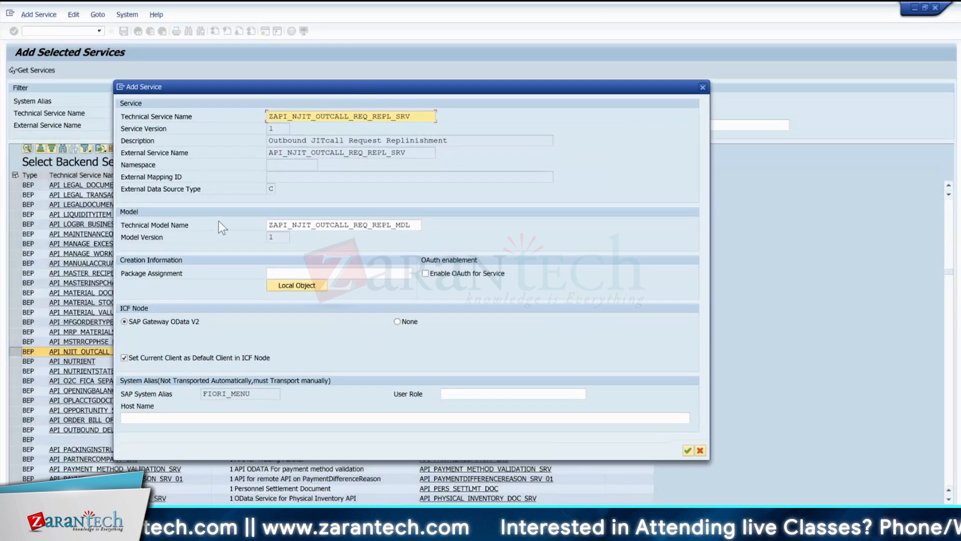
pyautogui.click(456, 394)
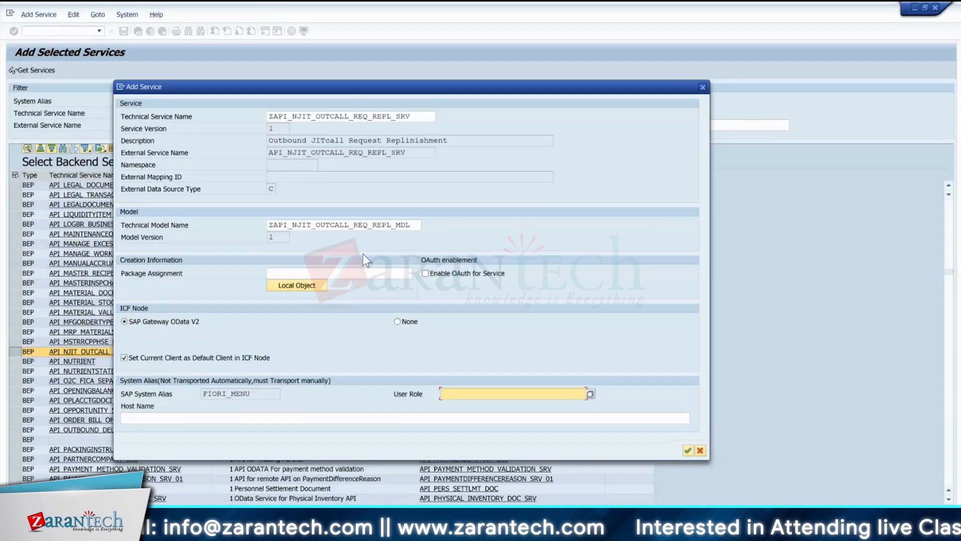
pyautogui.click(688, 450)
pyautogui.click(323, 305)
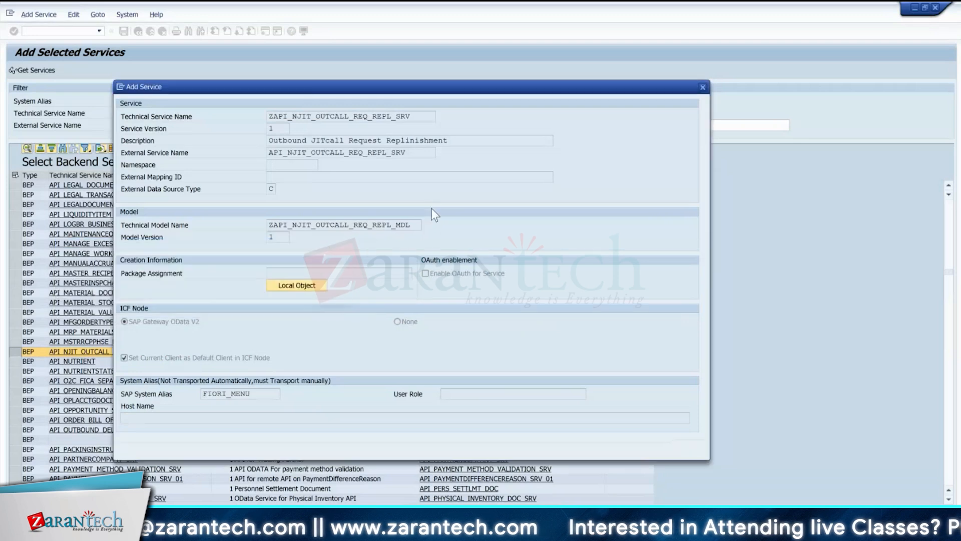
# Assign a package from the list of EWM packages to ZAPI_NJIT_OUTCALL_REQ_REPL_SRV and submit the service.
pyautogui.click(374, 275)
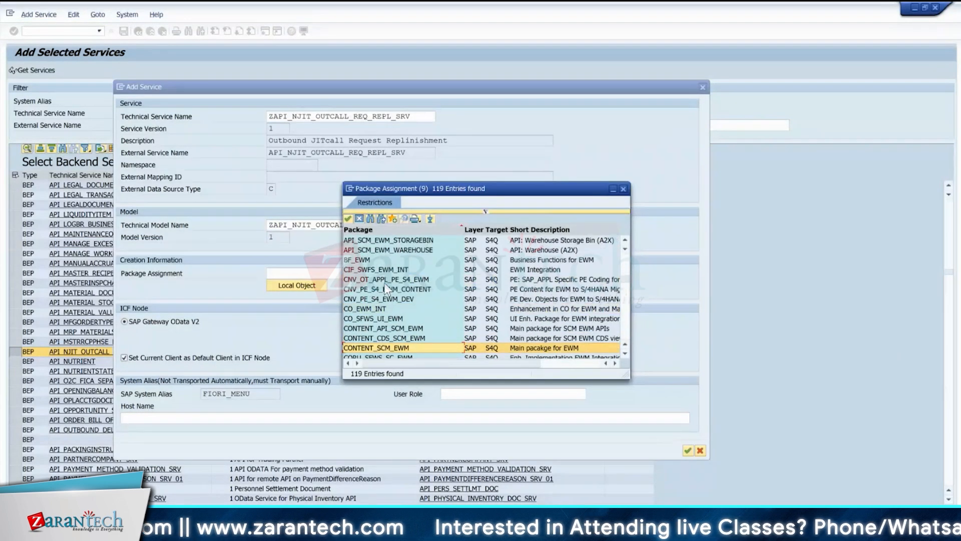
pyautogui.press('Down')
pyautogui.press('Down')
pyautogui.press('Down')
pyautogui.press('Down')
pyautogui.click(687, 450)
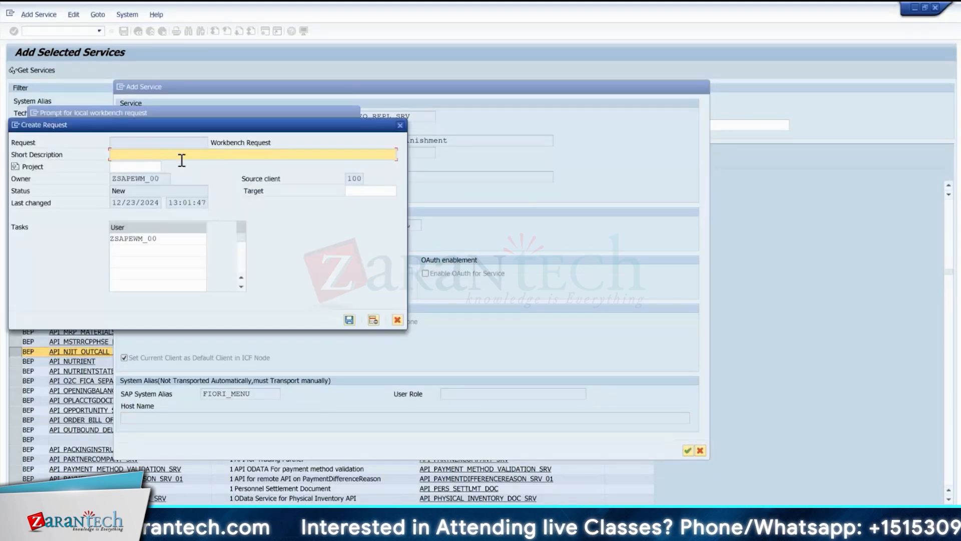
# Create a workbench request with the short description SERVICE ACTIVATION and finish creating the outbound JIT call service.
pyautogui.write('SERVICE ACT')
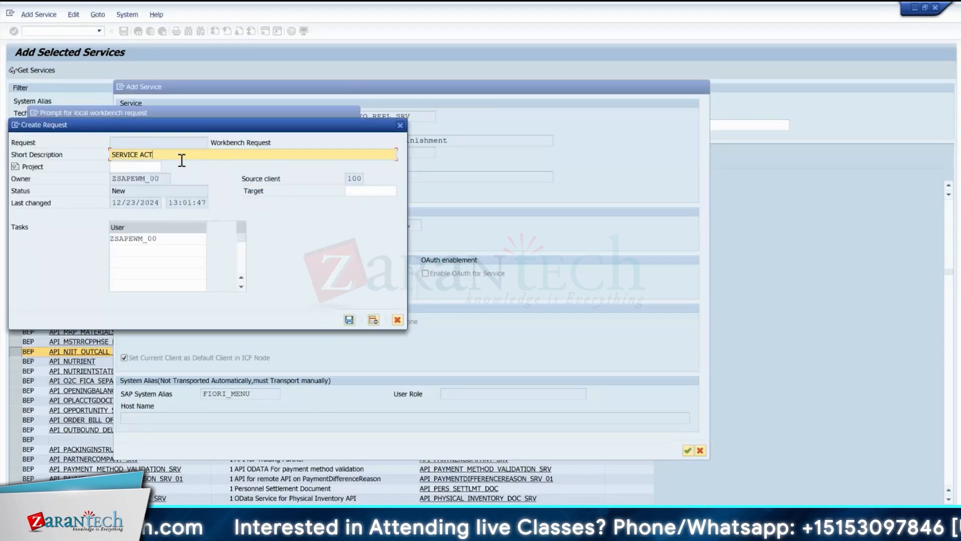
pyautogui.write('IVATION')
pyautogui.press('Return')
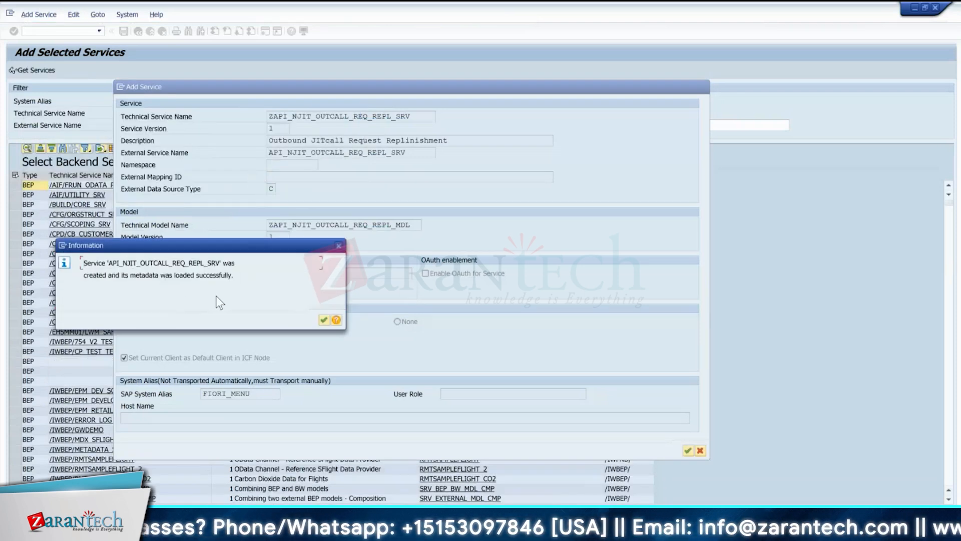
pyautogui.press('Return')
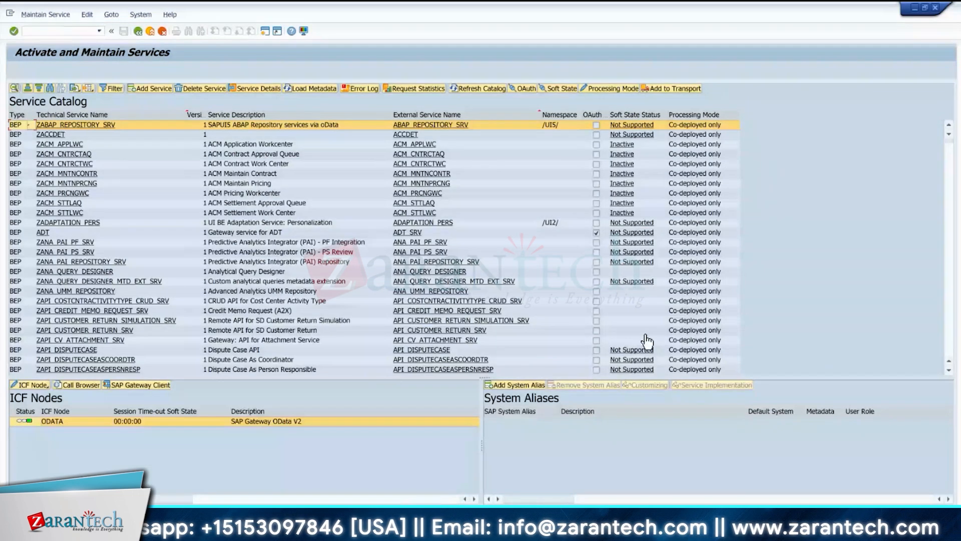
# Locate ZAPI_NJIT_CCYC_MANAGE_SRV in the service catalog and check its ODATA ICF node.
pyautogui.scroll(-7, 626, 344)
pyautogui.click(9, 321)
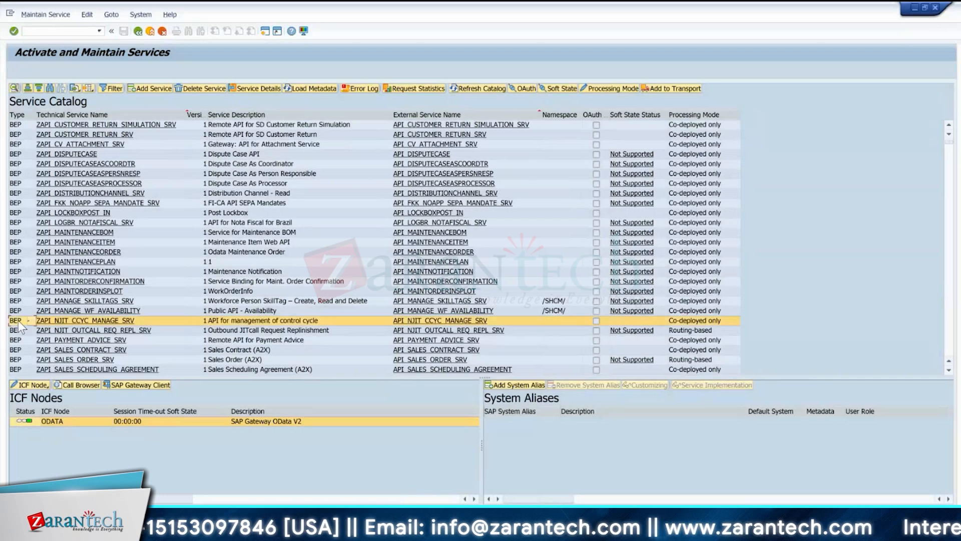
pyautogui.click(67, 423)
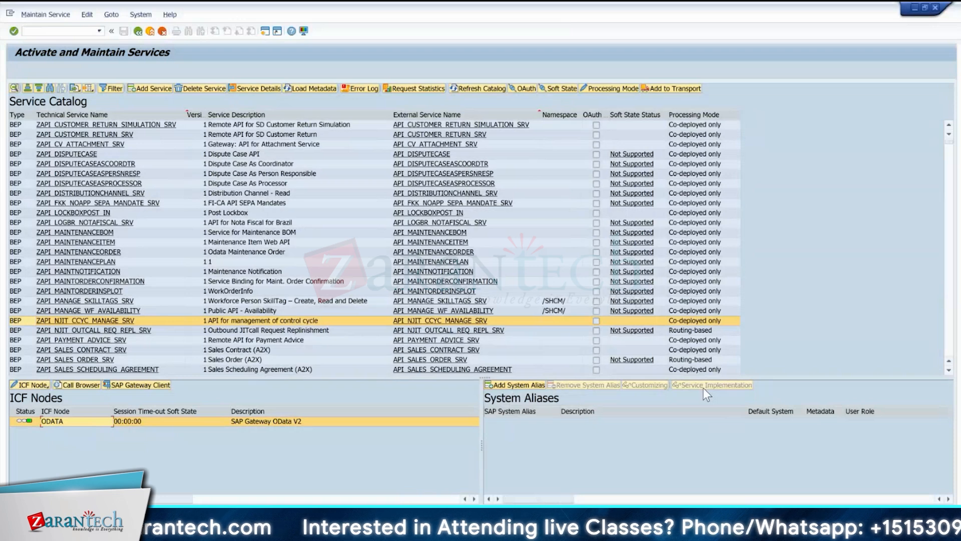
# Check the ICF node of ZAPI_CUSTOMER_RETURN_SIMULATION_SRV and try to add a system alias to this service.
pyautogui.click(112, 165)
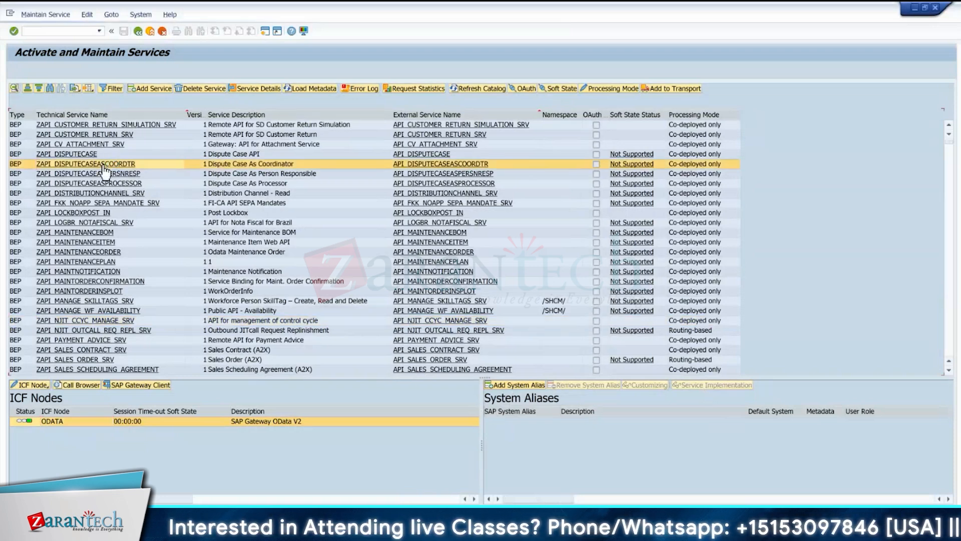
pyautogui.click(146, 125)
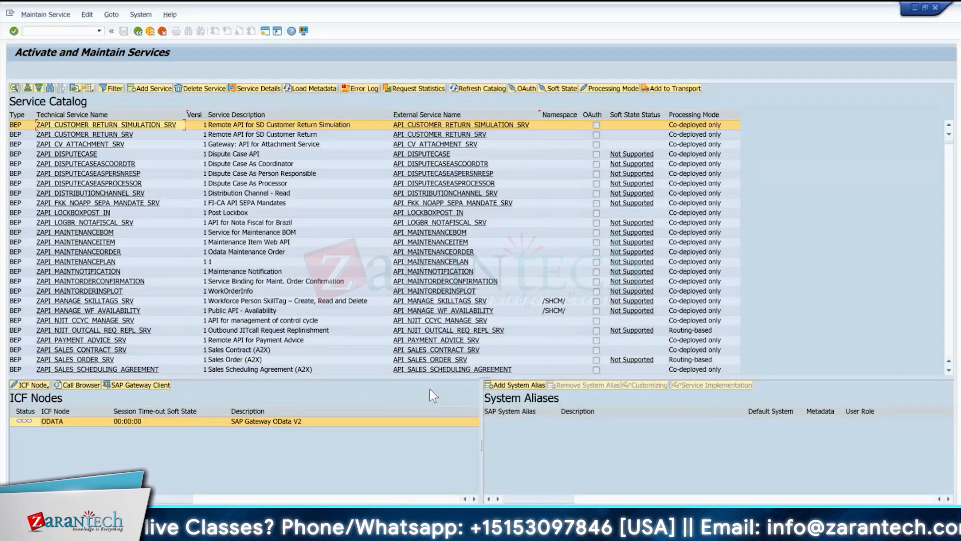
pyautogui.click(516, 385)
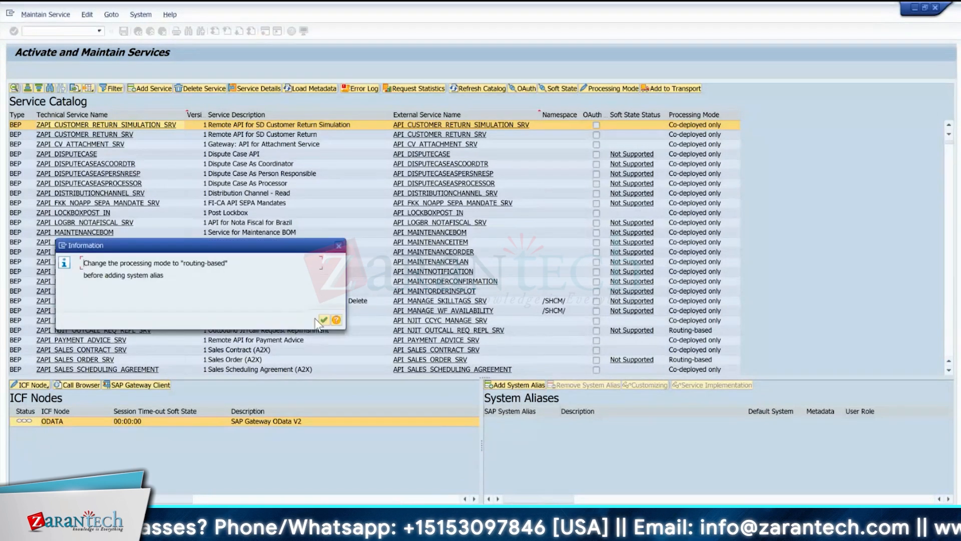
pyautogui.click(339, 246)
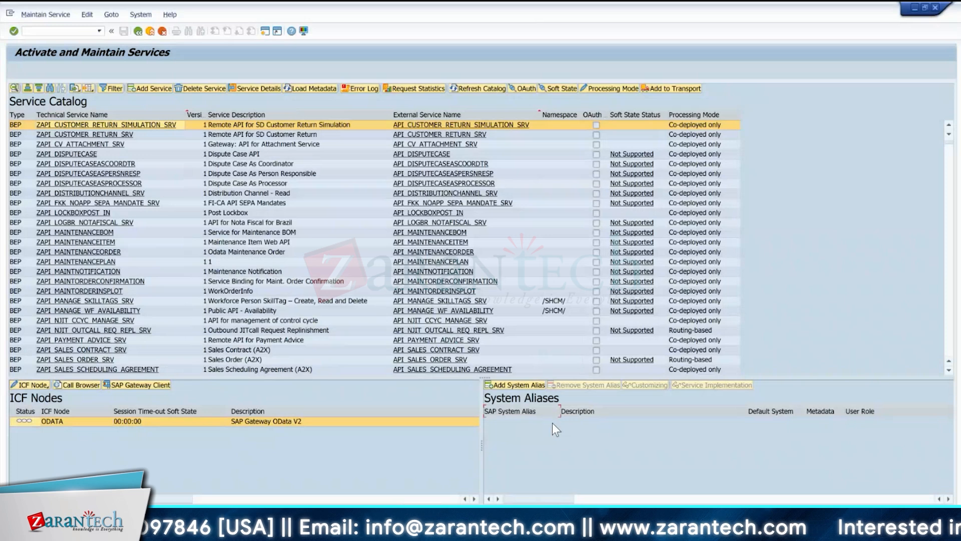
# Check the ICF node of ZAPI_NJIT_CCYC_MANAGE_SRV again and filter the service catalog by technical service name JITCONTROLCYCLES_SRV.
pyautogui.scroll(3, 326, 344)
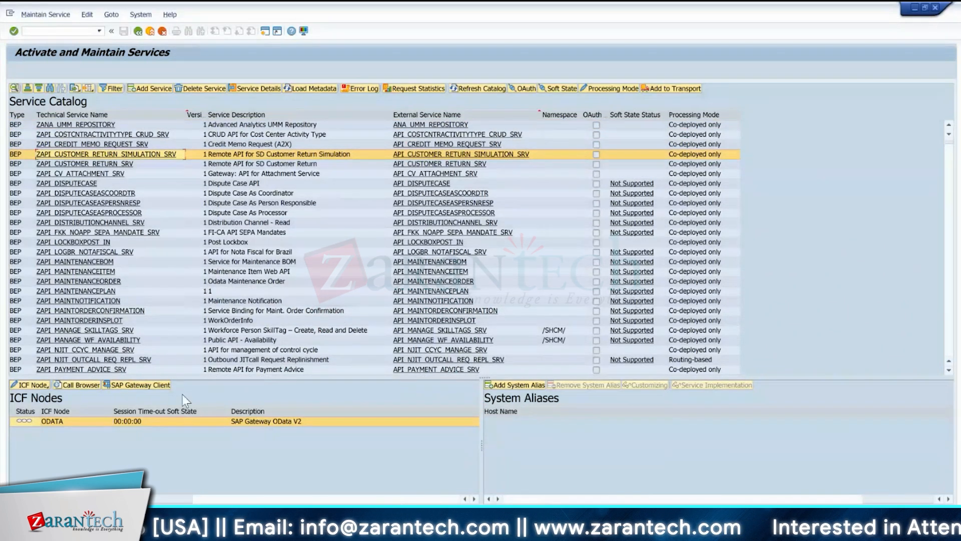
pyautogui.click(99, 351)
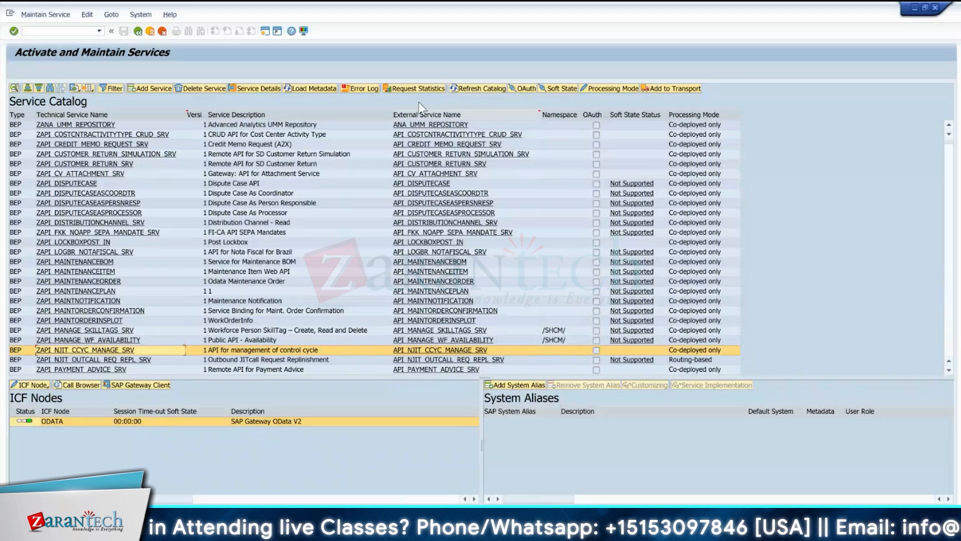
pyautogui.click(422, 116)
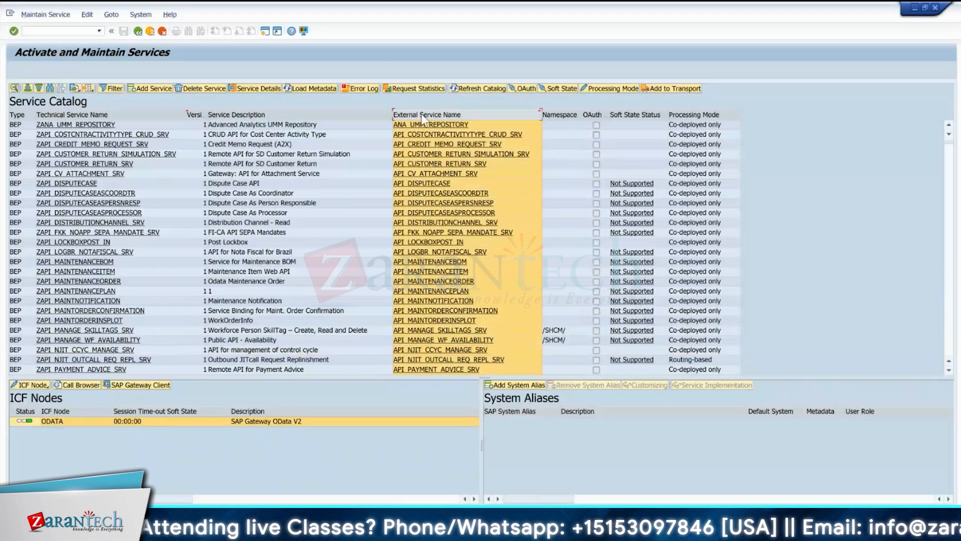
pyautogui.click(113, 88)
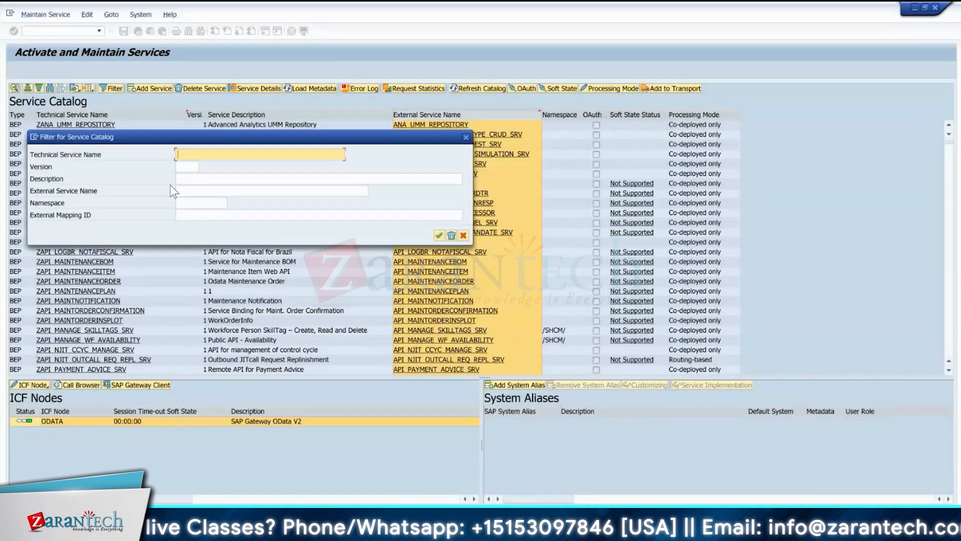
pyautogui.write('JITCONTROLCYCLES_SR')
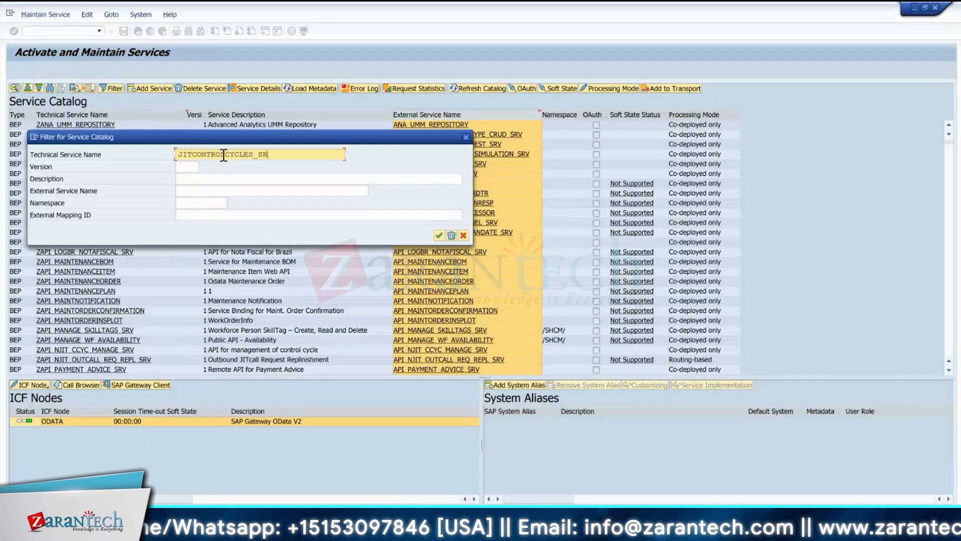
pyautogui.press('Return')
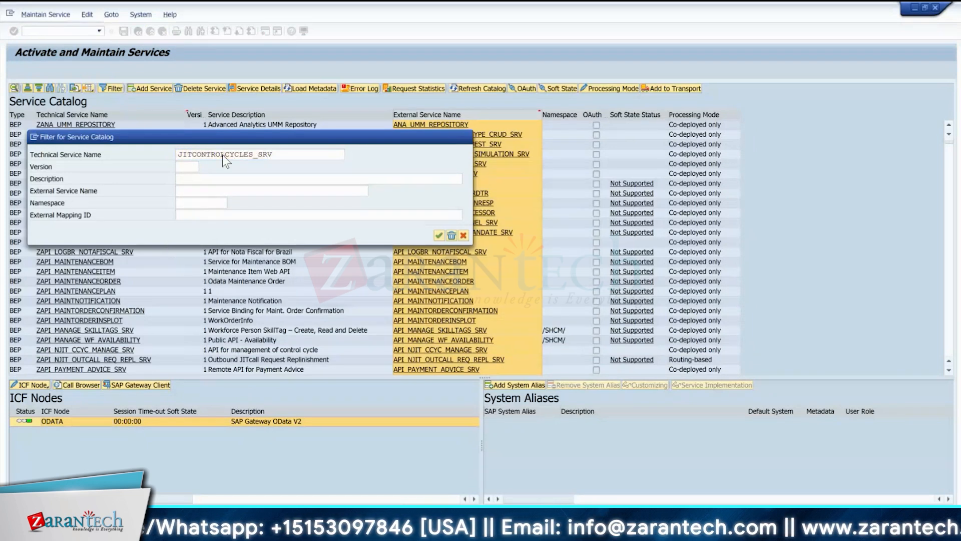